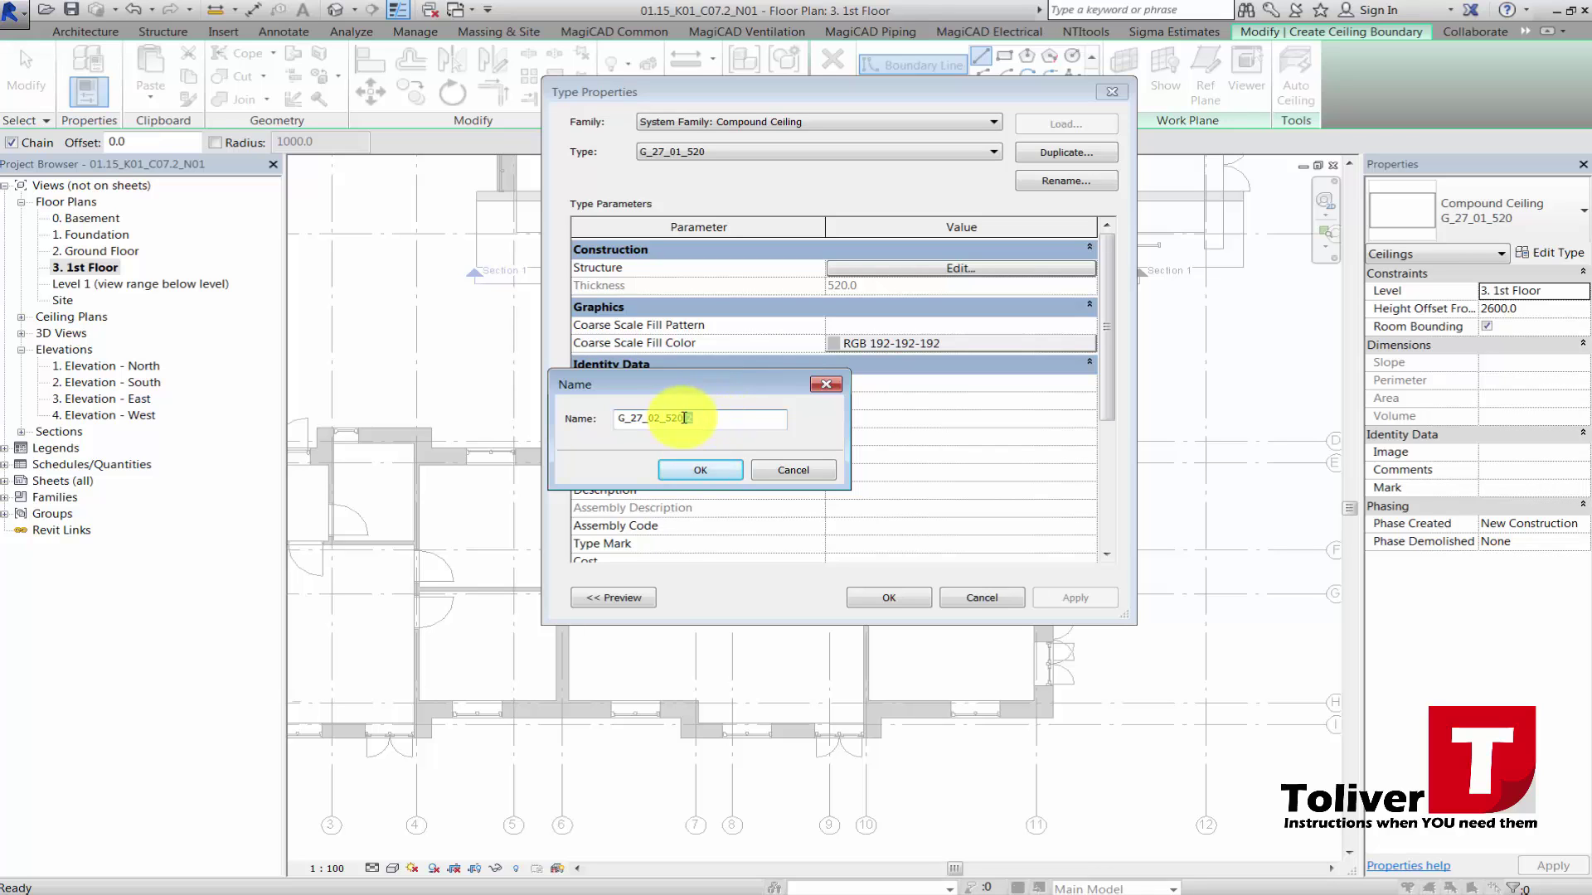
Duplicate the compound ceiling type under the name G_27_02_520 and apply it.
left_click(673, 480)
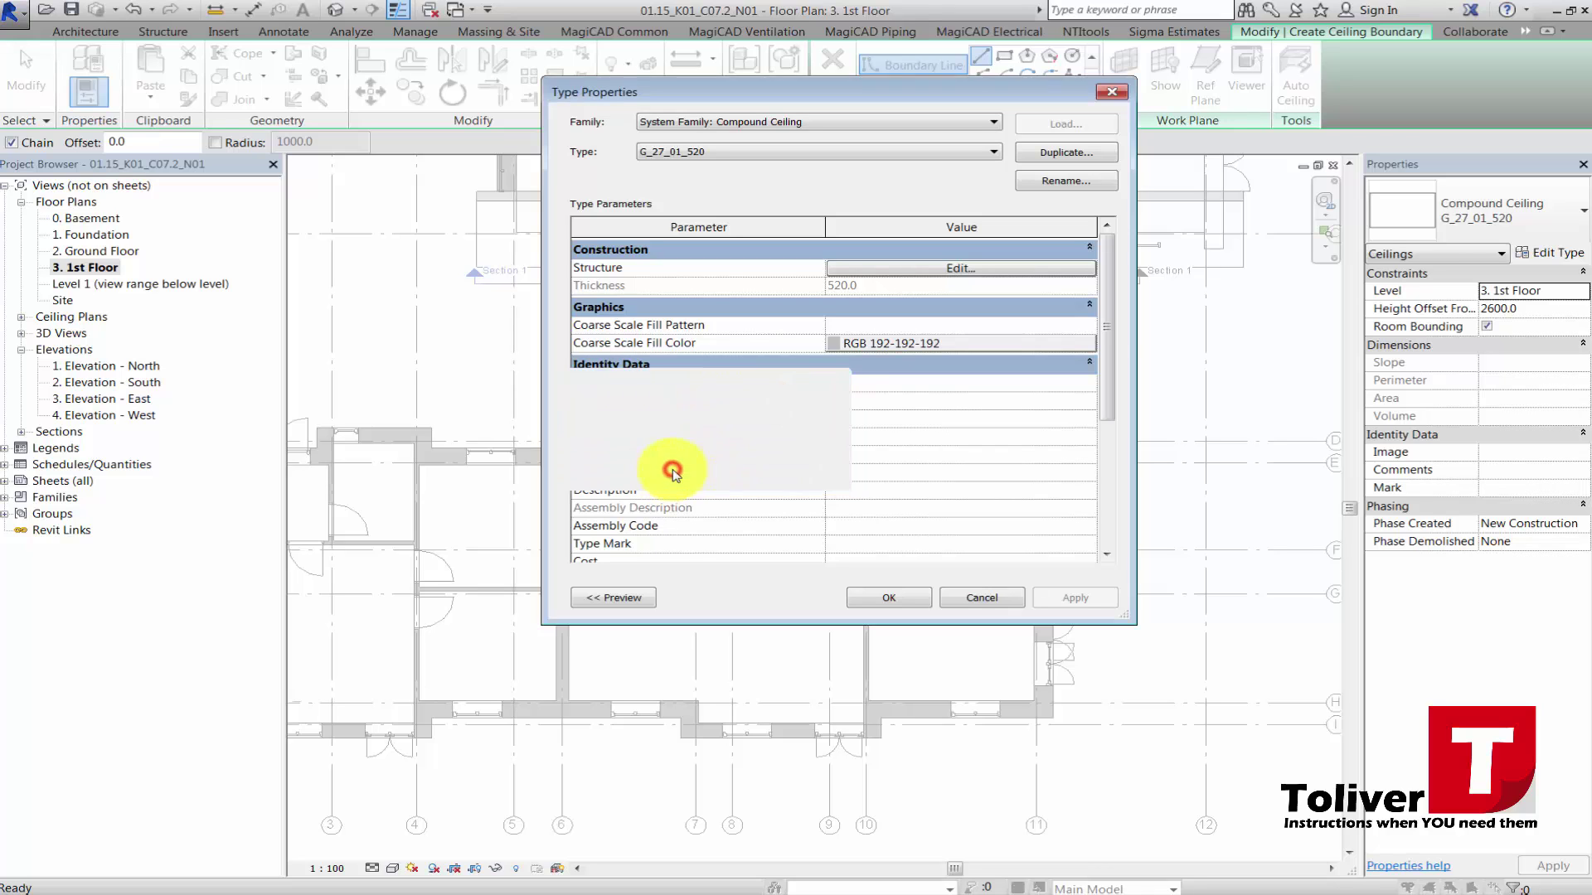
left_click(888, 597)
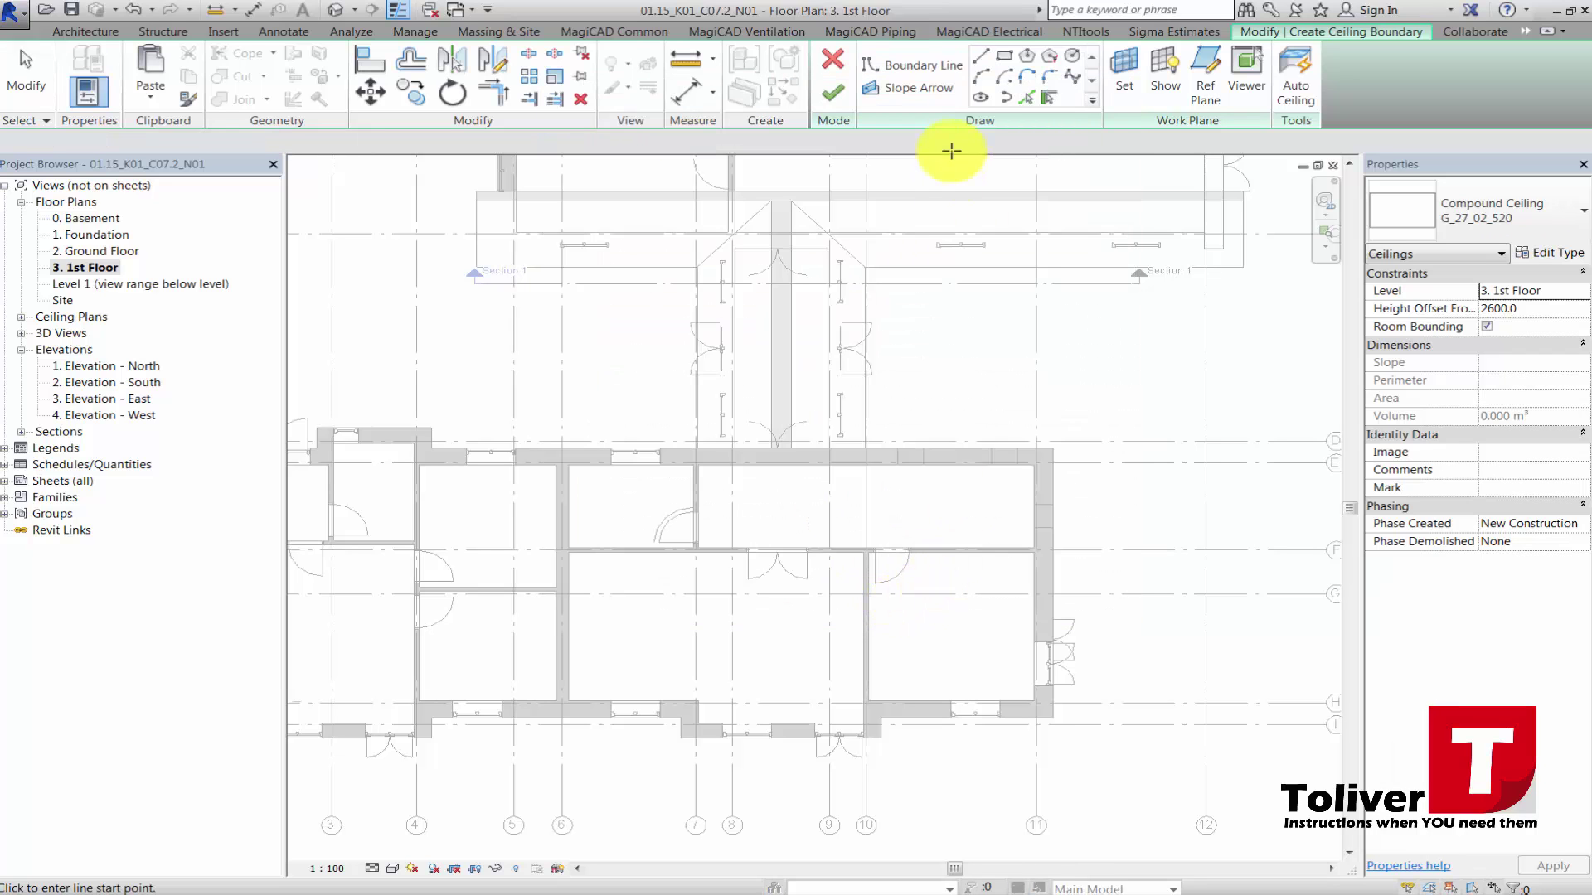
Draw a vertical guide line about 6492 mm long between the inner faces of the upper and lower outer walls, left of grid 11.
left_click(982, 55)
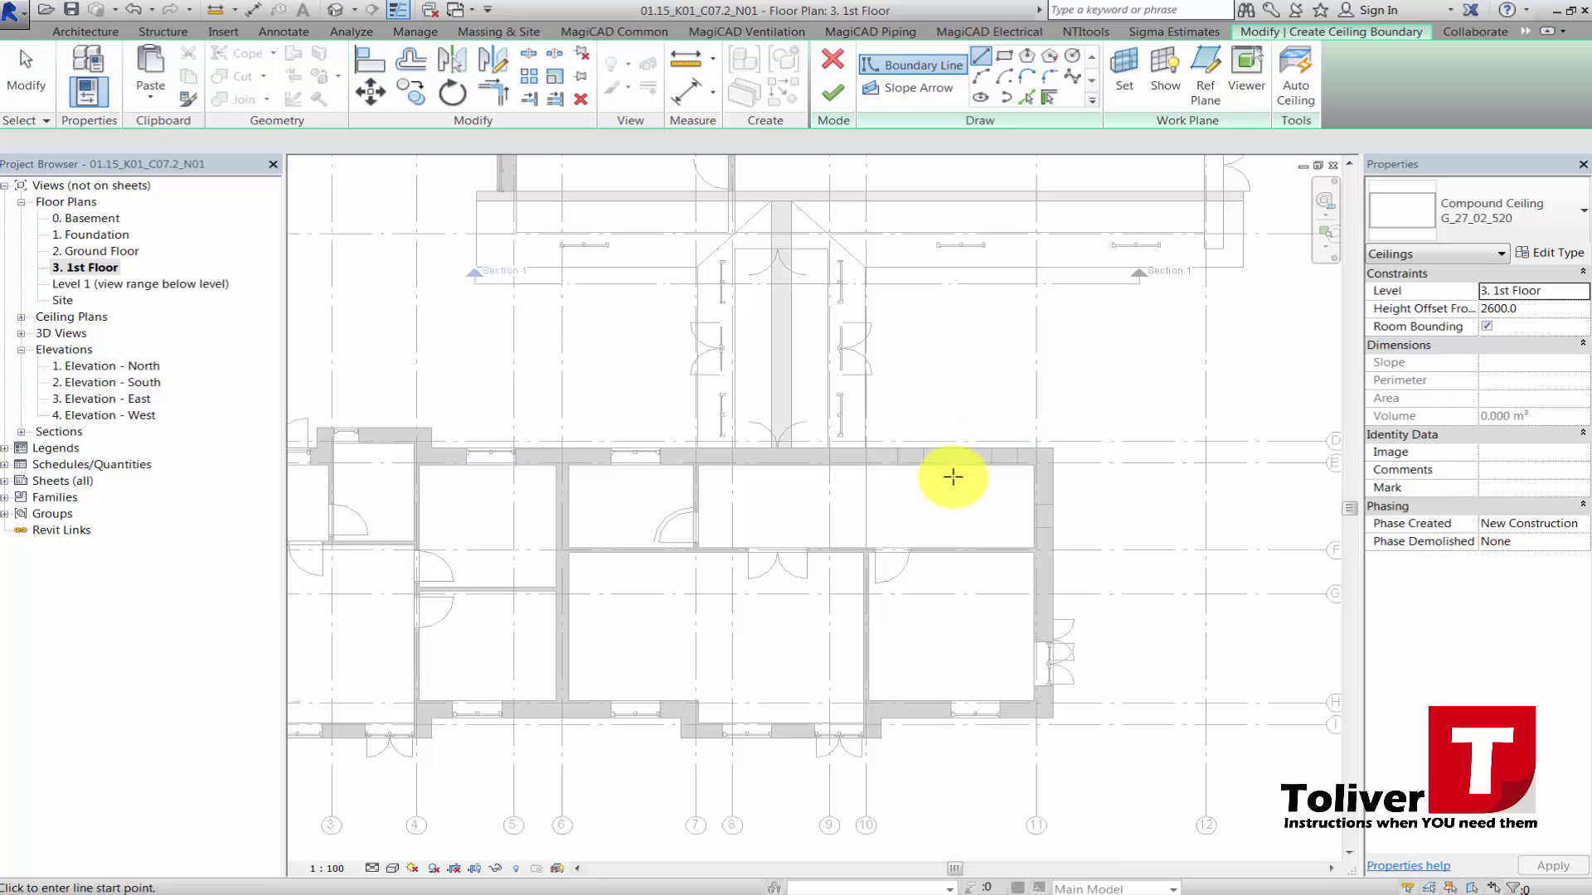
scroll(951, 469, "up", 3)
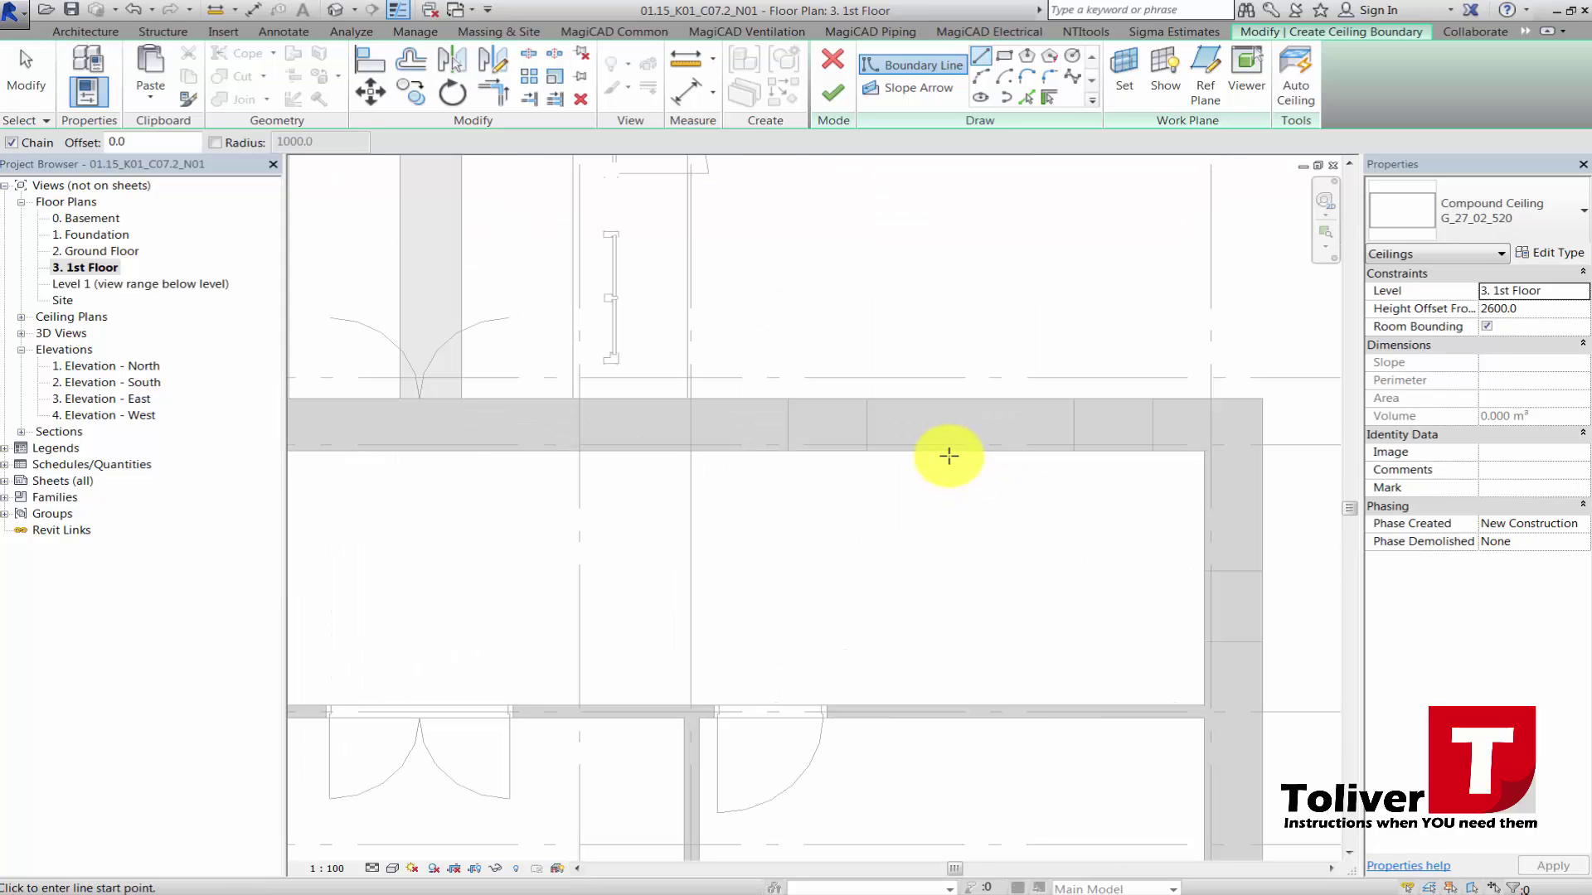
left_click(948, 453)
middle_click_drag(924, 522, 904, 400)
scroll(866, 659, "down", 1)
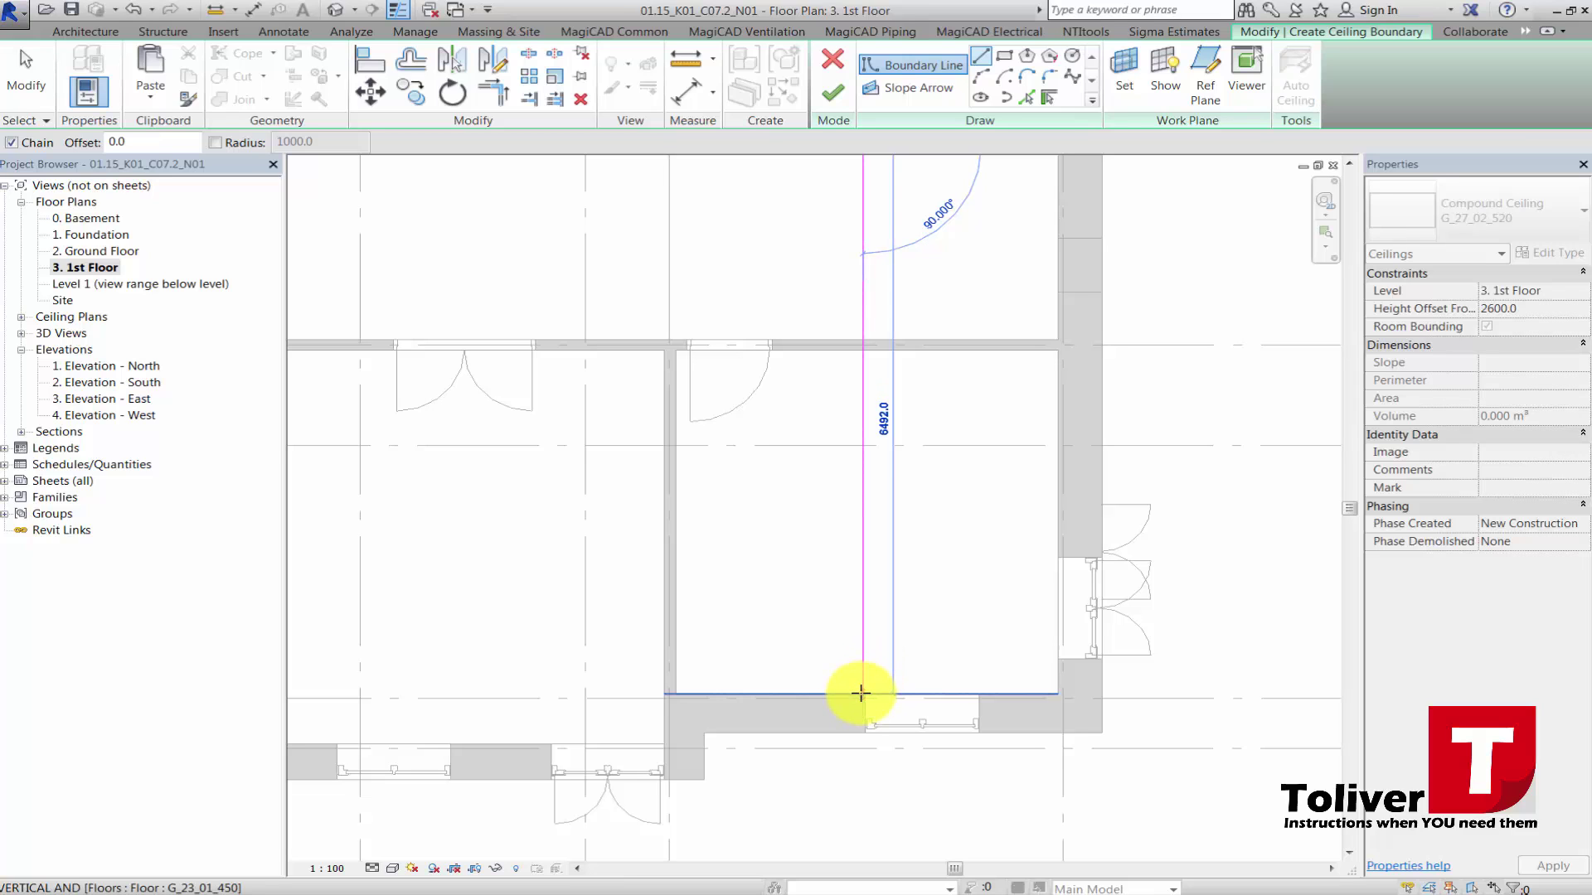
left_click(860, 693)
scroll(843, 508, "down", 1)
key("Escape")
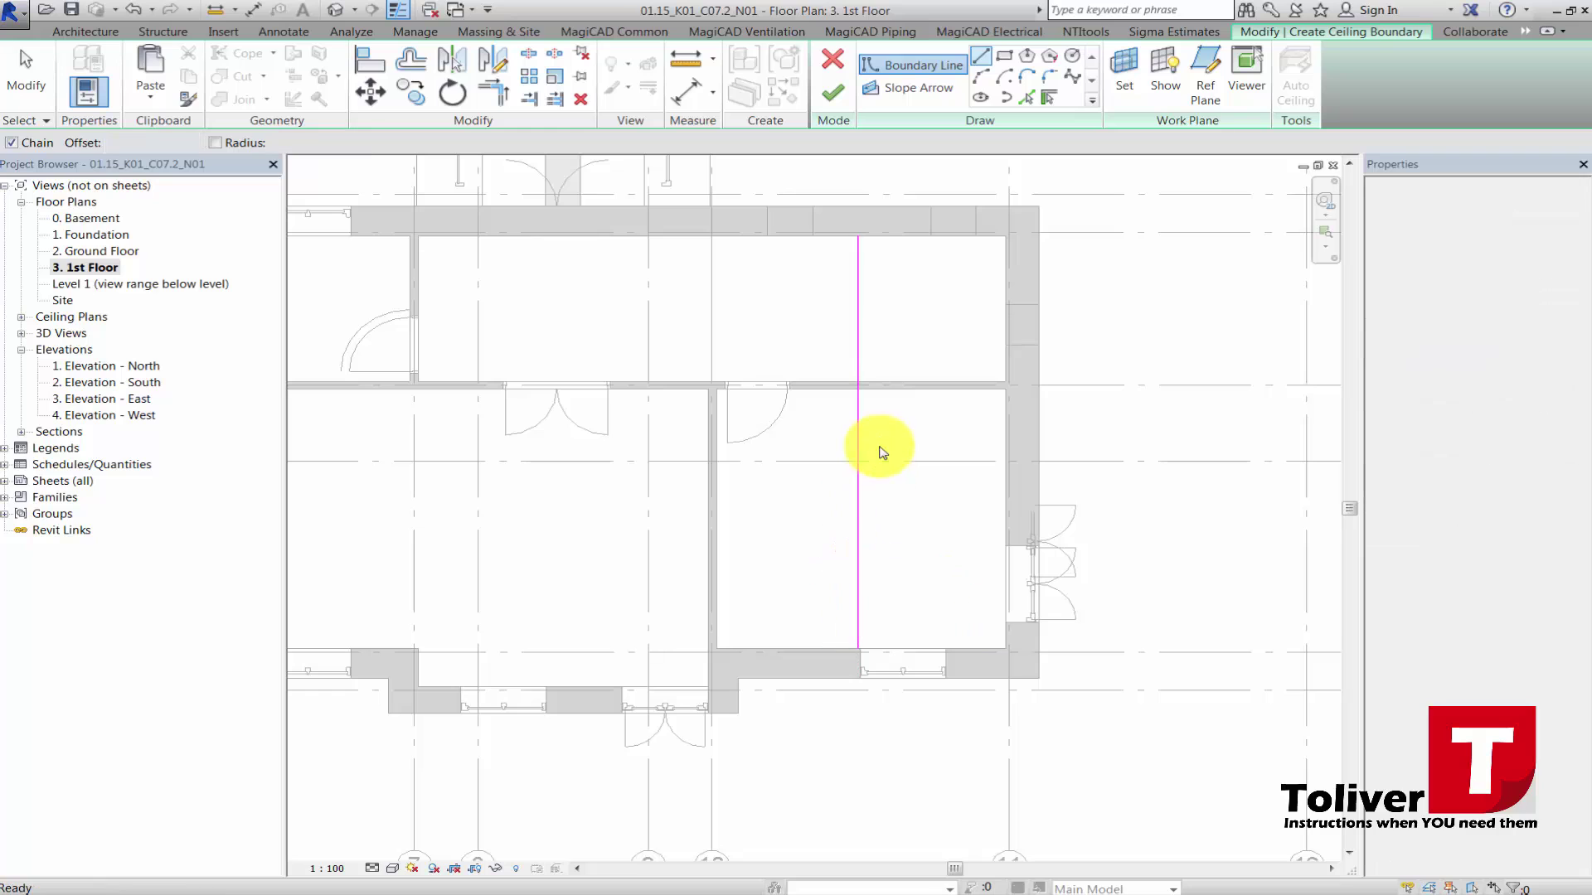
Draw a horizontal guide line from the vertical line's midpoint to beyond the outer wall at grid 11.
left_click(859, 439)
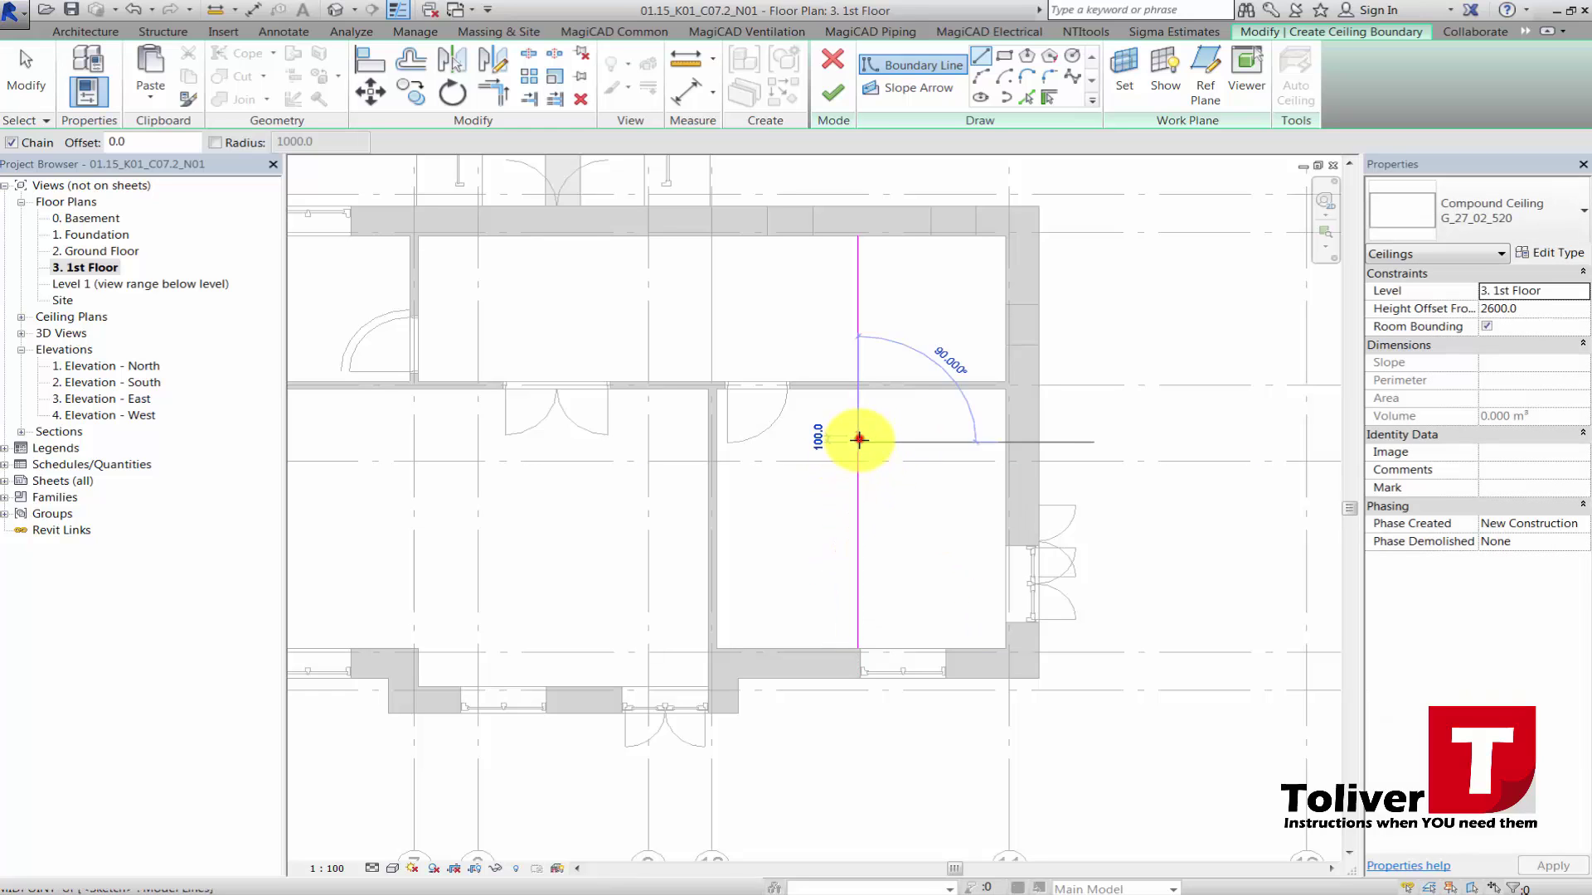
left_click(1162, 439)
key("Escape")
key("Escape")
Delete the vertical guide line, keeping the horizontal one.
left_click(861, 410)
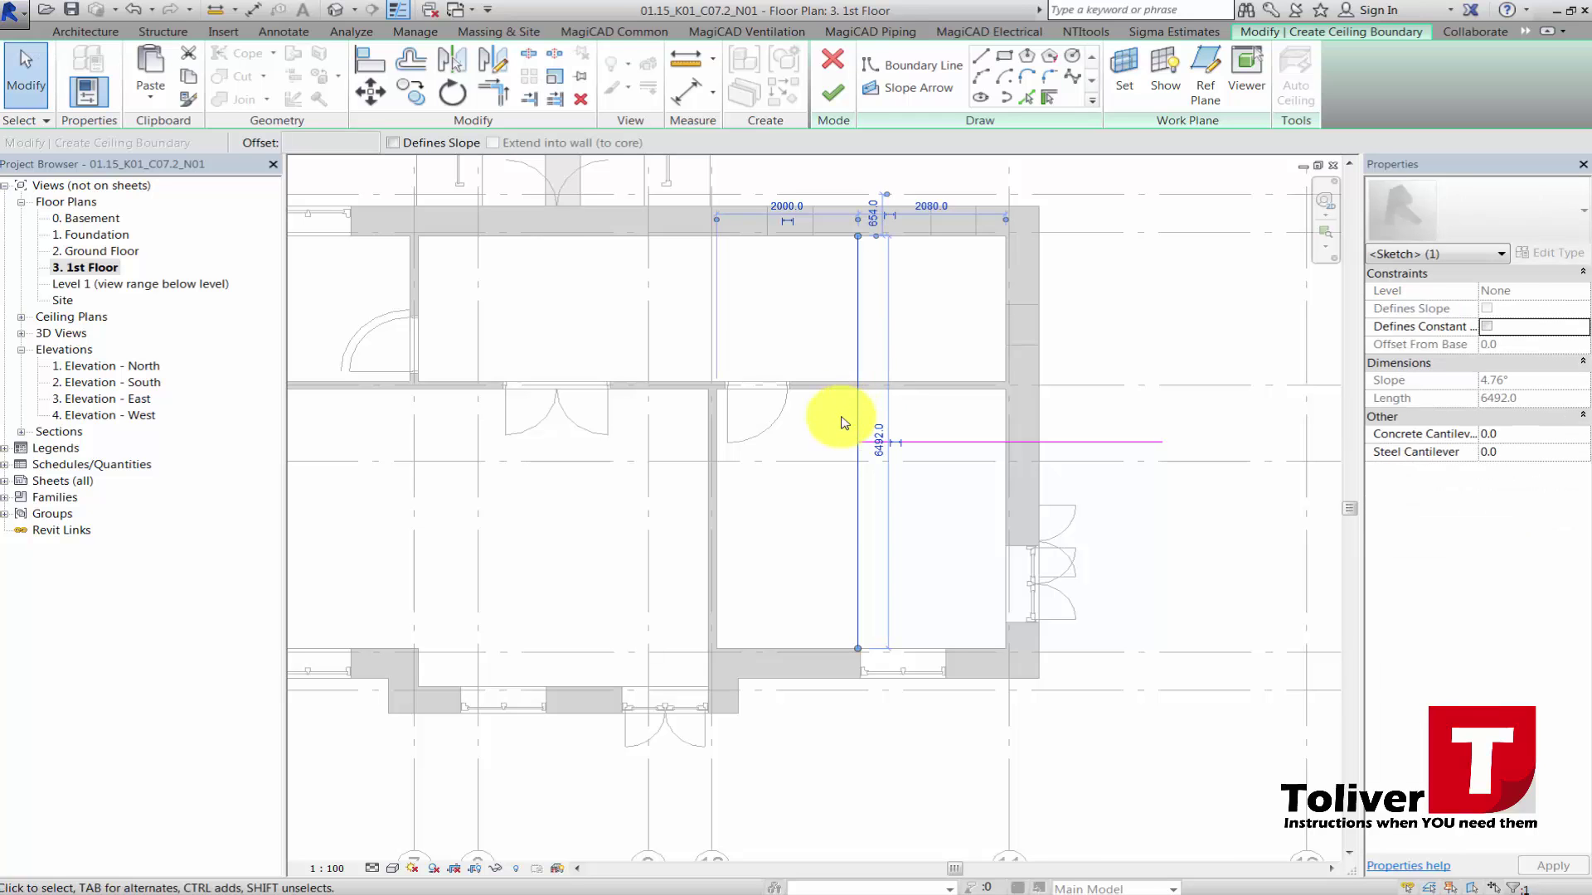
key("Escape")
scroll(991, 471, "down", 3)
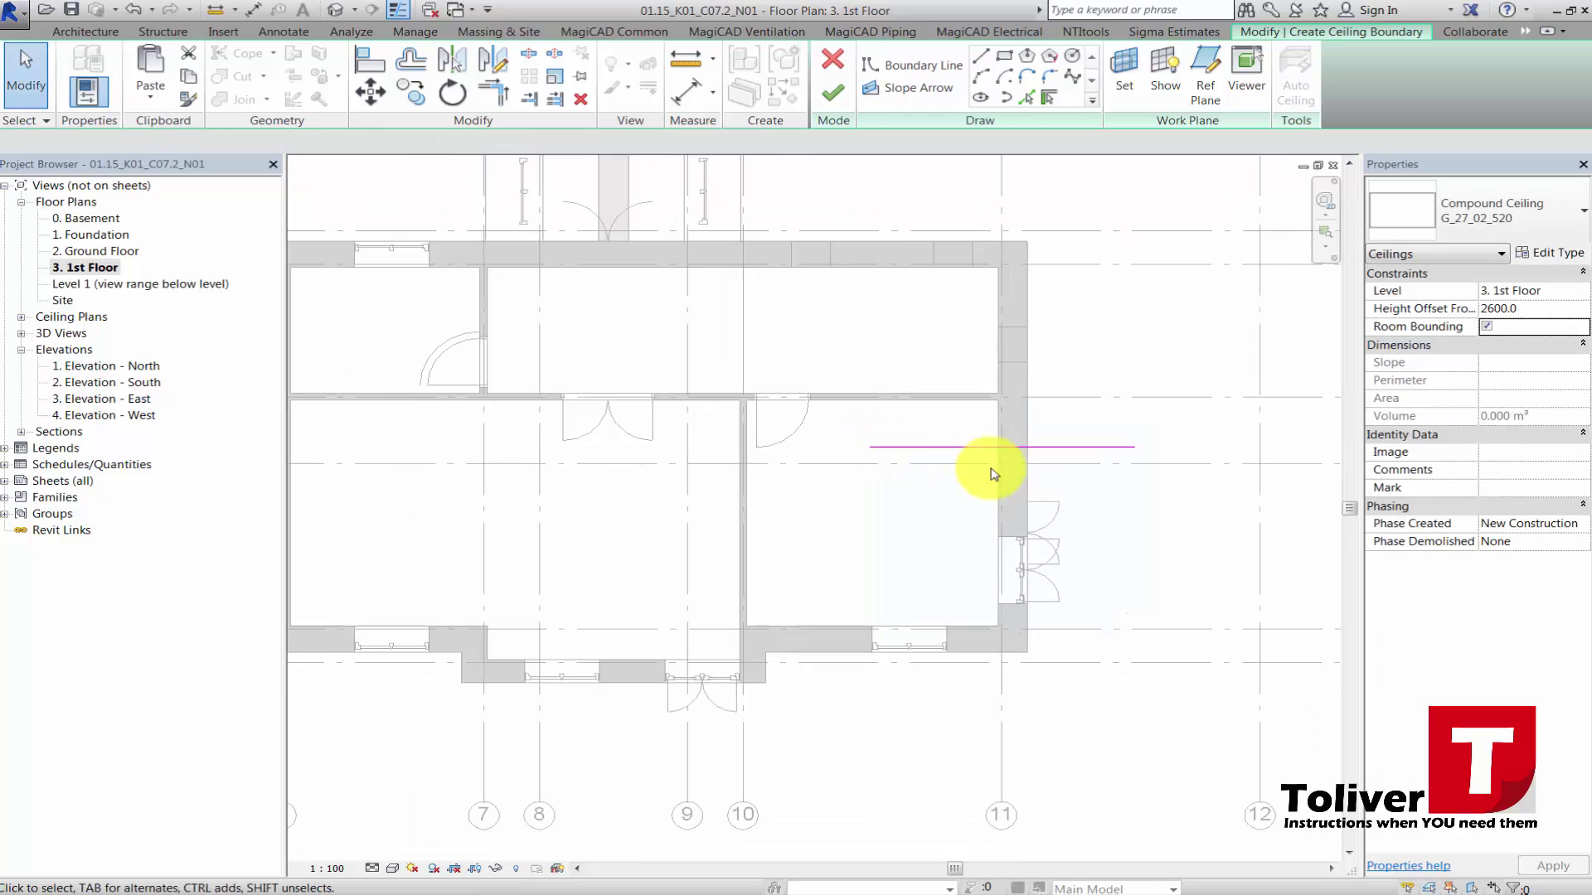
Draw a rectangular ceiling boundary from the inner wall corner at grids 6 and E to where the horizontal guide line meets the grid 11 wall's inner face.
left_click(998, 63)
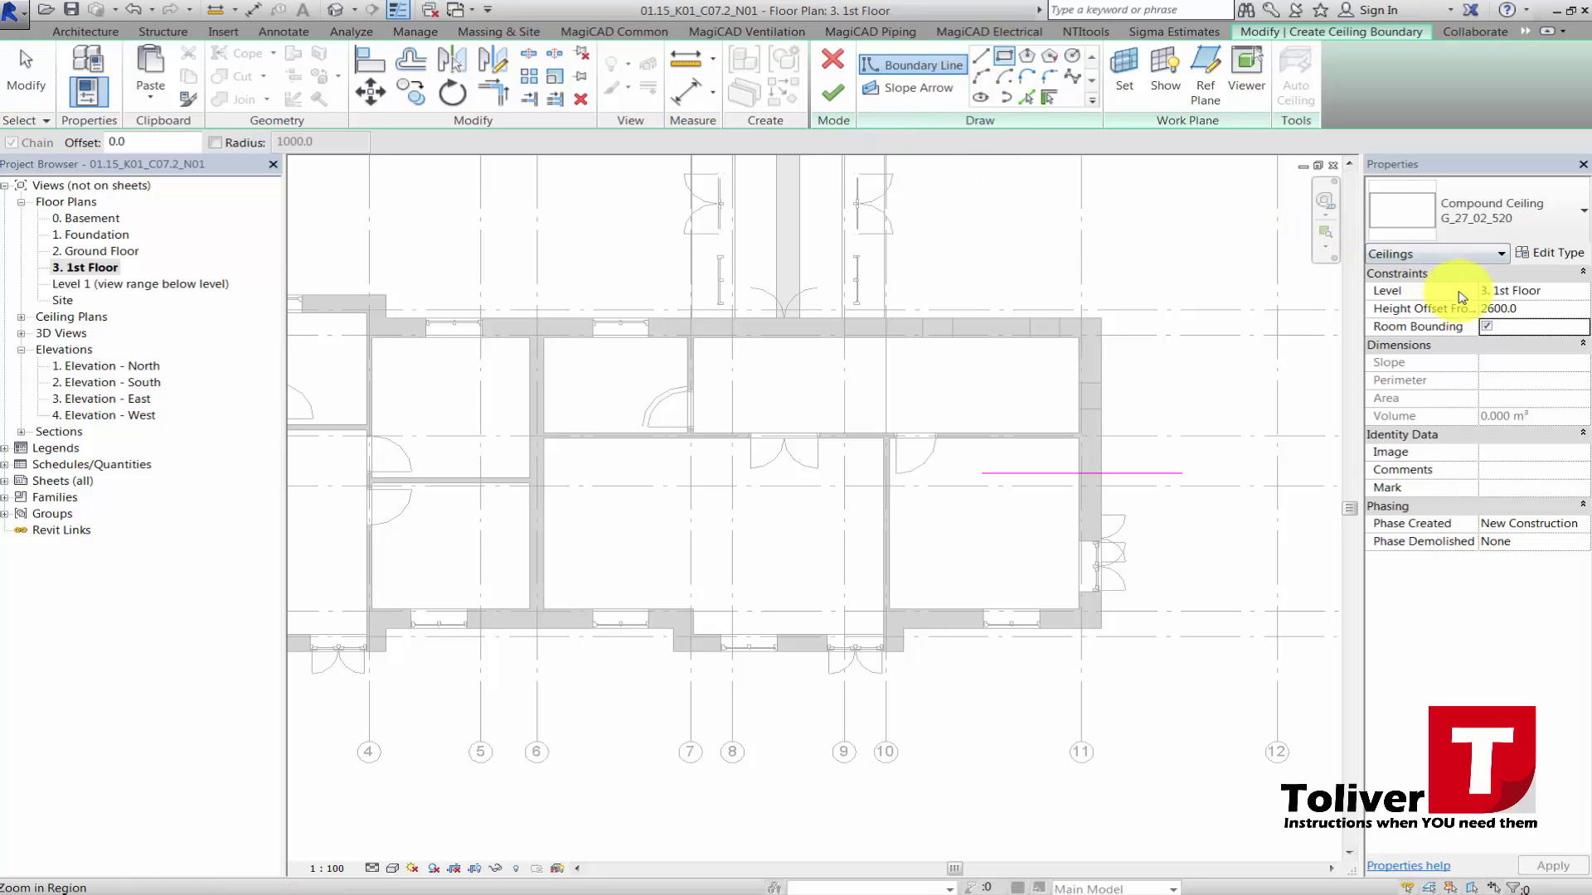
scroll(526, 362, "up", 3)
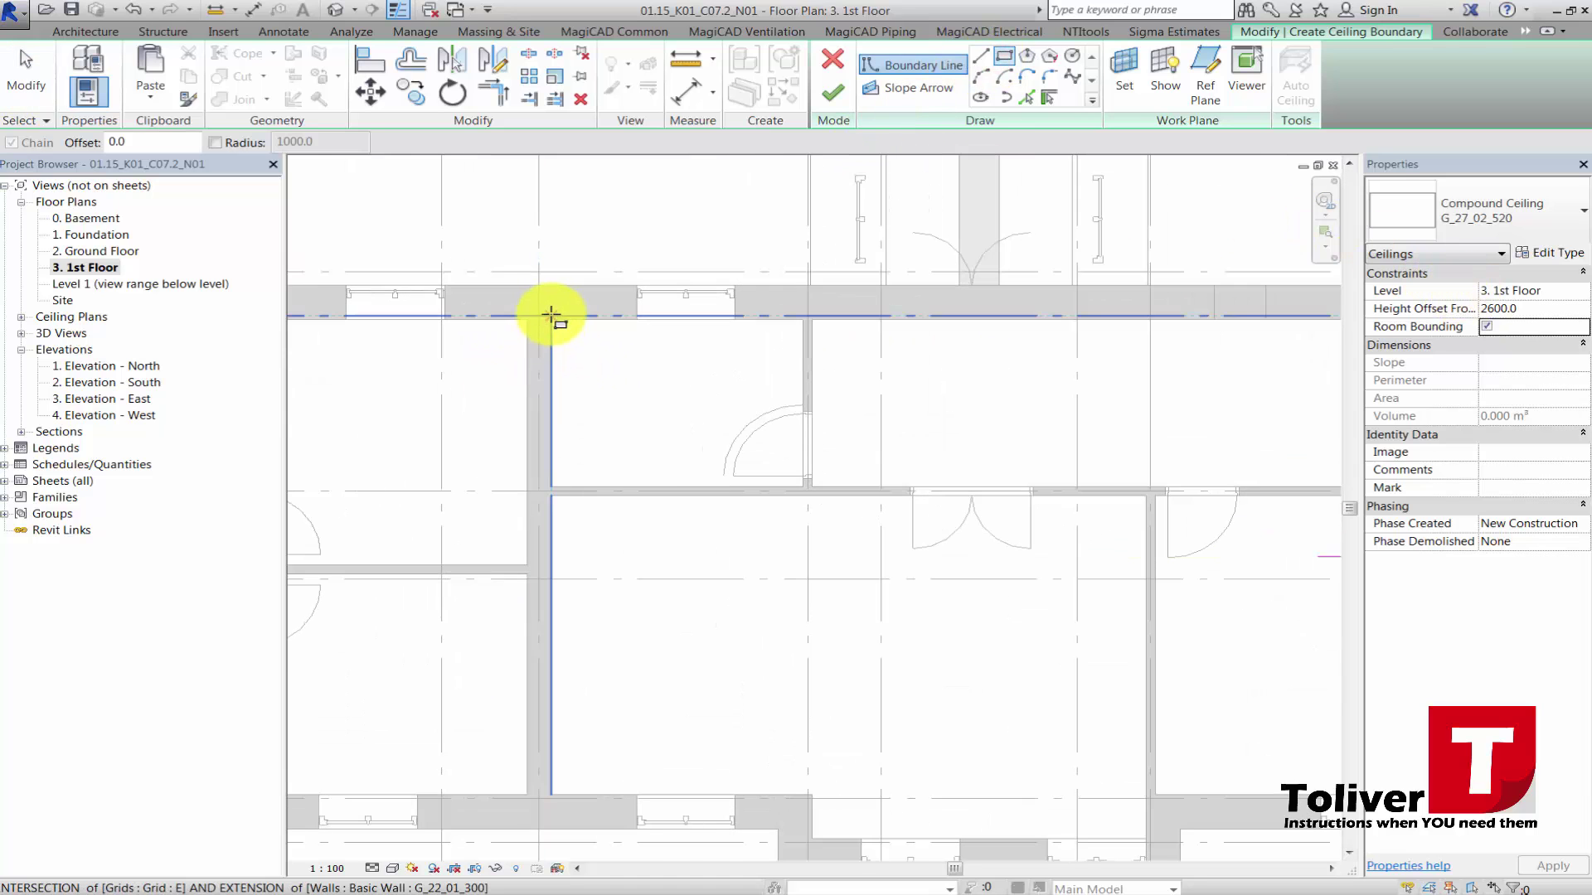
left_click(550, 320)
middle_click_drag(781, 451, 420, 387)
scroll(420, 387, "down", 1)
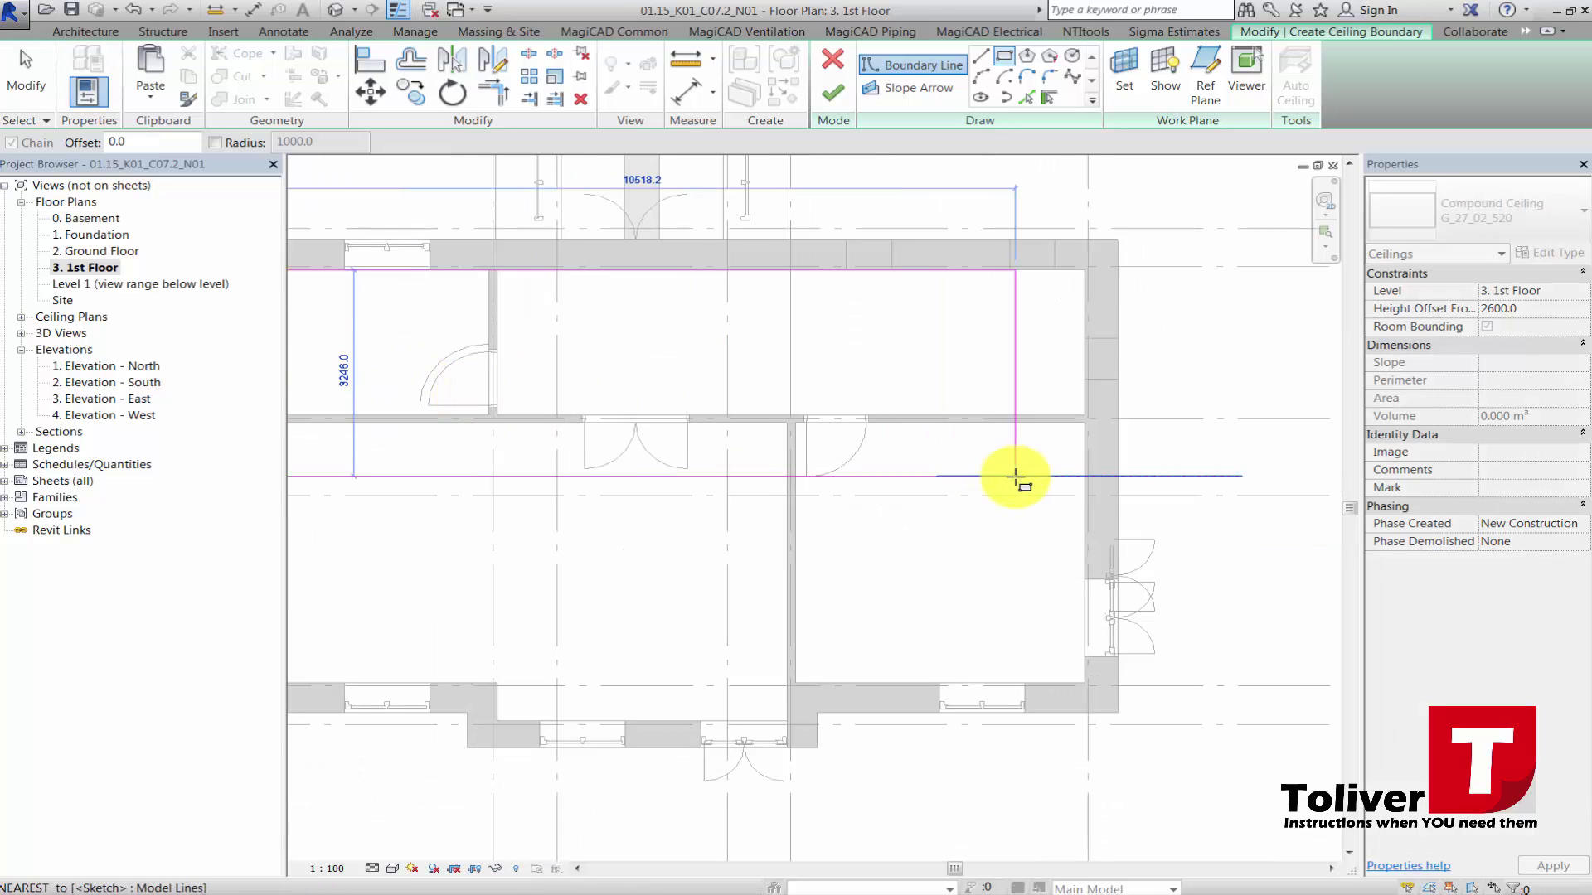
scroll(1021, 475, "up", 1)
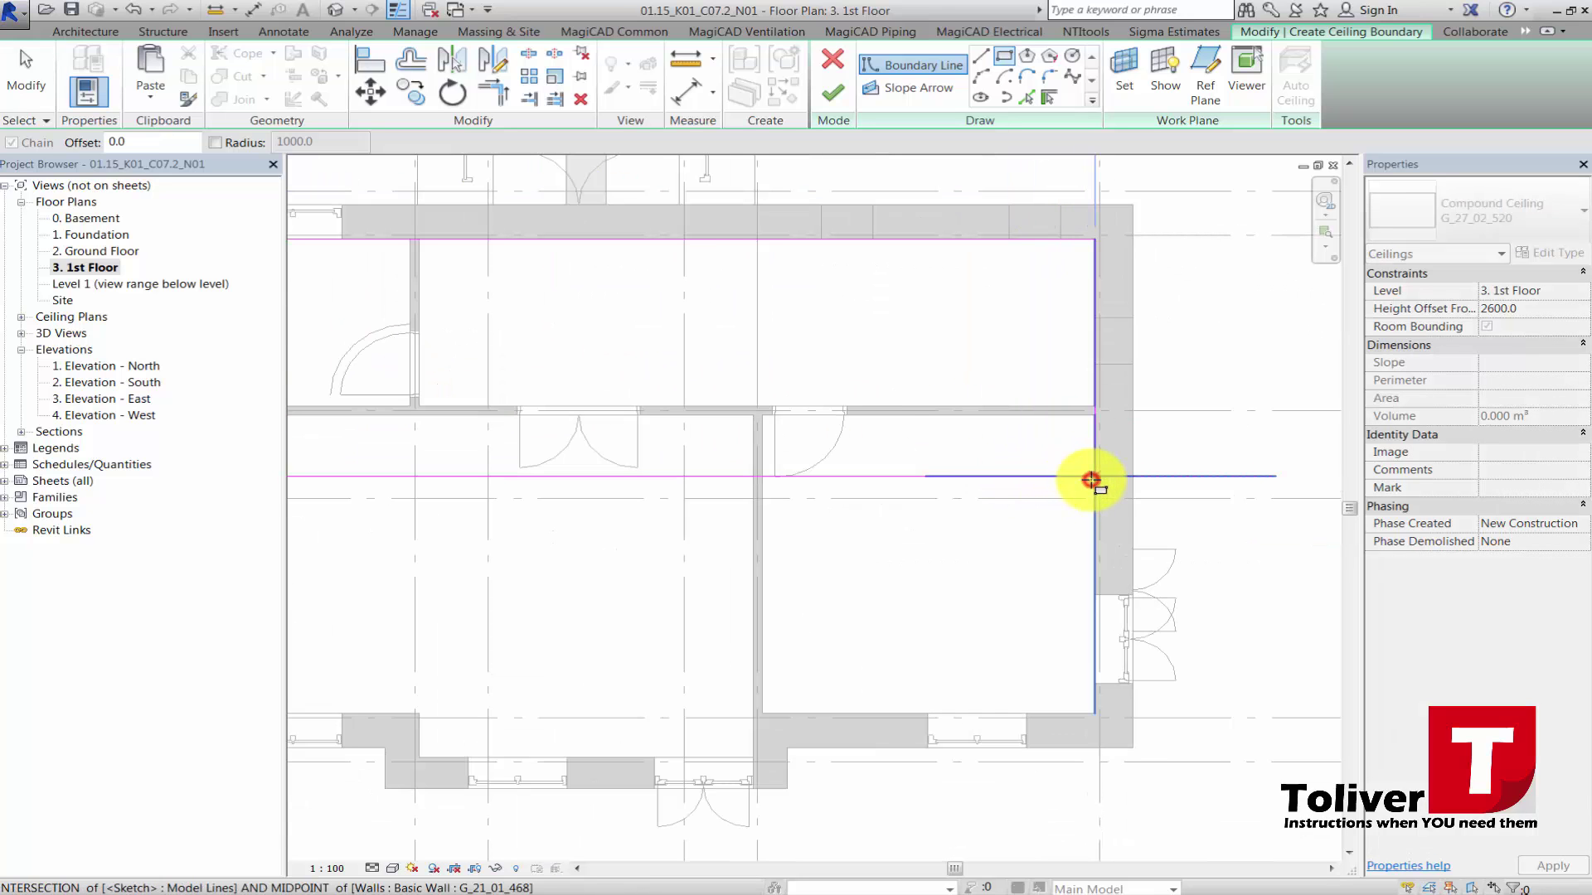
left_click(1091, 479)
key("Escape")
key("Escape")
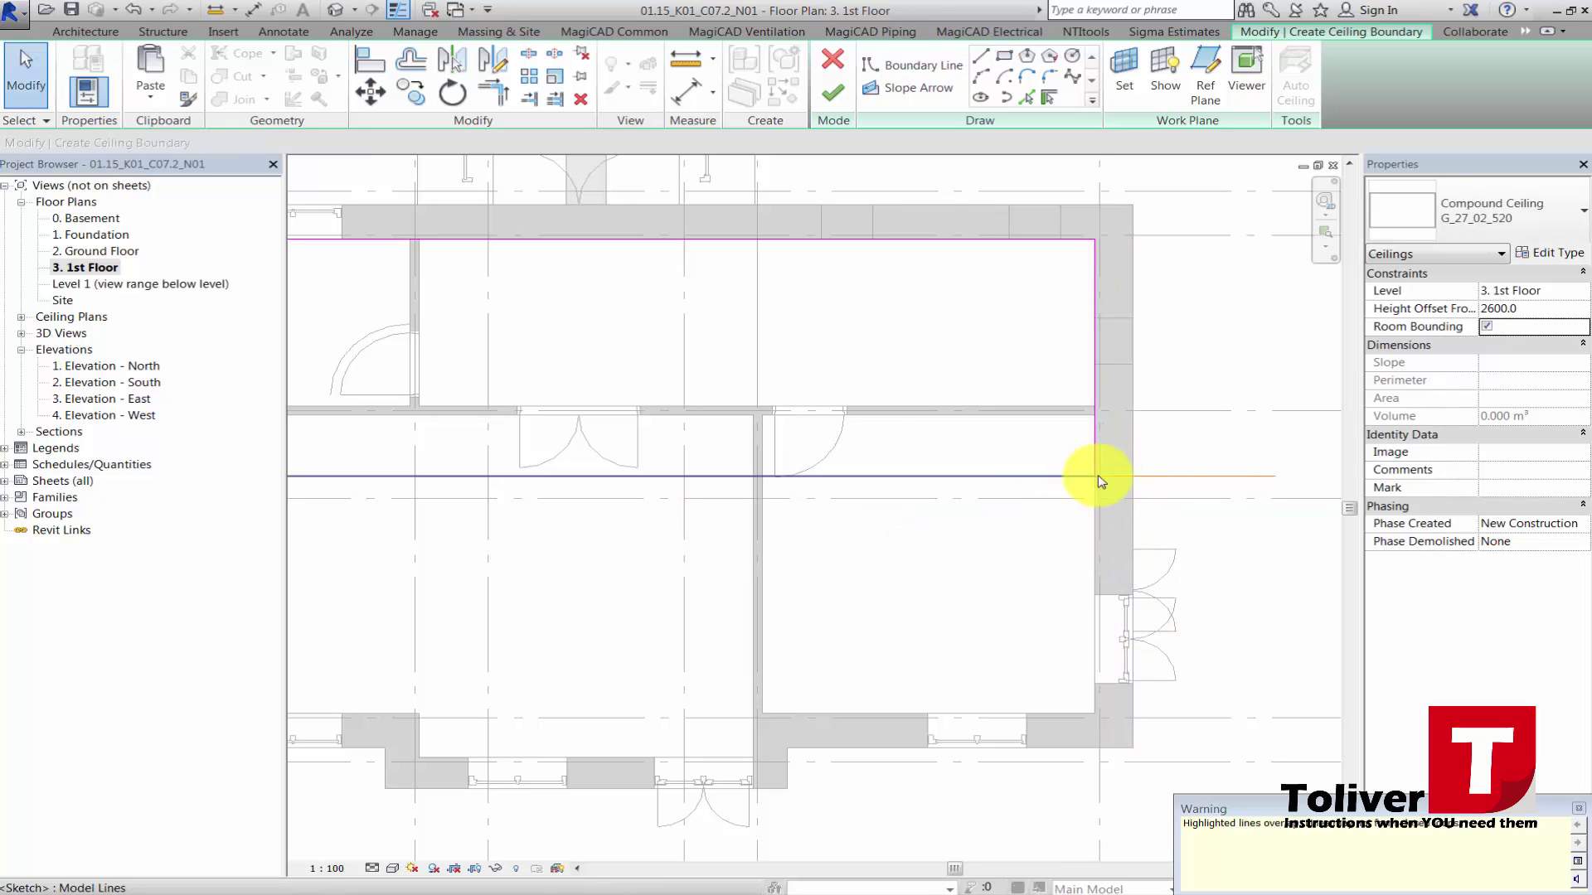
Delete the horizontal guide line crossing the outer wall, and undo the deletion.
left_click(1214, 475)
key("Delete")
scroll(1096, 477, "down", 2)
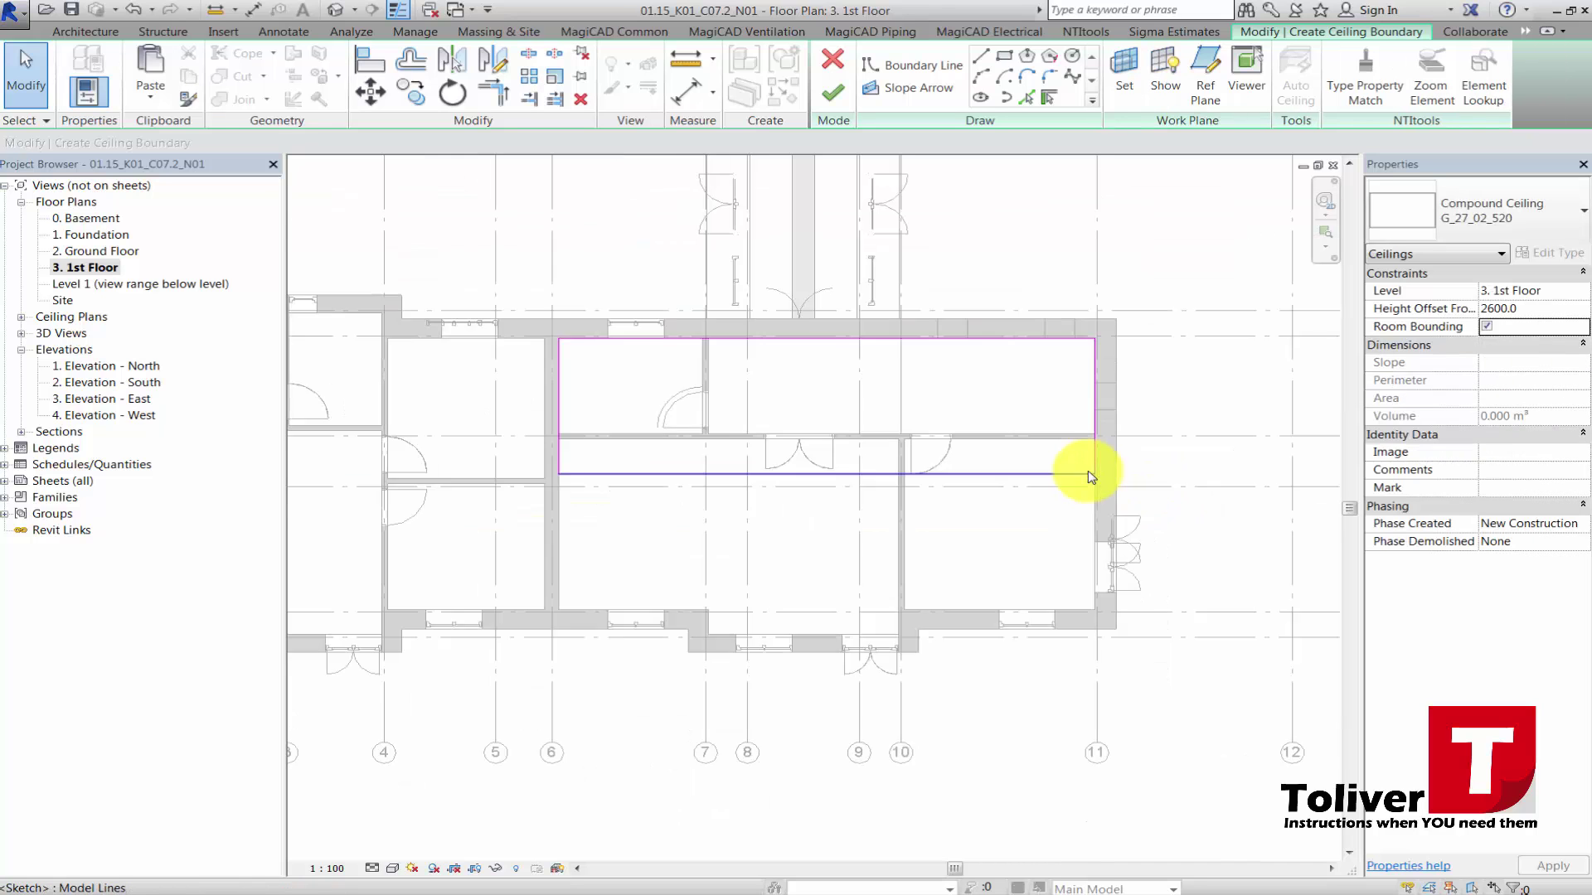
key("ctrl+z")
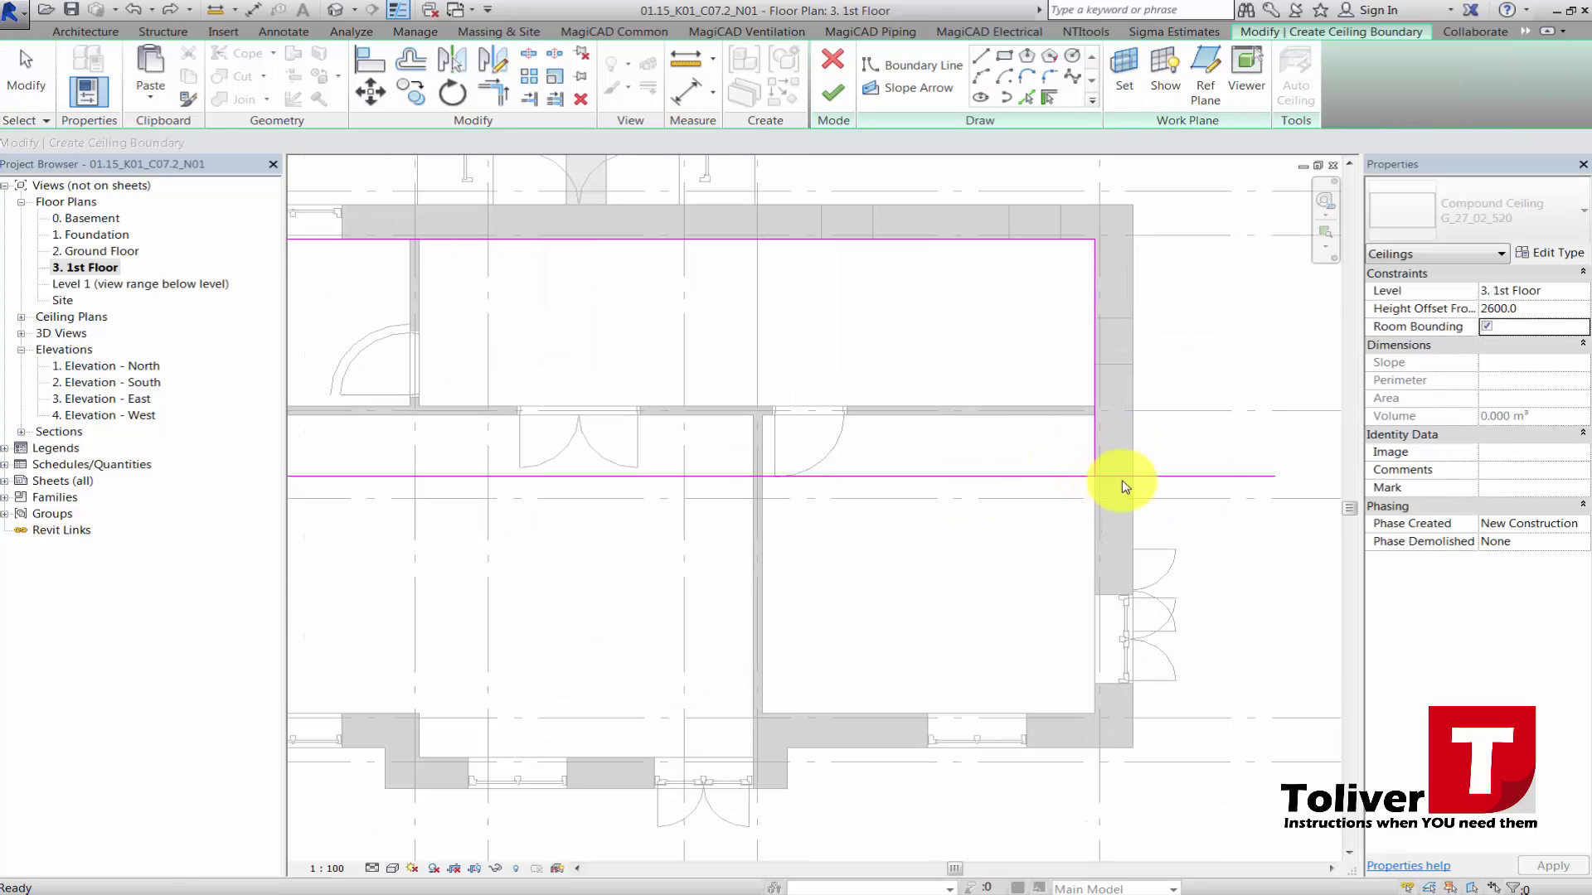
Delete the overlapping horizontal guide line so only the rectangular boundary remains.
left_click(1198, 476)
key("Delete")
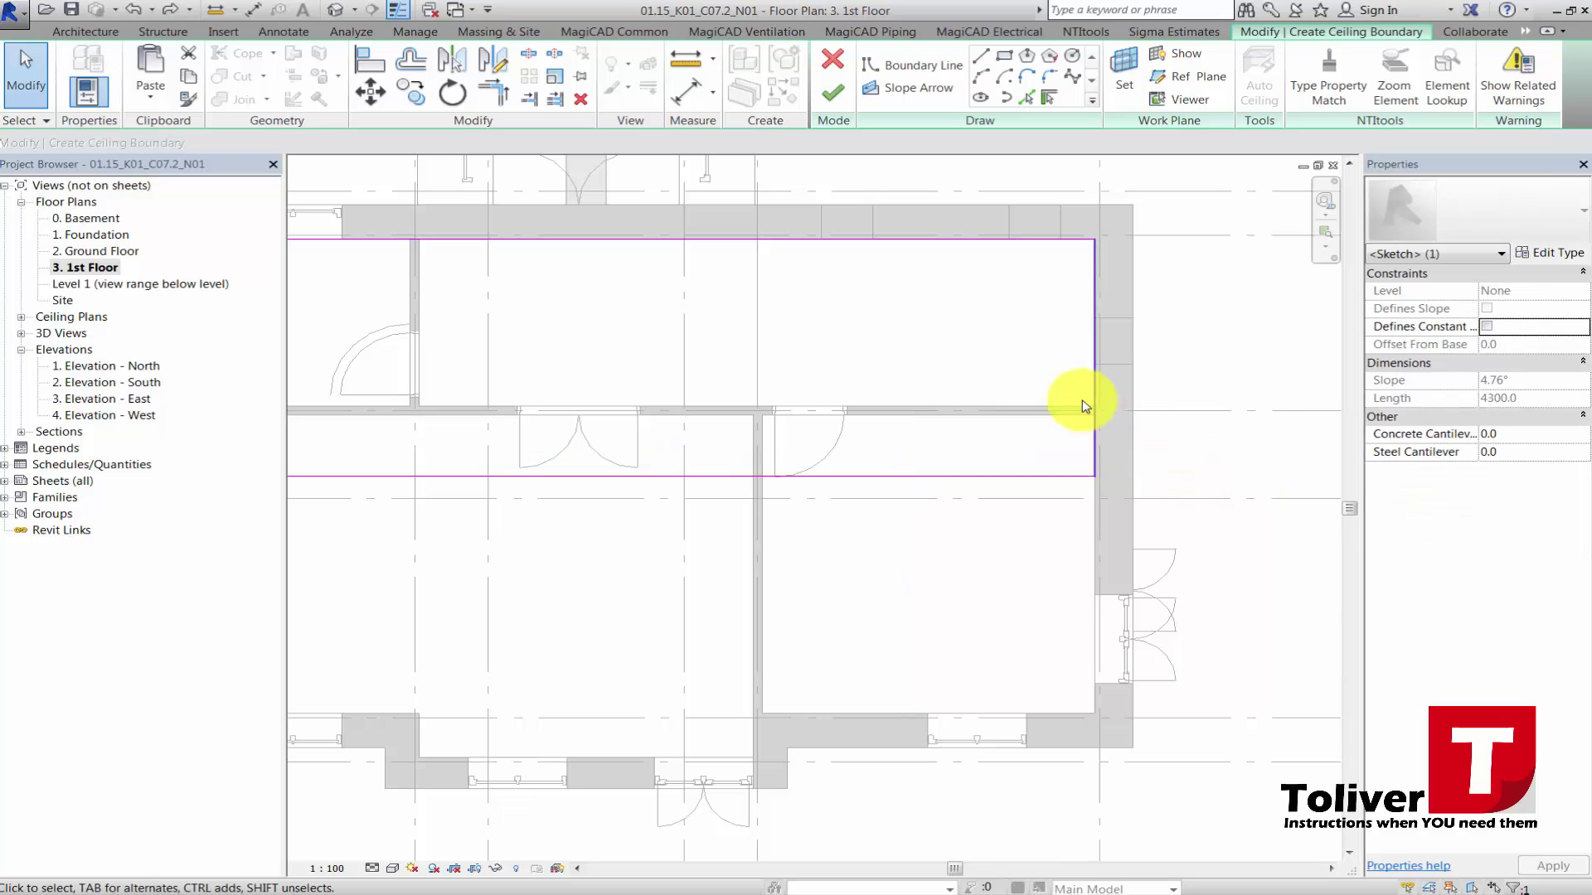
scroll(1083, 402, "down", 2)
middle_click_drag(1149, 435, 1280, 509)
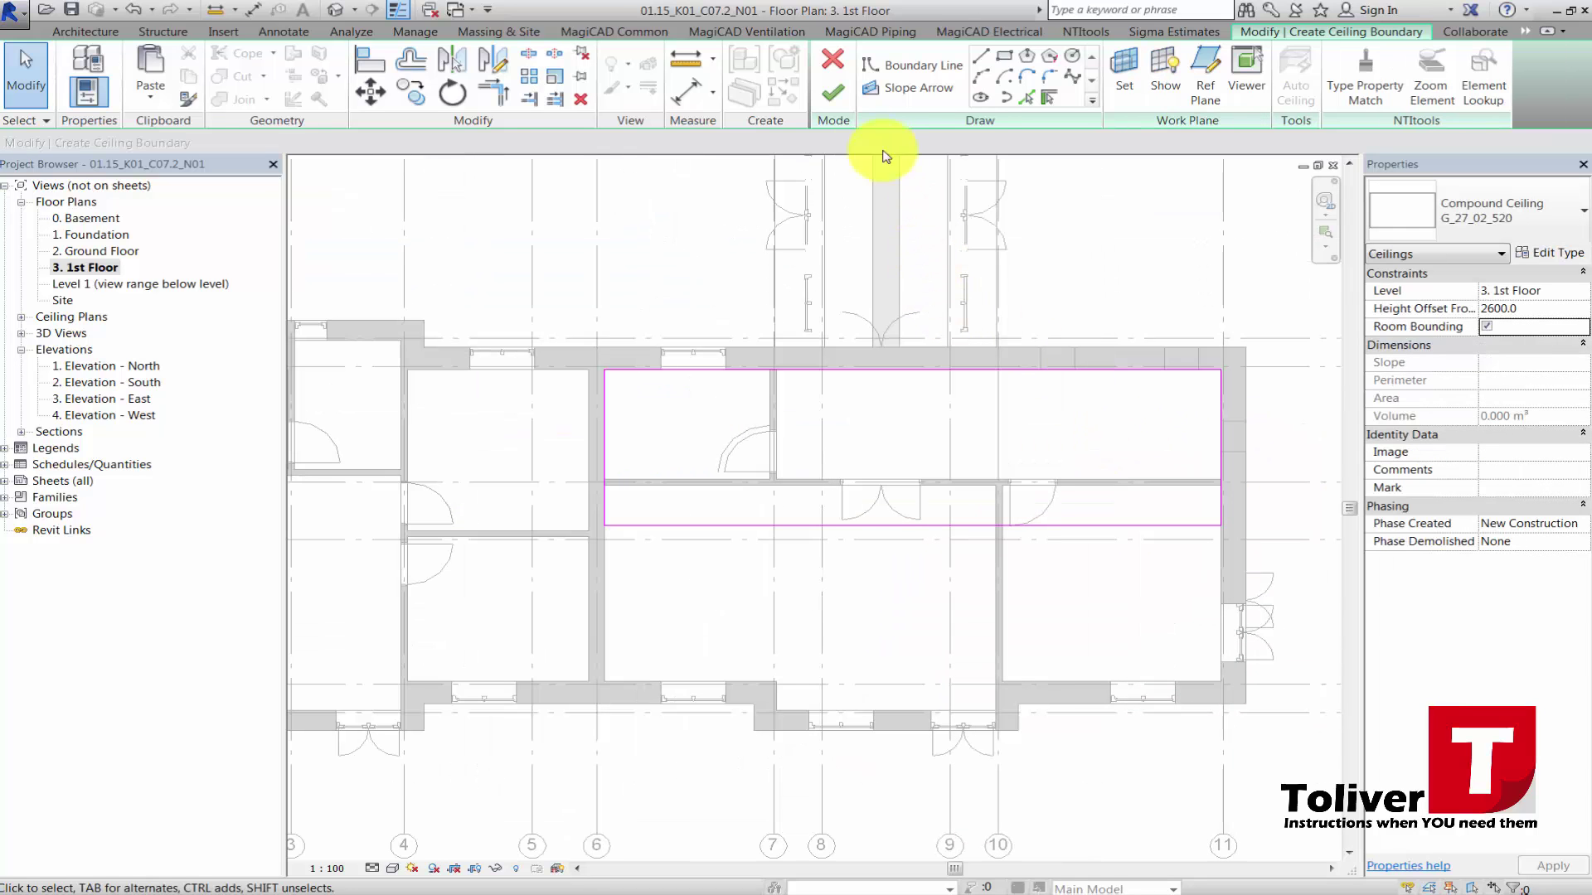
Draw a vertical slope arrow about 3246 mm long from the upper boundary line to the lower one, between grids 8 and 9.
left_click(882, 88)
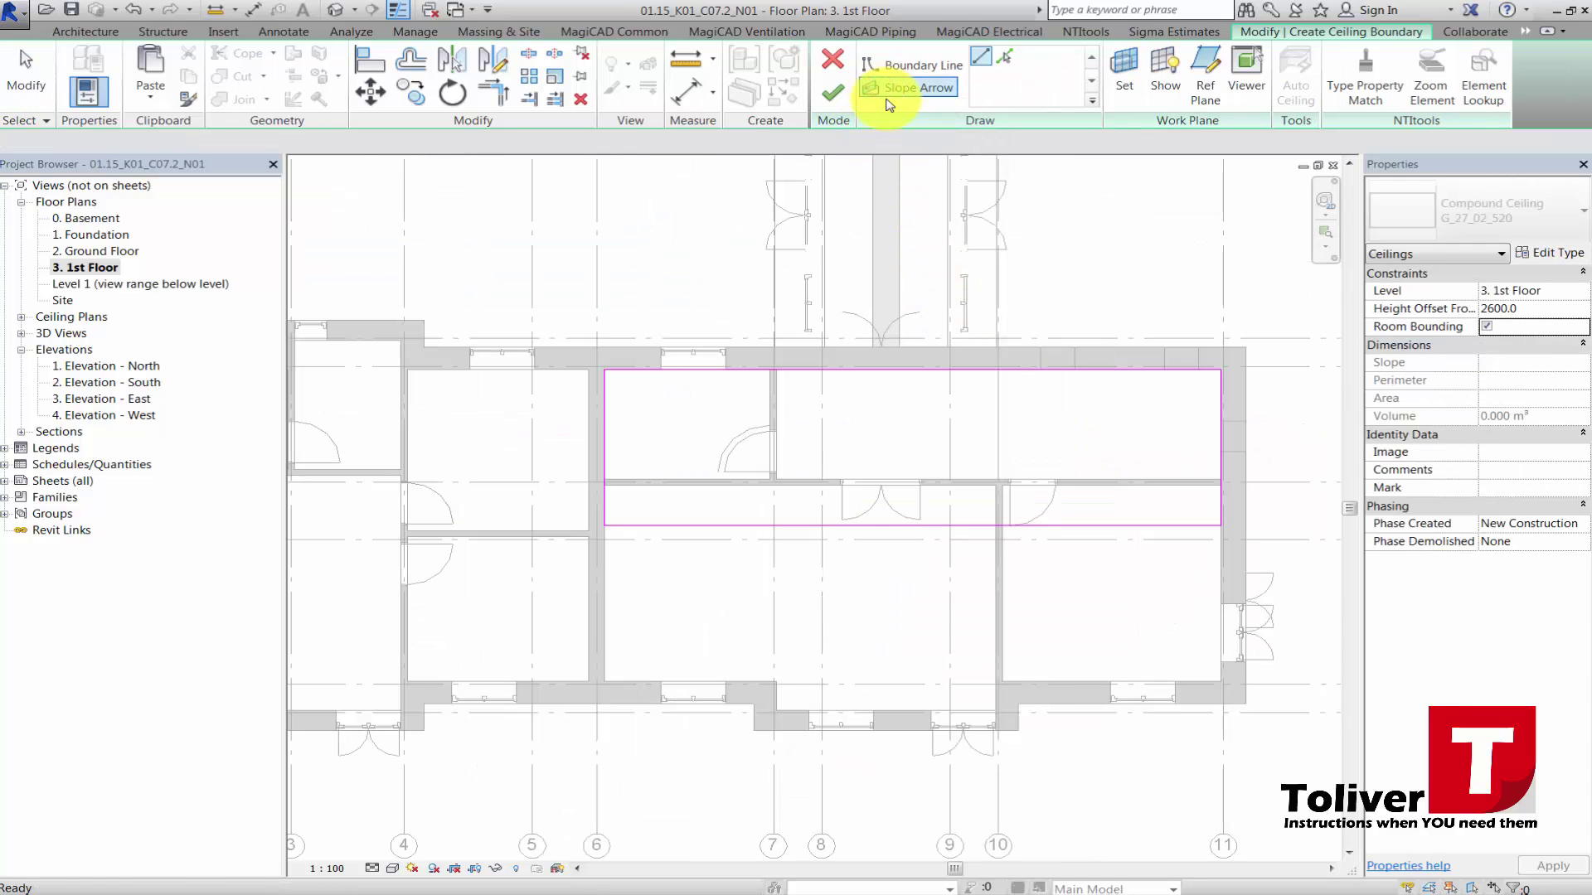
scroll(824, 373, "up", 3)
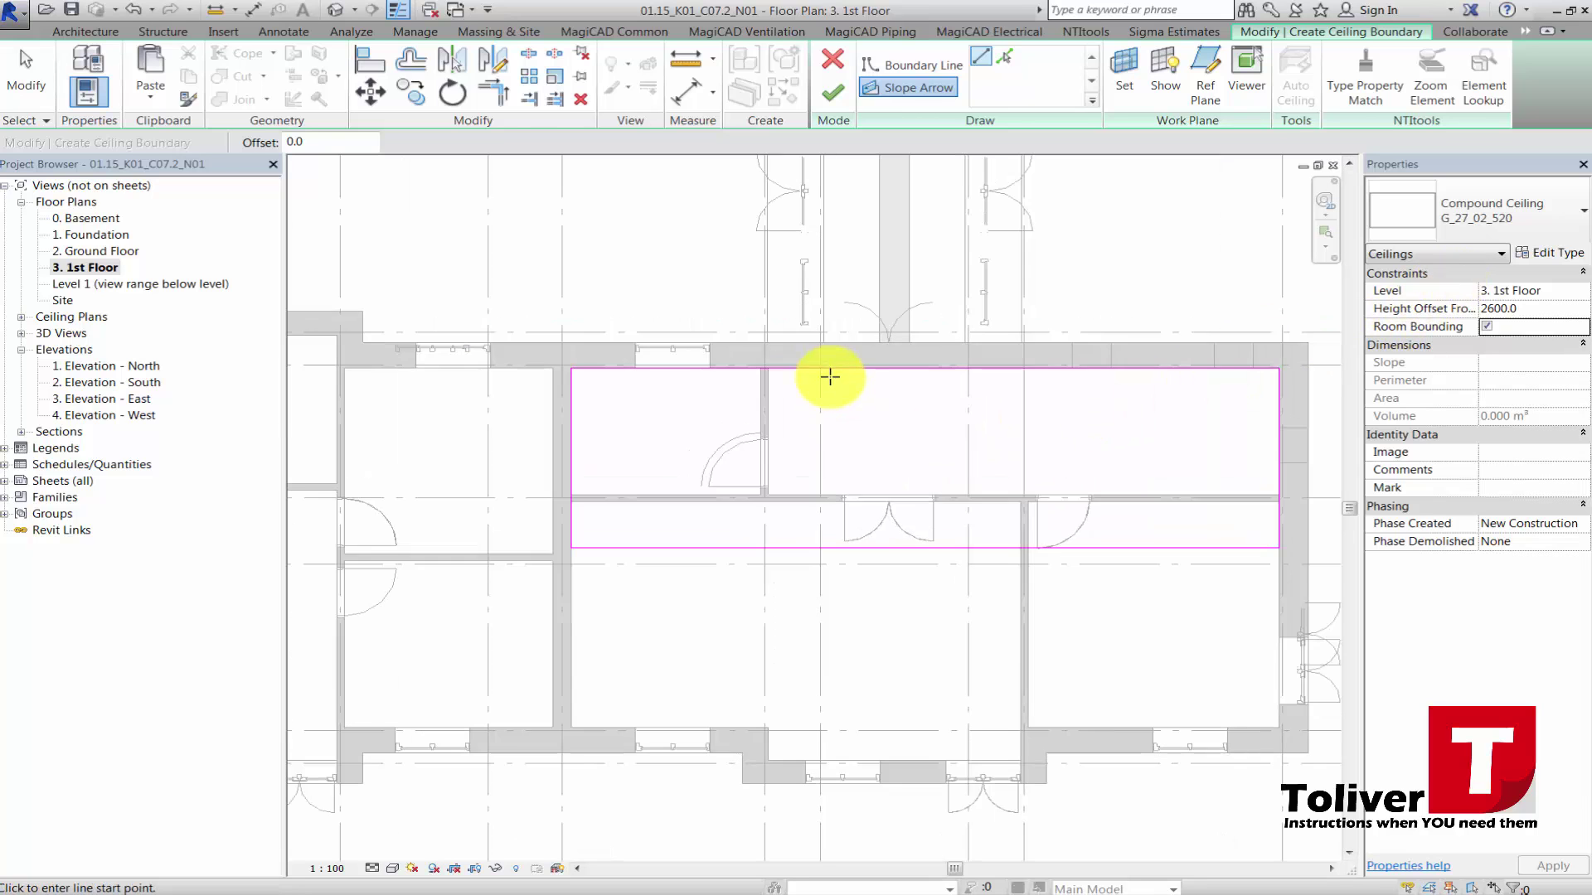
left_click(908, 369)
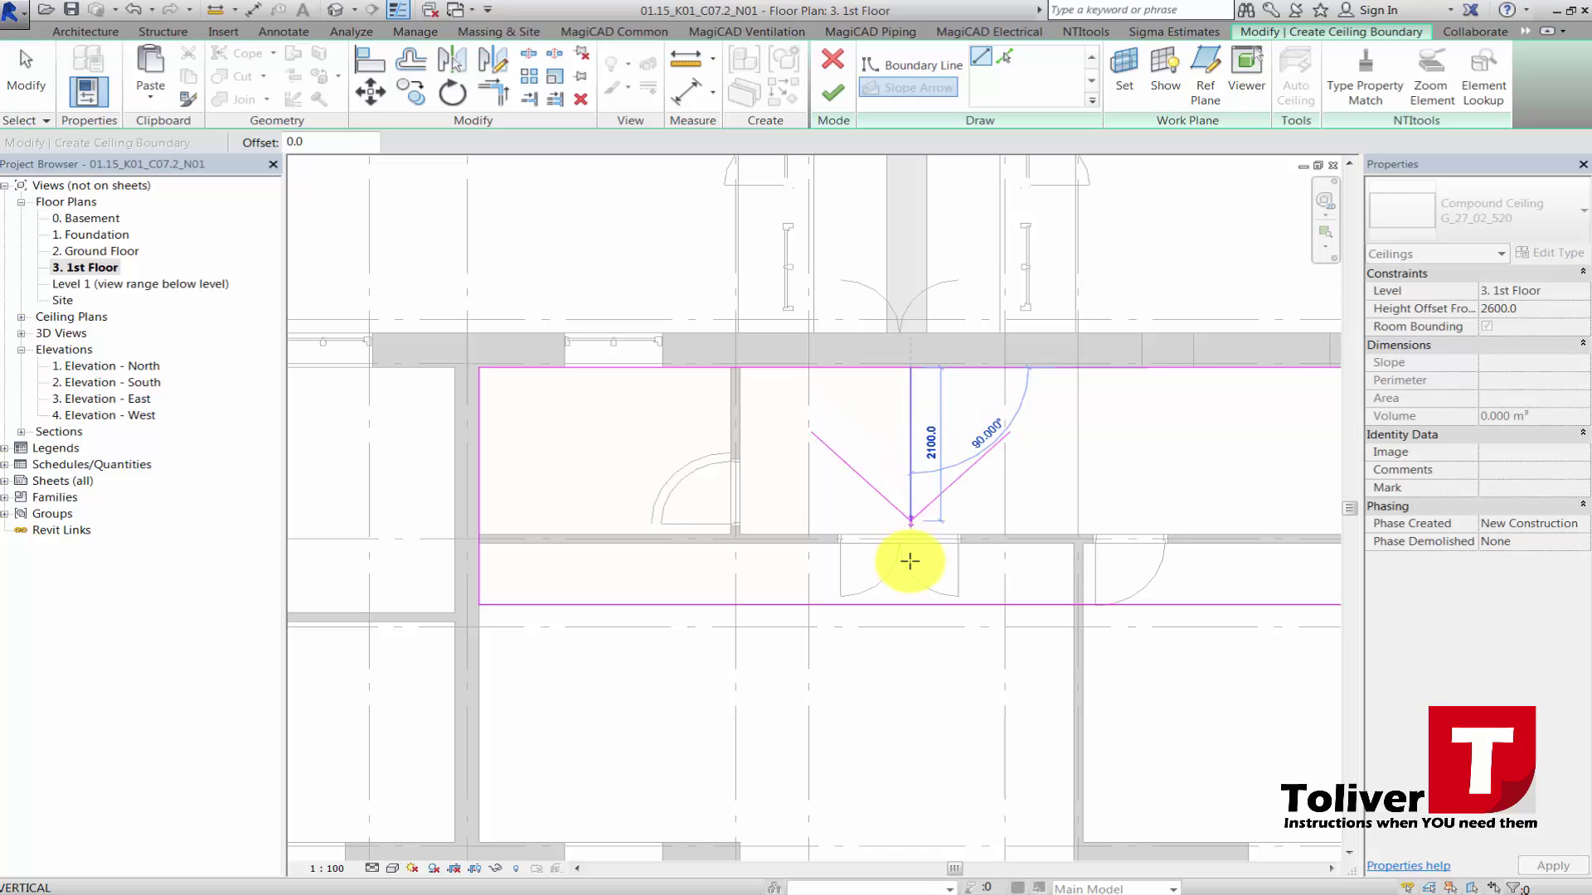
left_click(909, 604)
scroll(836, 514, "down", 2)
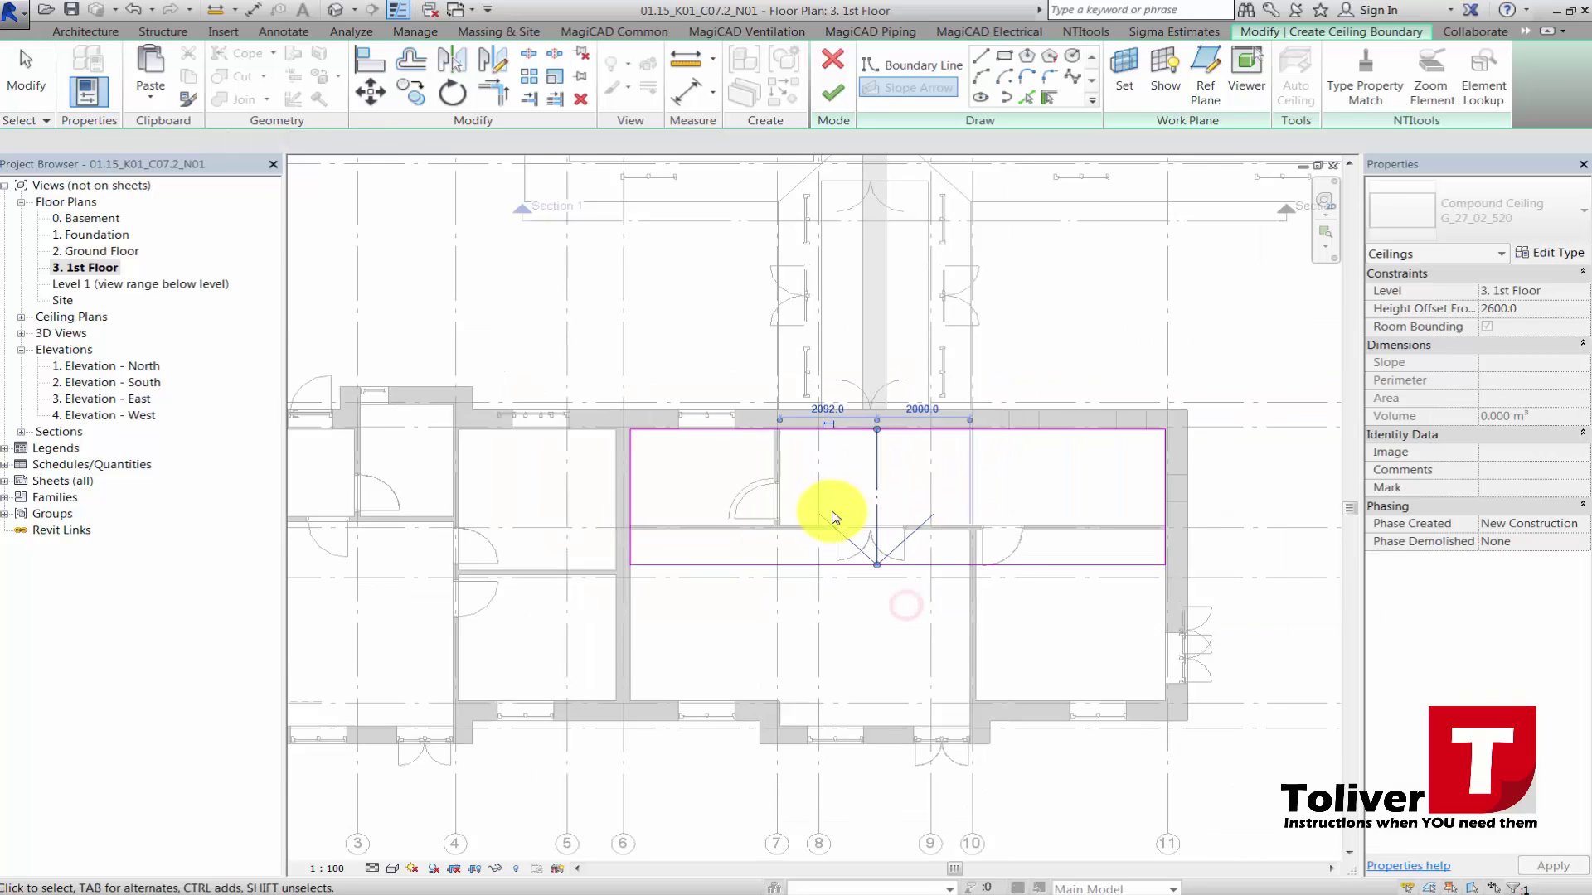
scroll(832, 513, "down", 1)
scroll(857, 494, "up", 1)
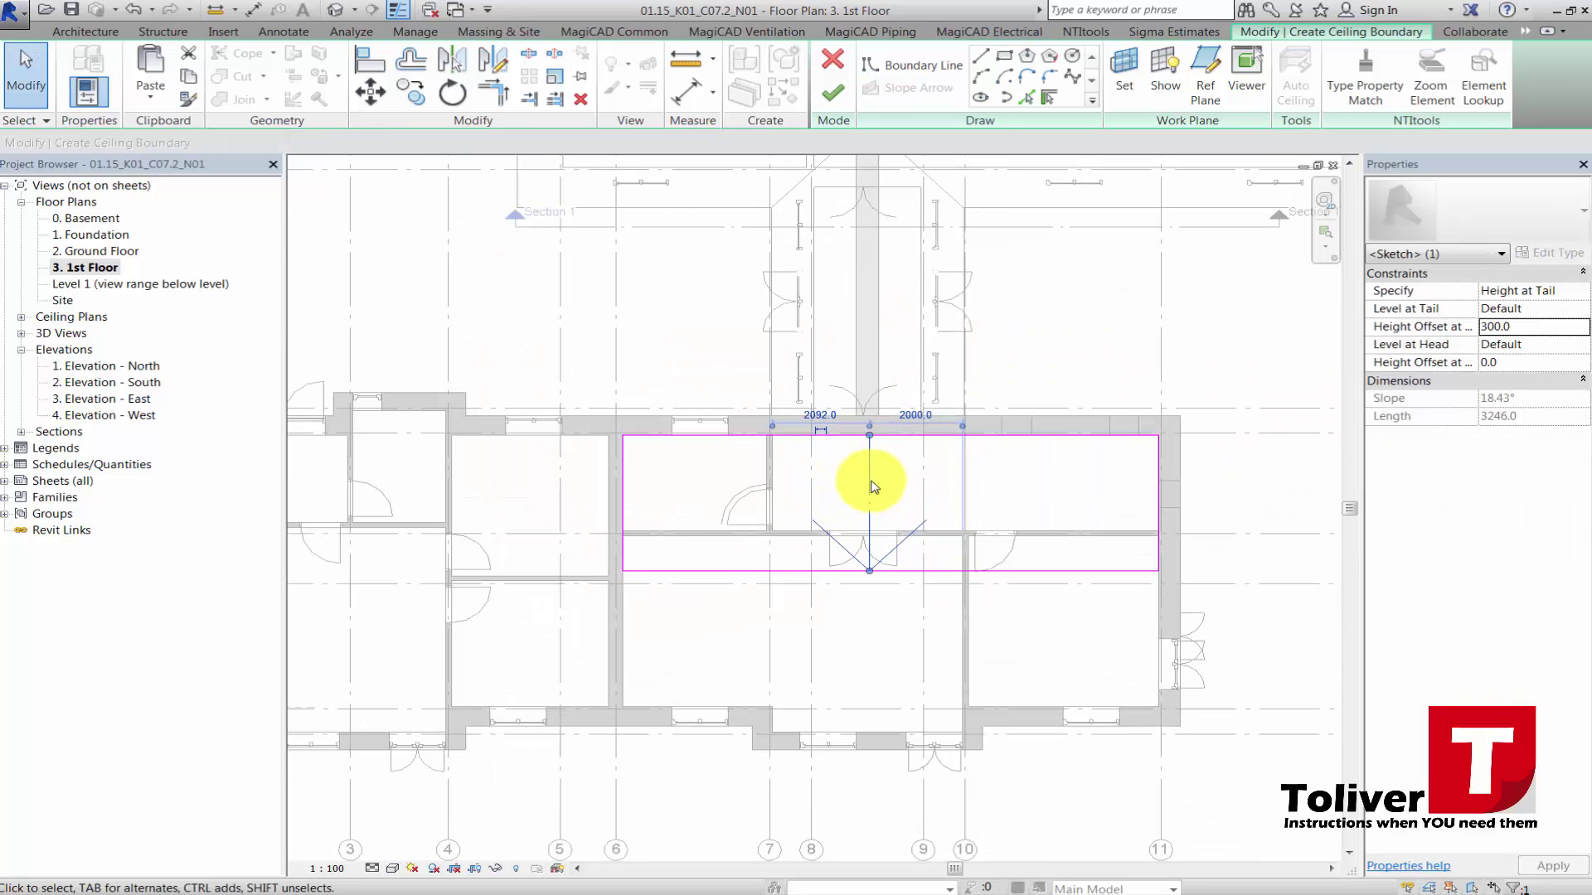
Define the arrow by Slope with a tail height offset of 0 and a 30° slope, and finish the ceiling sketch.
left_click(1575, 291)
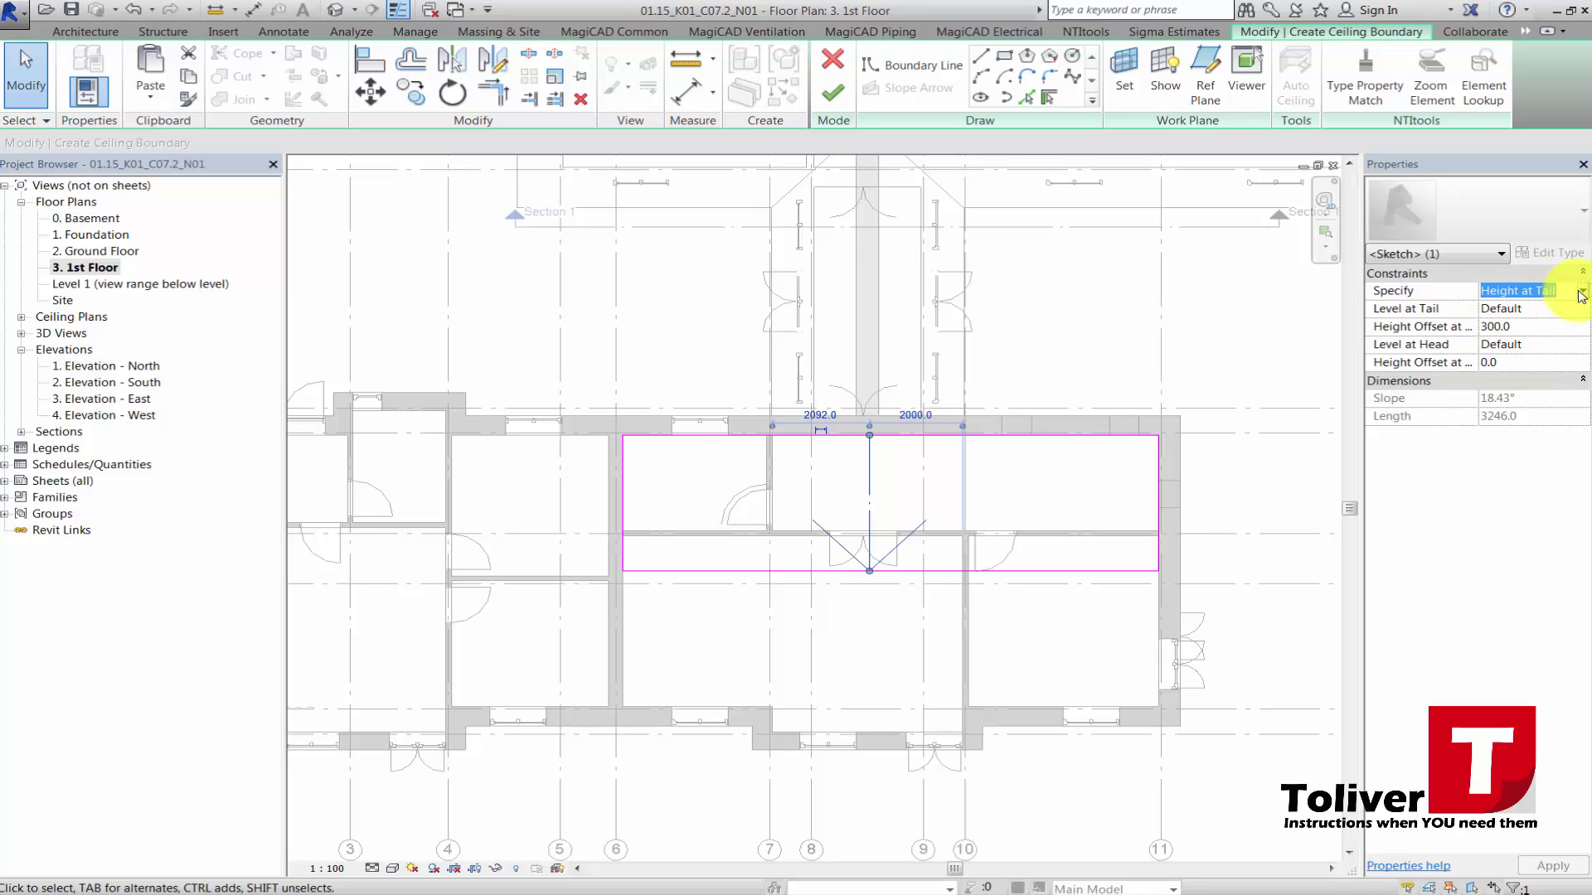
left_click(1581, 291)
left_click(1504, 324)
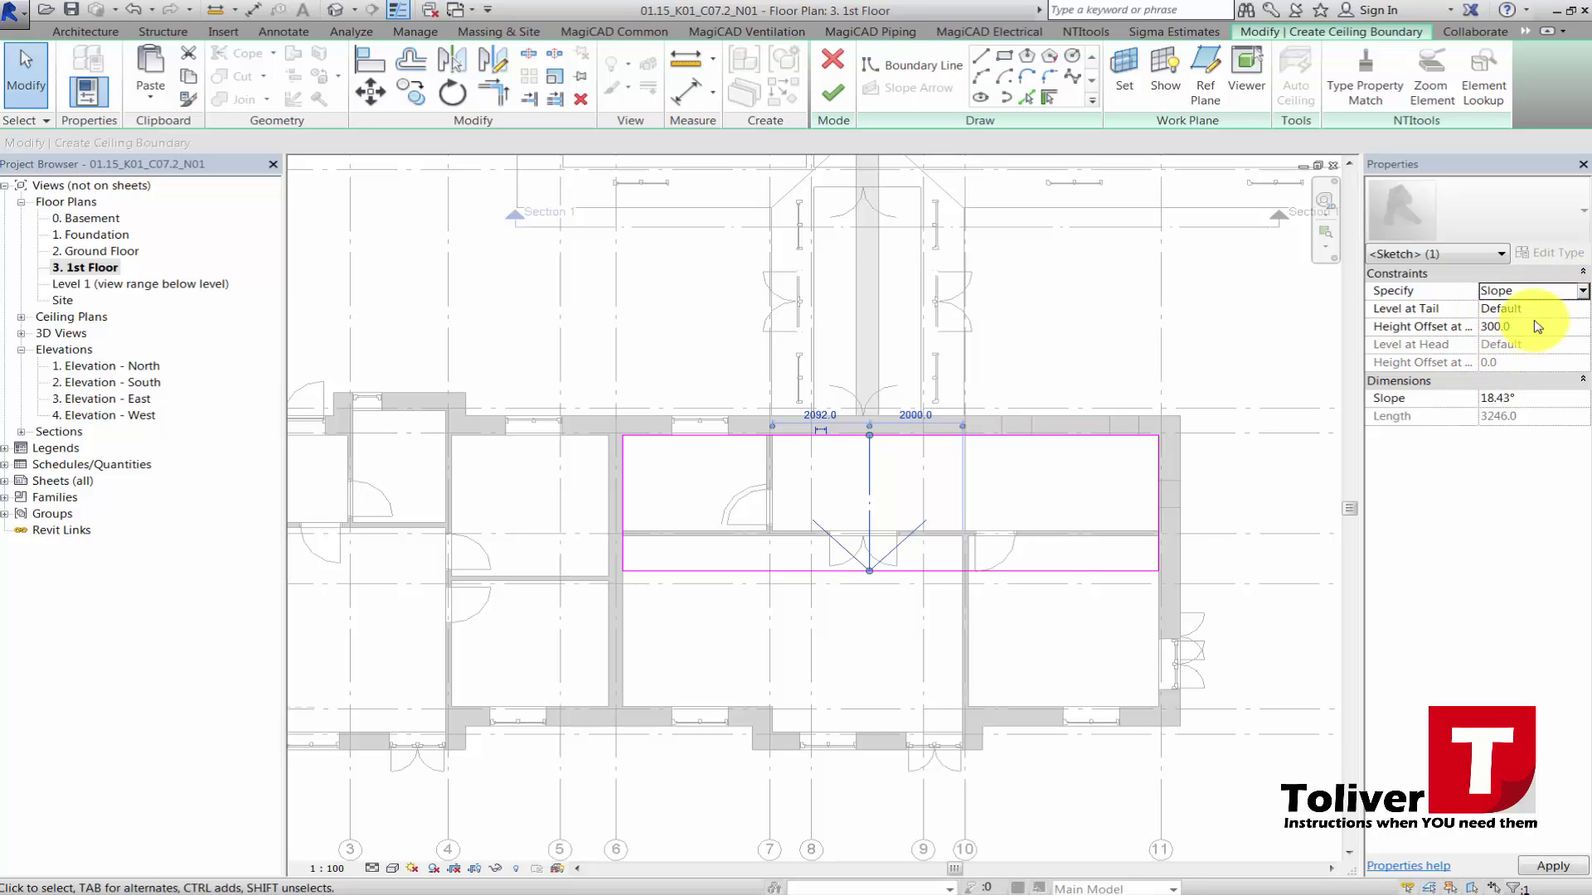
key("Return")
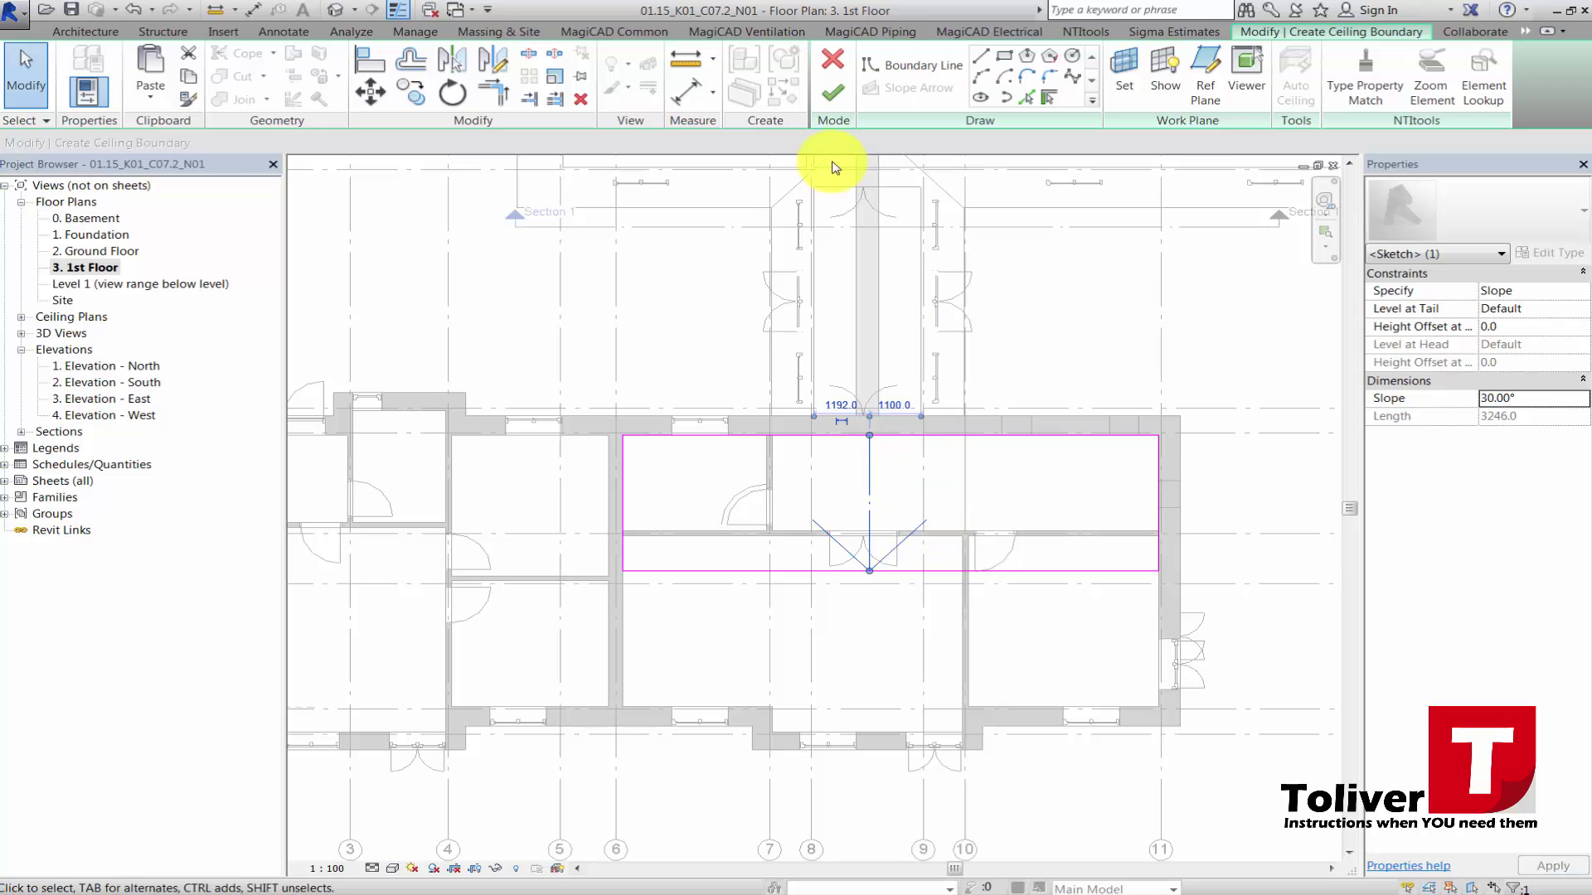
left_click(832, 95)
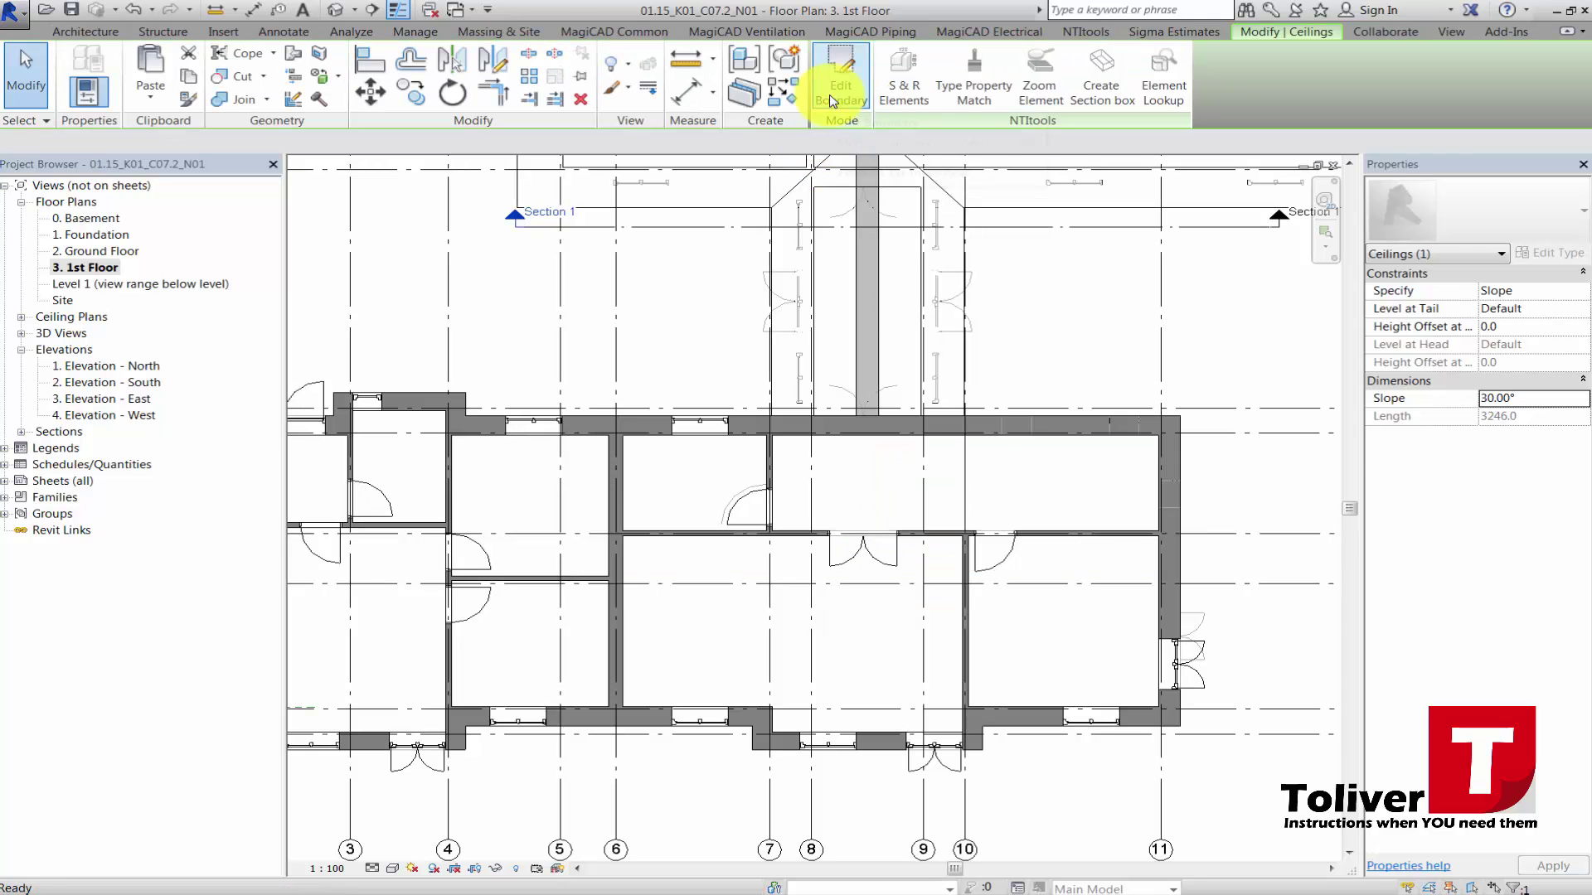
Open the 3D view and examine the sloped ceiling beneath the main roof.
left_click(332, 11)
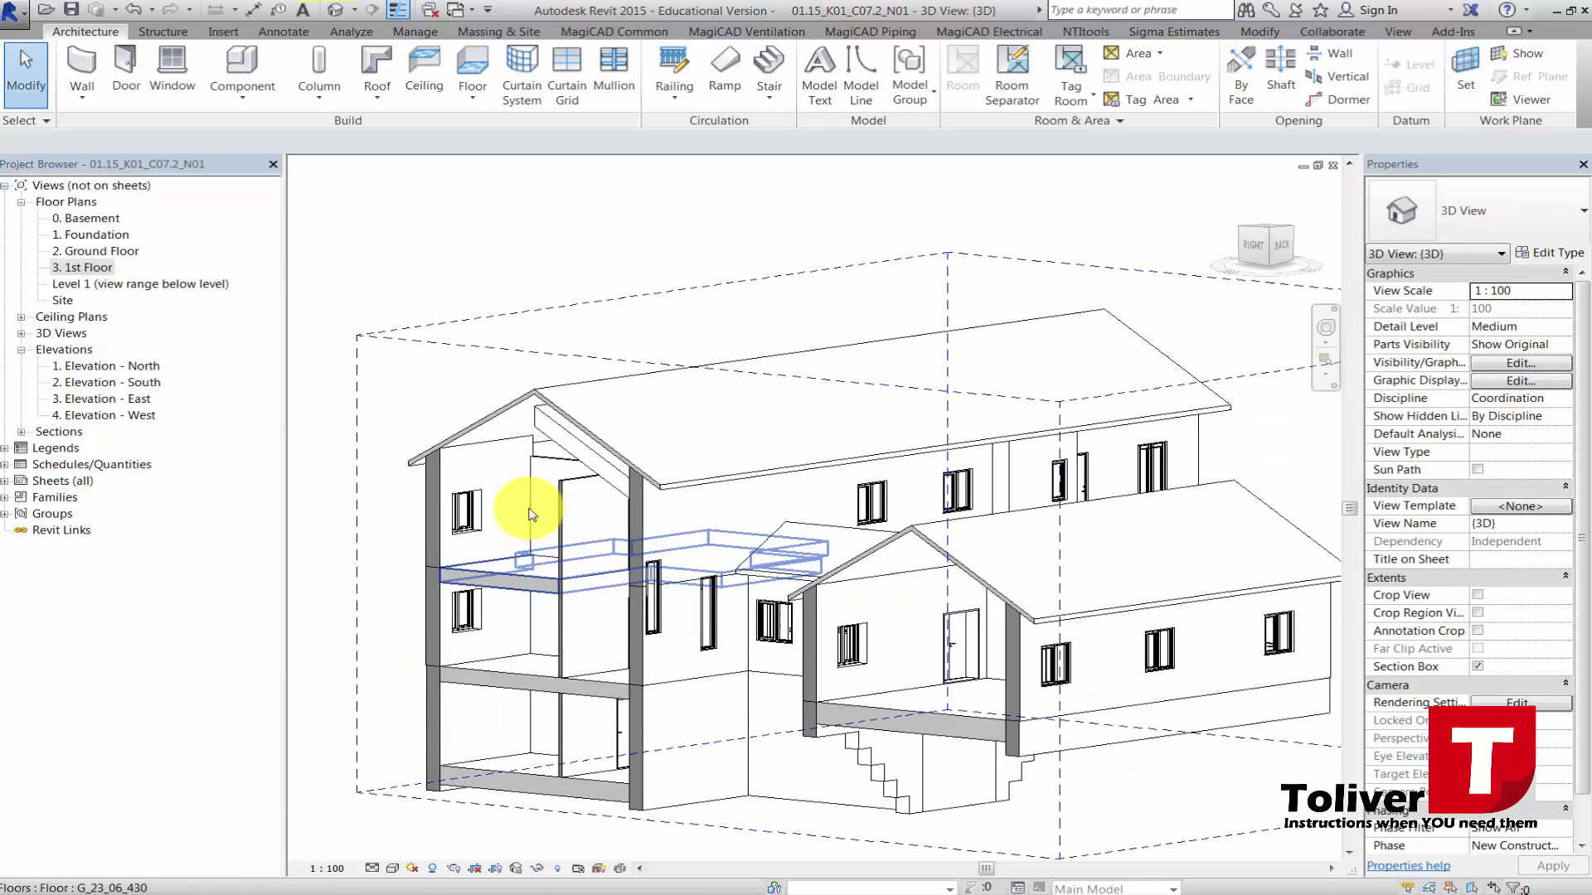
scroll(525, 509, "up", 5)
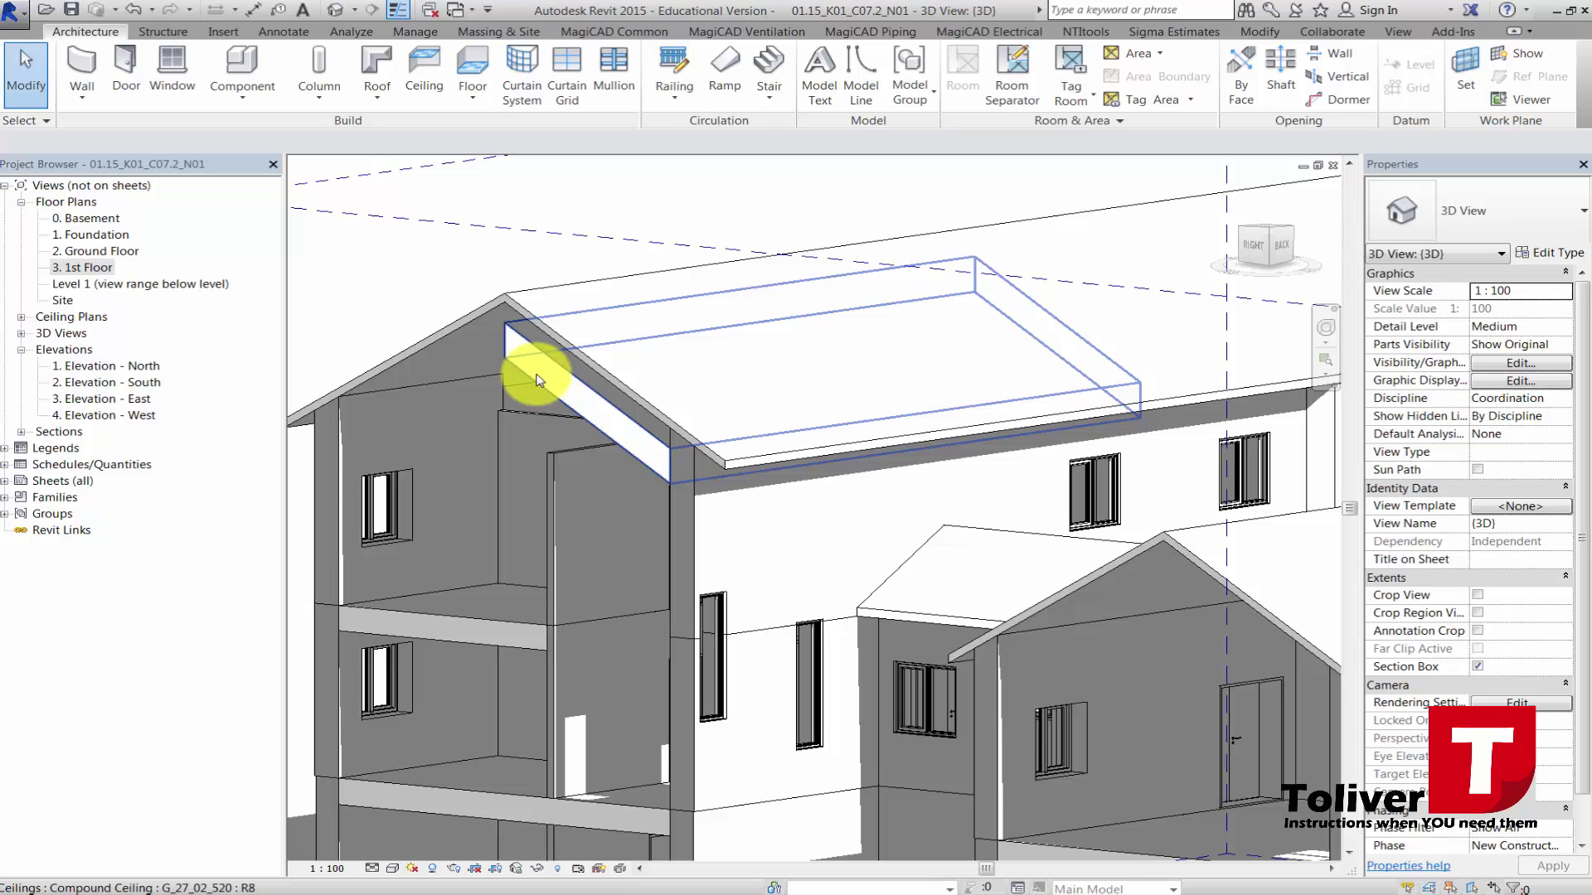
Open the Site floor plan and switch it to wireframe display around the new ceiling.
double_click(83, 267)
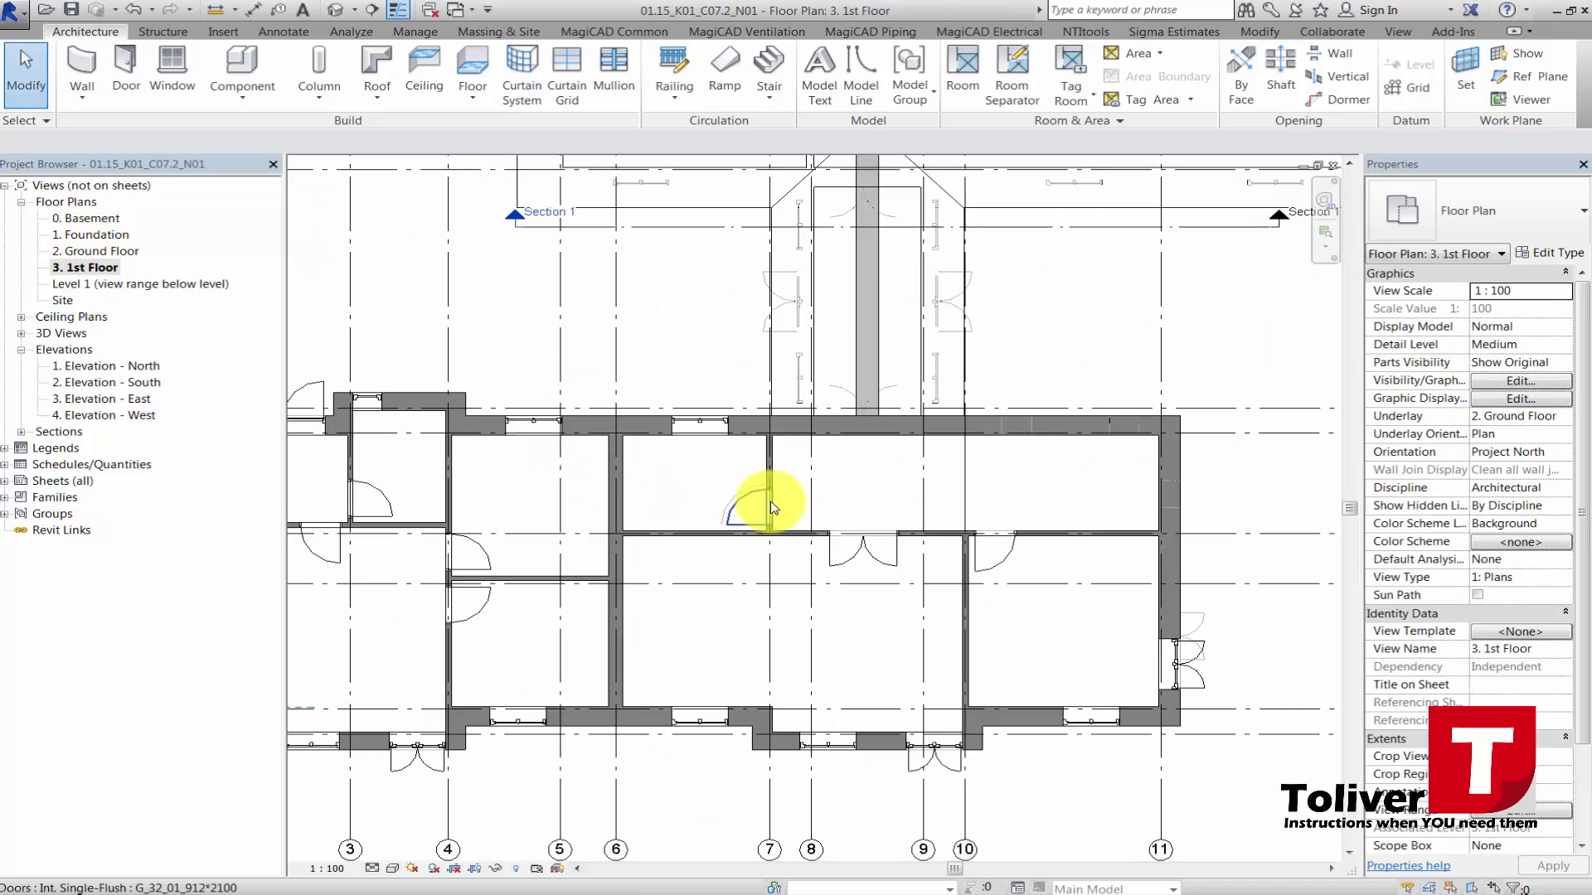
double_click(60, 300)
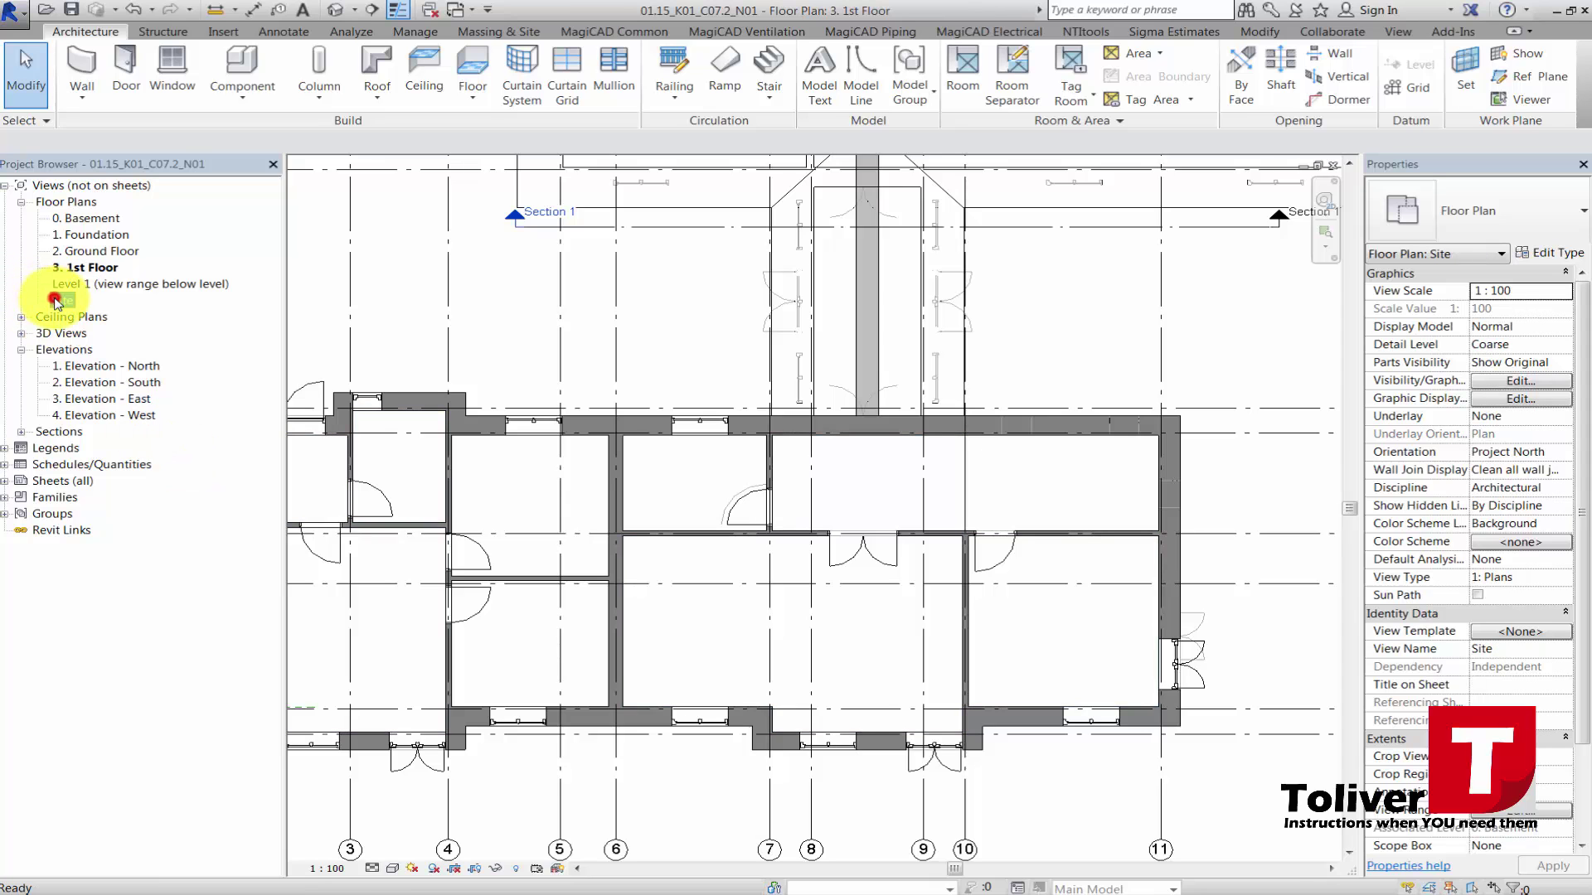
scroll(880, 535, "down", 3)
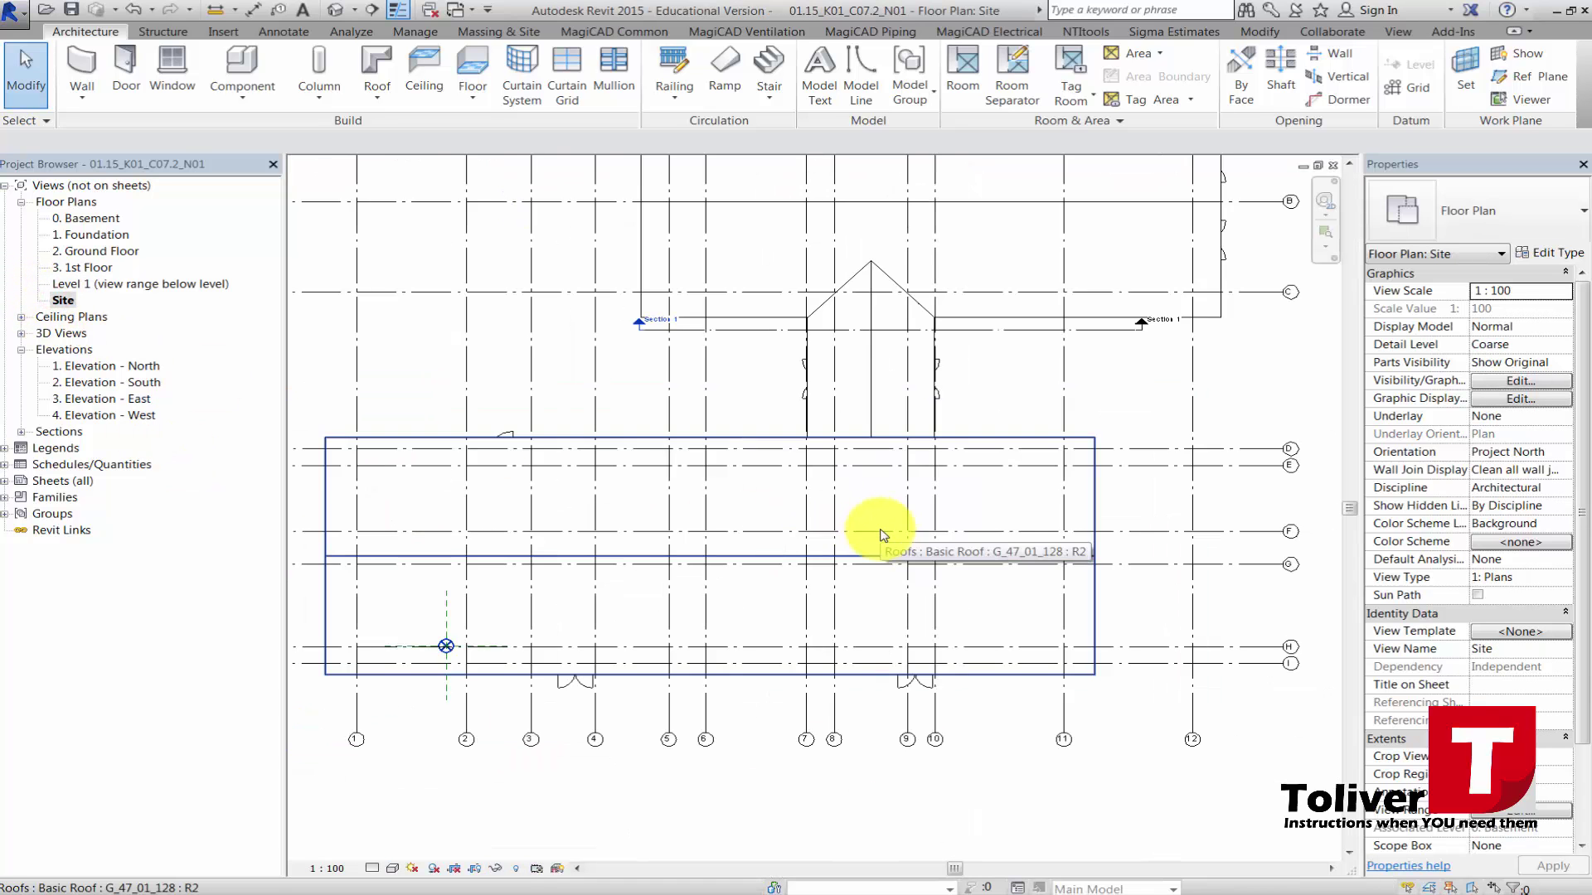
key("w")
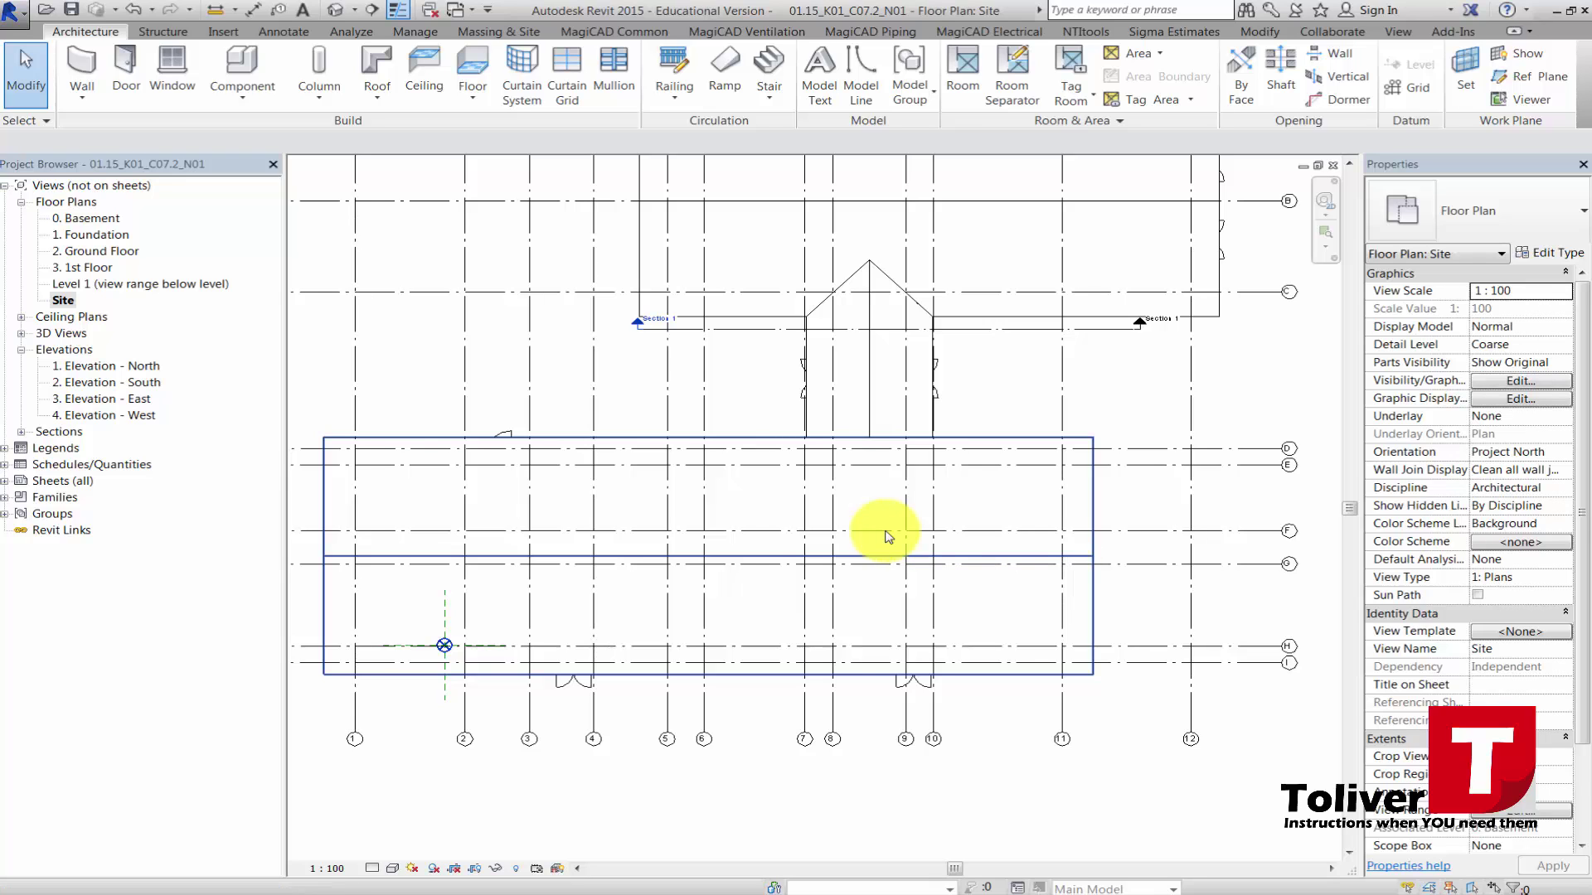
scroll(887, 536, "up", 5)
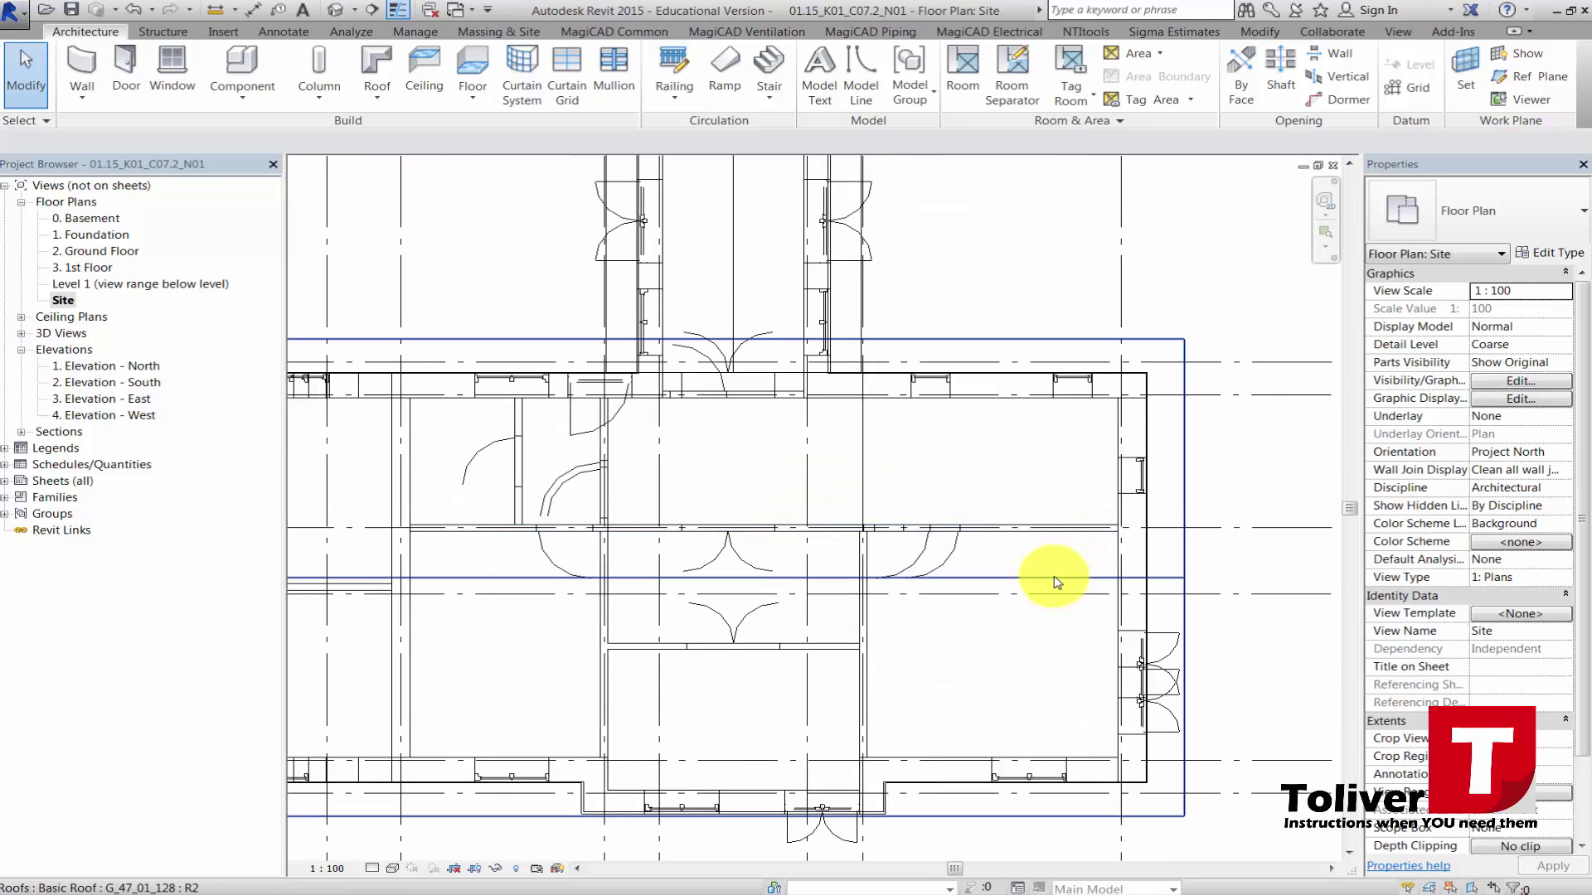
scroll(780, 533, "down", 1)
middle_click_drag(777, 532, 892, 537)
scroll(887, 539, "down", 1)
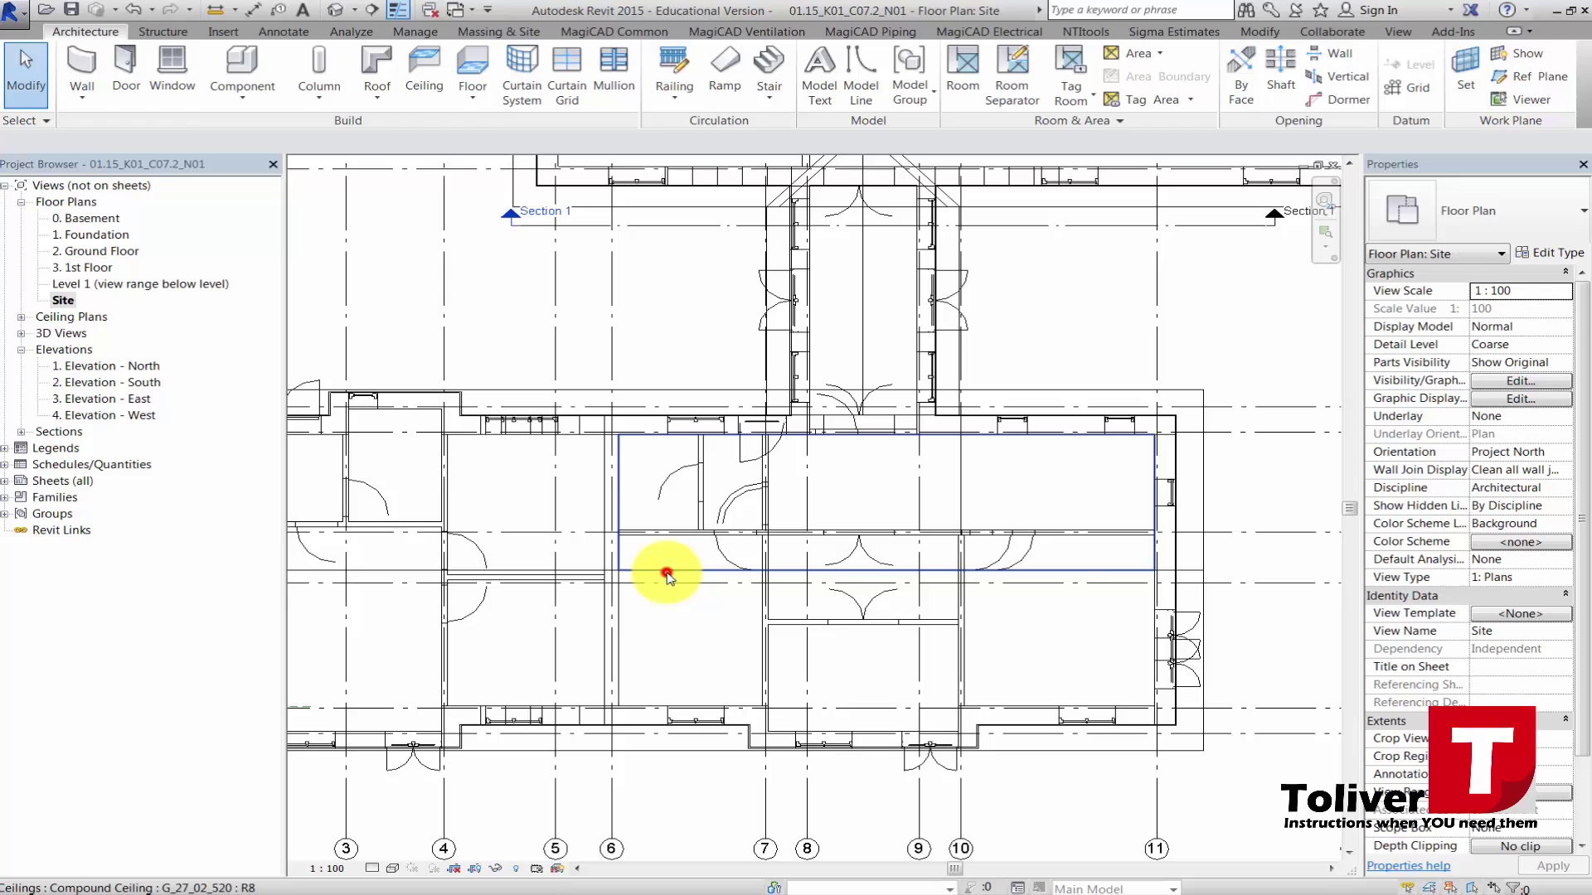
Mirror a copy of the sloped ceiling across the horizontal roof ridge line to cover the other half of the rooms.
left_click(667, 574)
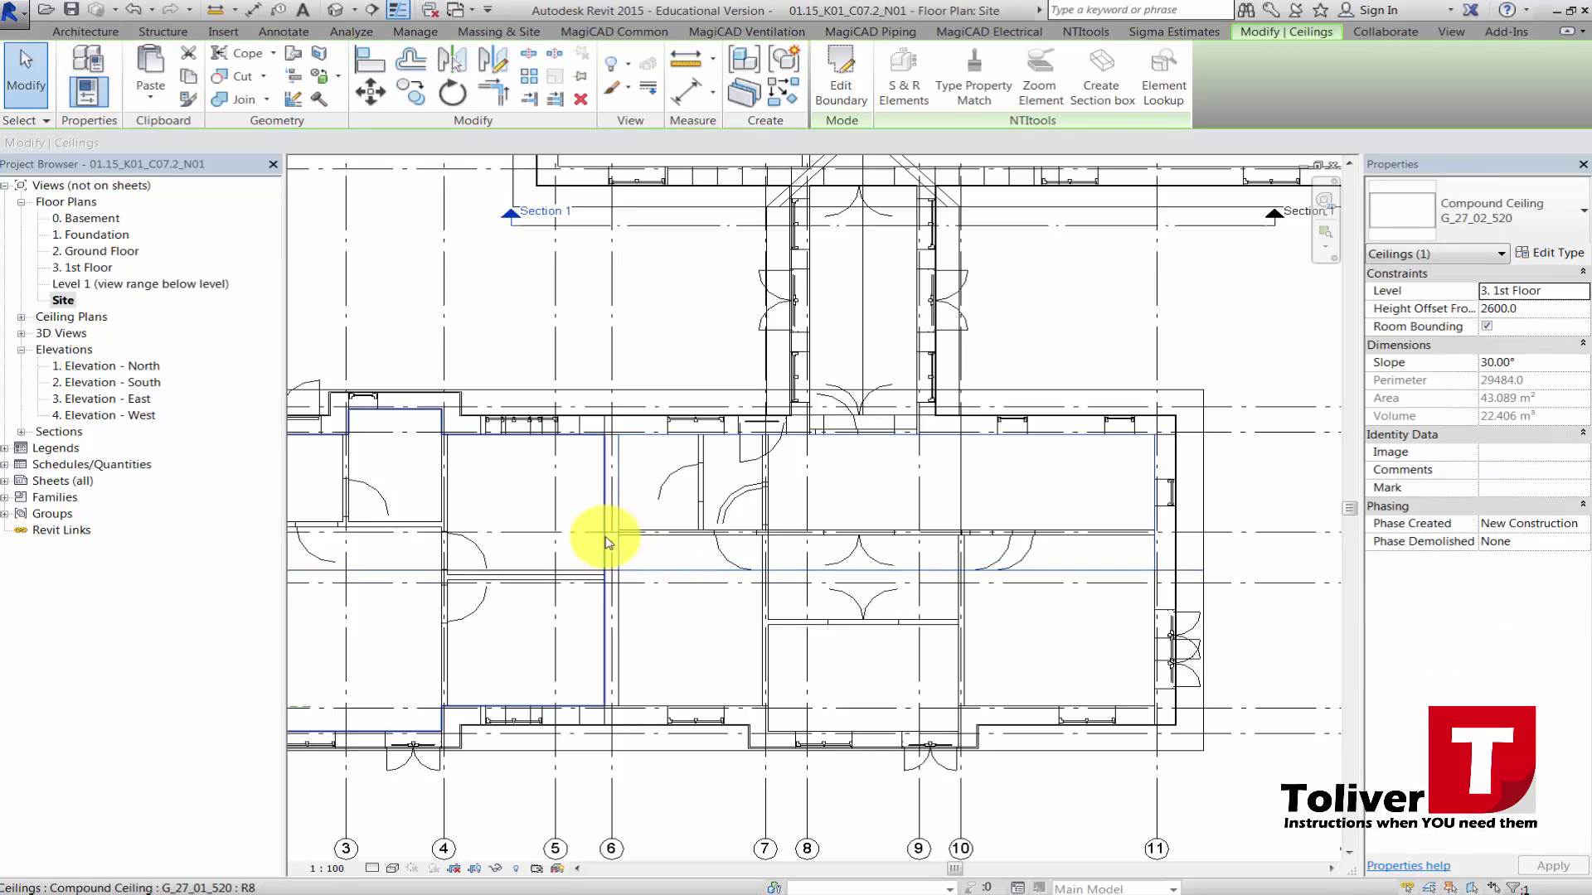
key("Tab")
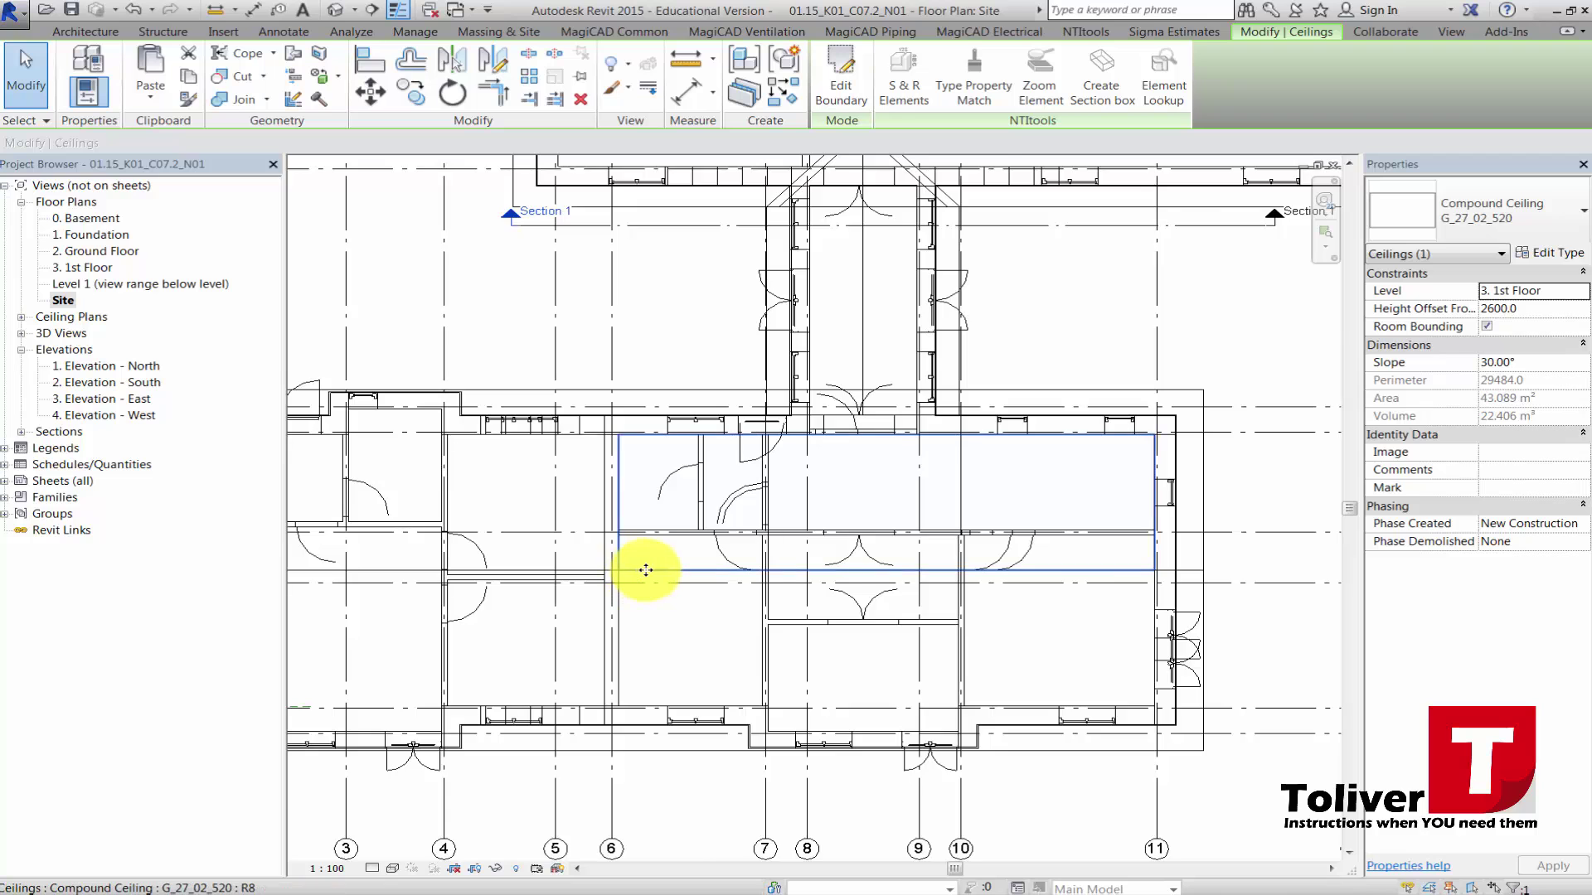
scroll(638, 569, "up", 2)
scroll(646, 571, "down", 2)
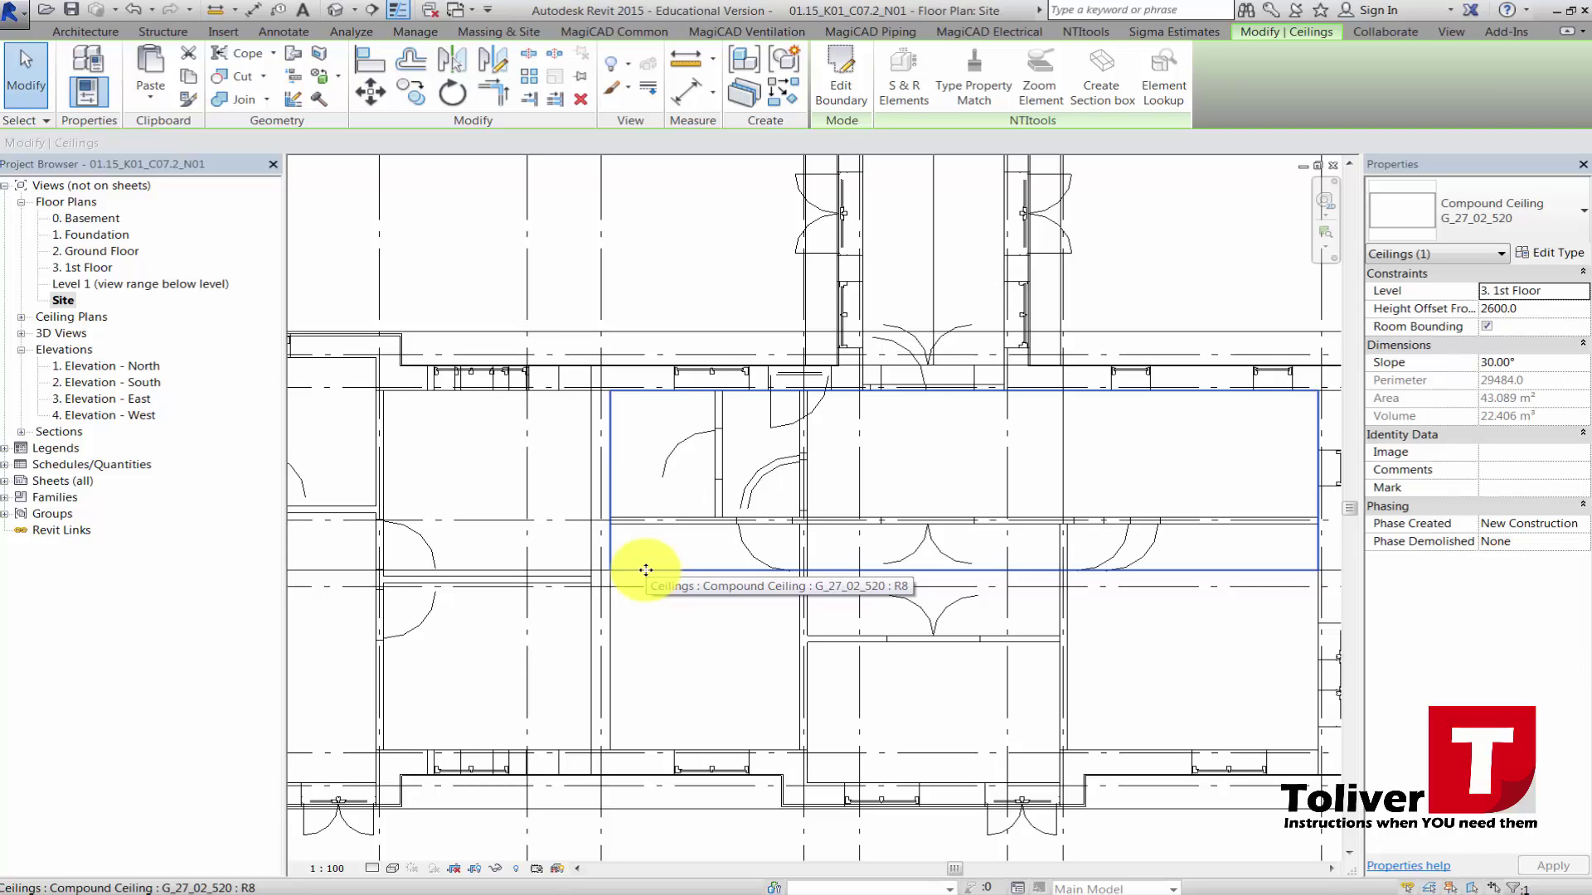
key("d")
key("i")
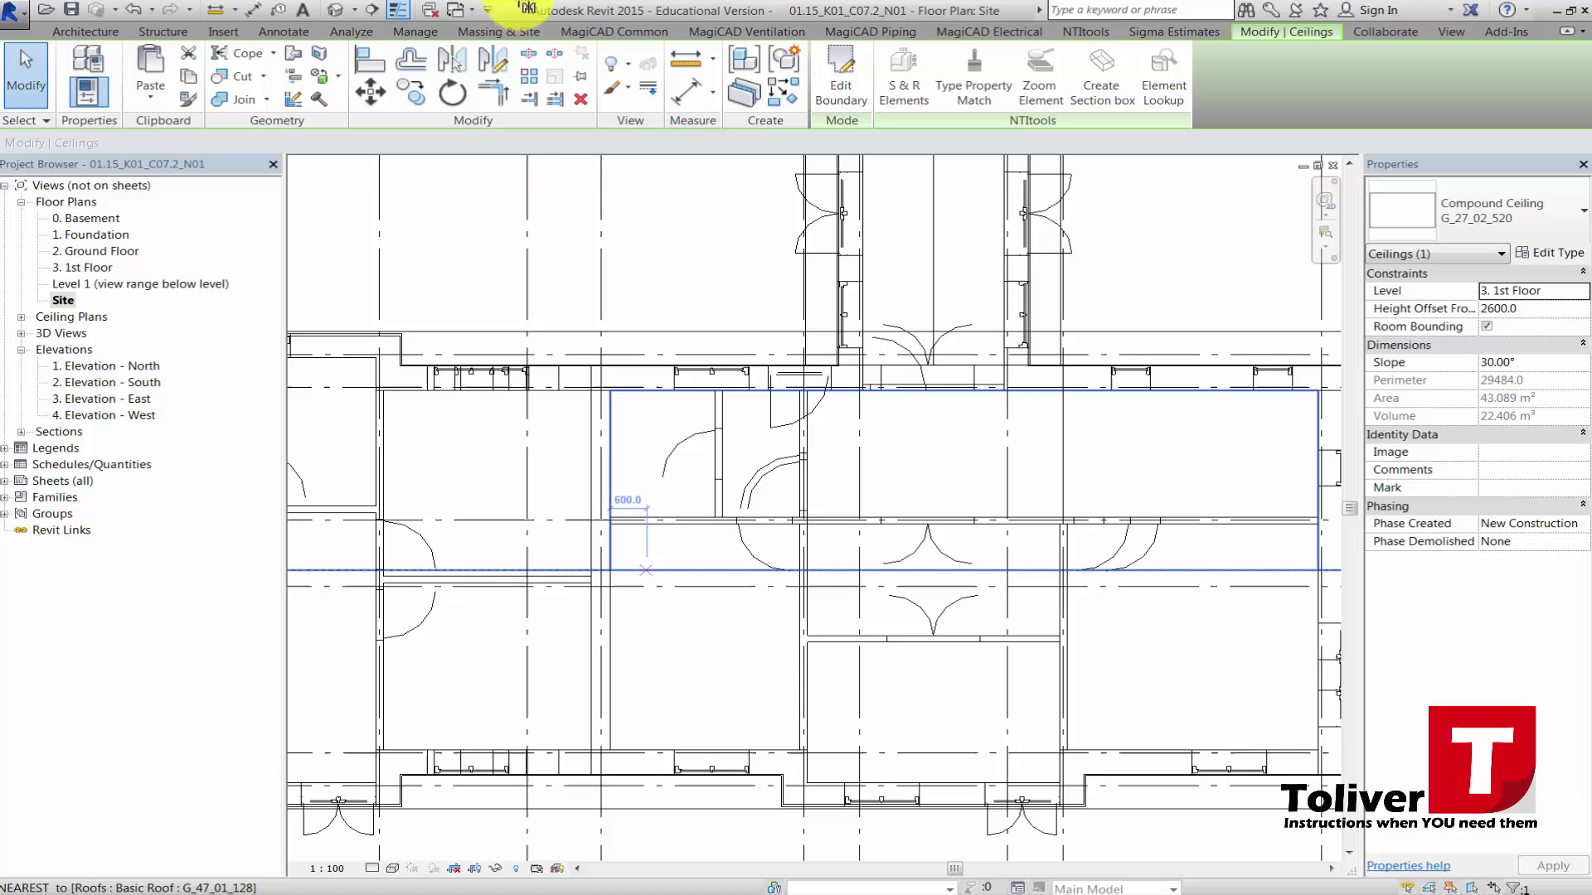
left_click(489, 64)
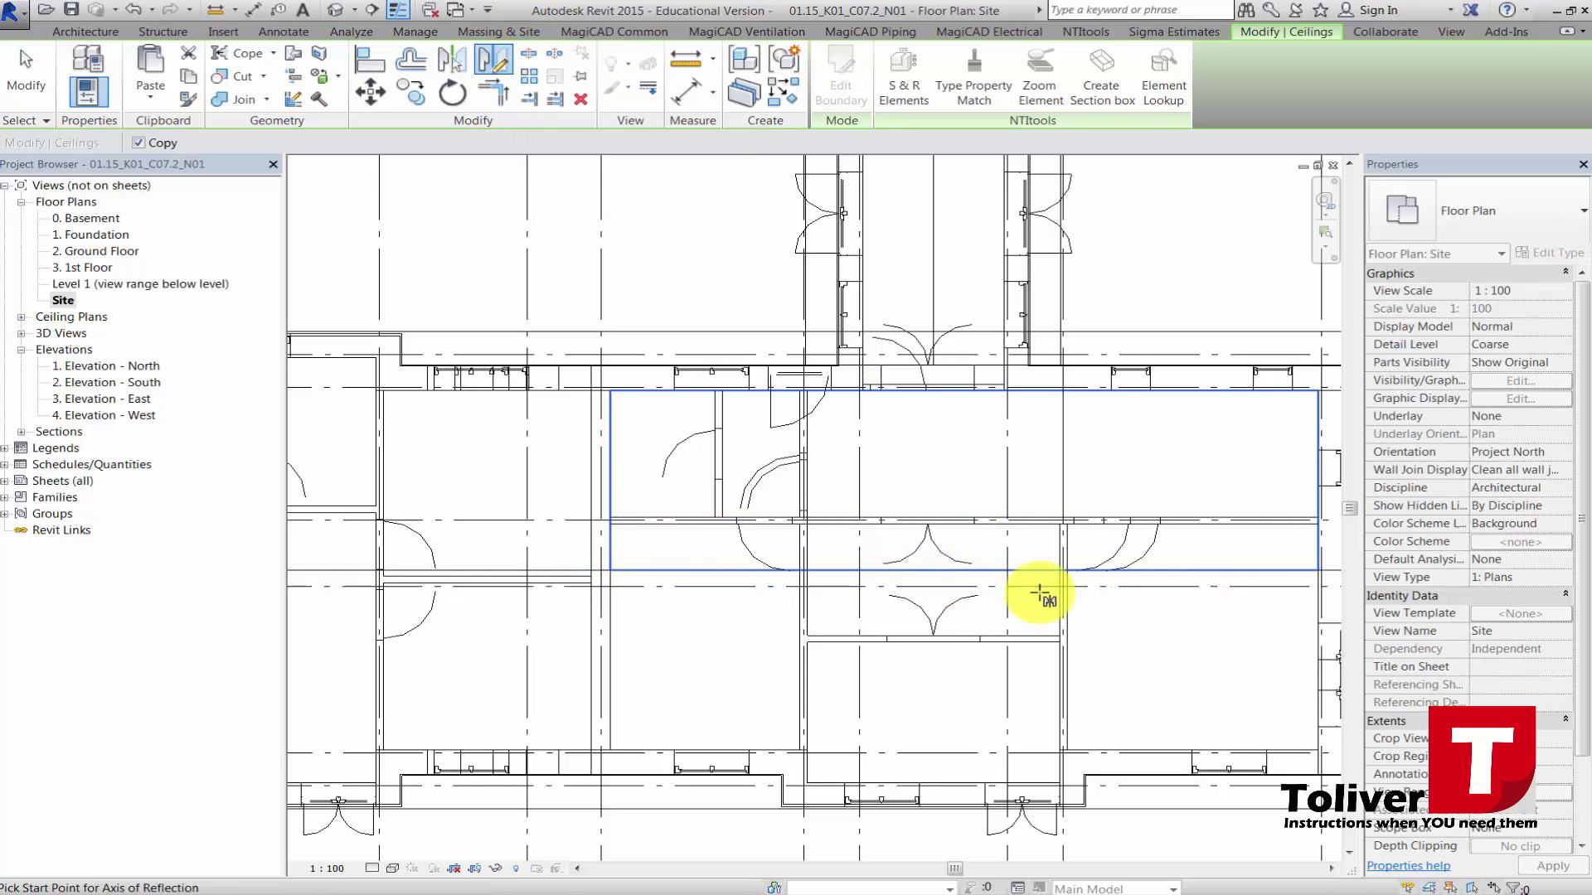
left_click(1293, 570)
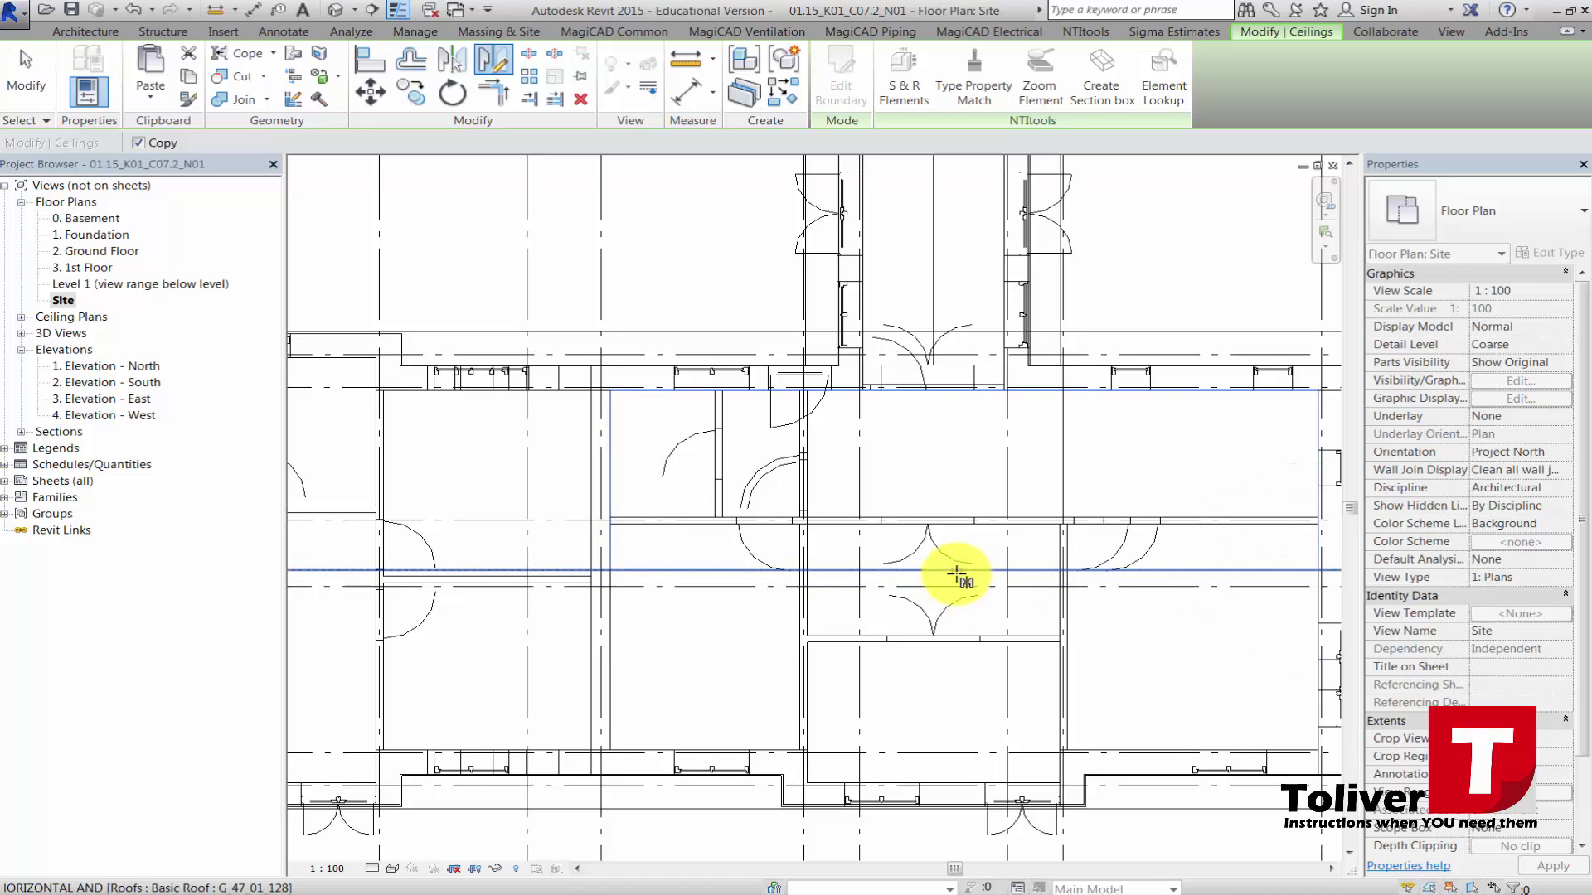
left_click(956, 574)
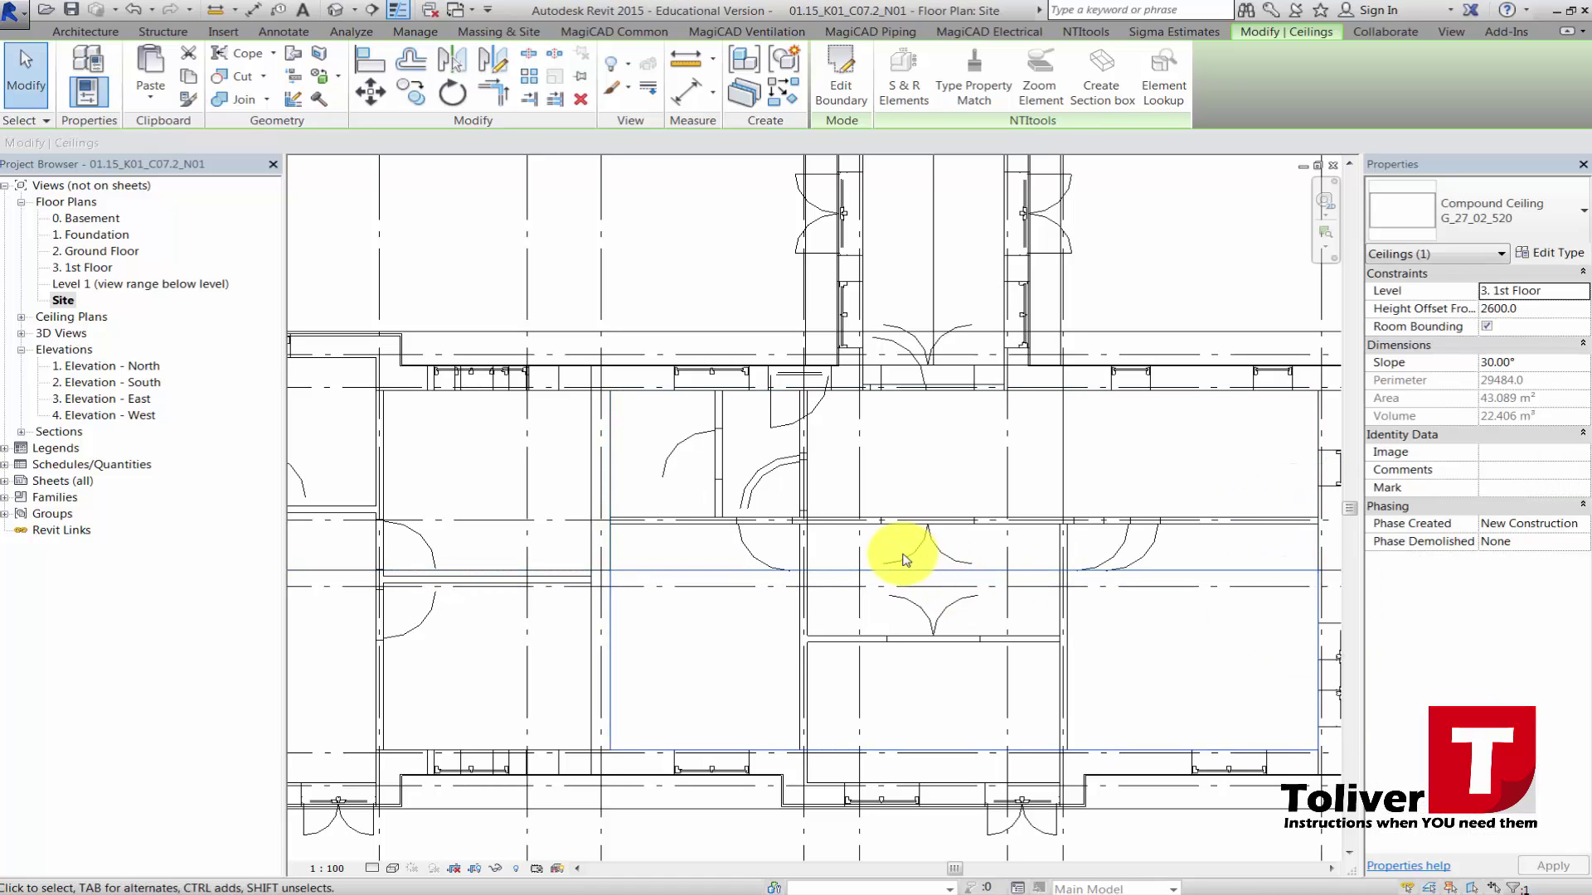
Open the 3D view and examine both sloped ceilings beneath the main roof.
left_click(339, 10)
scroll(498, 415, "up", 3)
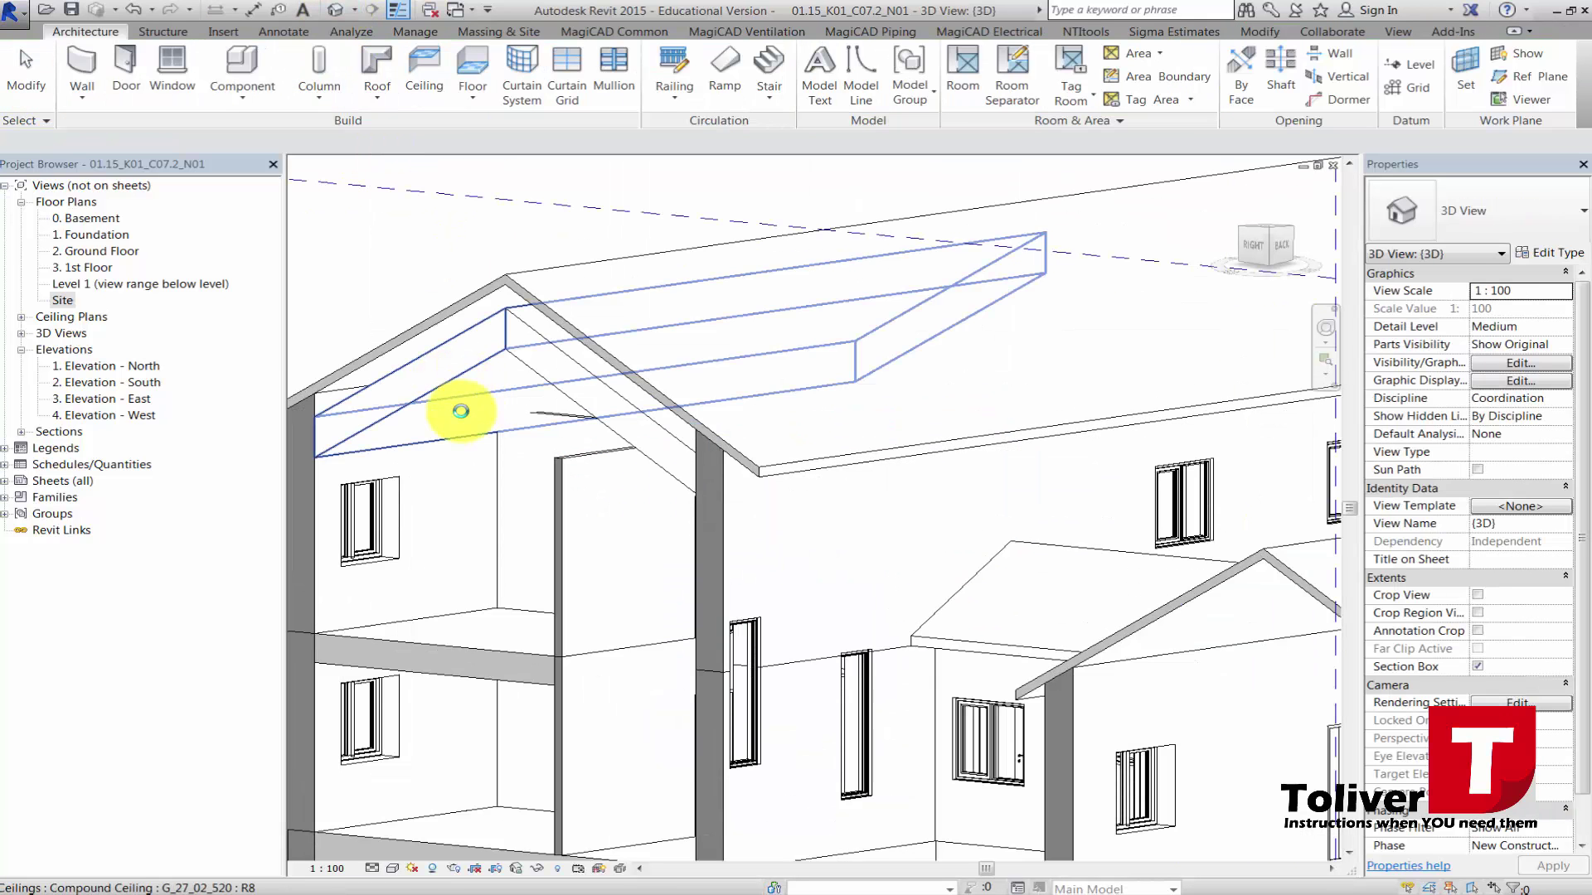
scroll(580, 373, "down", 3)
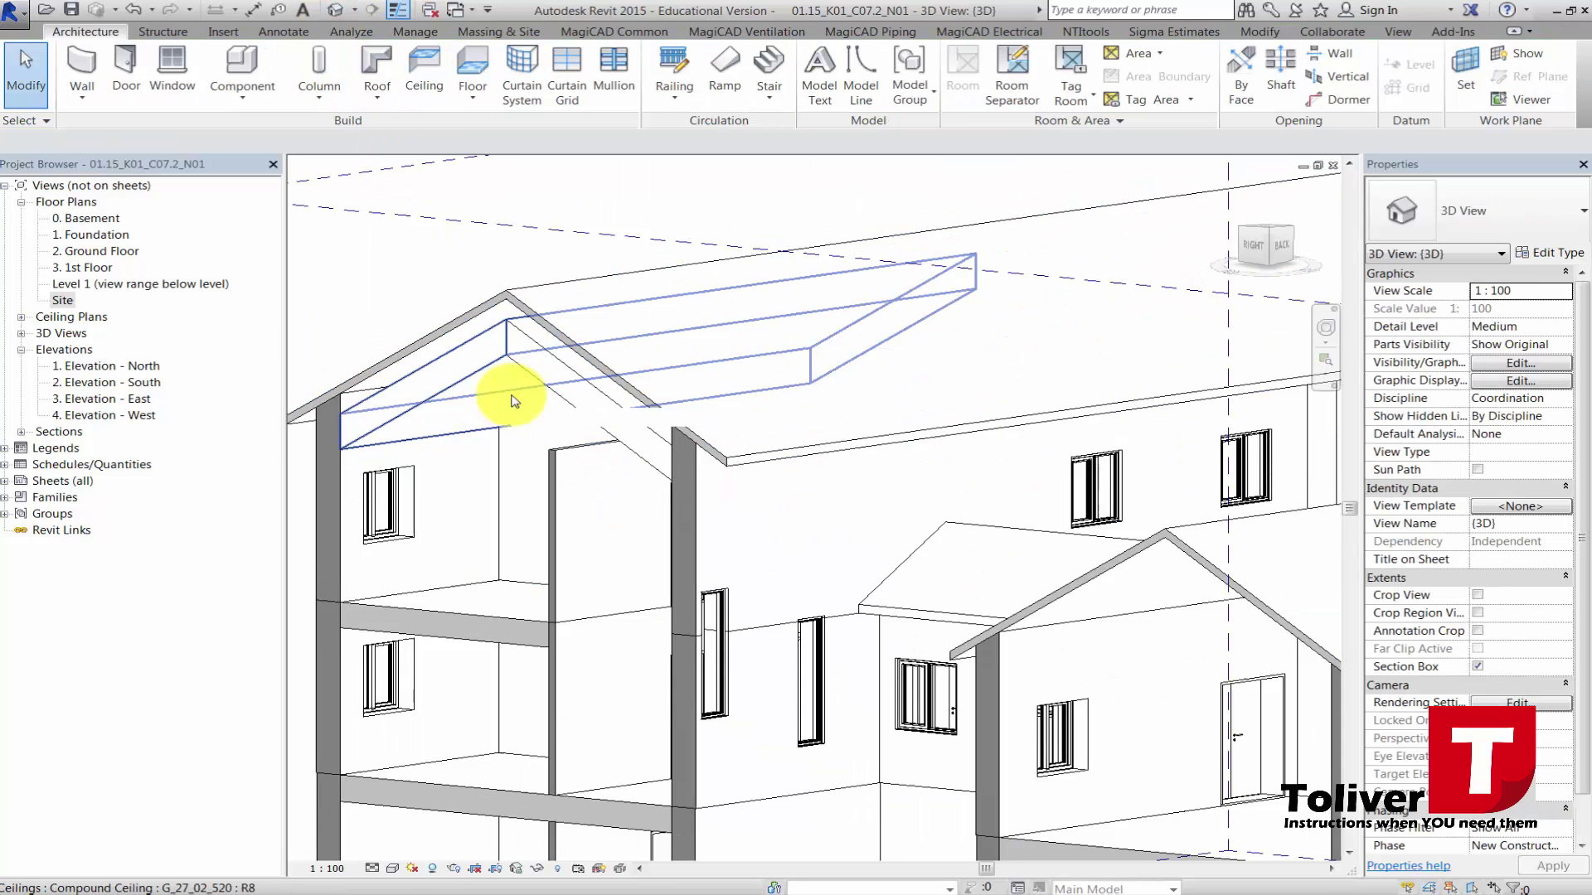
middle_click_drag(524, 385, 576, 401)
scroll(572, 397, "down", 5)
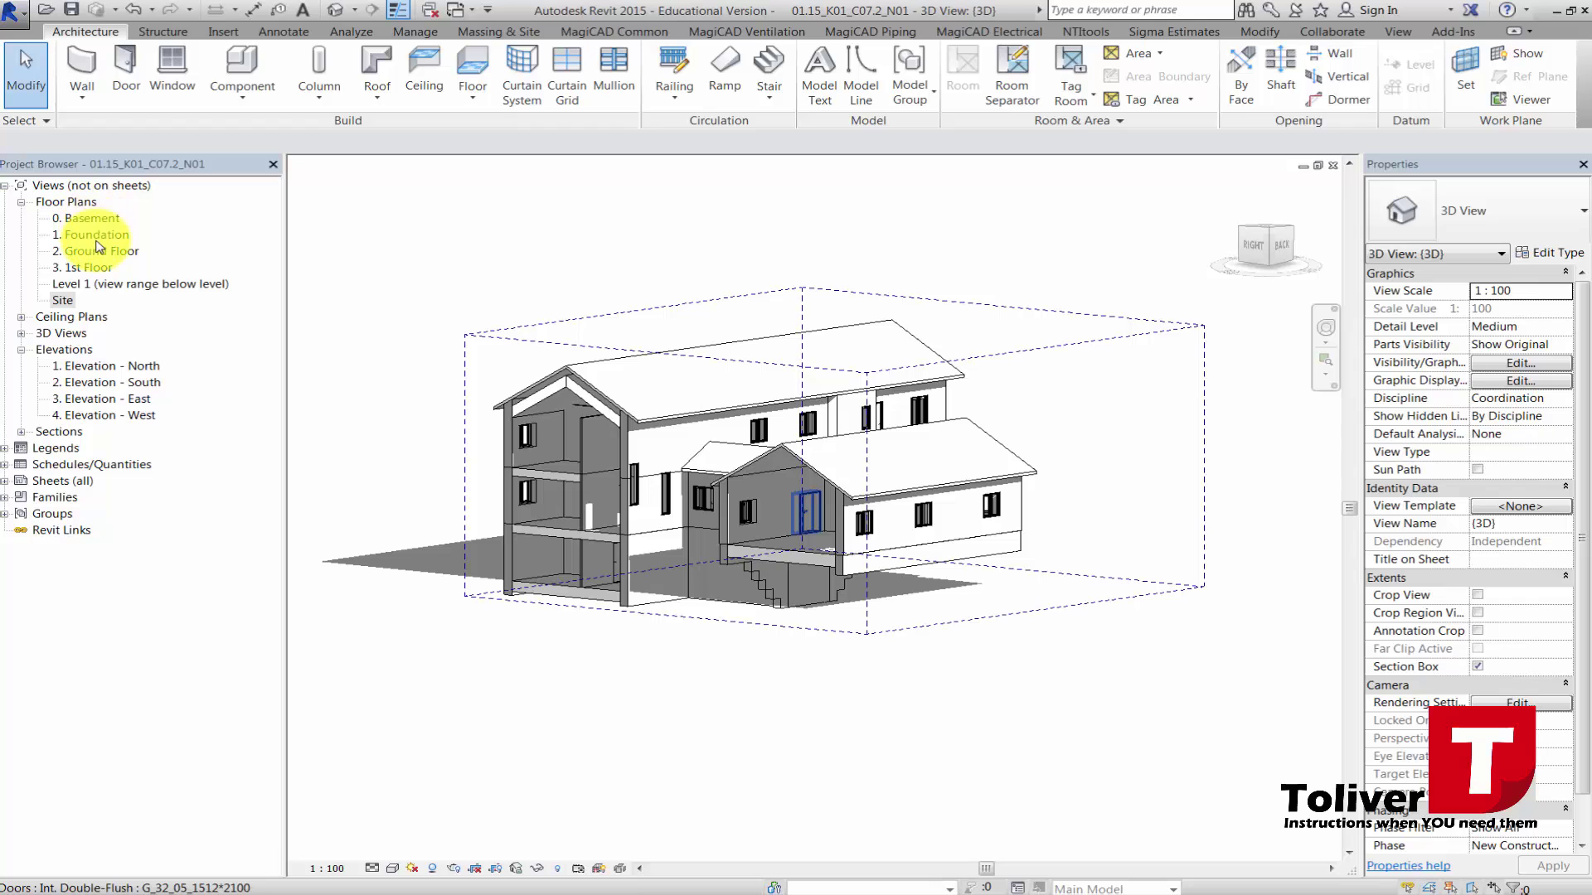
Open the 2. Ground Floor plan and start a sketched ceiling for the upper wing.
double_click(91, 267)
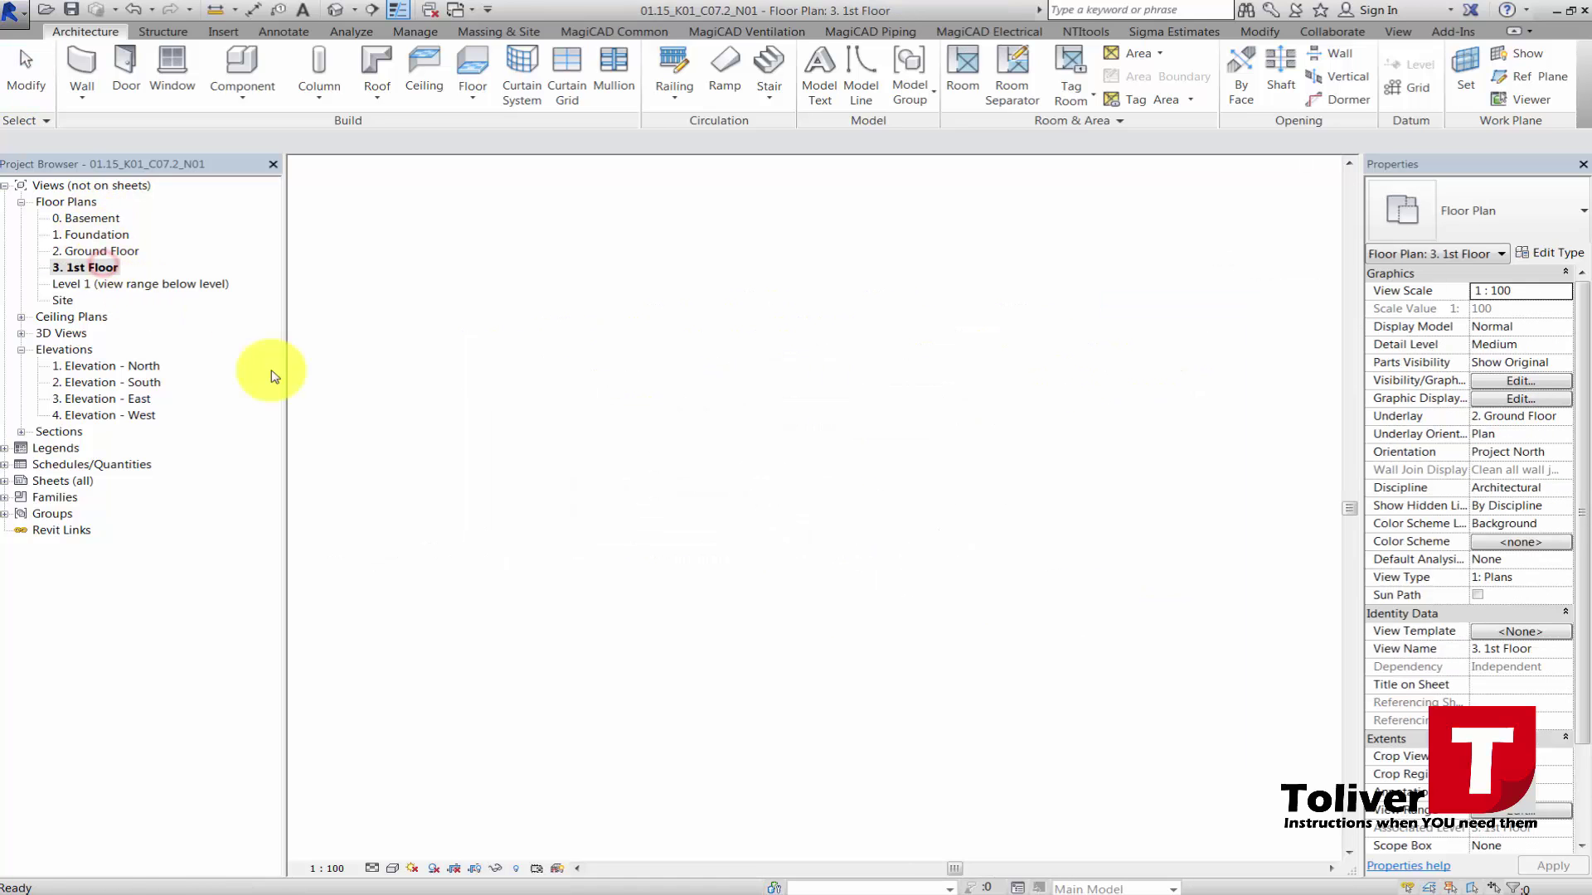
double_click(100, 252)
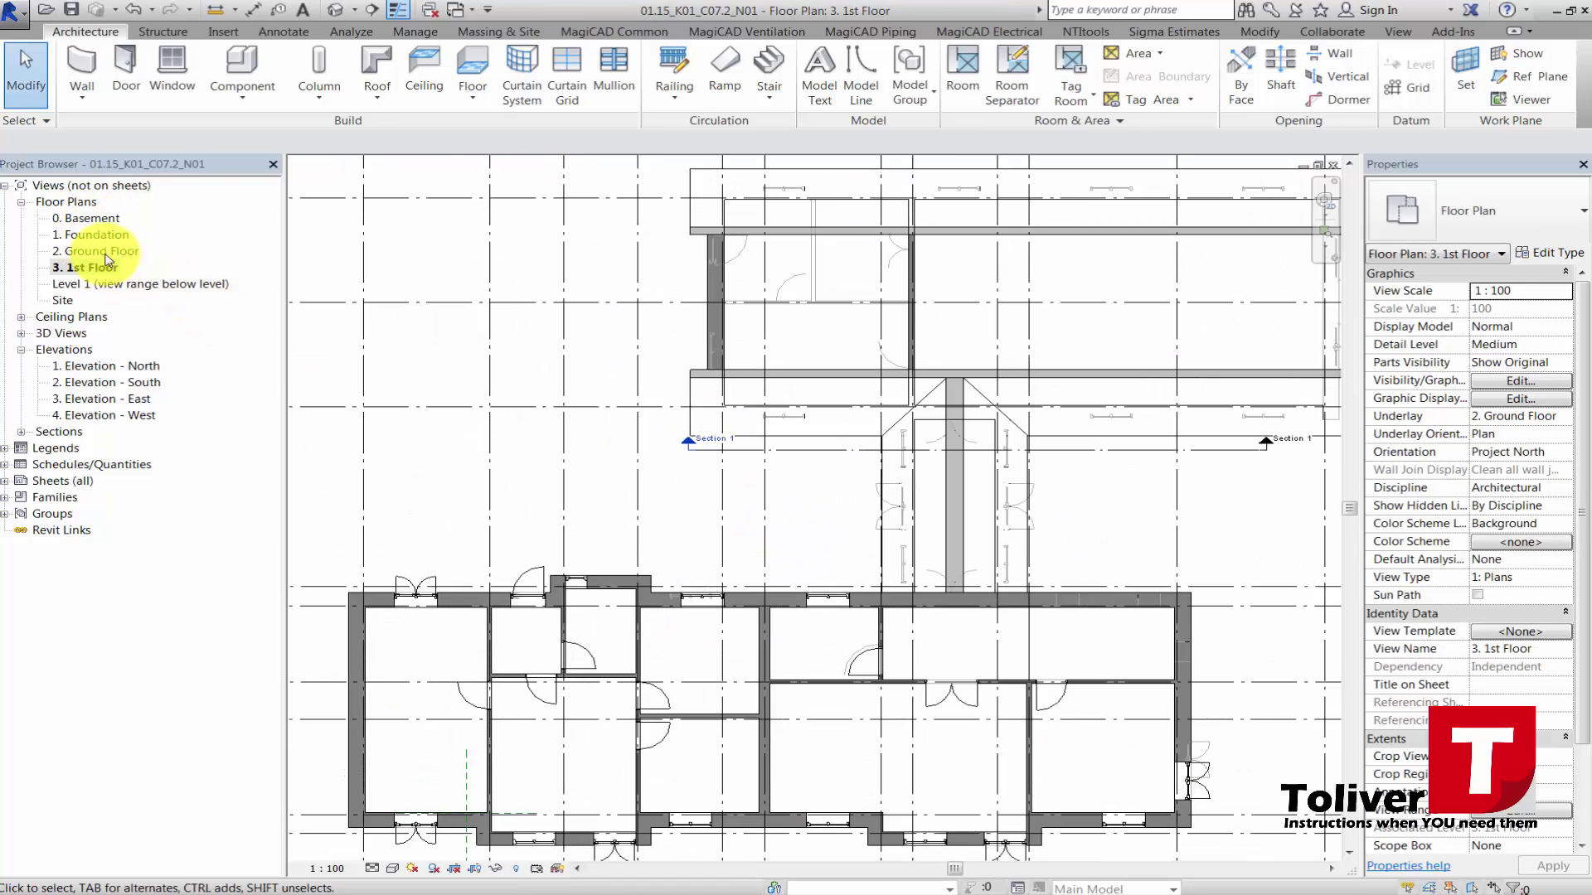
scroll(643, 398, "up", 5)
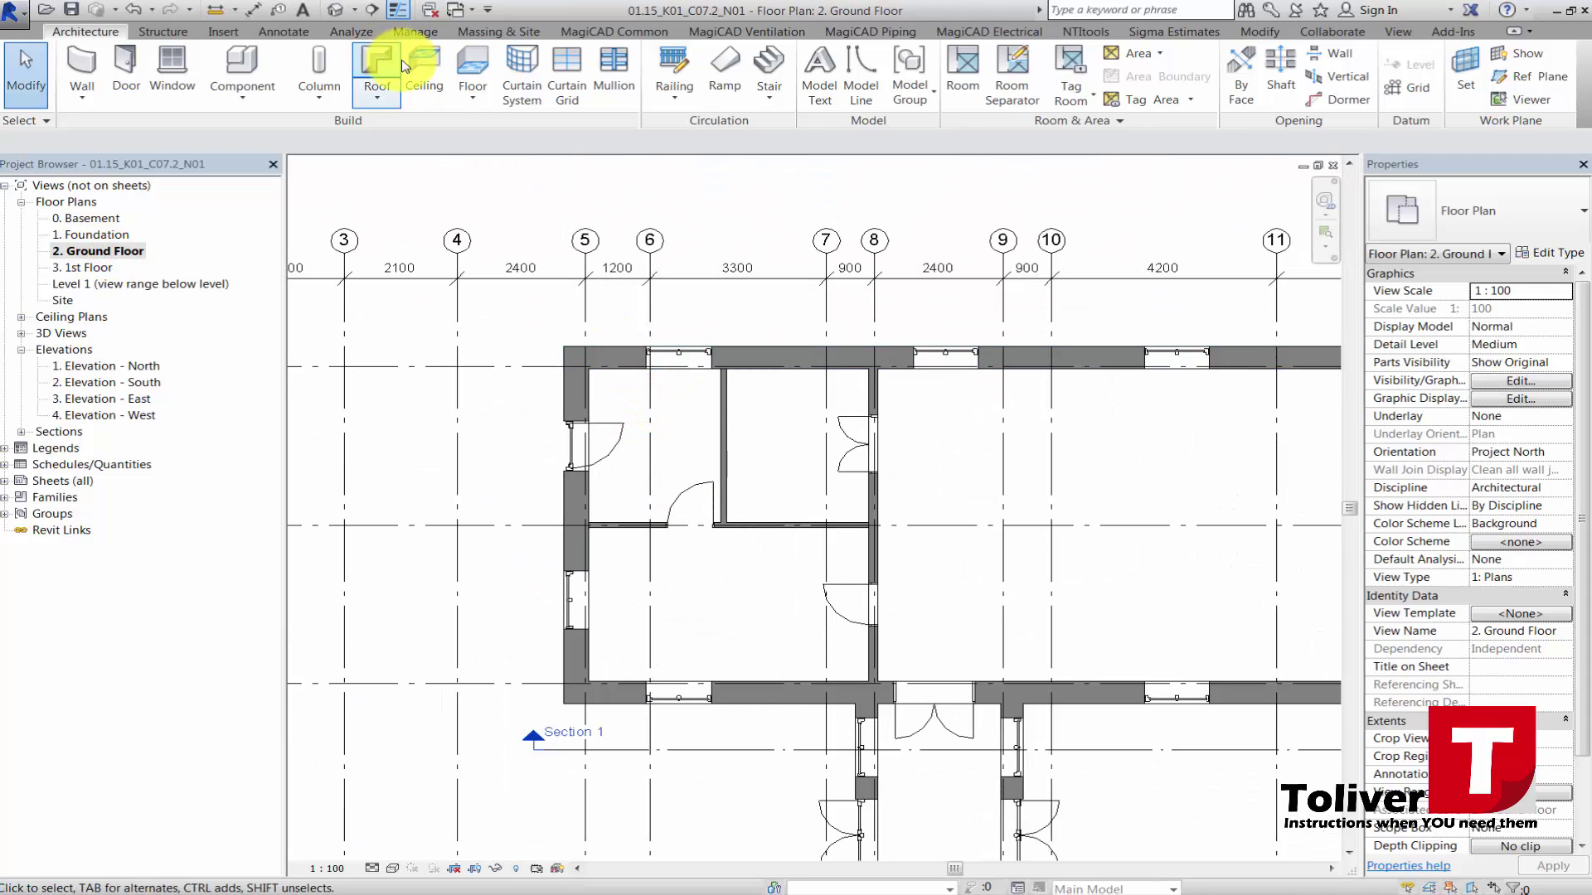
scroll(481, 298, "up", 1)
middle_click_drag(529, 321, 328, 223)
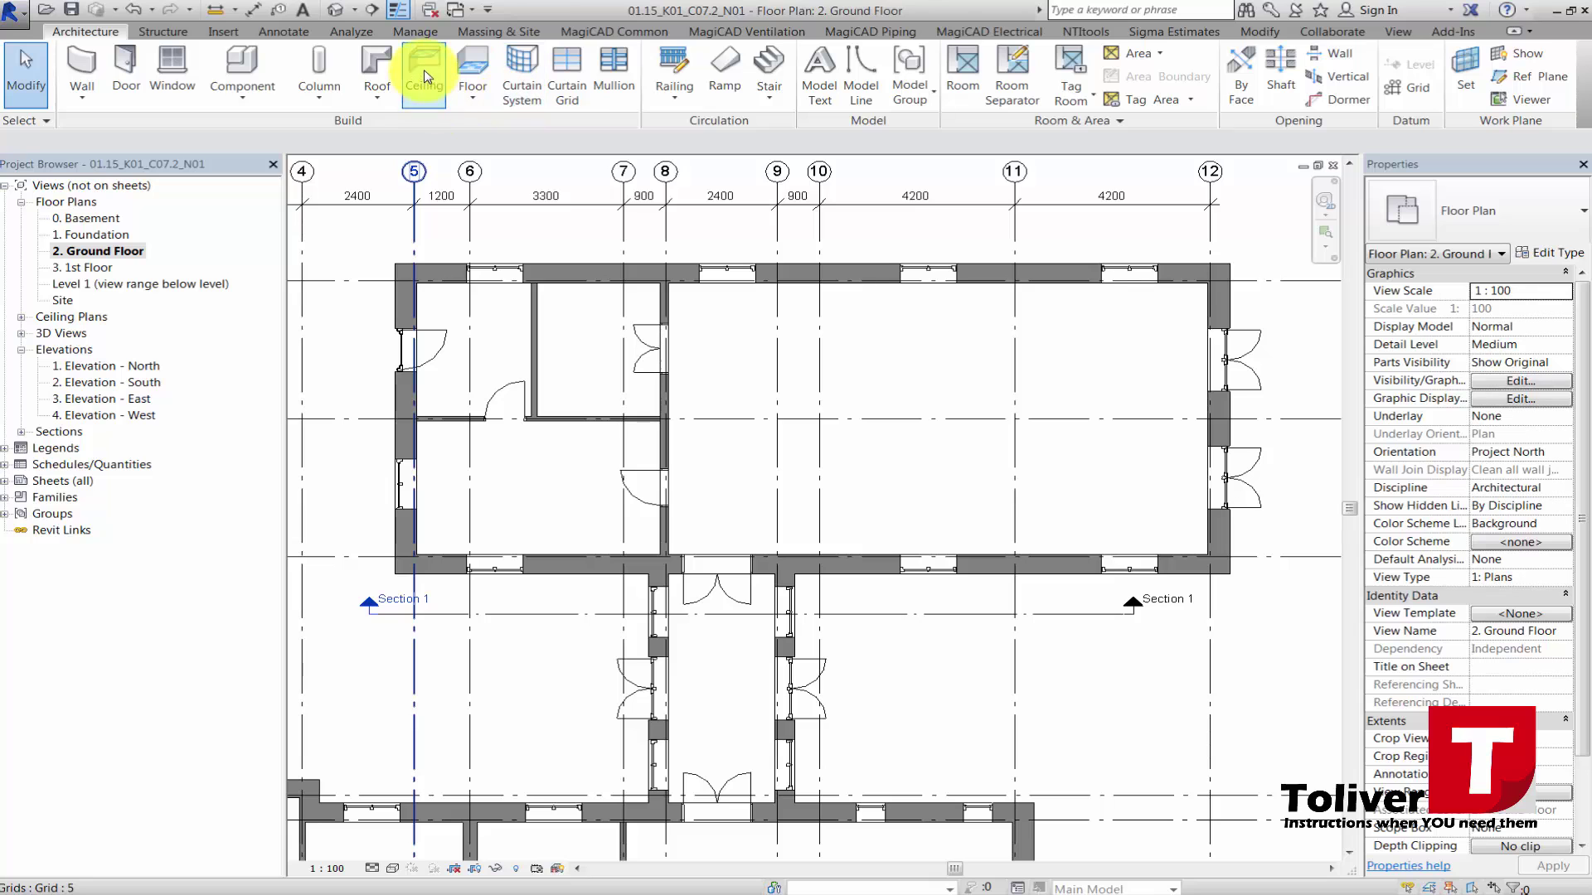
left_click(382, 66)
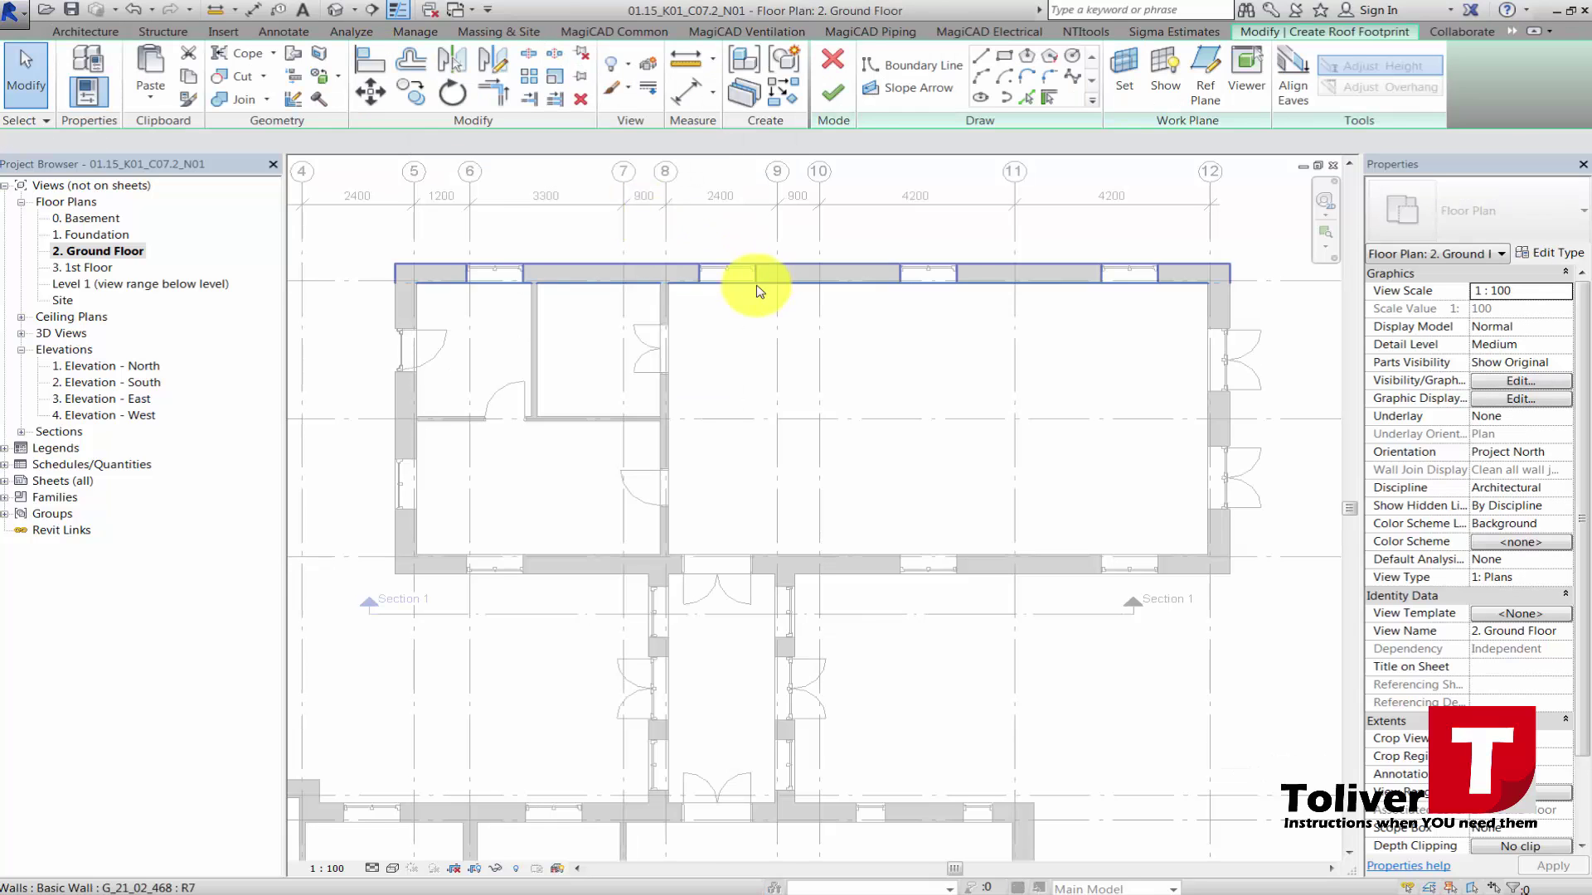
left_click(837, 61)
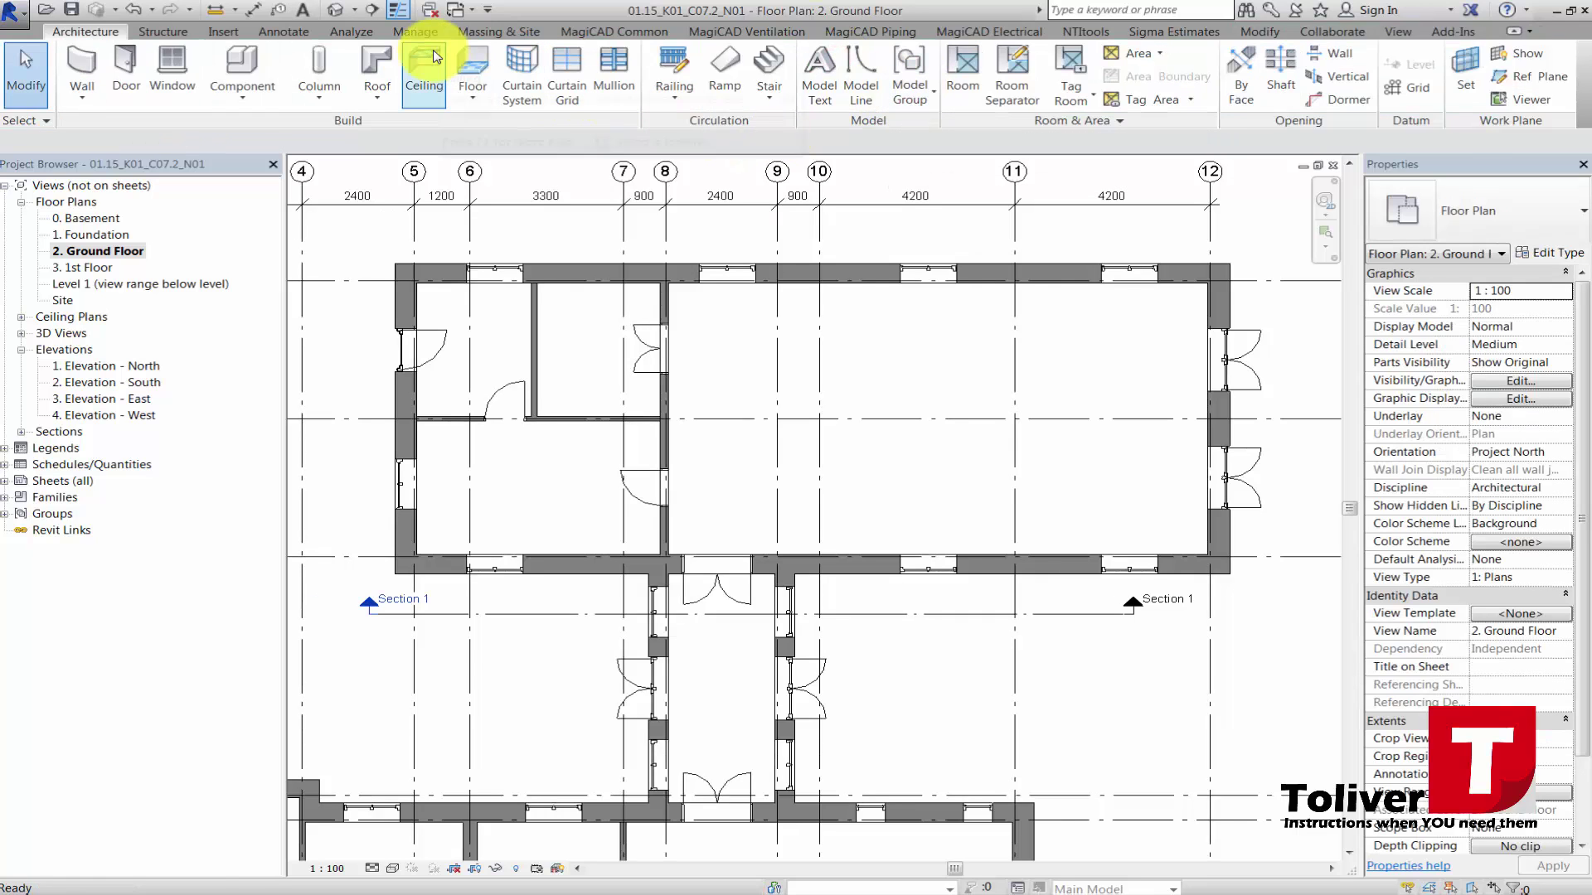
left_click(427, 50)
left_click(899, 70)
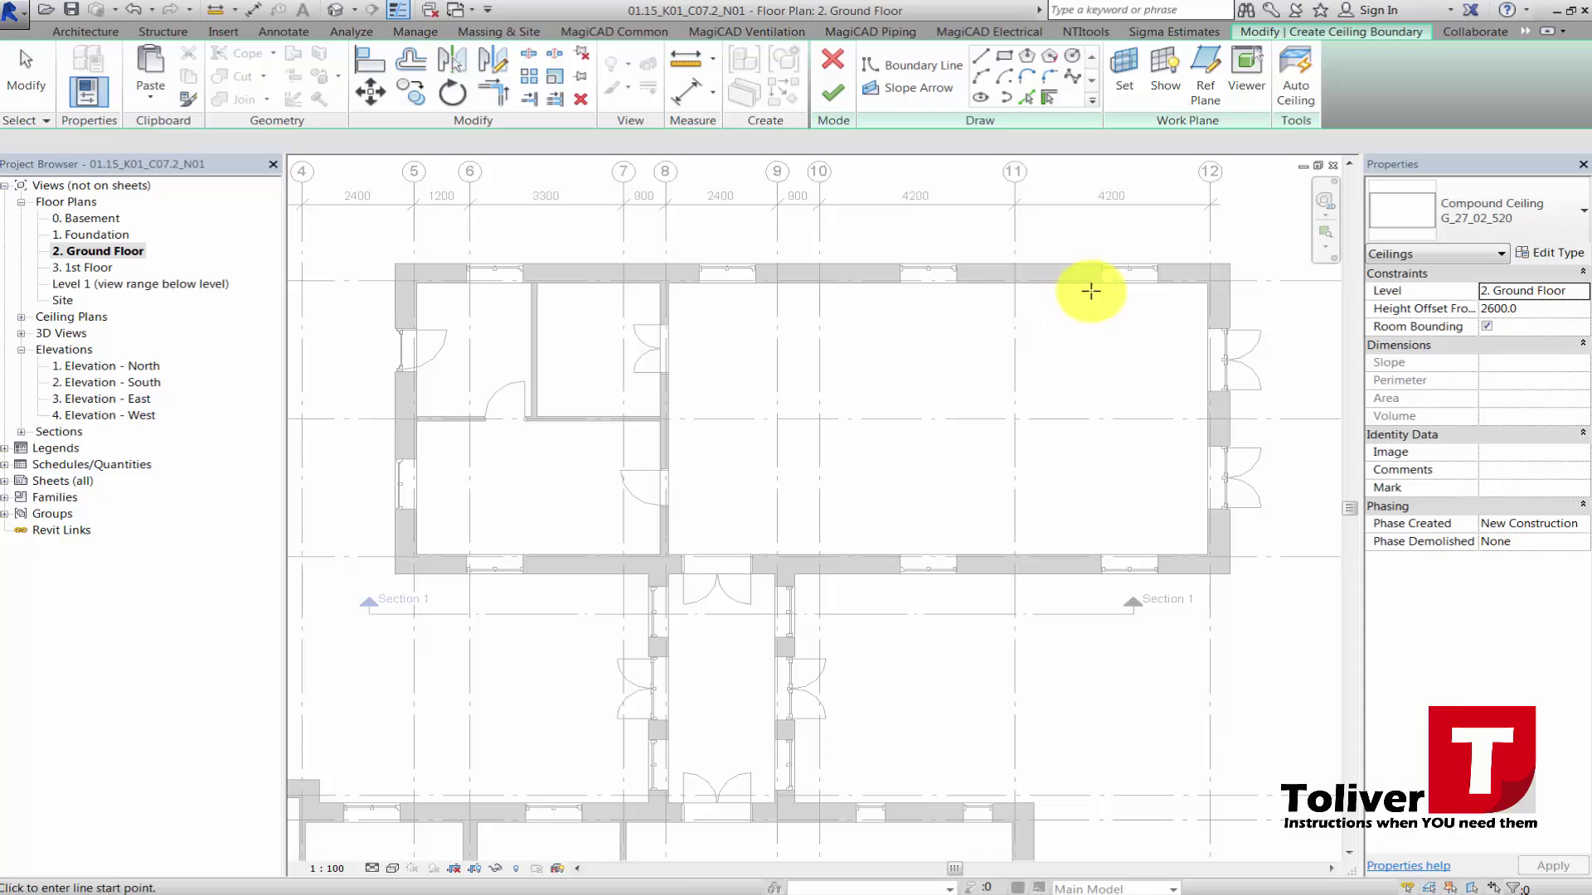
Sketch a vertical boundary line between the walls on grids A and C near grid 12, and another outward from its midpoint.
middle_click_drag(1091, 291, 586, 324)
left_click(721, 289)
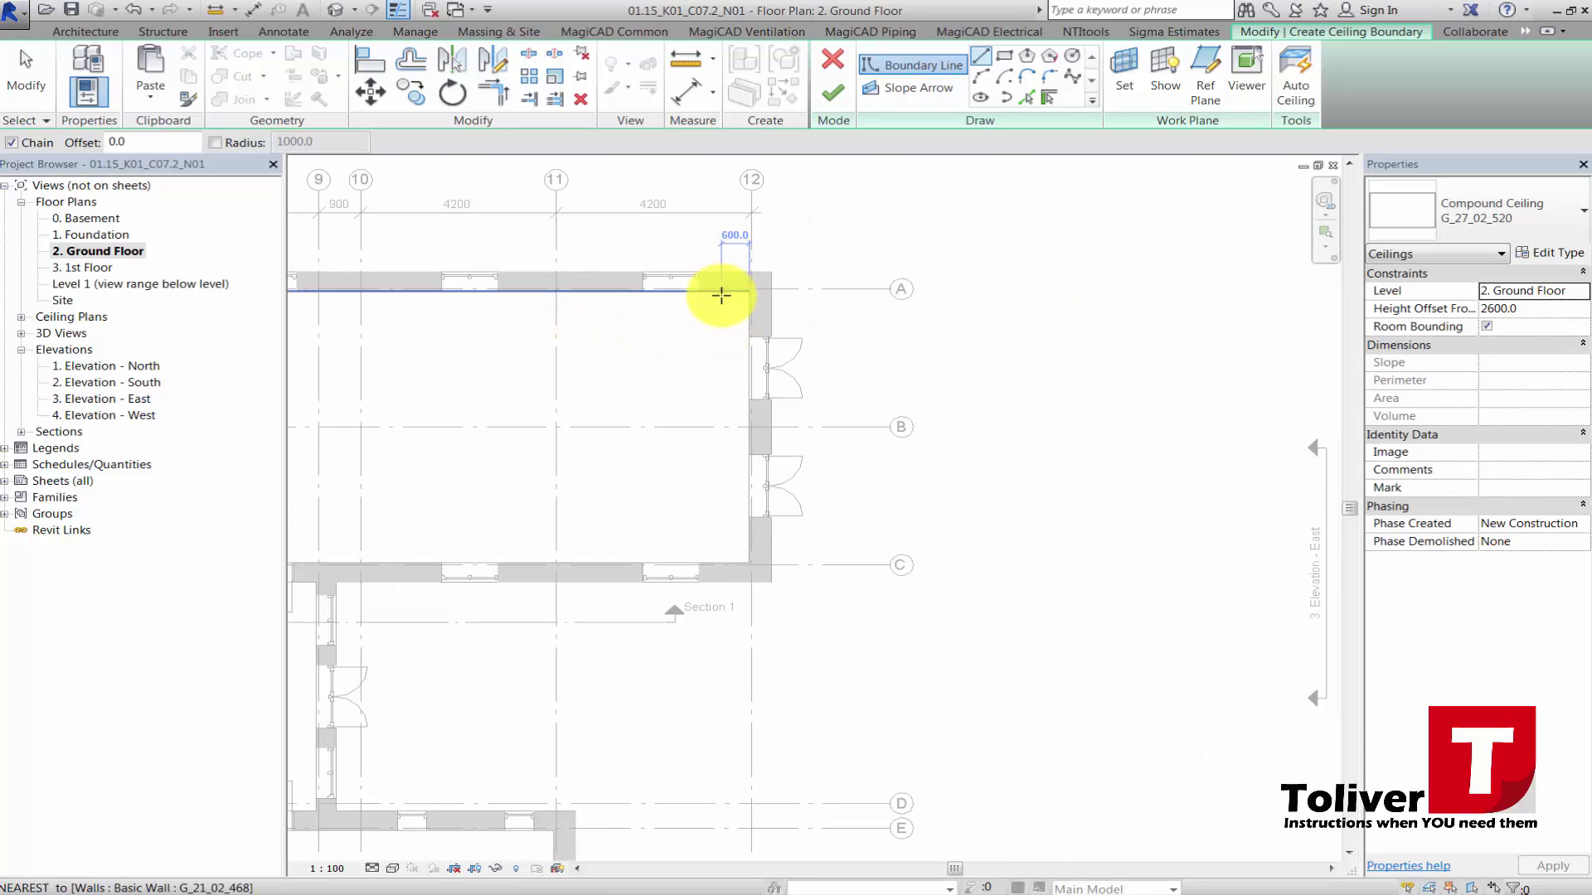
left_click(723, 563)
scroll(696, 412, "up", 2)
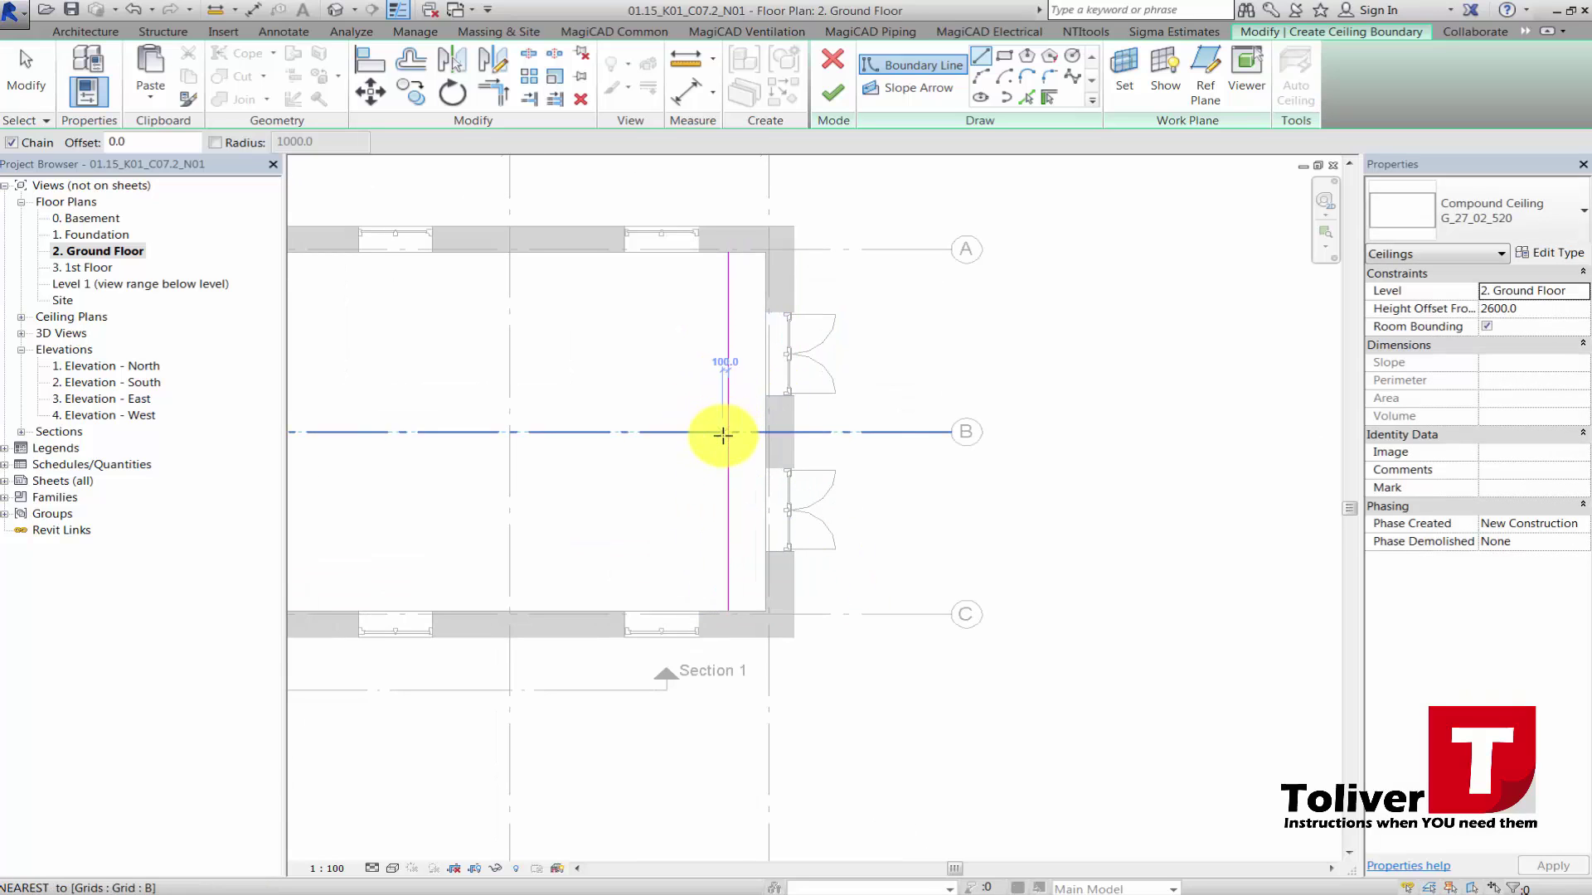
left_click(726, 428)
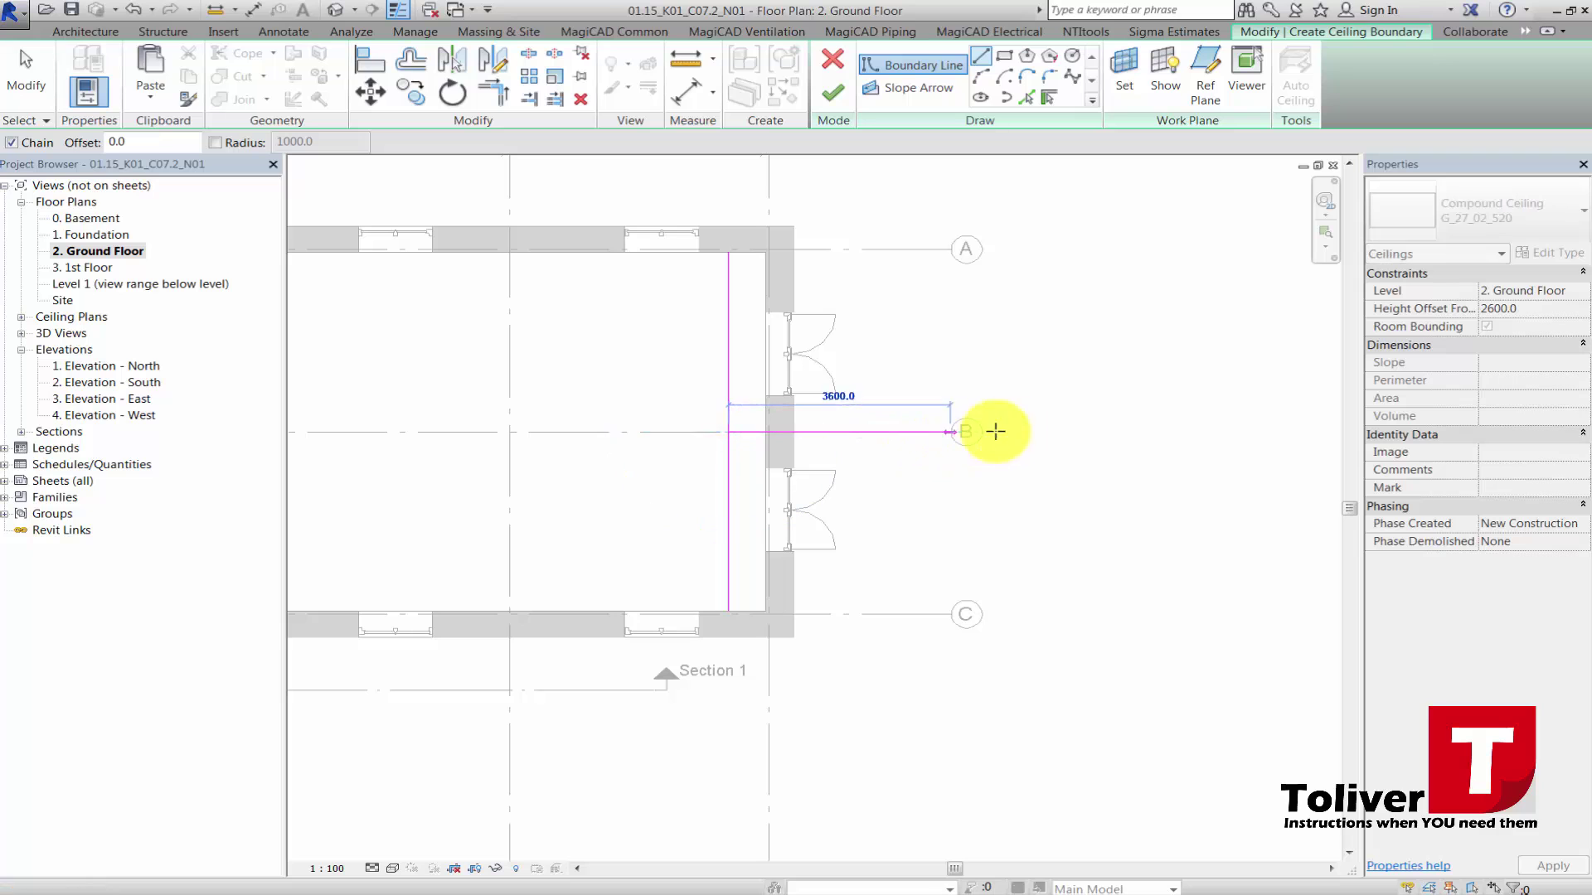
left_click(1154, 424)
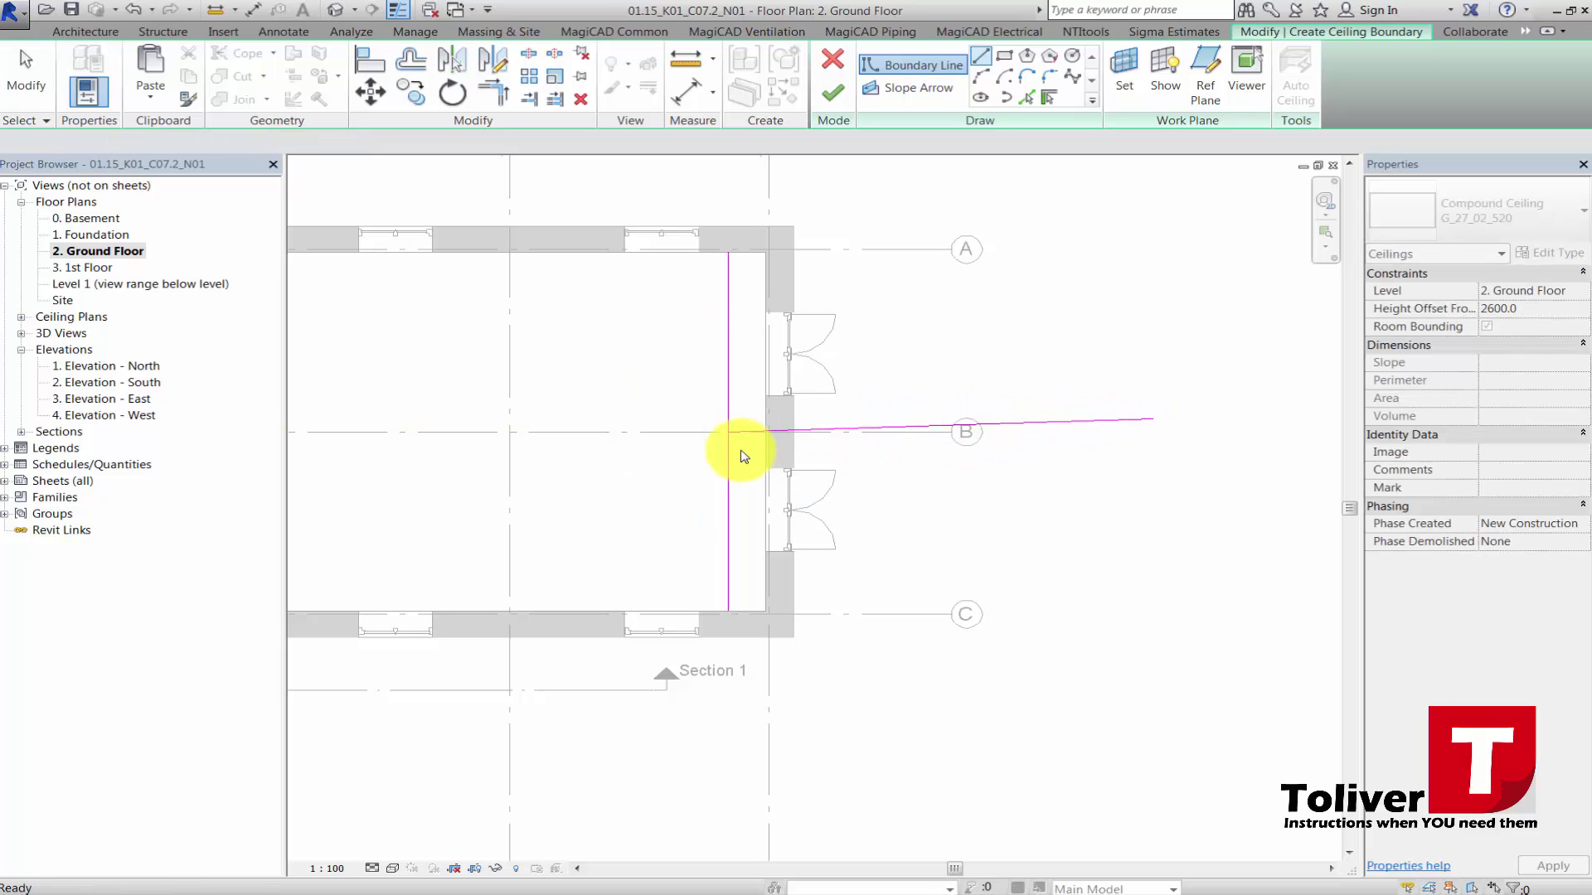
Delete the slanted boundary line that crosses the end wall near grid B.
scroll(721, 433, "up", 6)
left_click(721, 417)
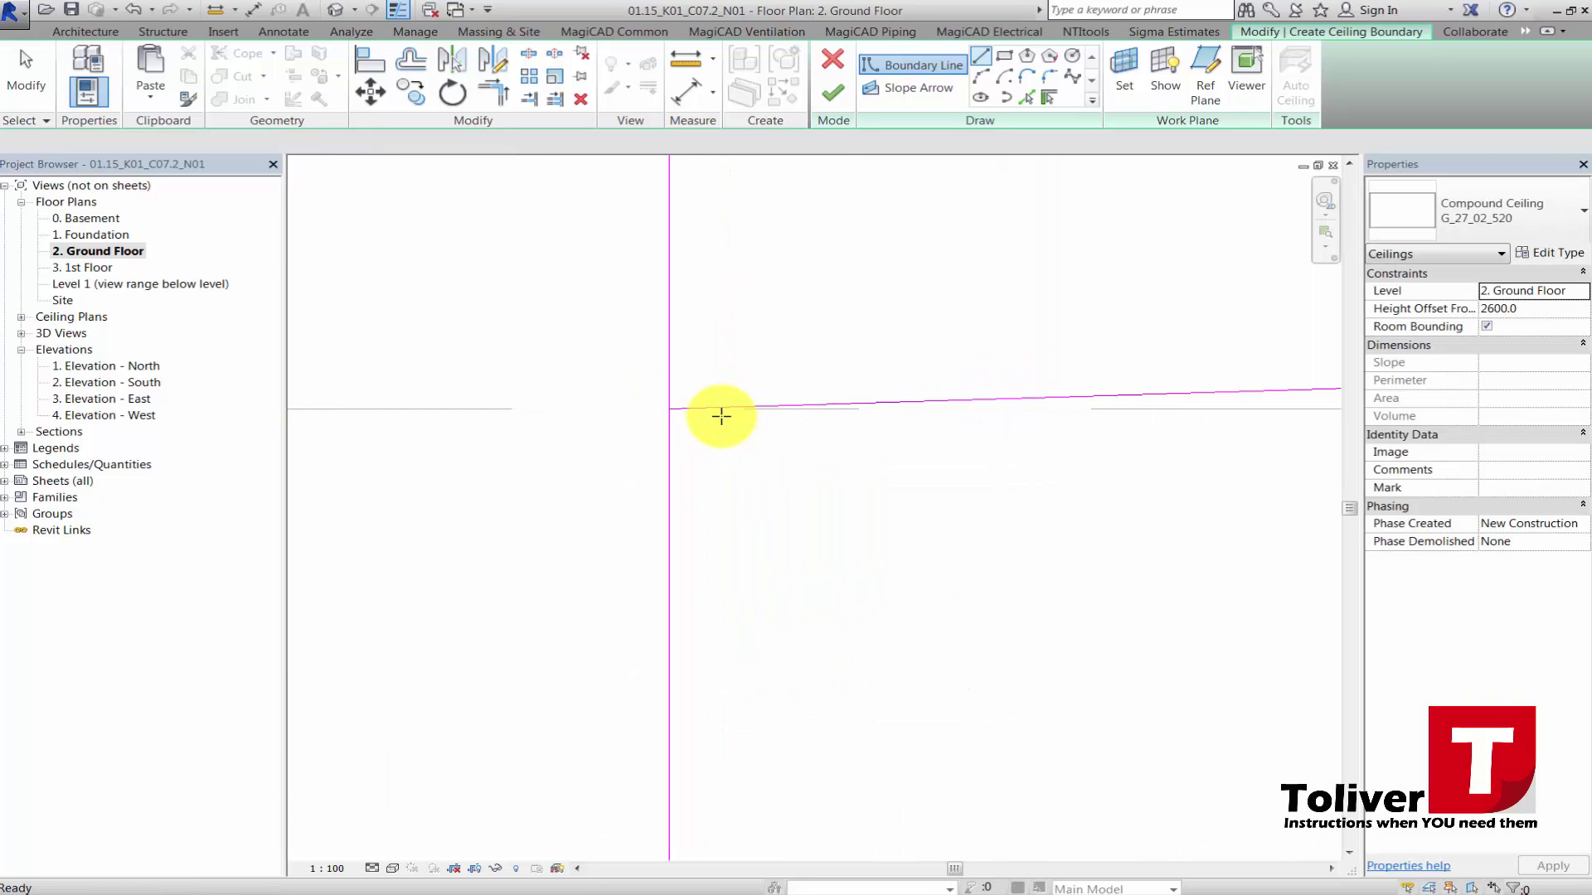
key("Escape")
key("Escape")
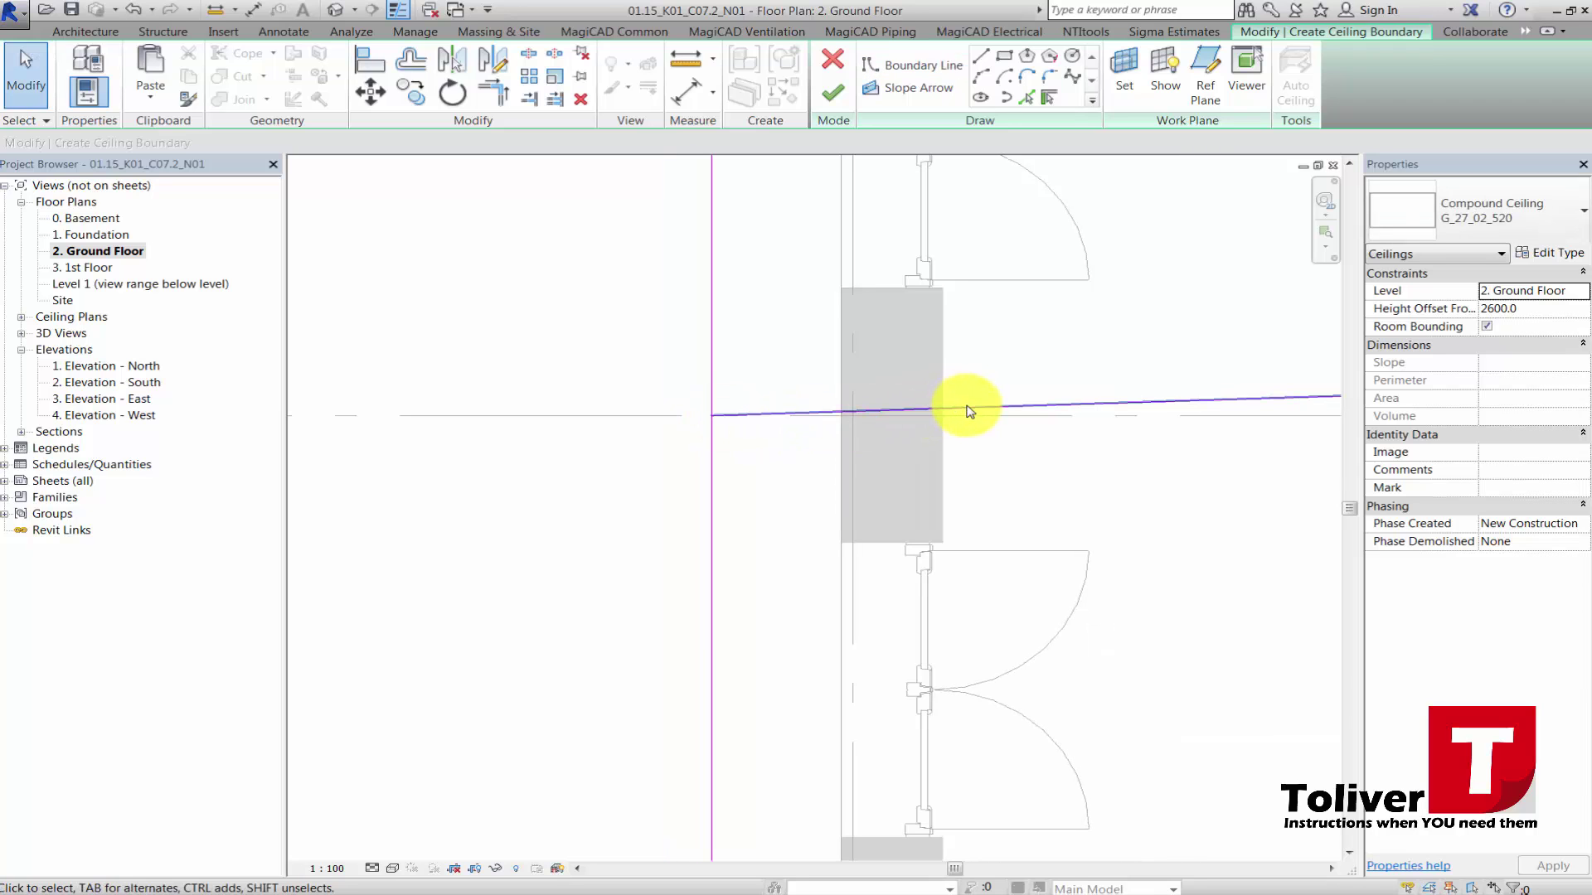
left_click(970, 411)
key("Delete")
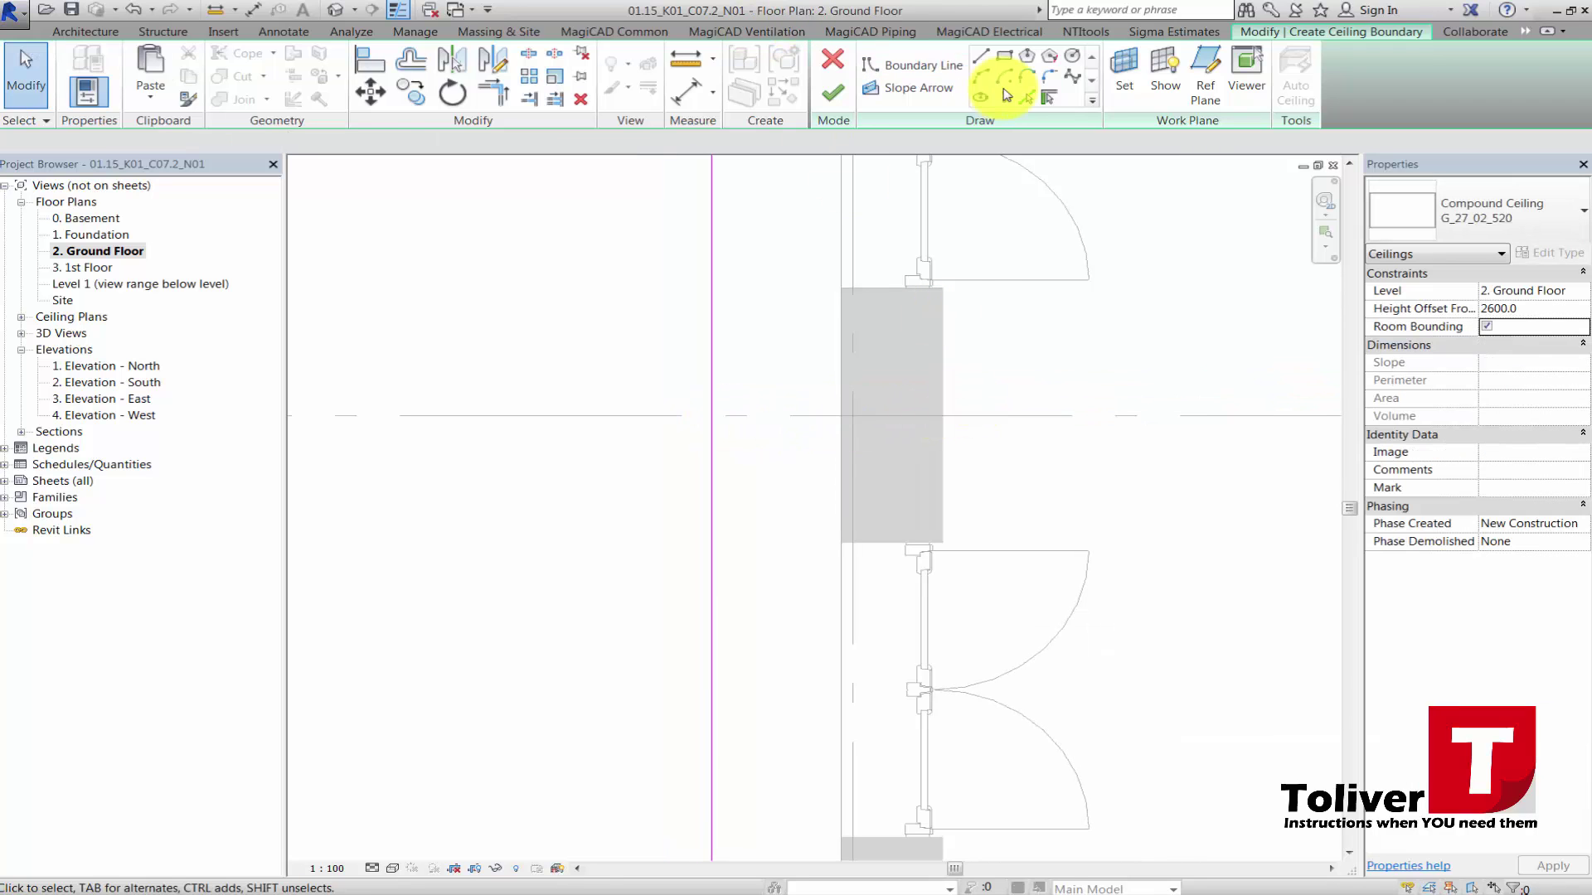
Draw a horizontal boundary line along grid B from the vertical line out through the end wall.
left_click(978, 57)
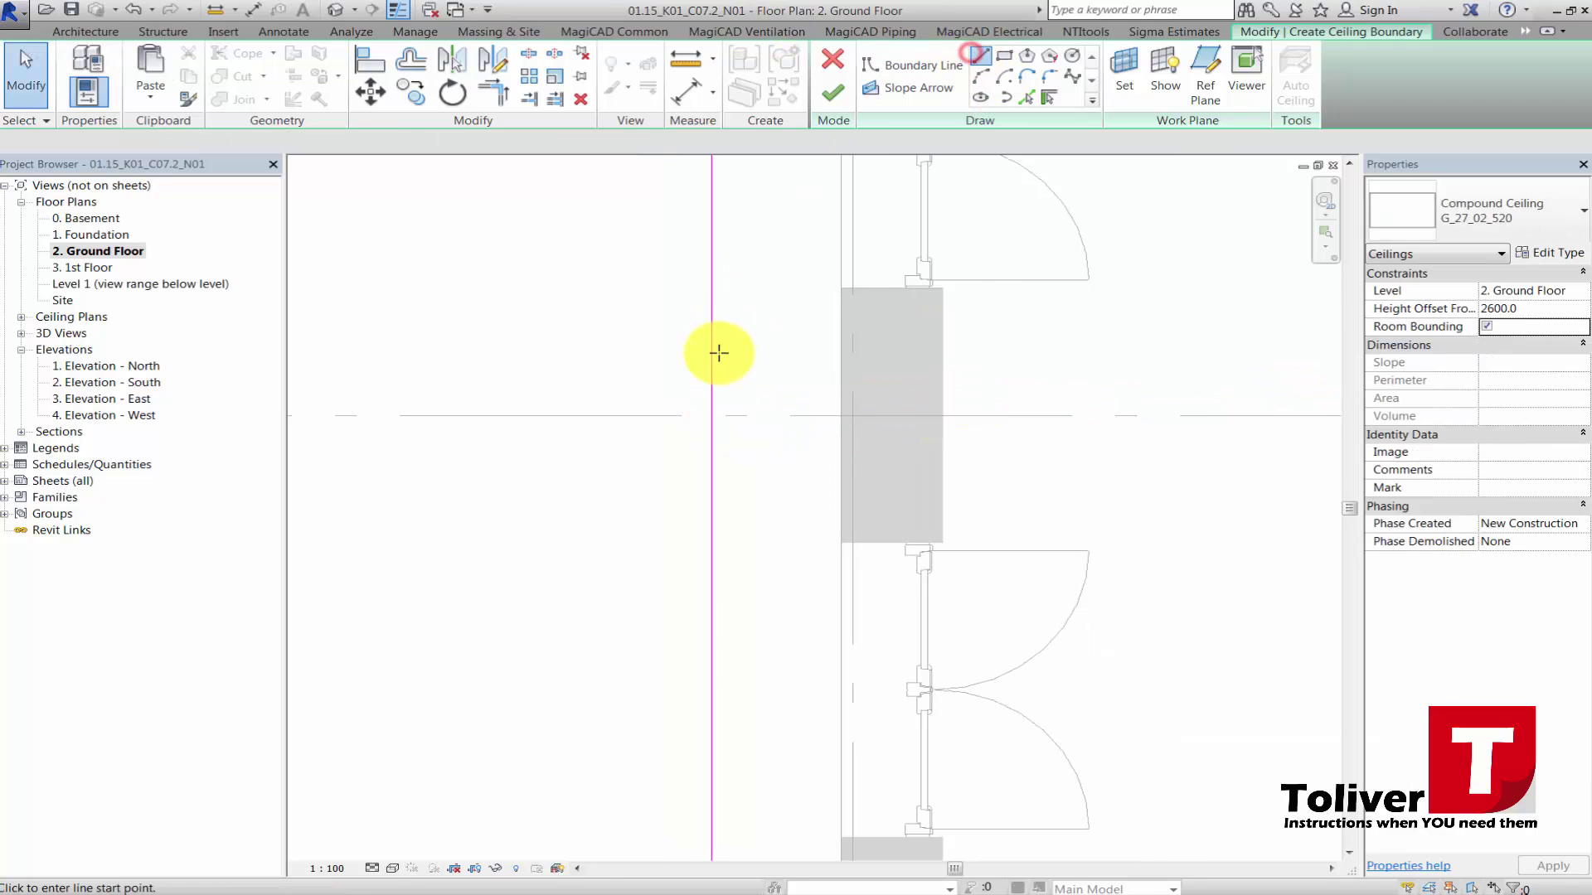
left_click(708, 415)
left_click(1110, 416)
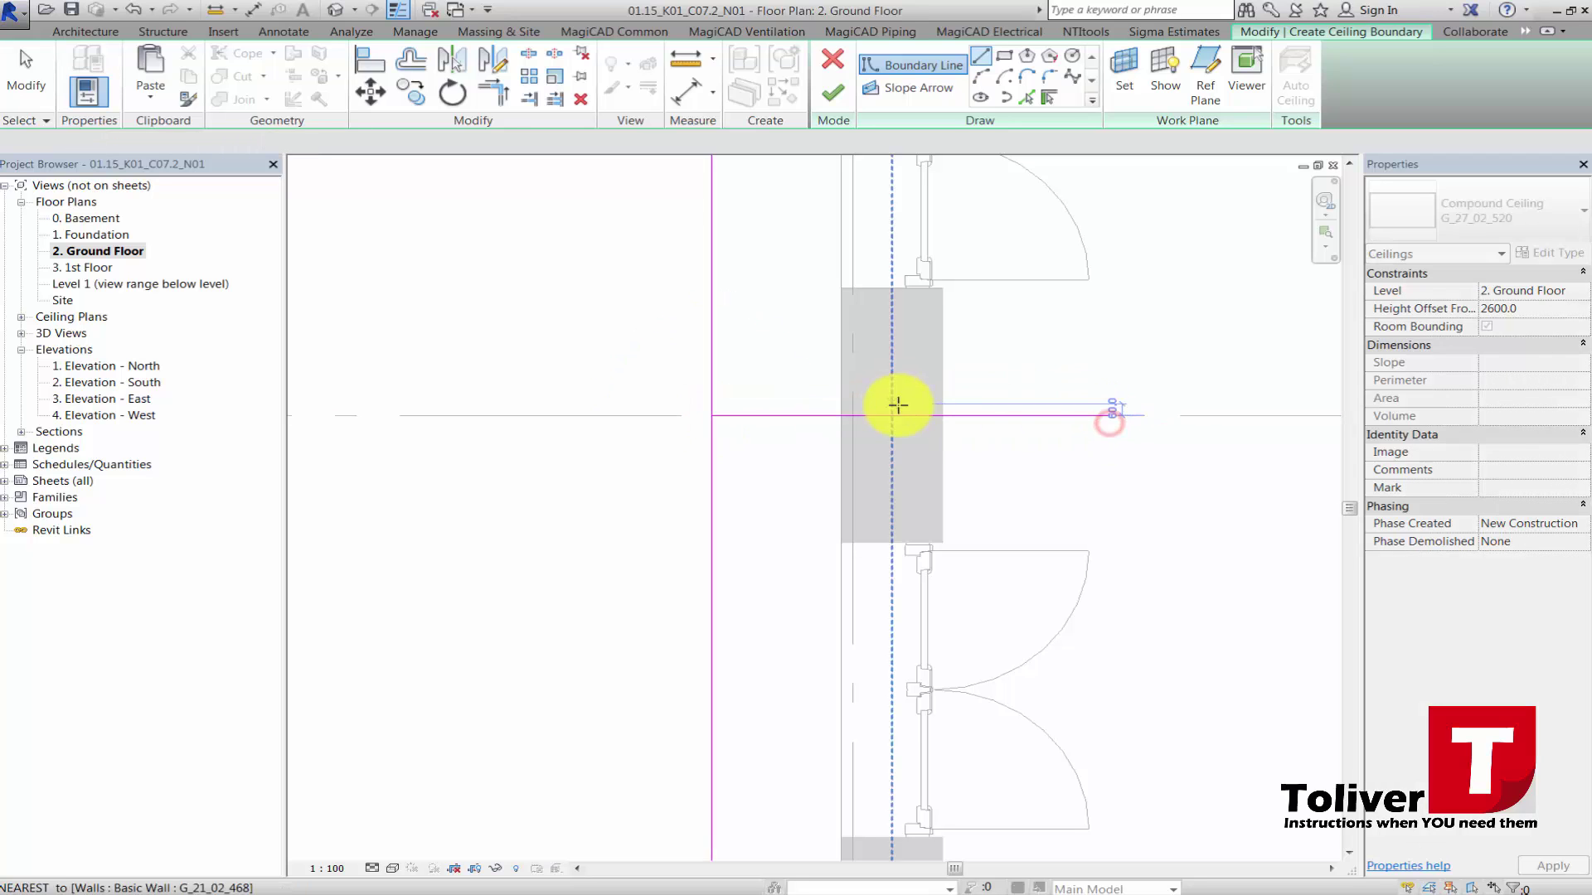
key("Escape")
key("Escape")
Delete the horizontal line on grid B and the vertical boundary line near grid 12.
left_click(1022, 419)
key("Delete")
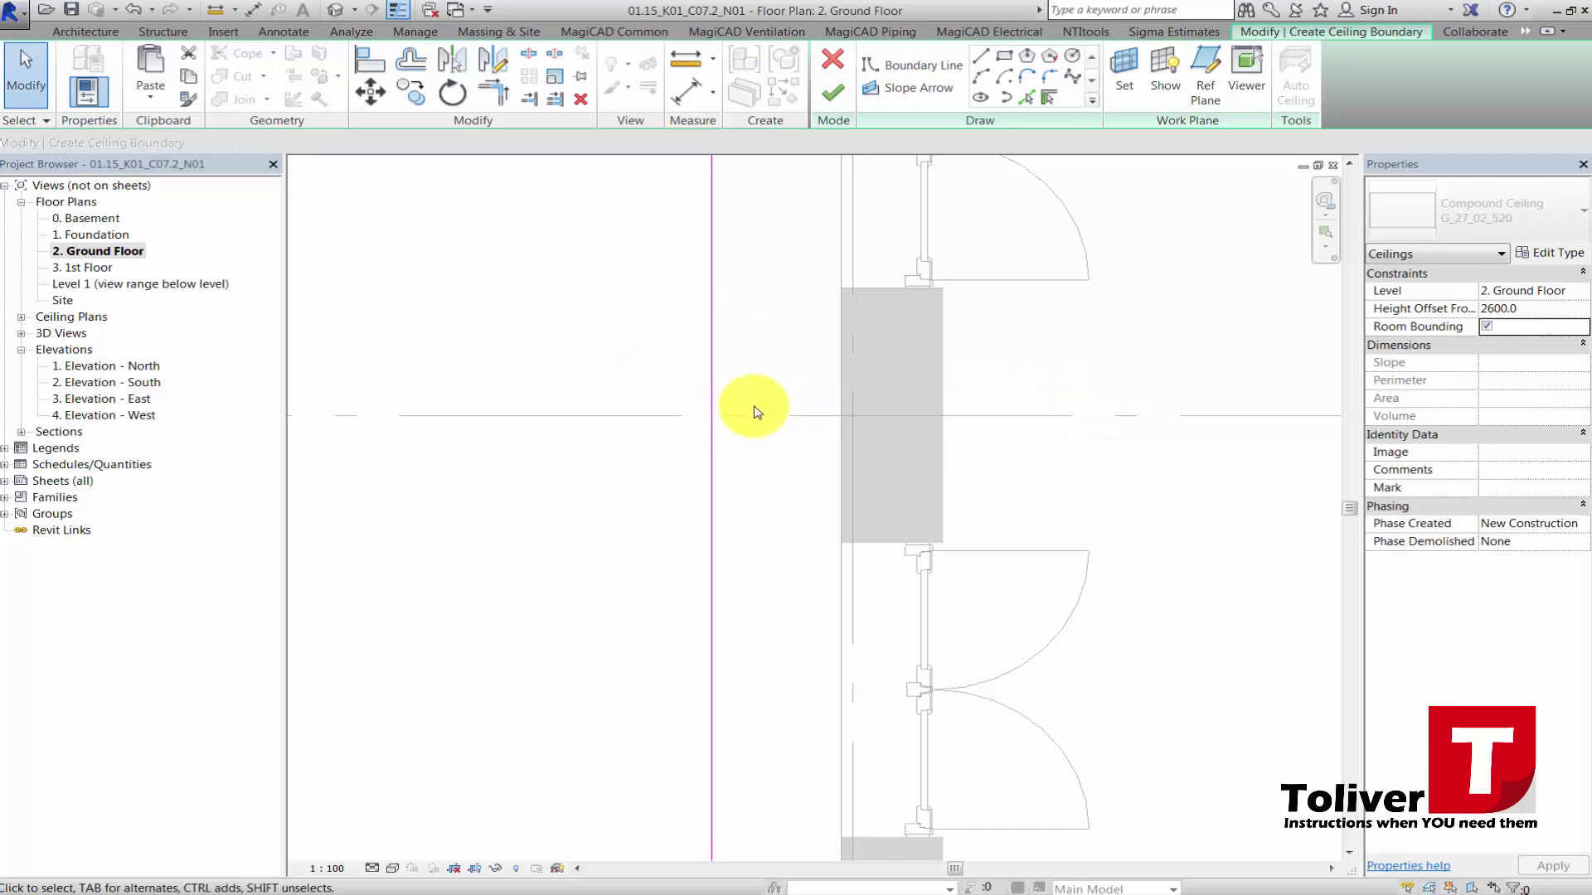
left_click(707, 382)
key("Delete")
Draw a rectangular ceiling boundary about 3246 mm deep from the room's inner corner near grids A and 8 to the end wall at grid B.
scroll(676, 306, "down", 5)
mouse_move(725, 299)
middle_mouse_down()
mouse_move(743, 348)
mouse_move(981, 500)
middle_mouse_up()
left_click(1003, 56)
middle_click_drag(720, 309, 934, 382)
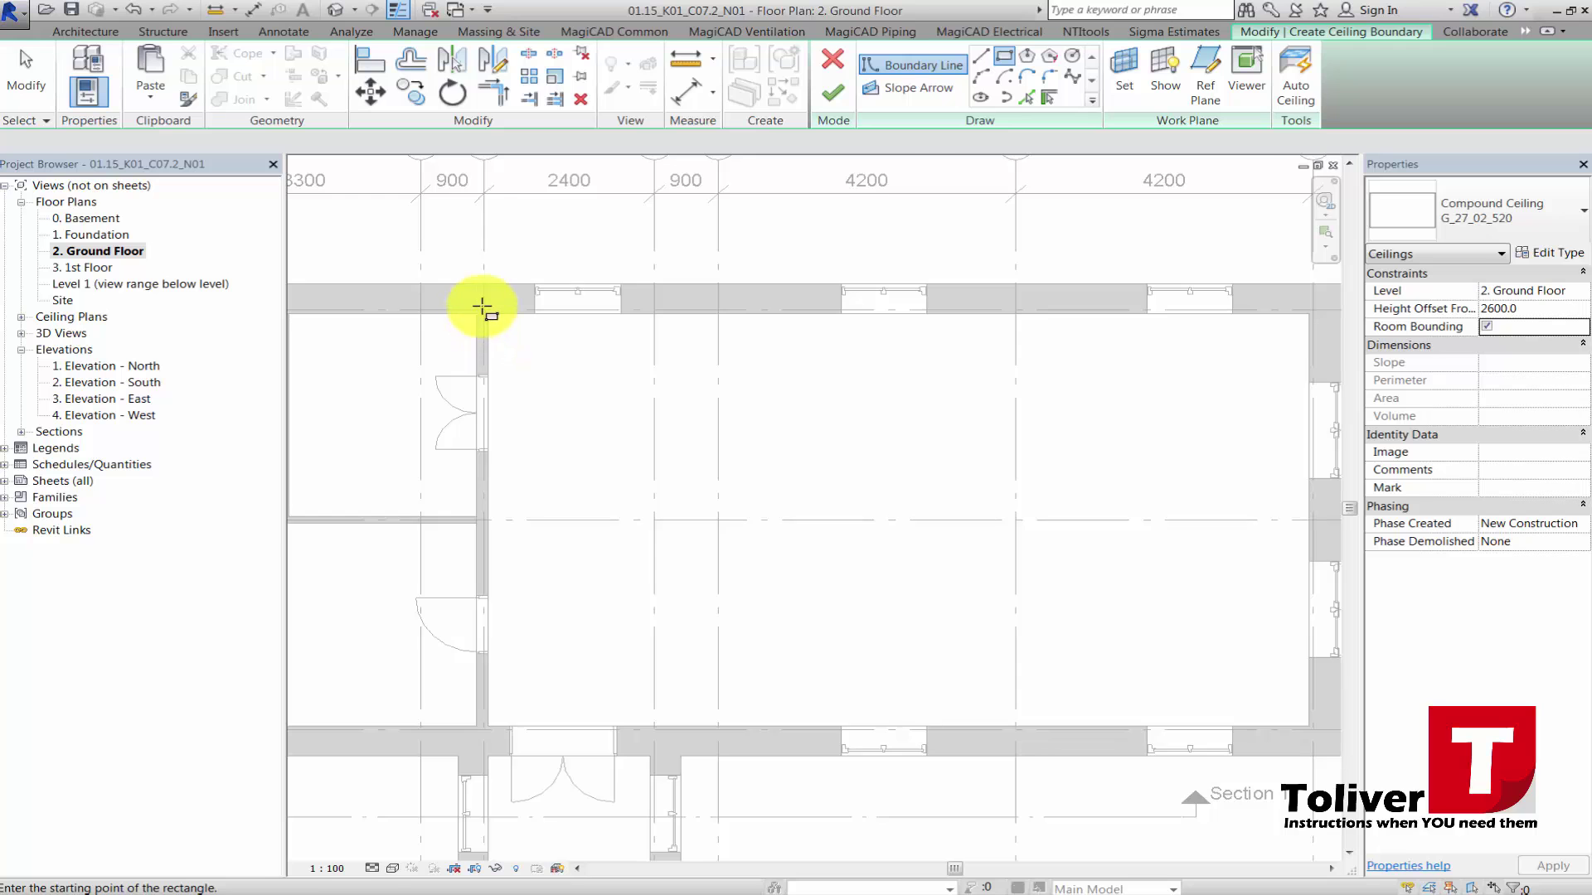
left_click(482, 306)
scroll(527, 404, "down", 2)
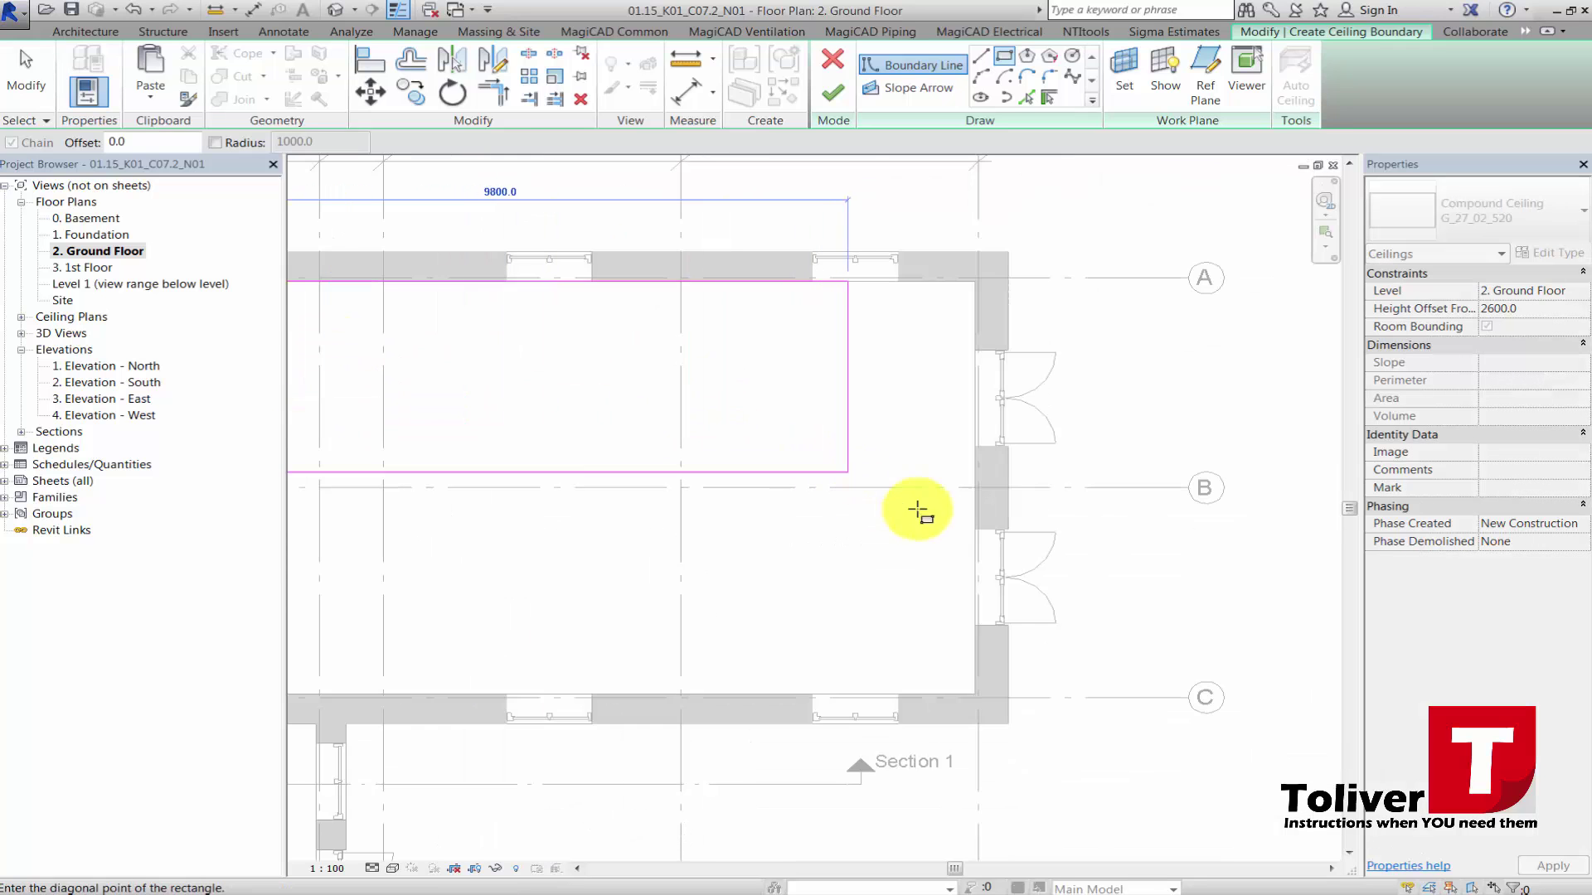
scroll(918, 512, "up", 1)
left_click(982, 491)
scroll(893, 387, "down", 1)
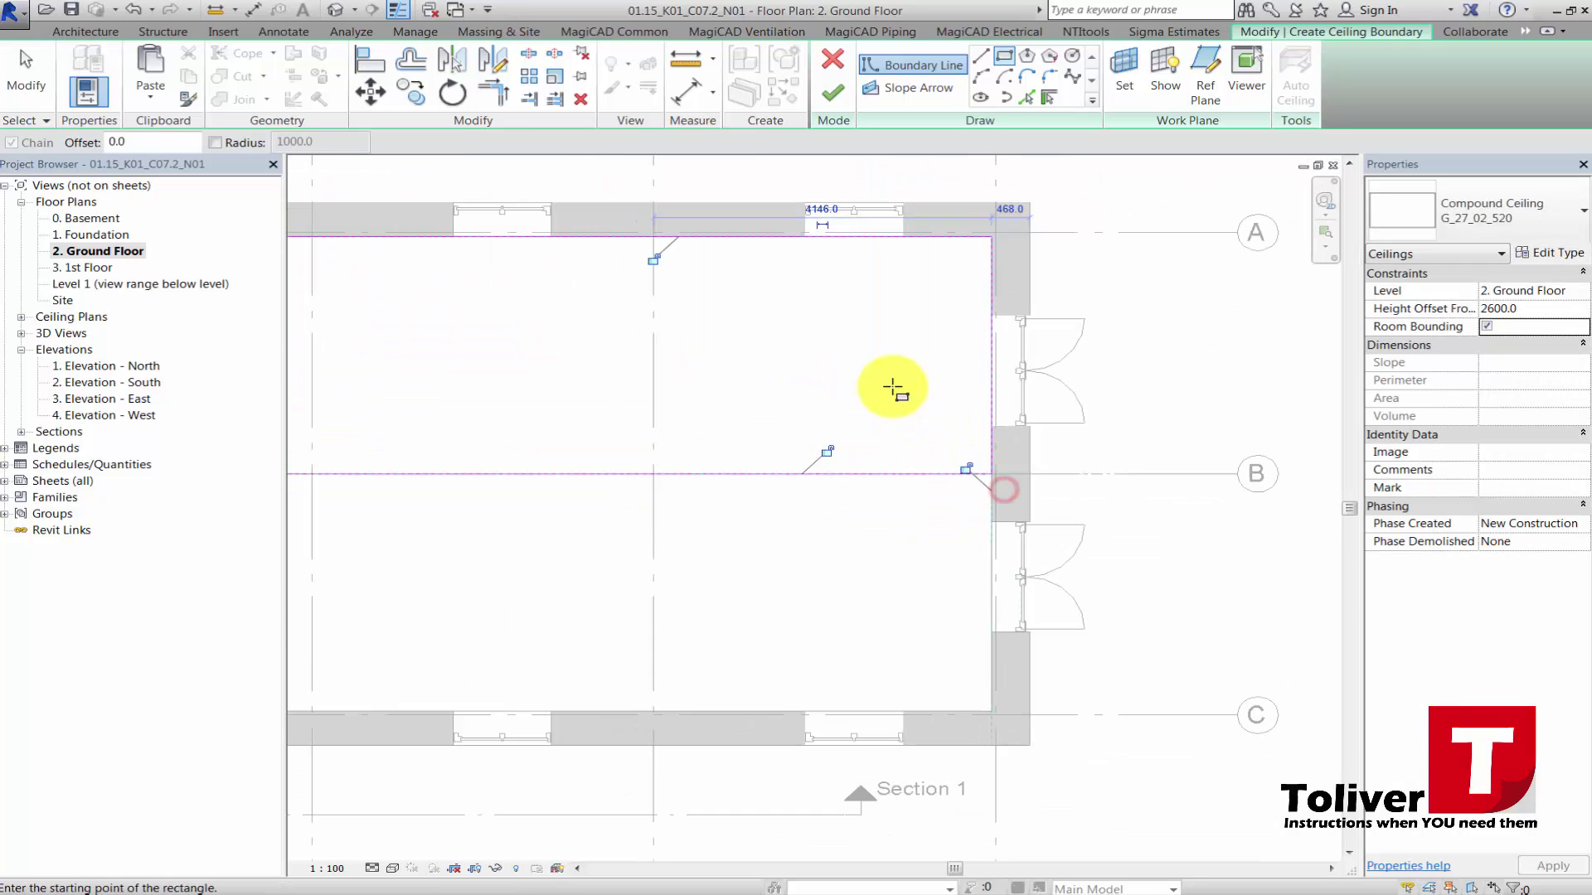
scroll(893, 387, "down", 2)
Draw a vertical slope arrow about 3246 mm long from the upper boundary line to the one on grid B, between grids 10 and 11.
left_click(928, 88)
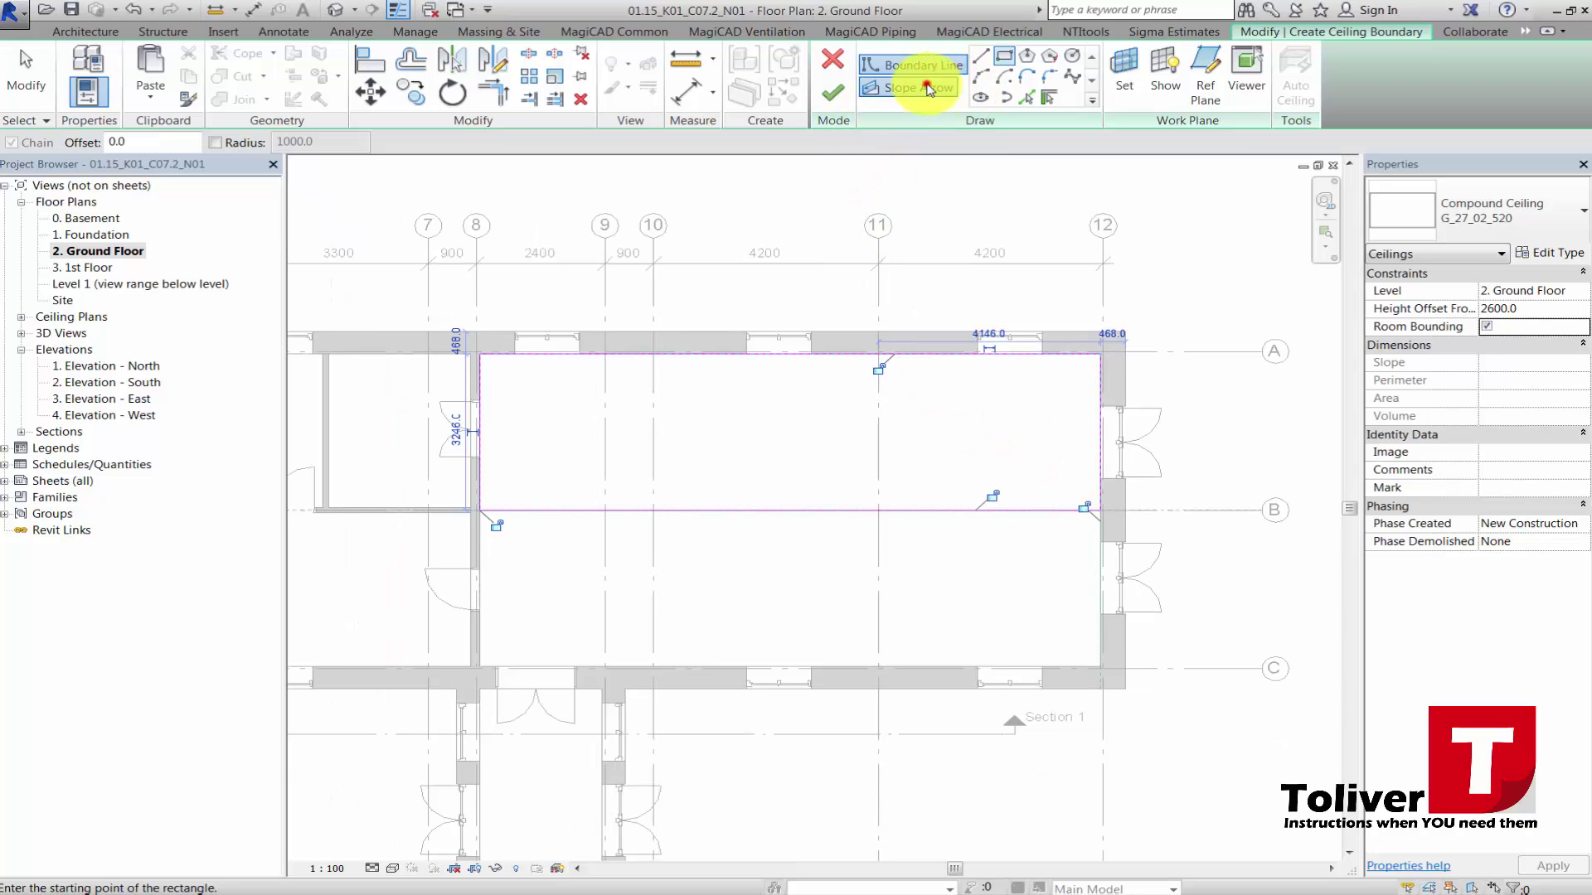
left_click(711, 352)
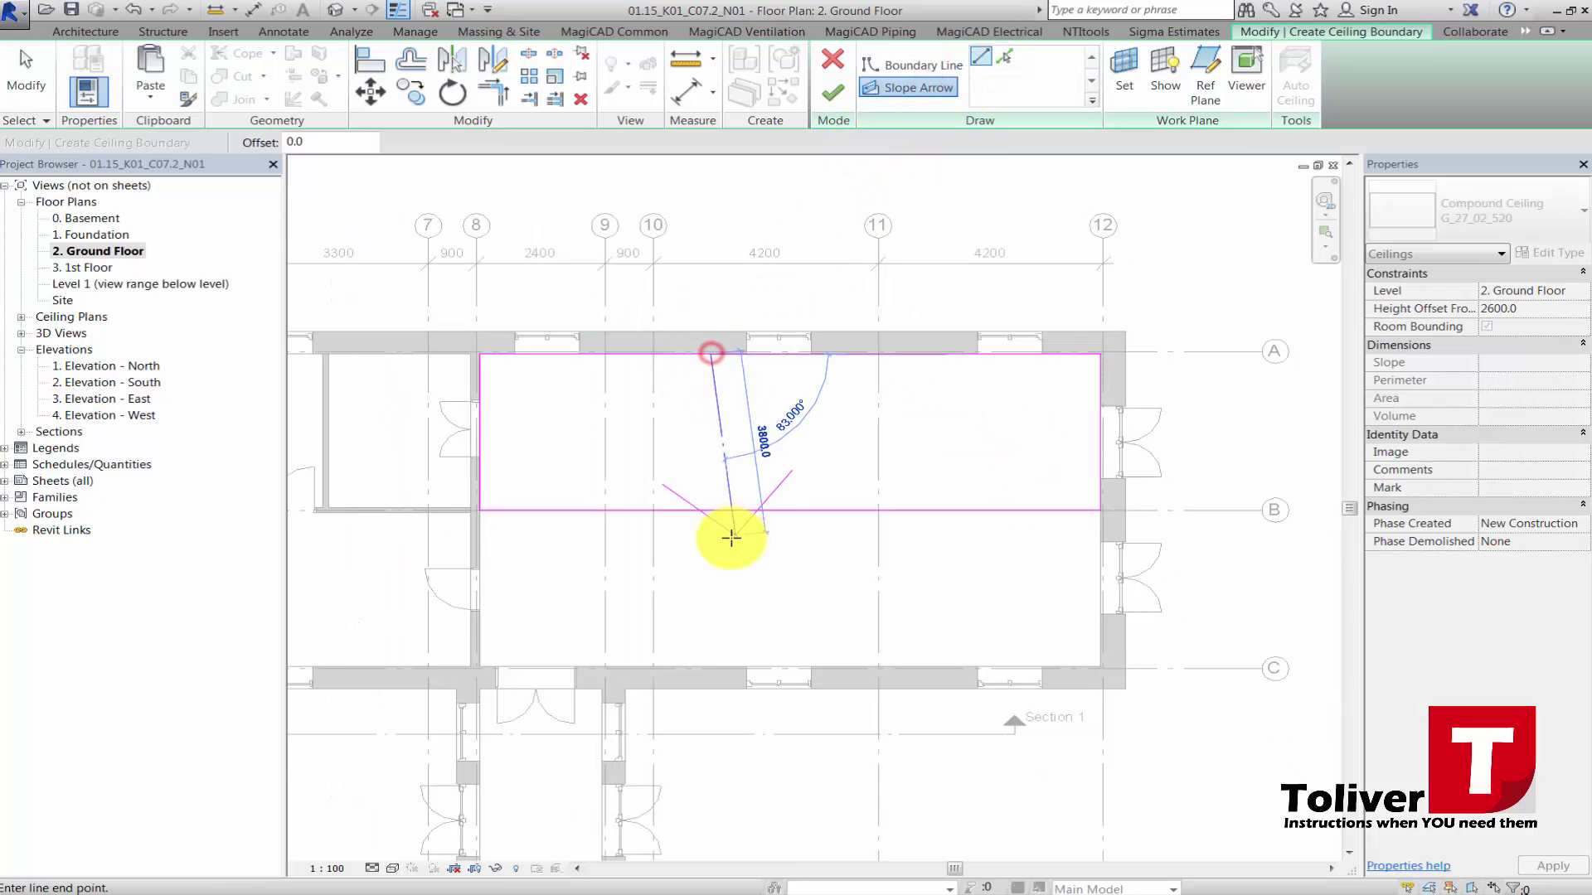
left_click(712, 512)
scroll(693, 489, "up", 2)
key("Escape")
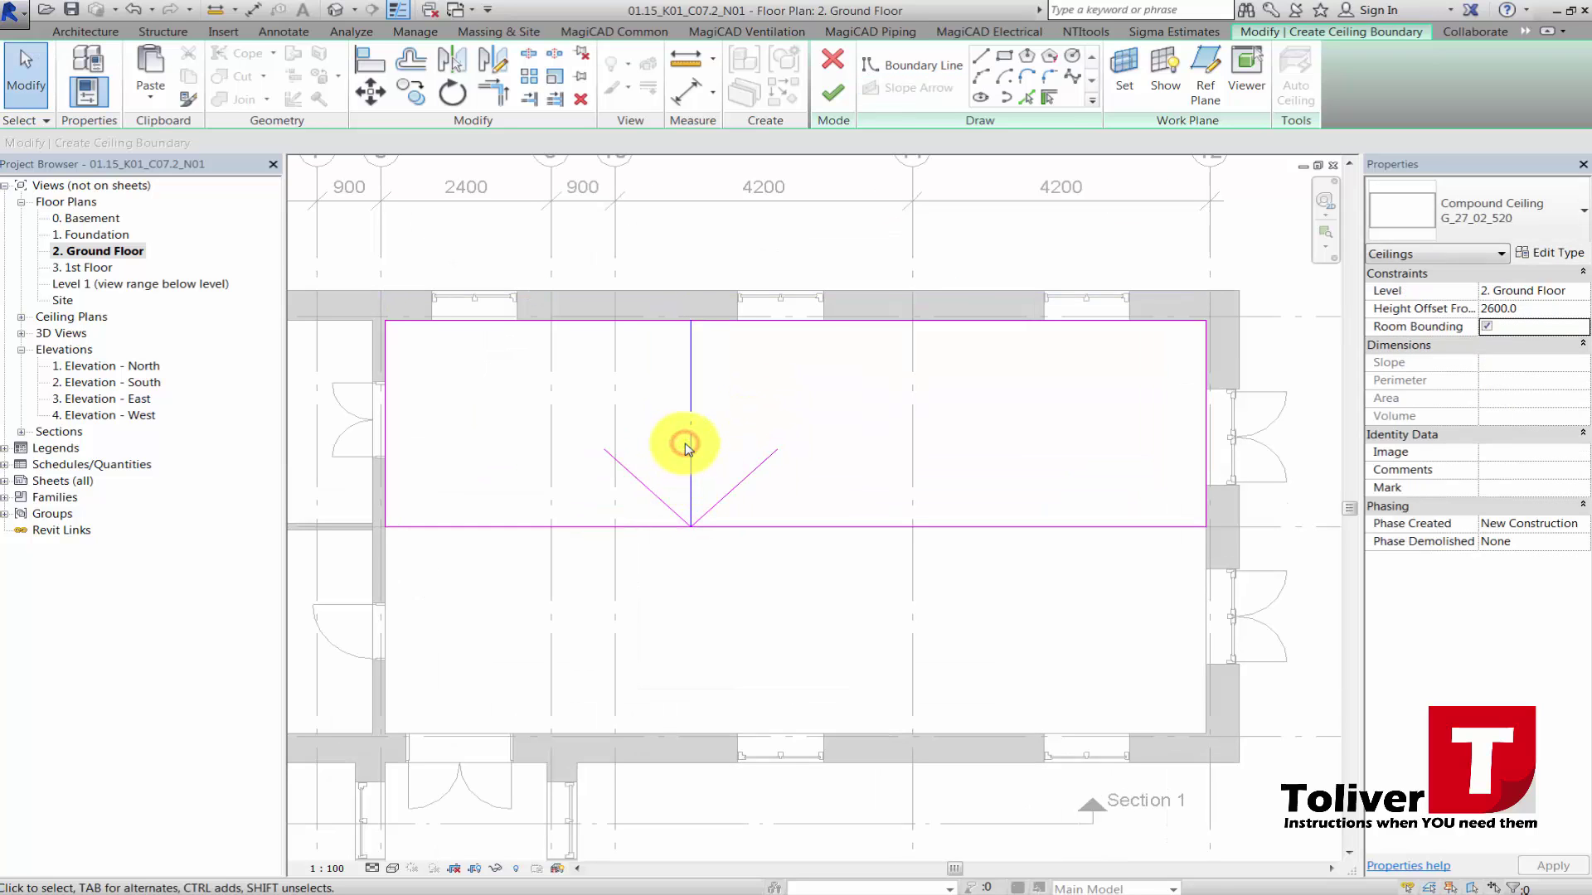
Define the slope arrow by slope with a tail height offset of 0 and a 30° slope, and finish the ground-floor ceiling.
left_click(689, 398)
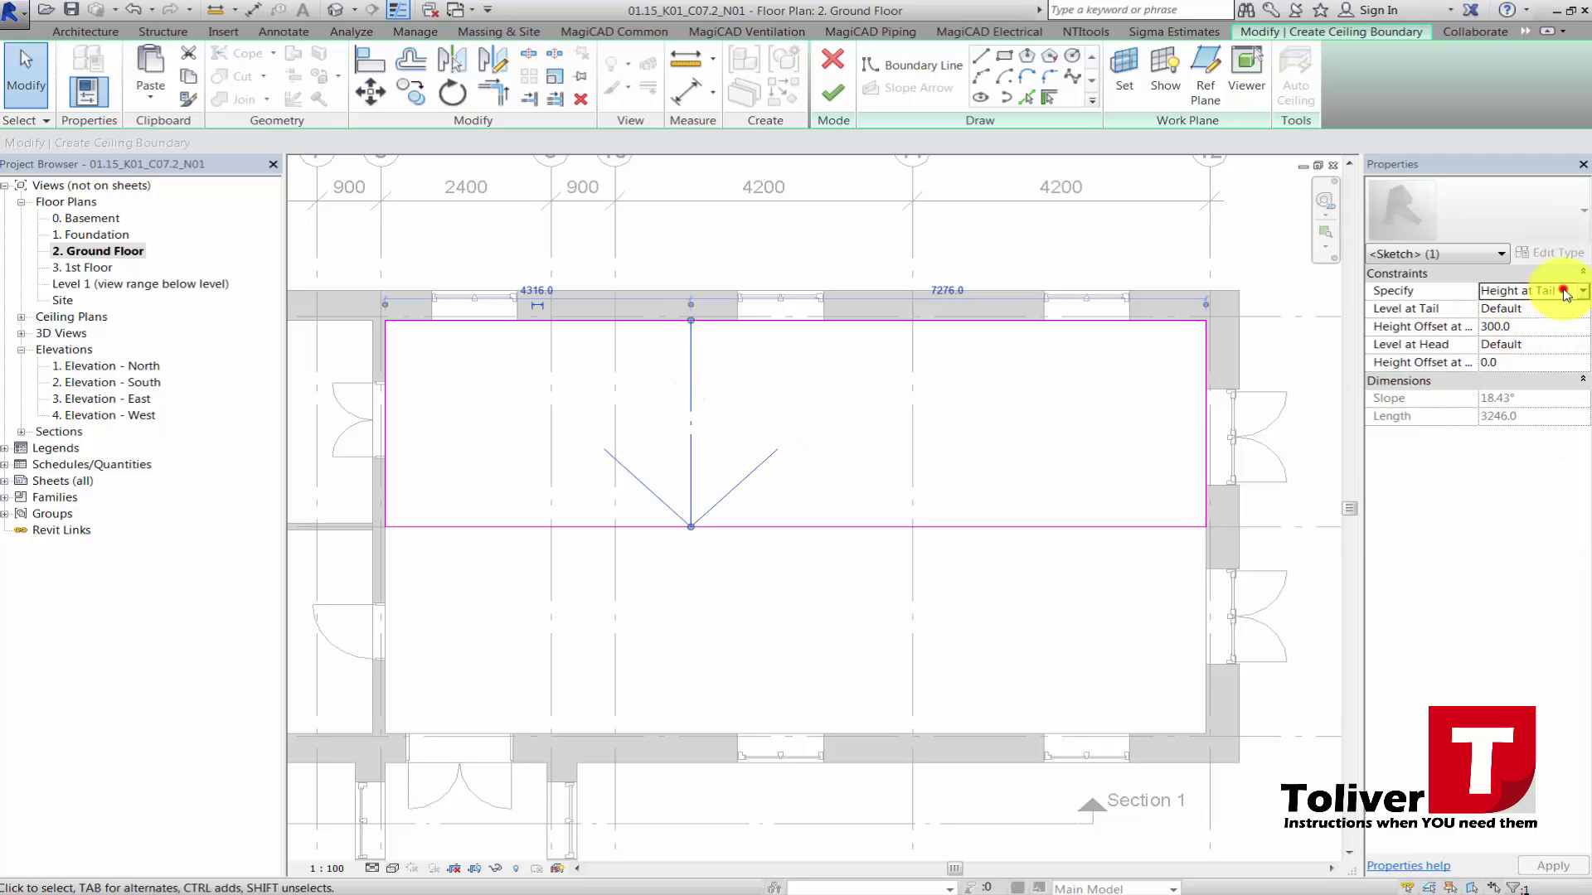
left_click(1577, 289)
left_click(1512, 322)
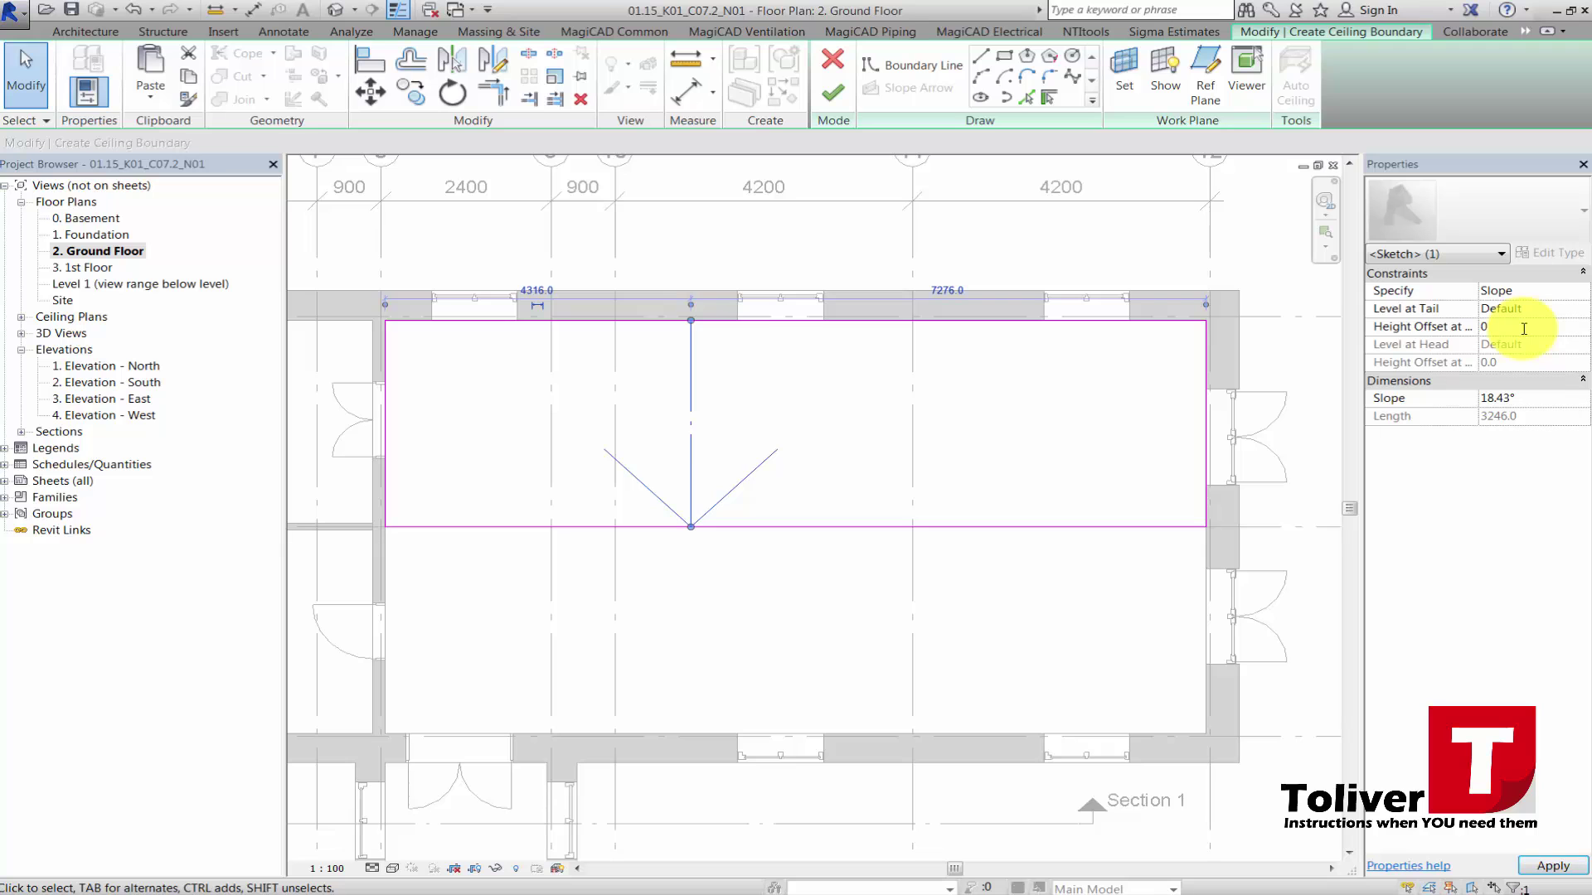
left_click(1510, 405)
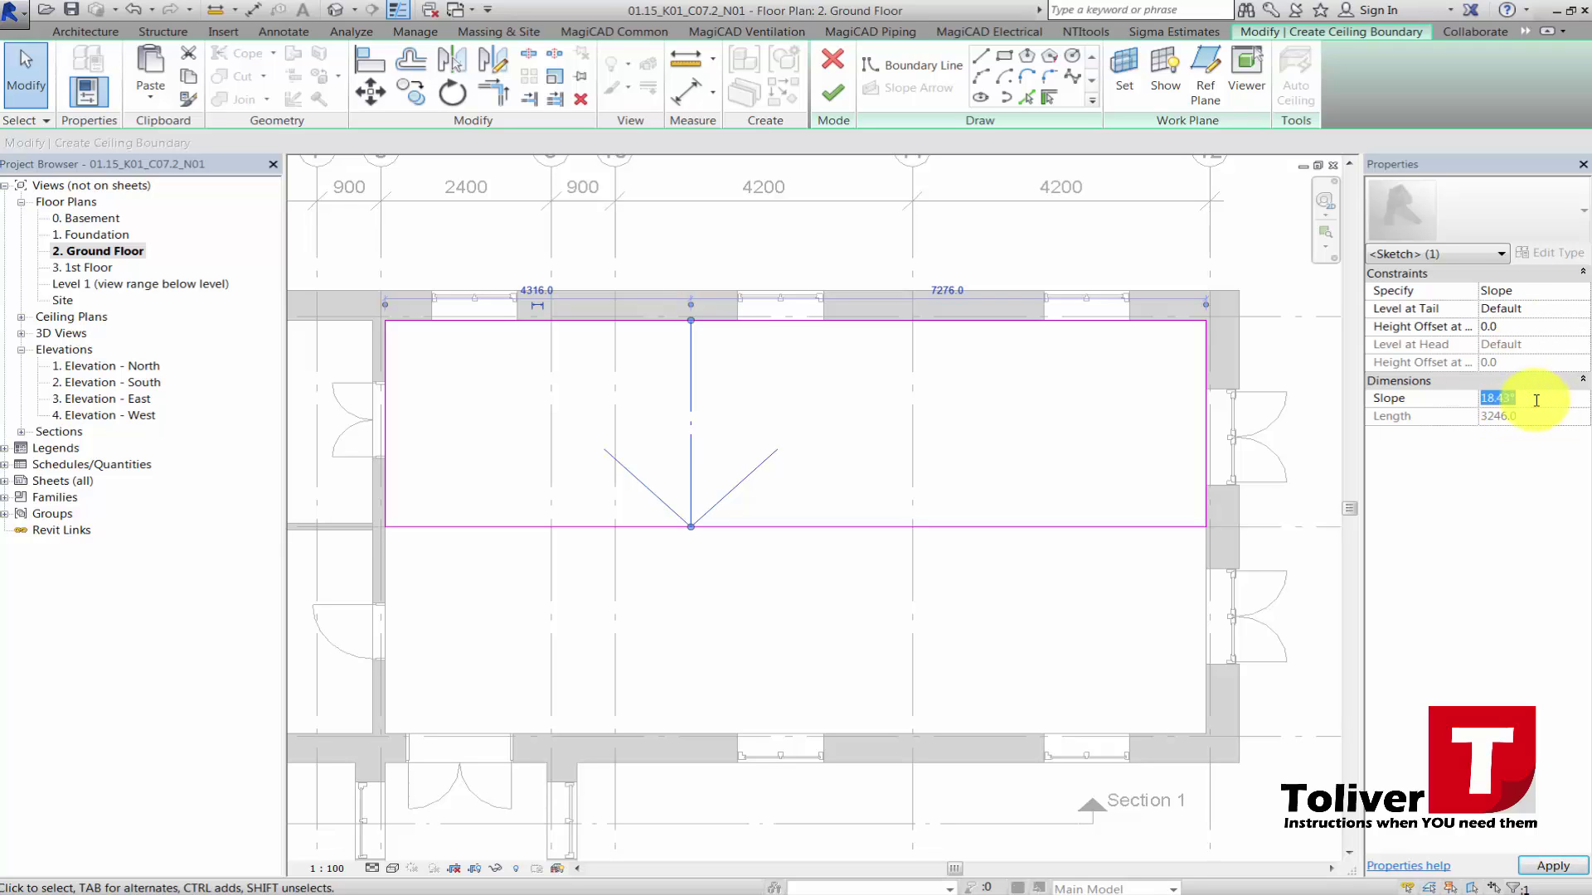
type("30")
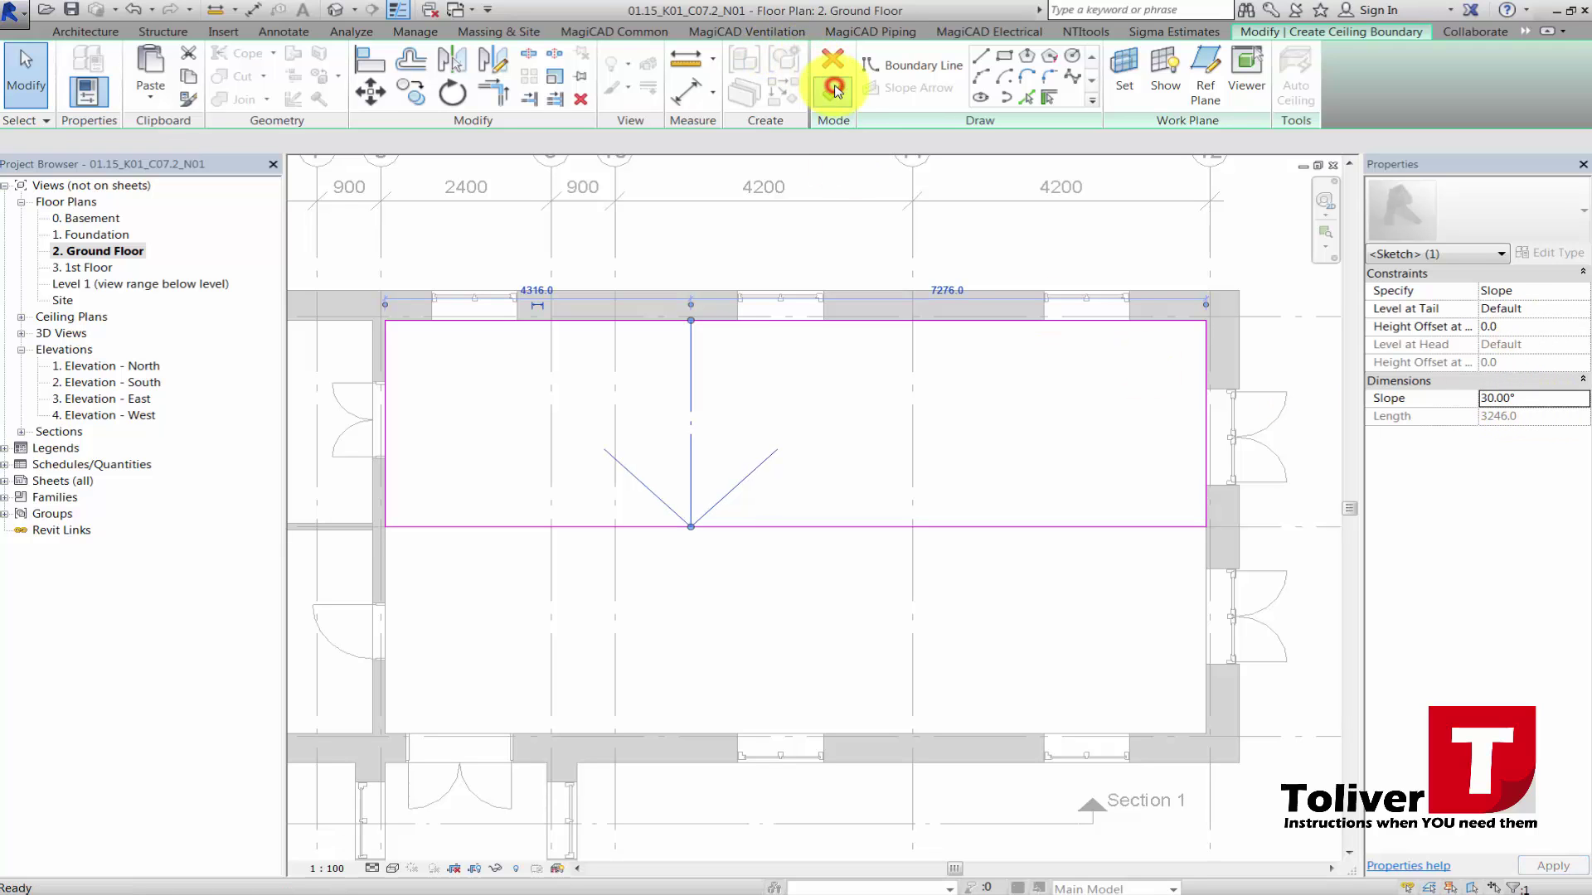
left_click(833, 86)
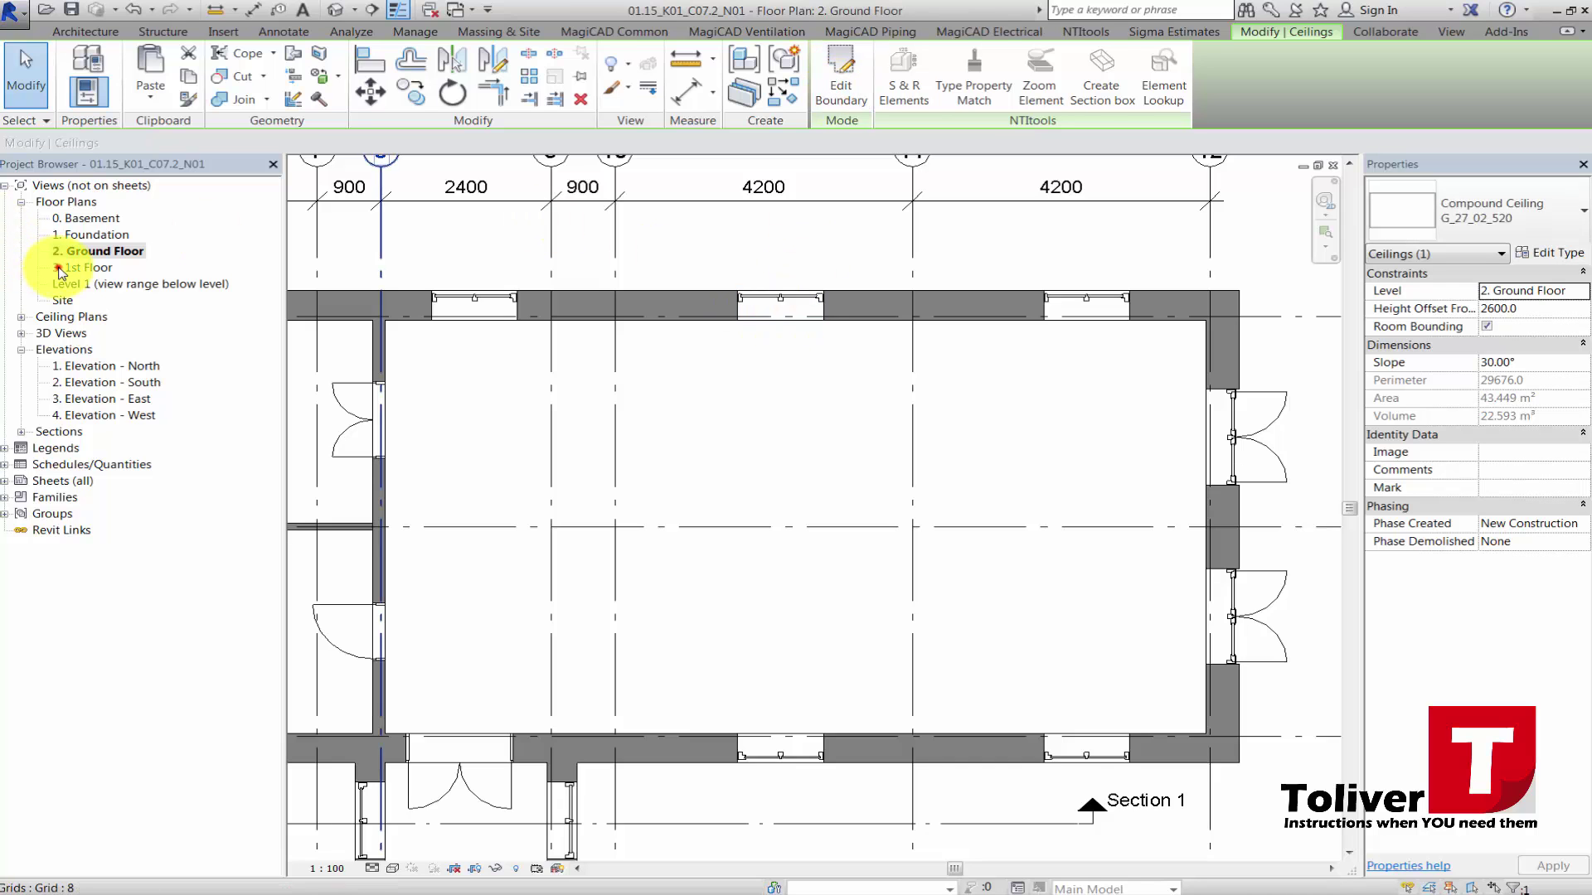
In the 1st Floor plan, mirror a copy of the sloped ceiling between grids A and B across grid B.
double_click(59, 270)
middle_click_drag(952, 397, 706, 446)
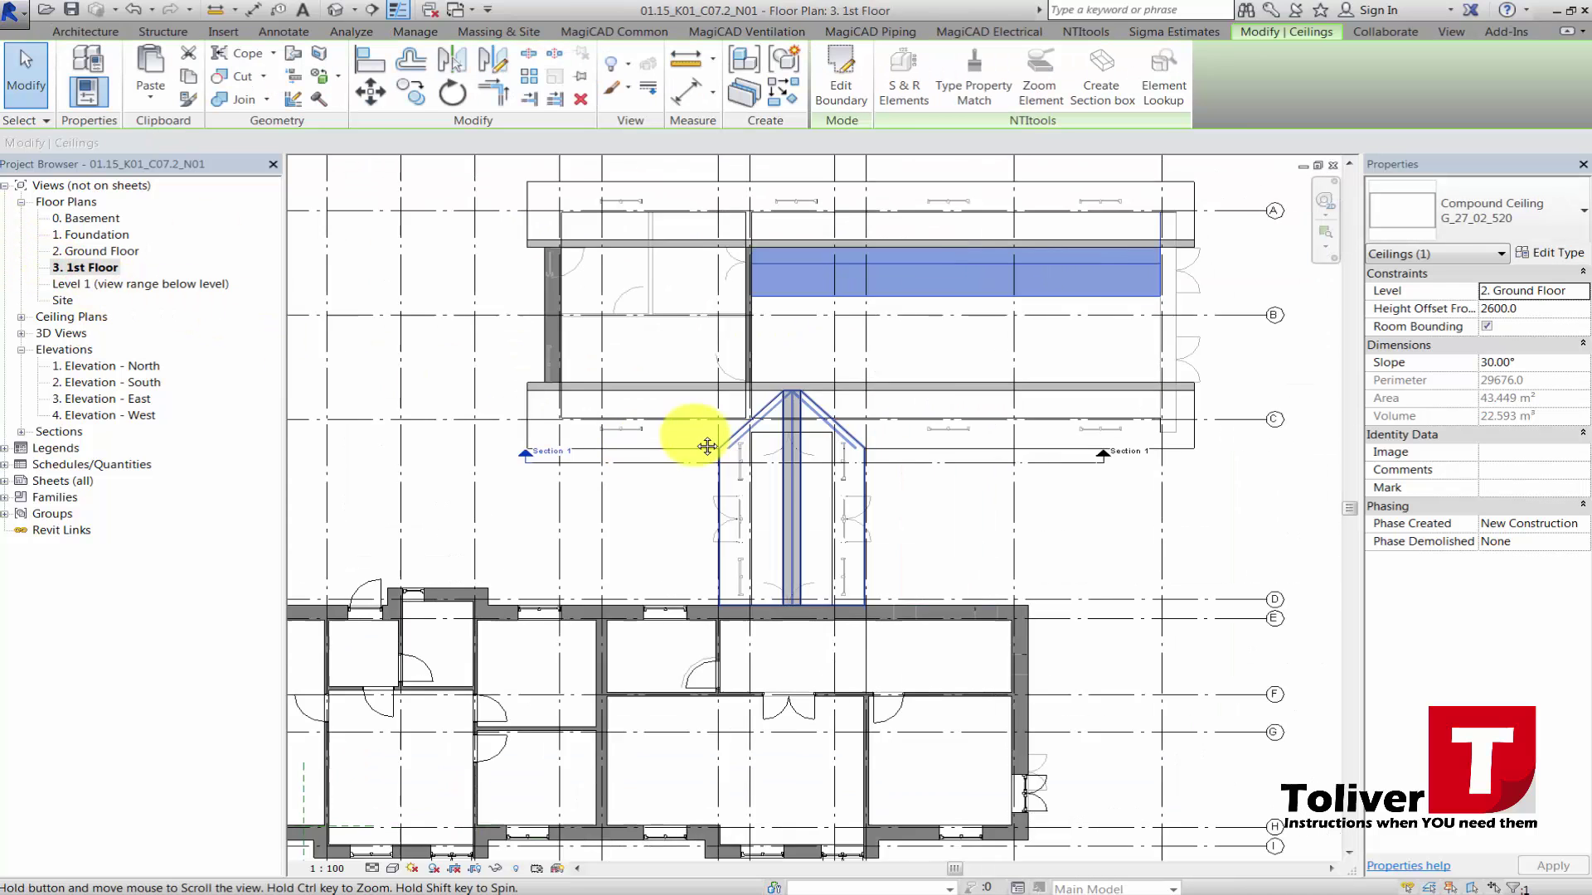
scroll(771, 315, "up", 2)
key("Escape")
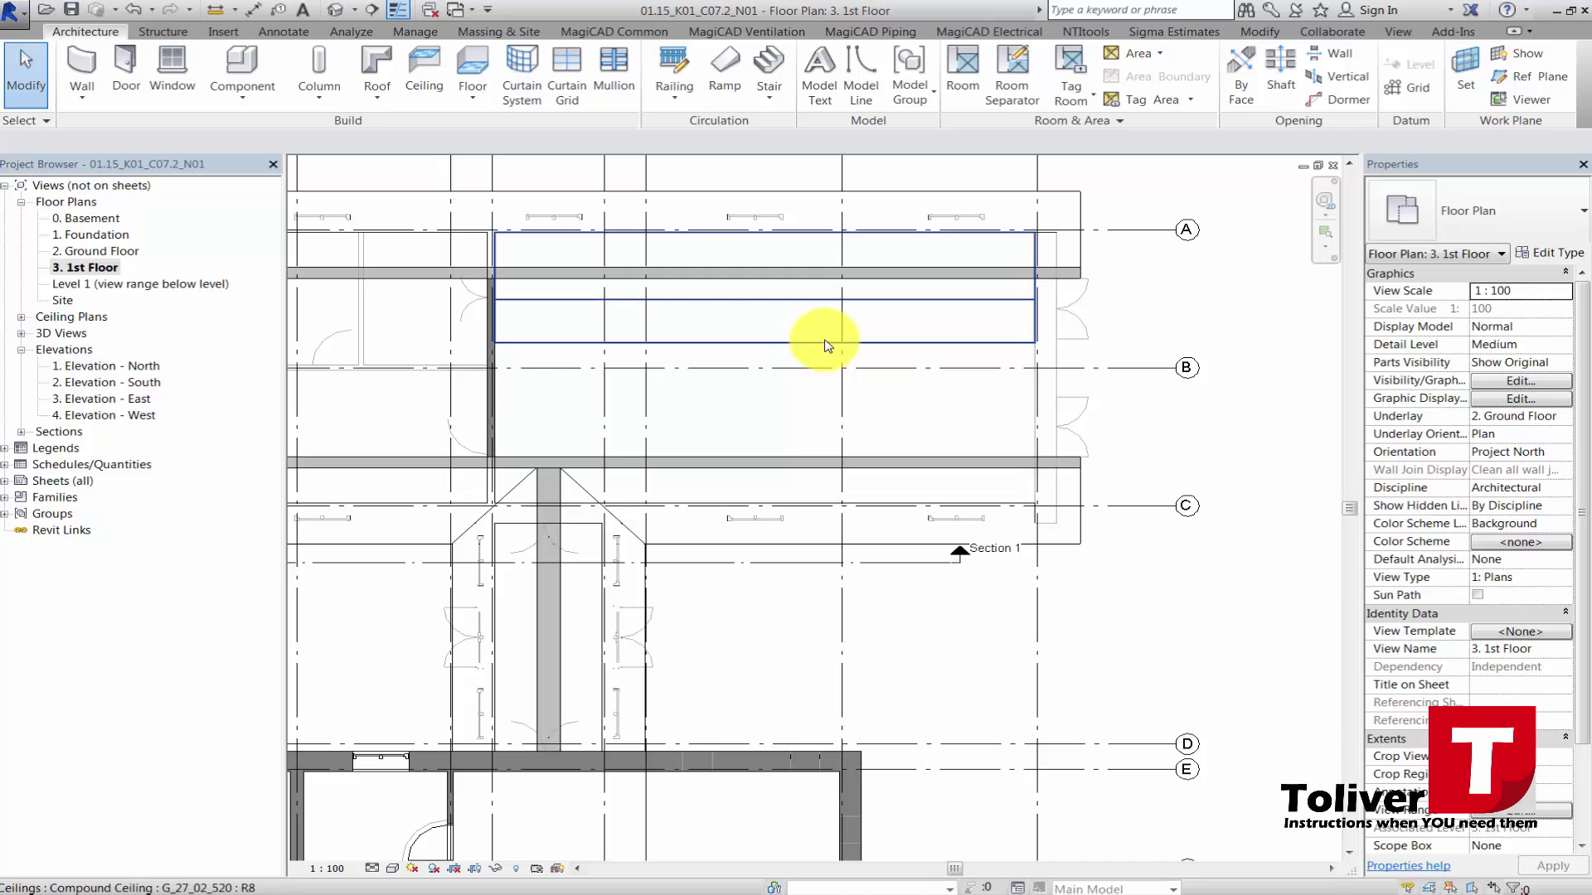
left_click(823, 342)
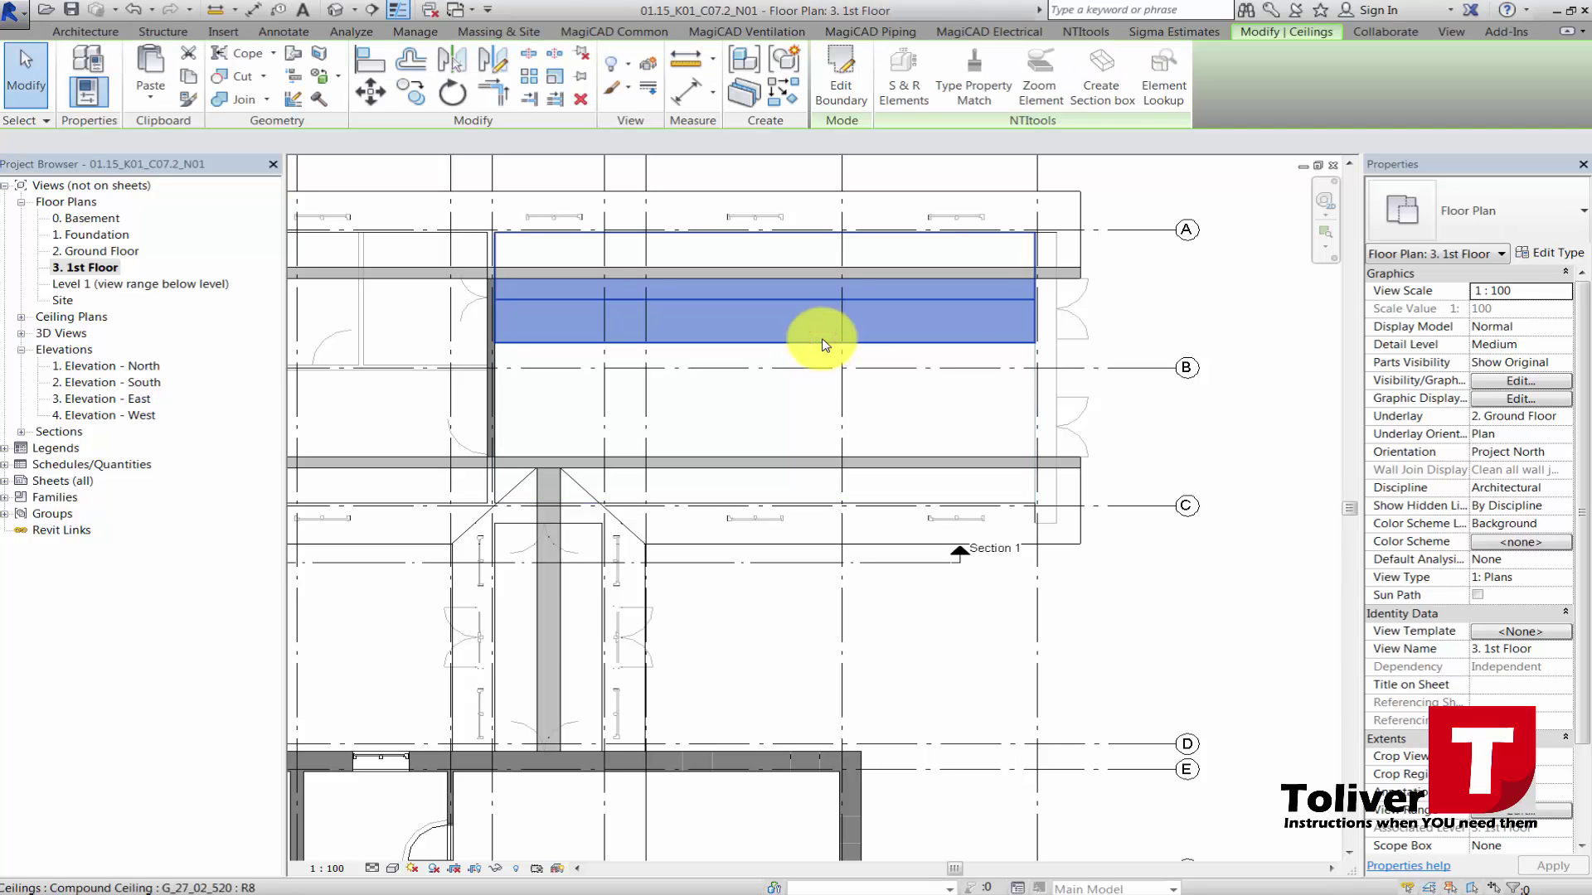
key("m")
key("m")
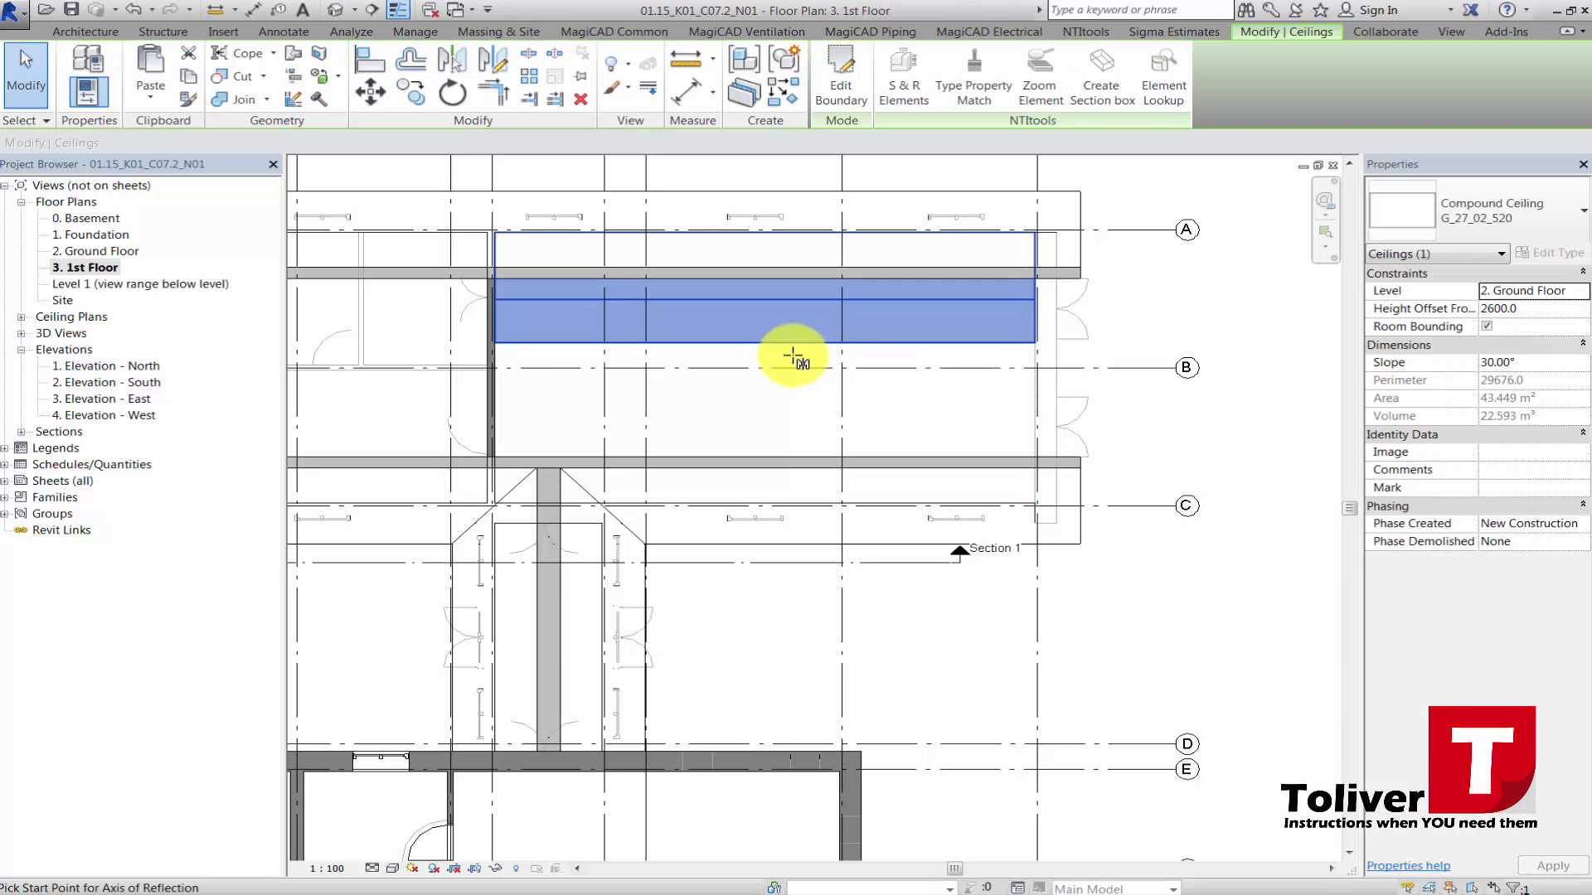
left_click(775, 371)
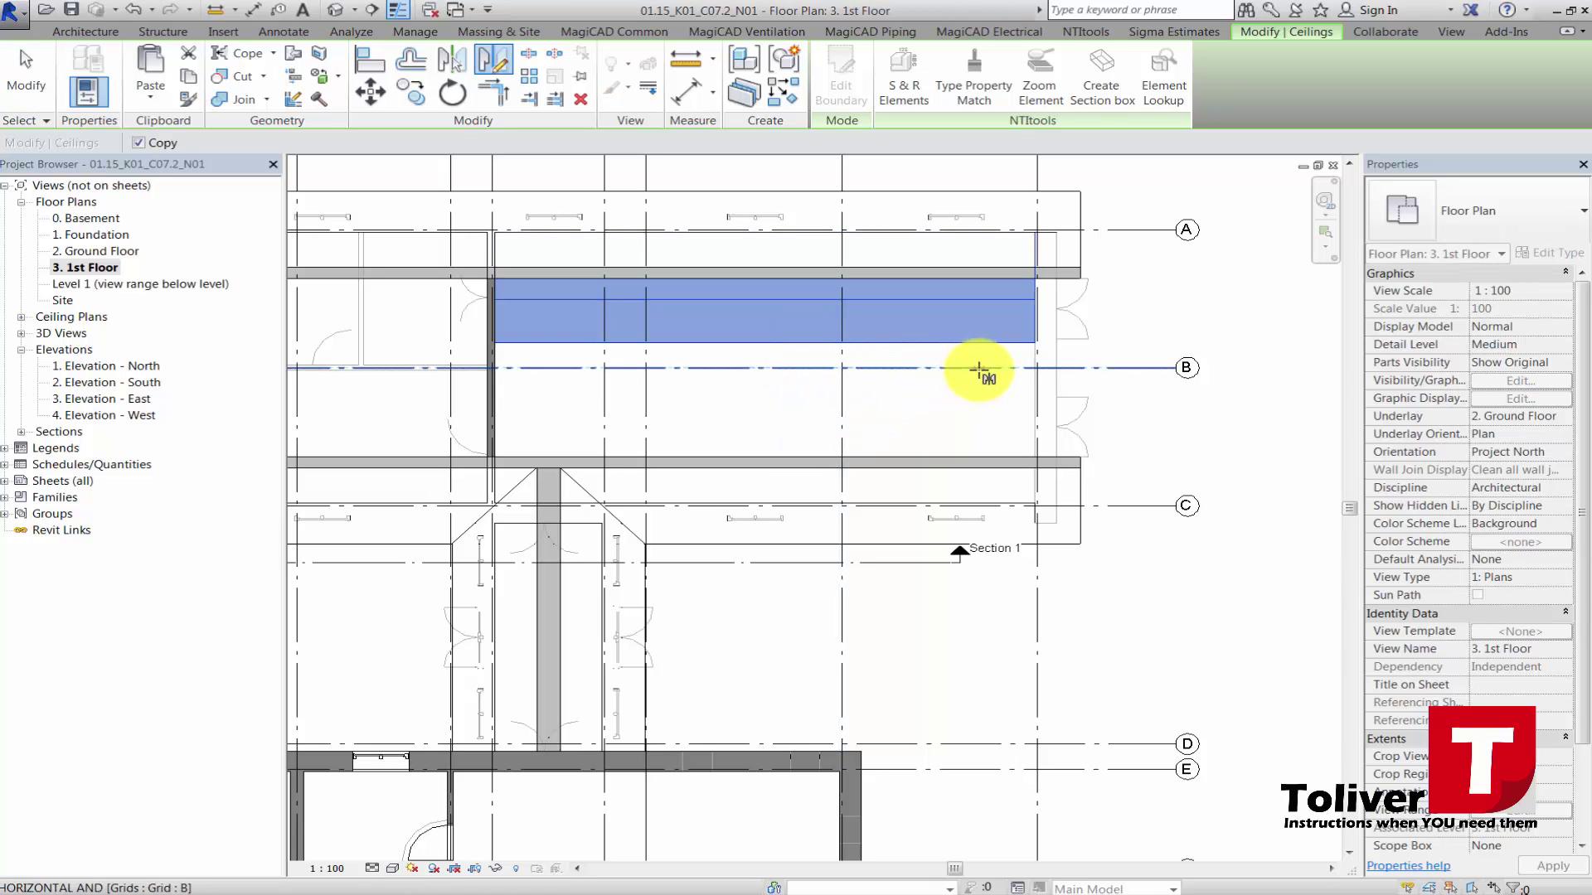
left_click(979, 369)
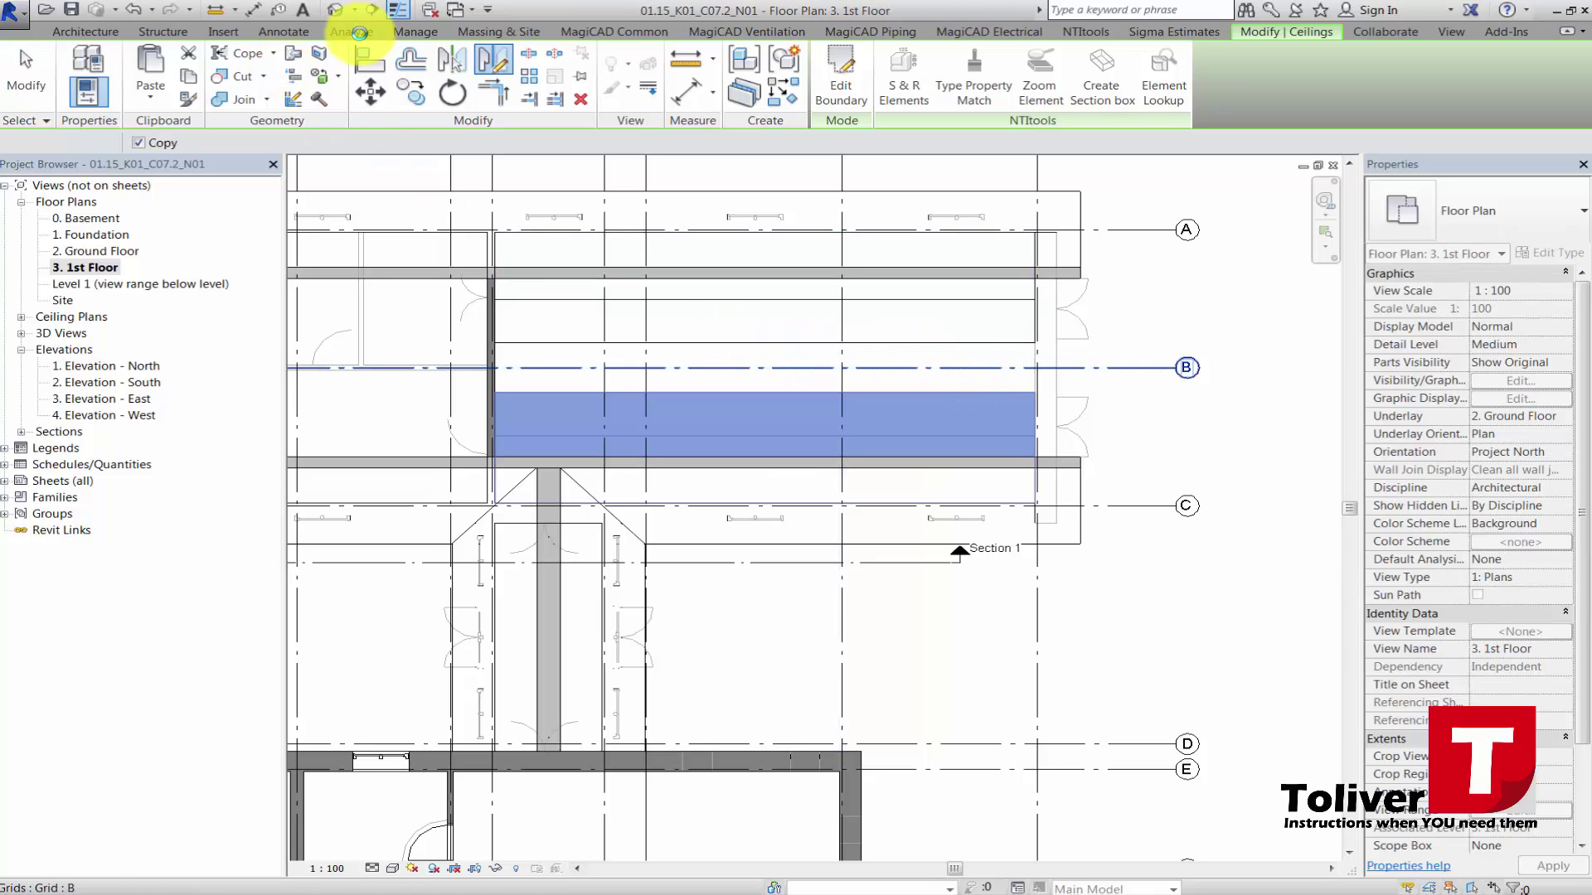
Open the 3D view and examine the sloped ceilings under the lower building's roof.
left_click(334, 10)
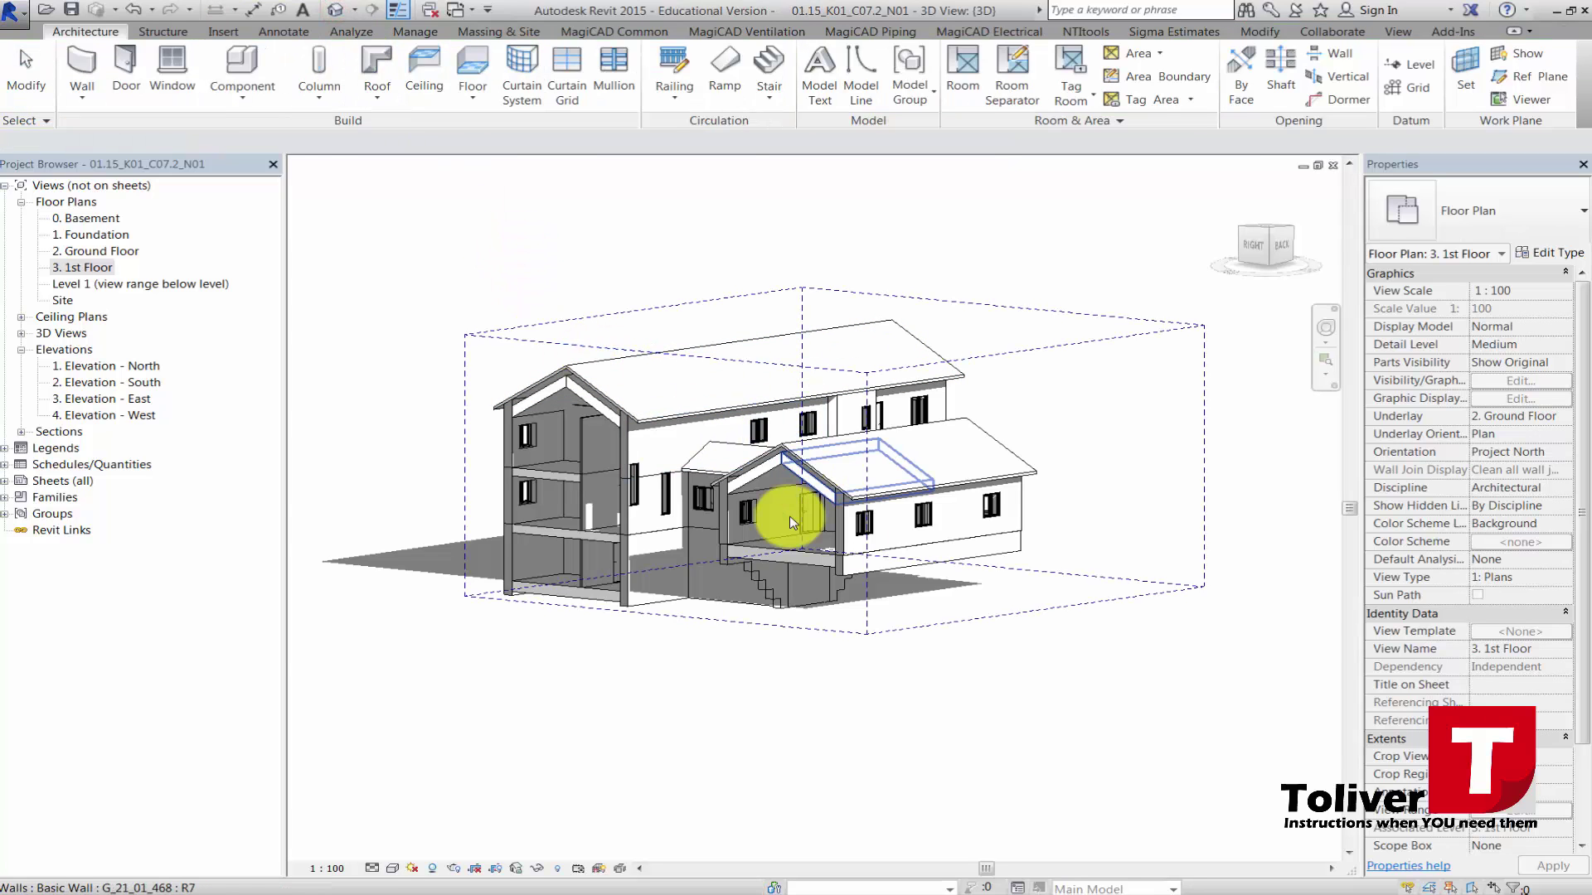
scroll(668, 430, "up", 3)
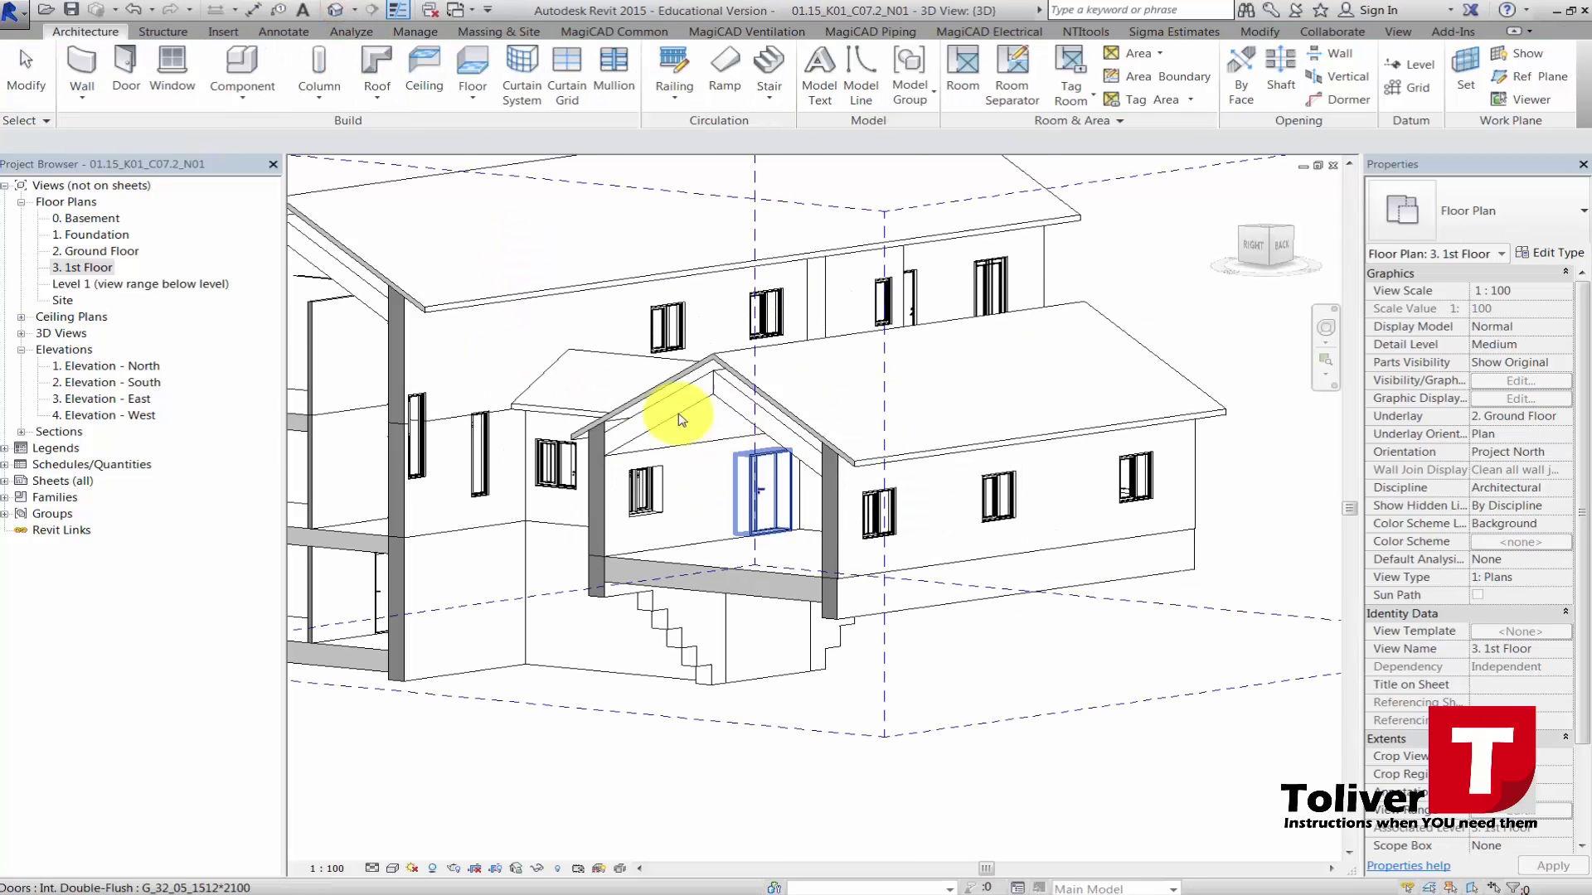
scroll(633, 426, "up", 2)
middle_click_drag(633, 426, 846, 495)
scroll(847, 496, "down", 2)
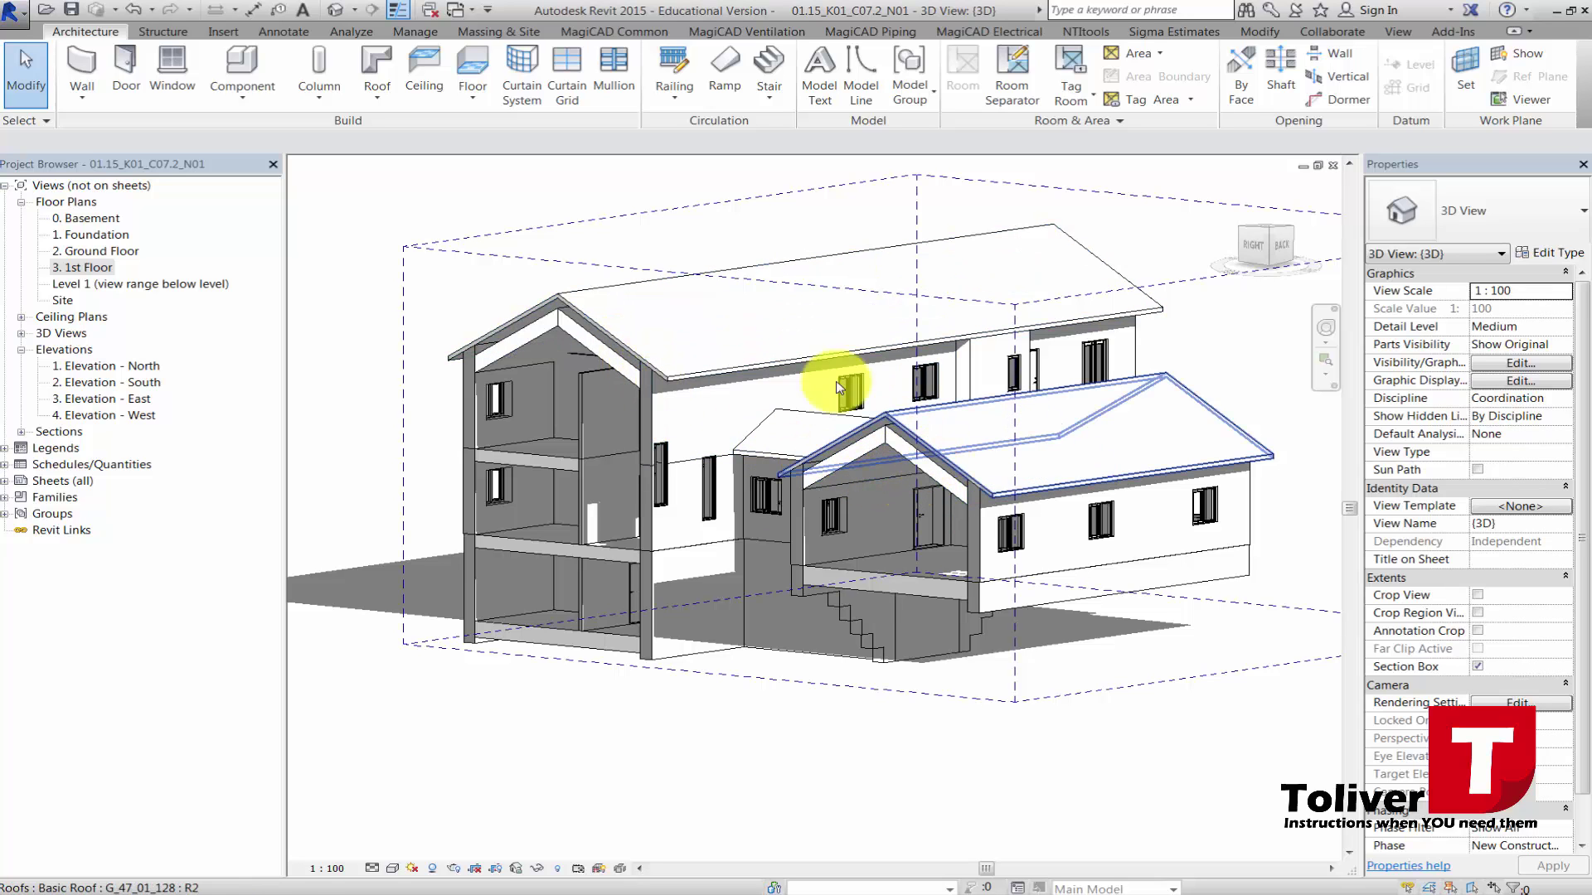
On the 1st Floor plan, draw a vertical section between grids 10 and 11 through both buildings and open its view.
double_click(87, 268)
scroll(305, 358, "down", 2)
middle_click_drag(457, 362, 584, 311)
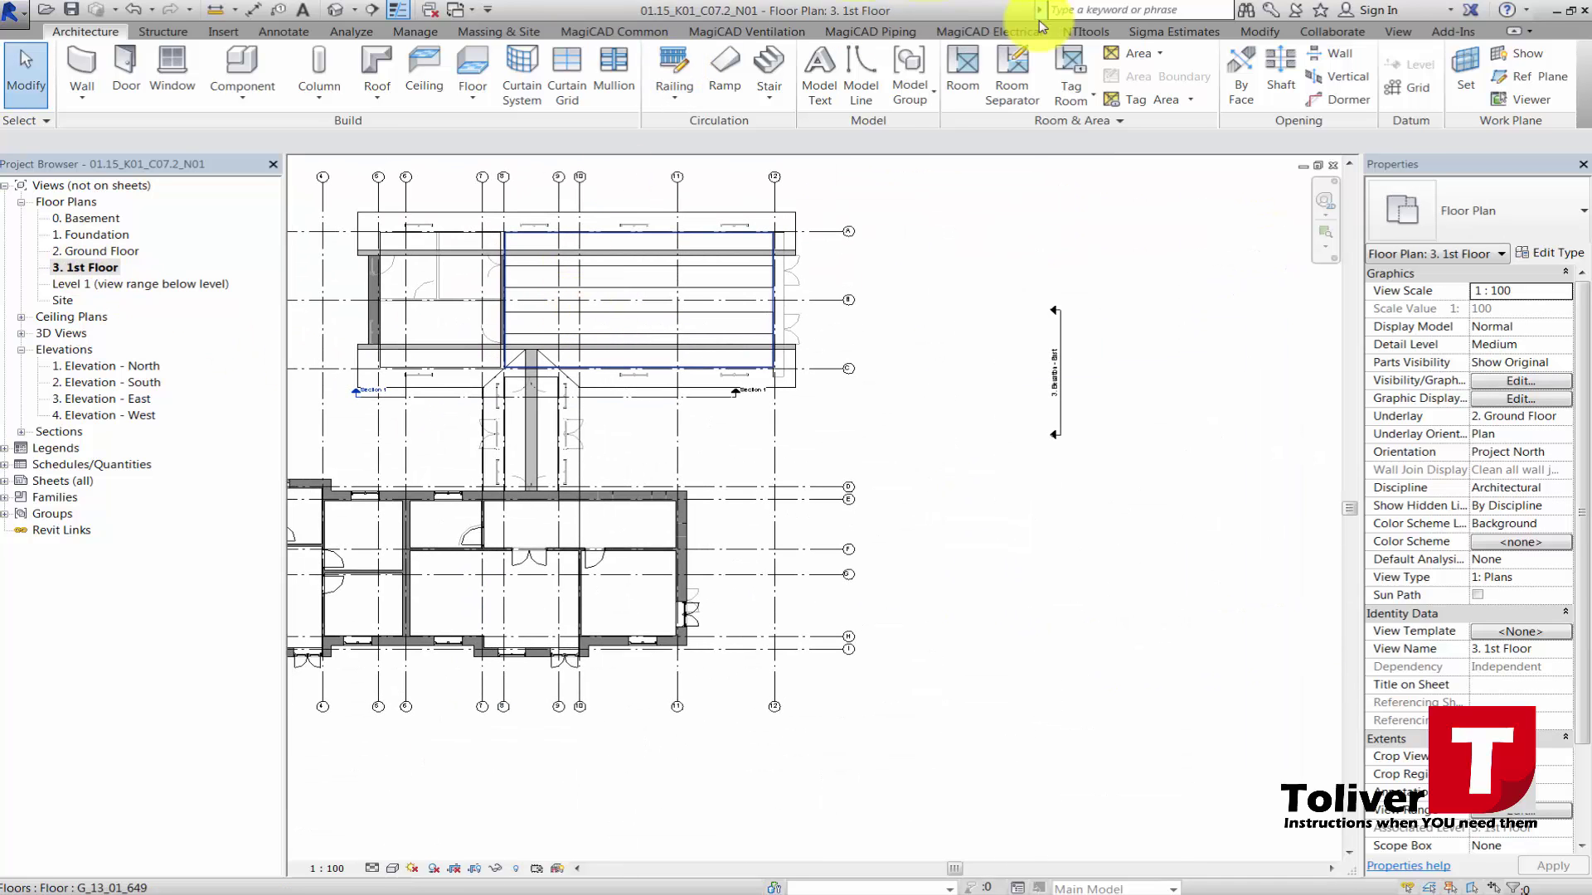
left_click(1395, 34)
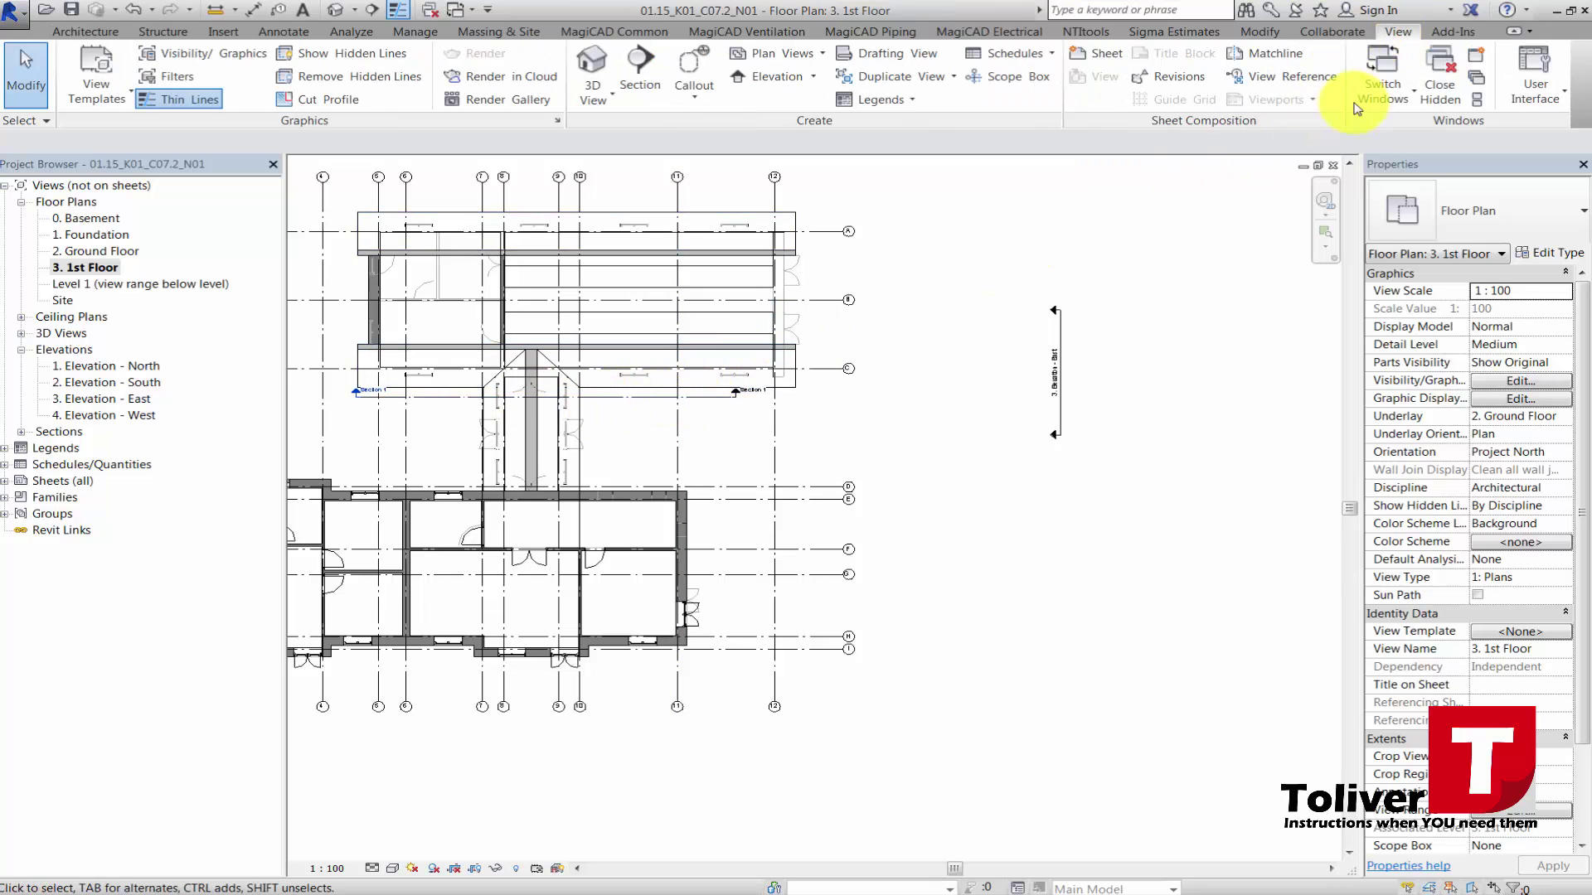
left_click(646, 59)
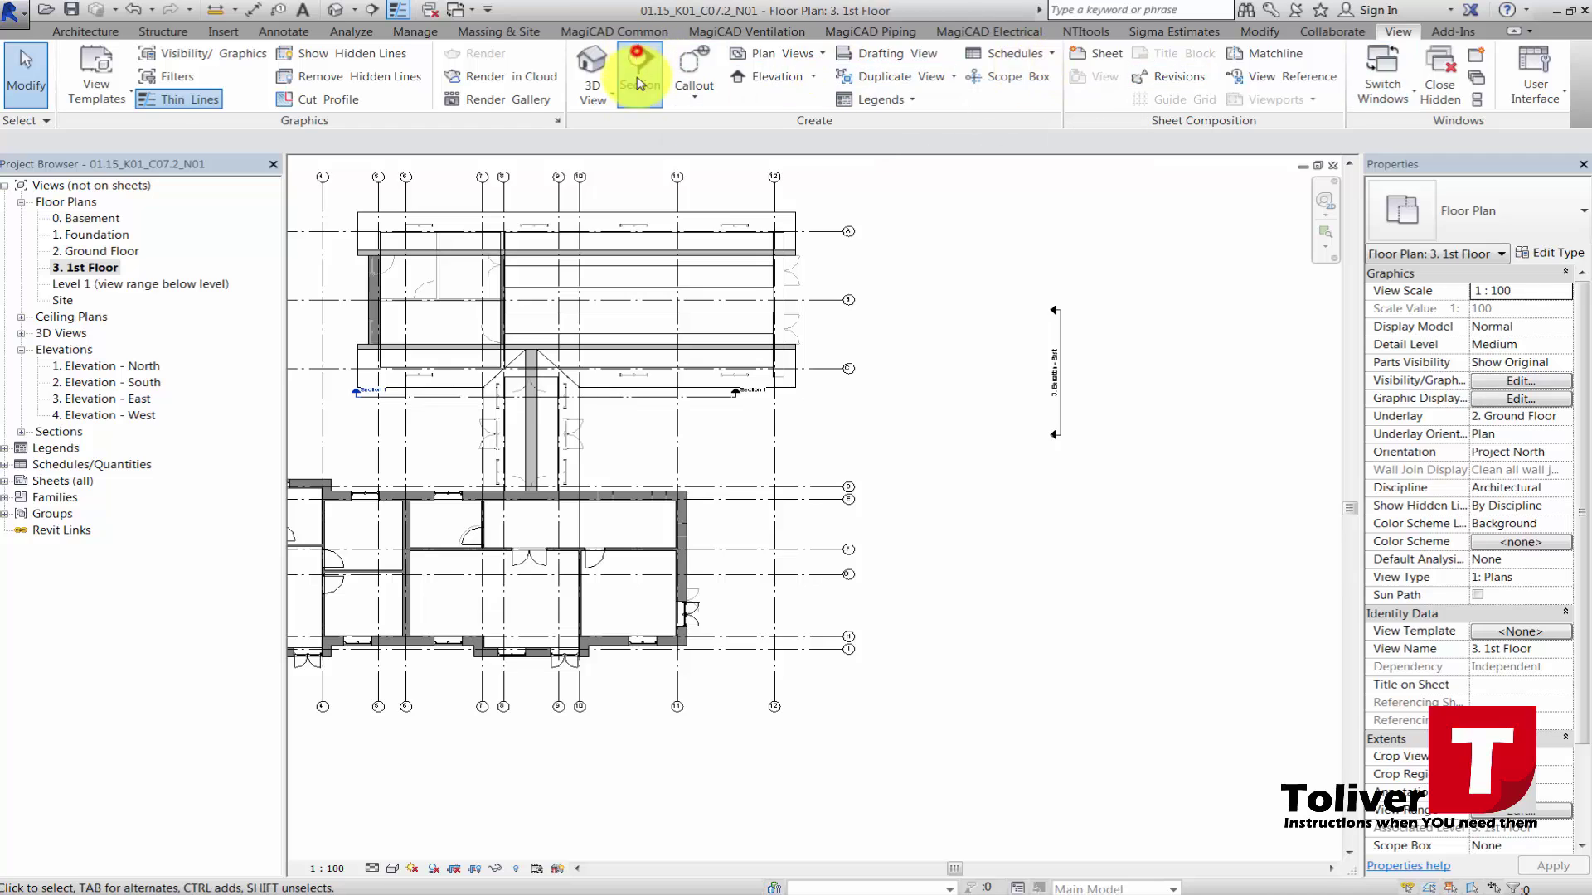
left_click(614, 173)
left_click(612, 705)
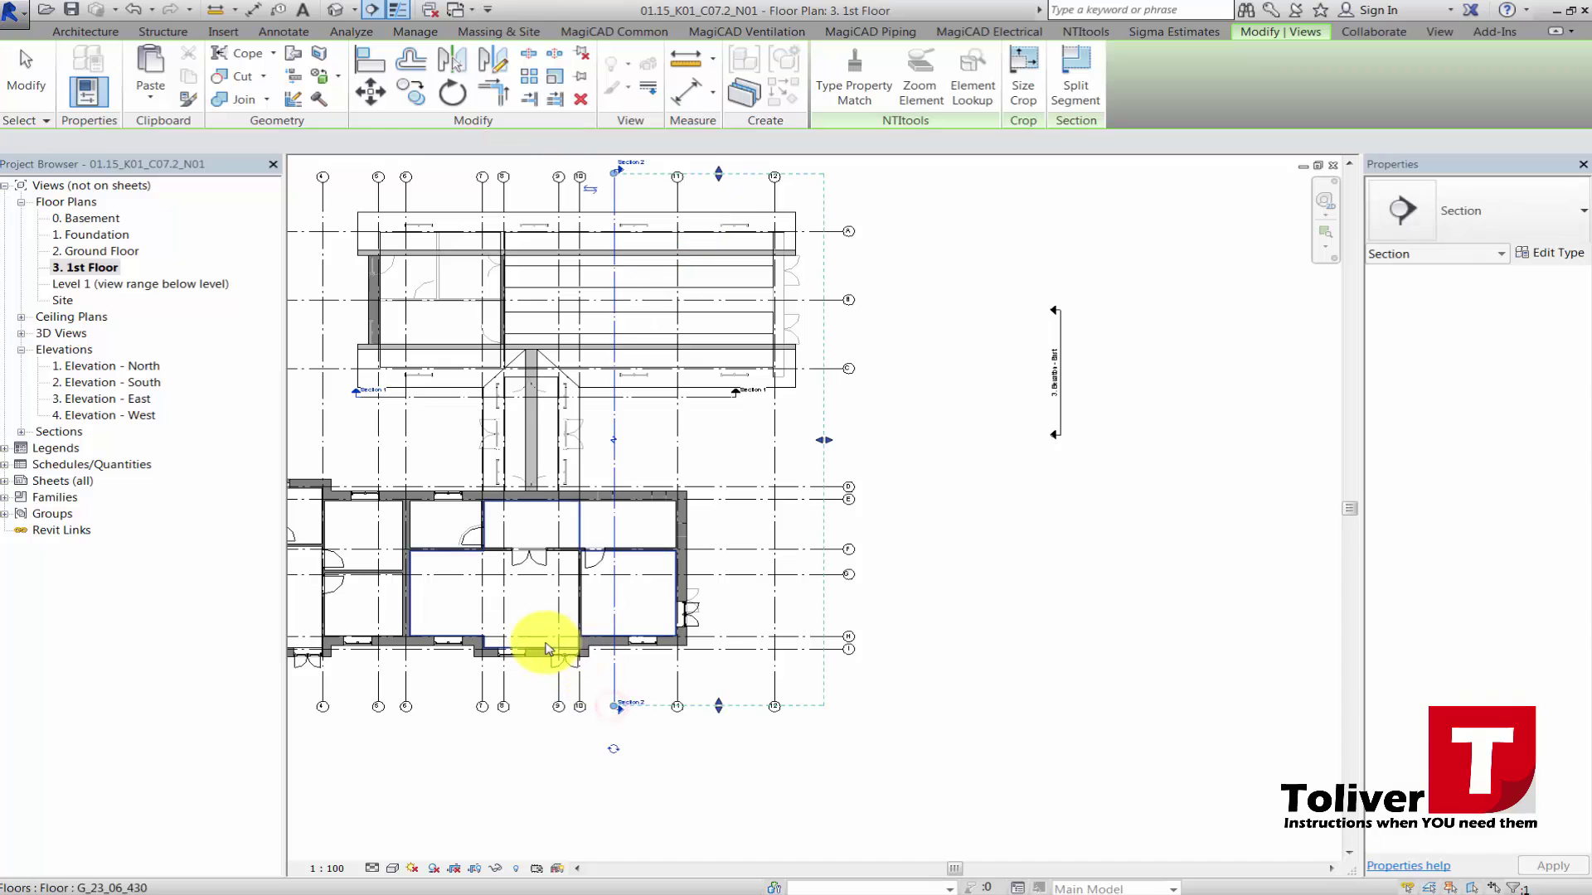
right_click(613, 406)
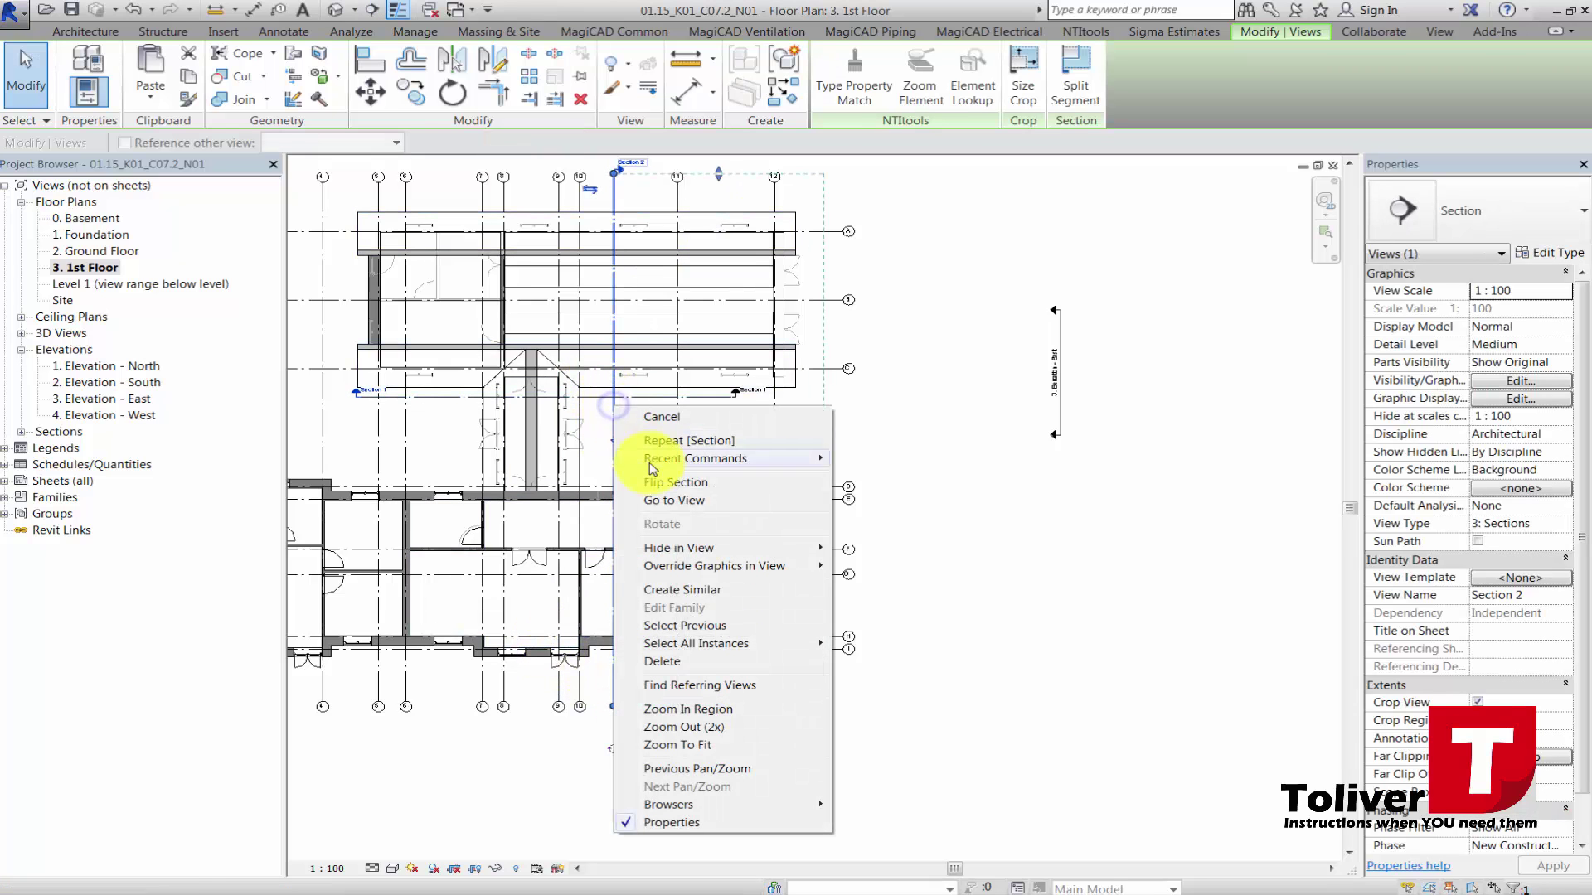
left_click(667, 500)
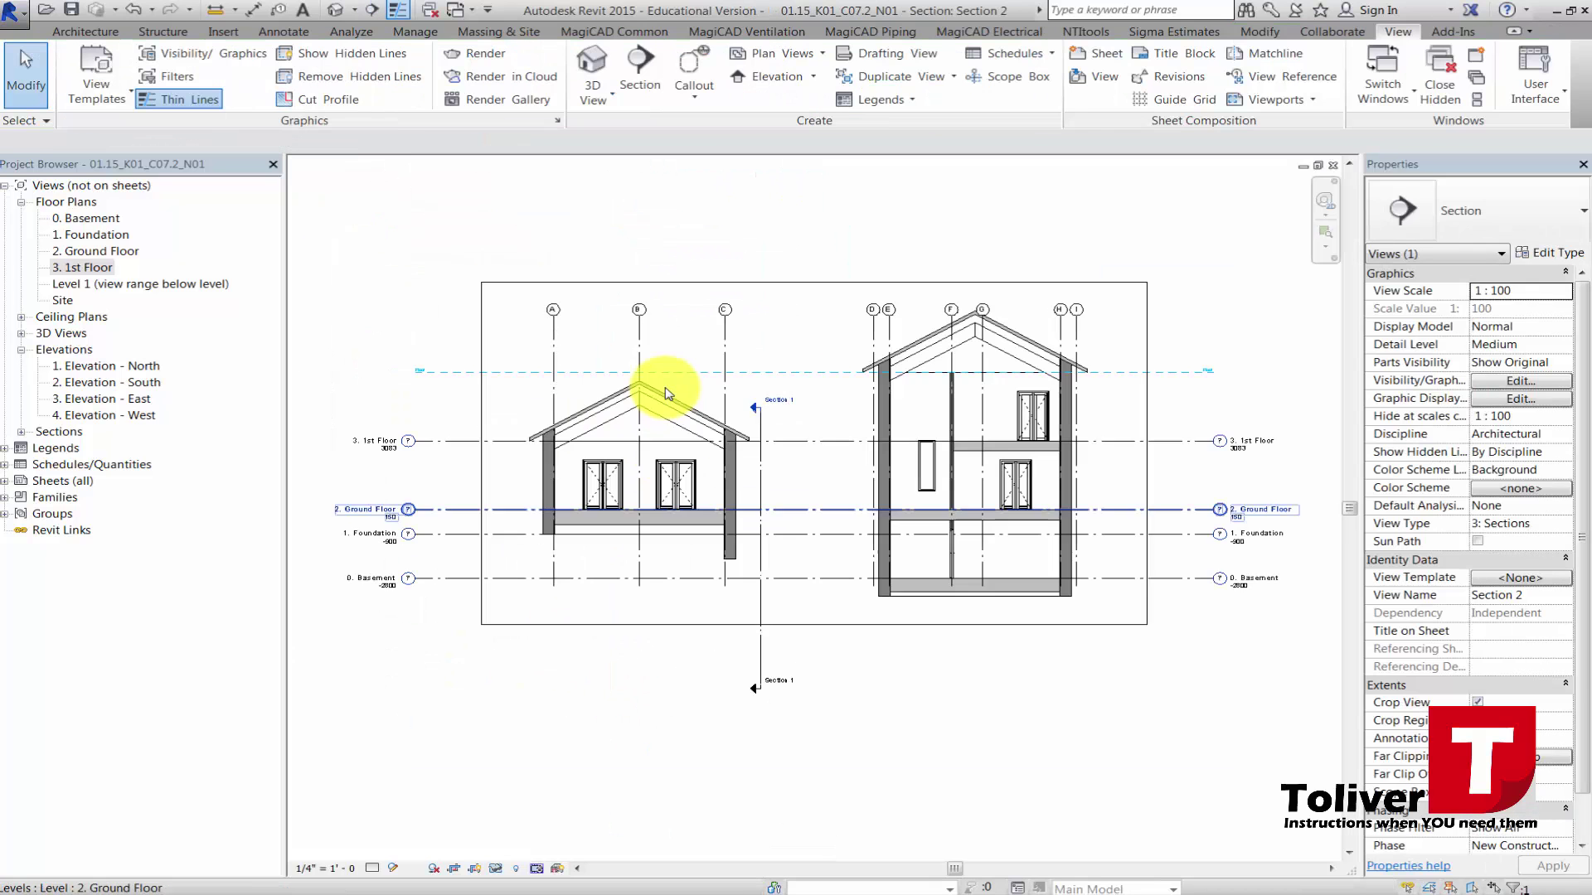
Move both sloped ceilings between grids A and C straight up until their upper ridge corner meets the roof's underside.
scroll(627, 398, "up", 5)
left_click(651, 419)
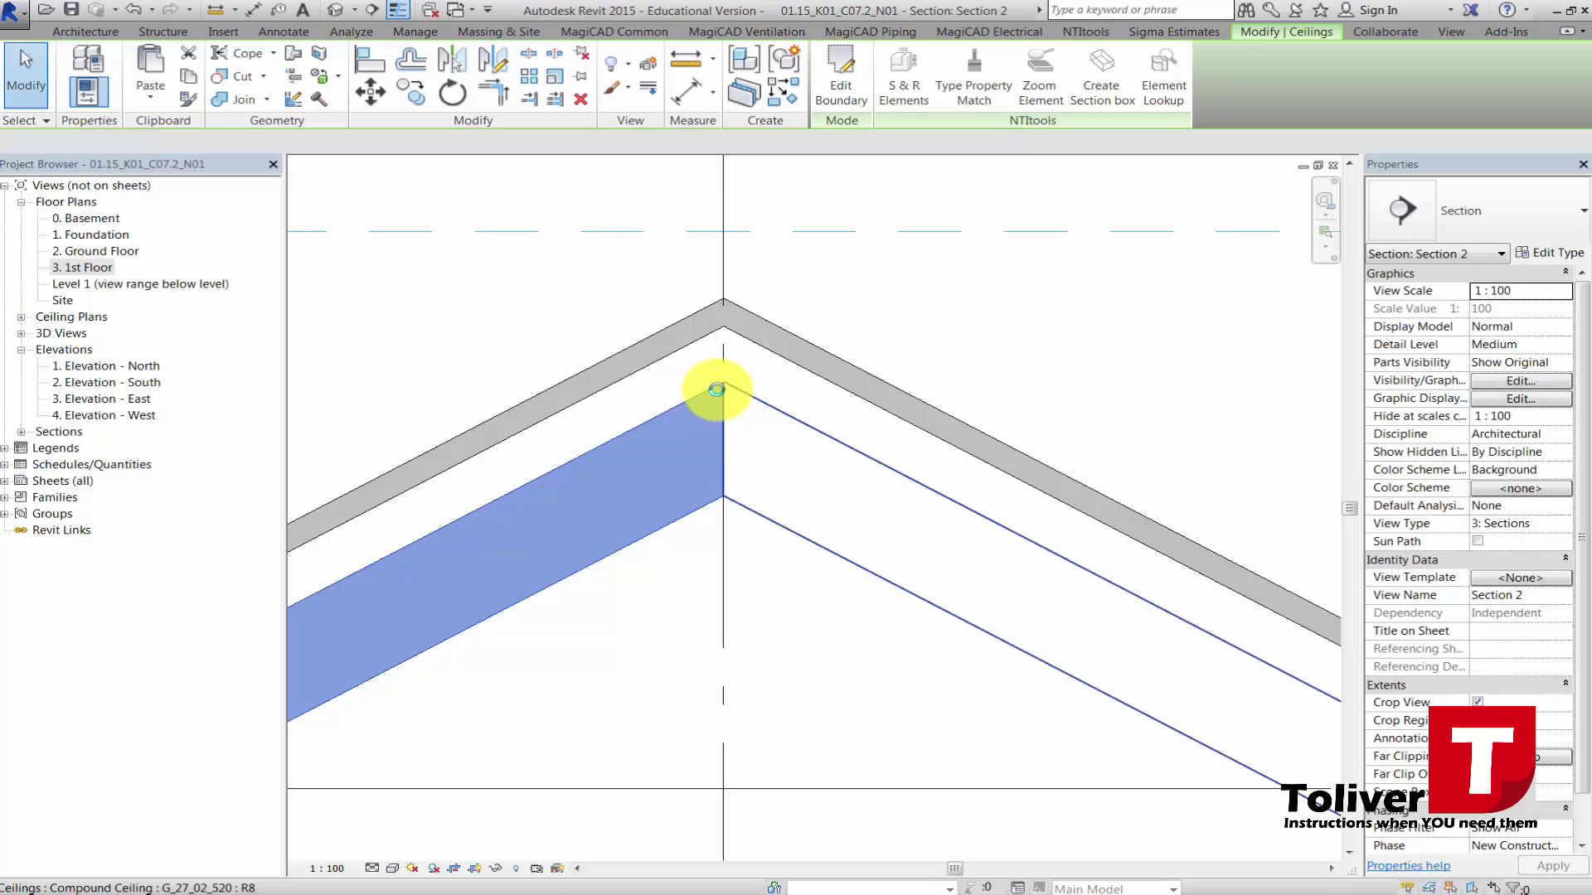
left_click(718, 388, "ctrl")
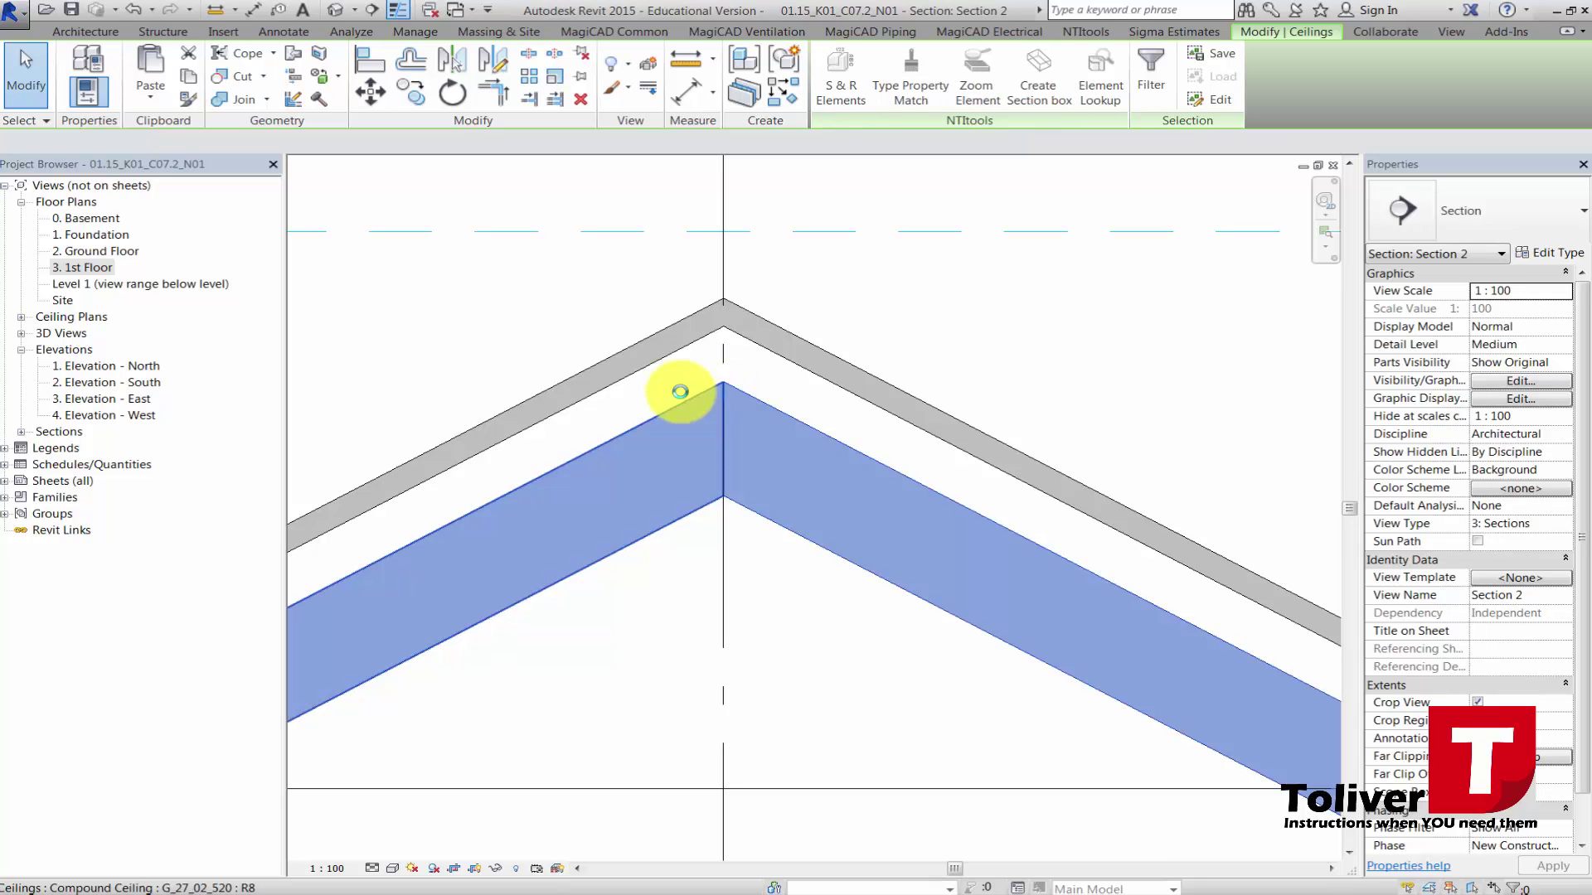
left_click(679, 392)
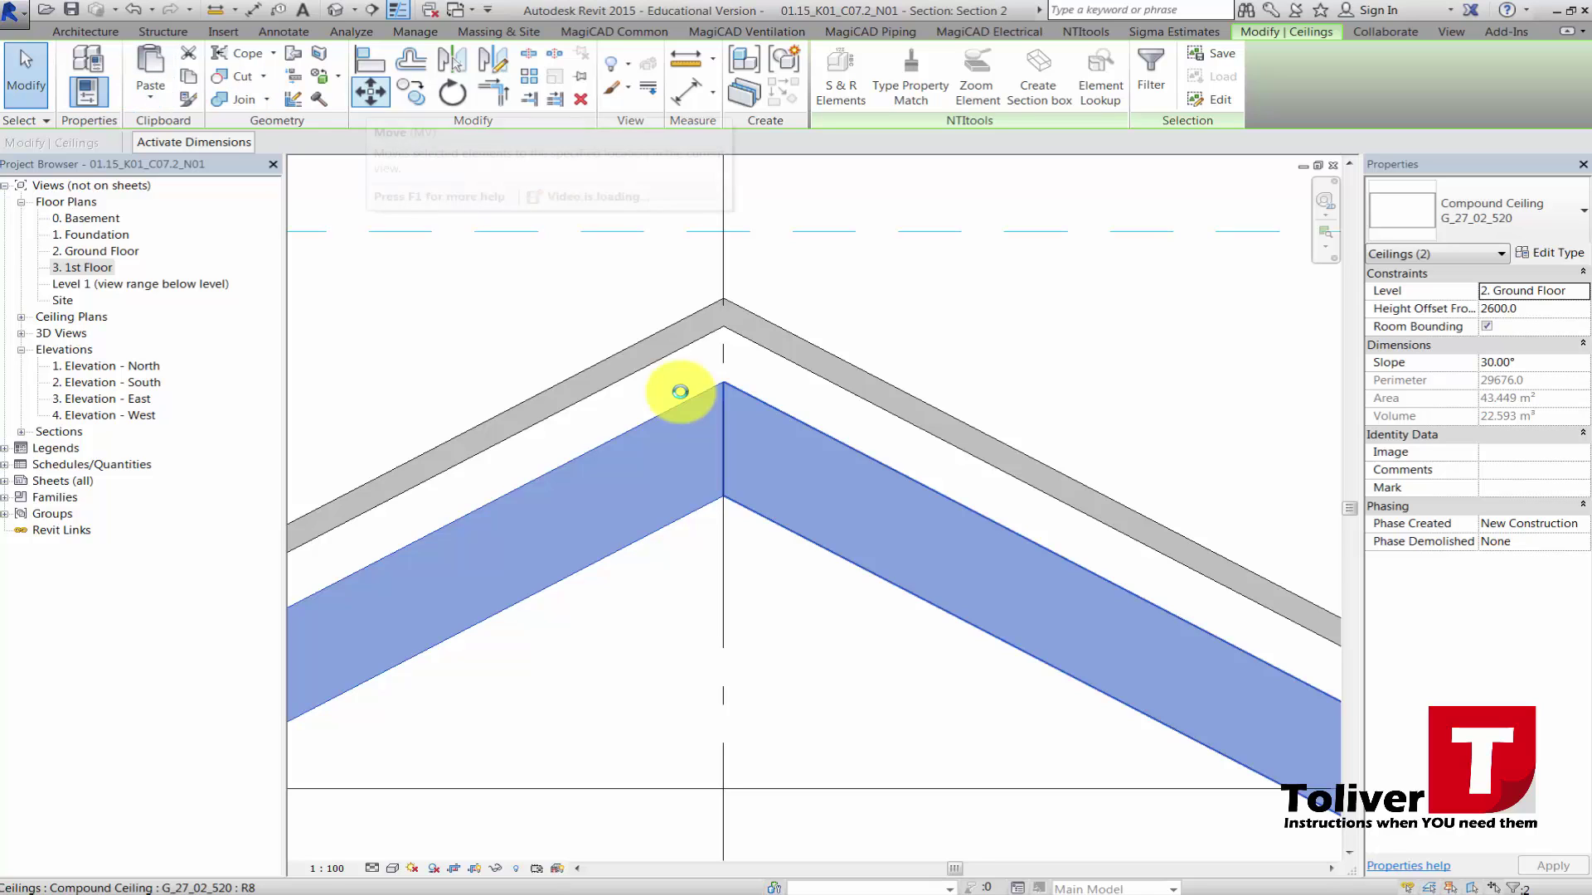
key("v")
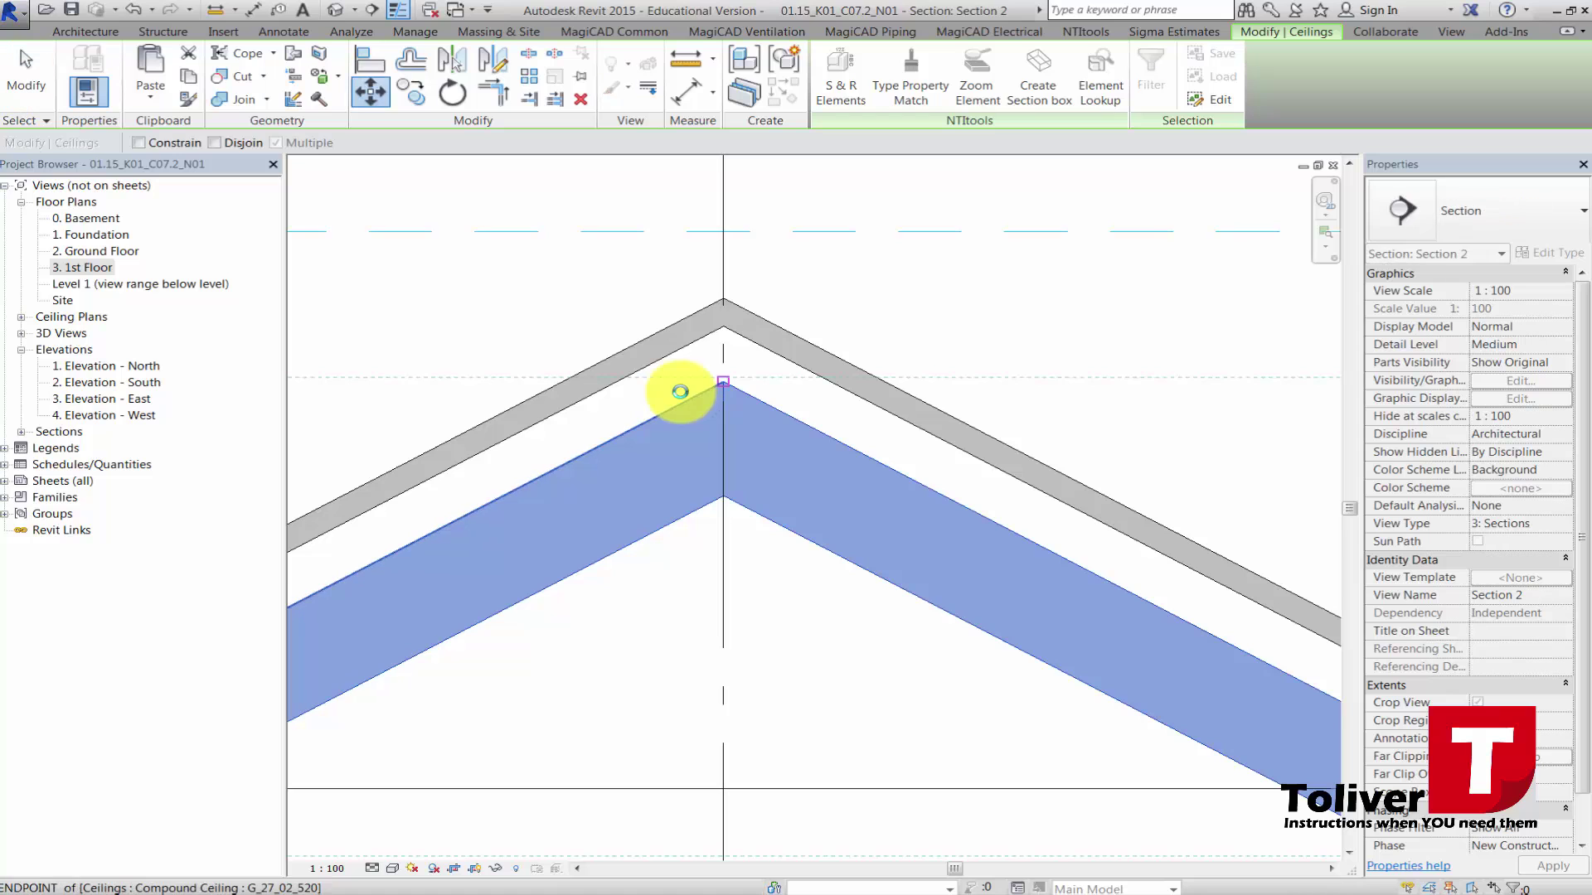
left_click(679, 391)
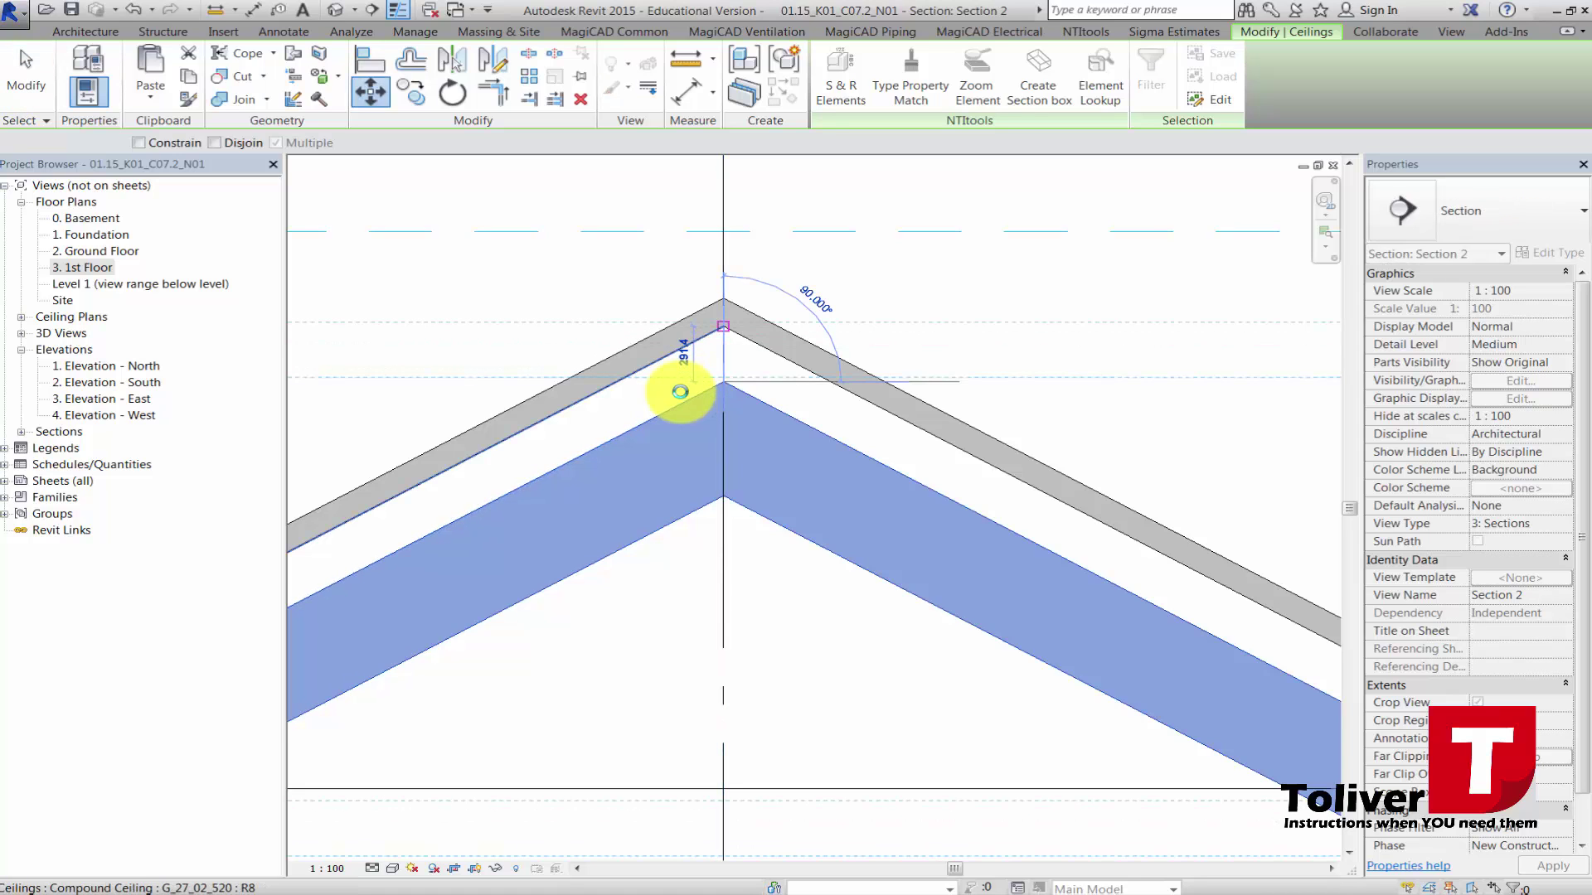
left_click(680, 391)
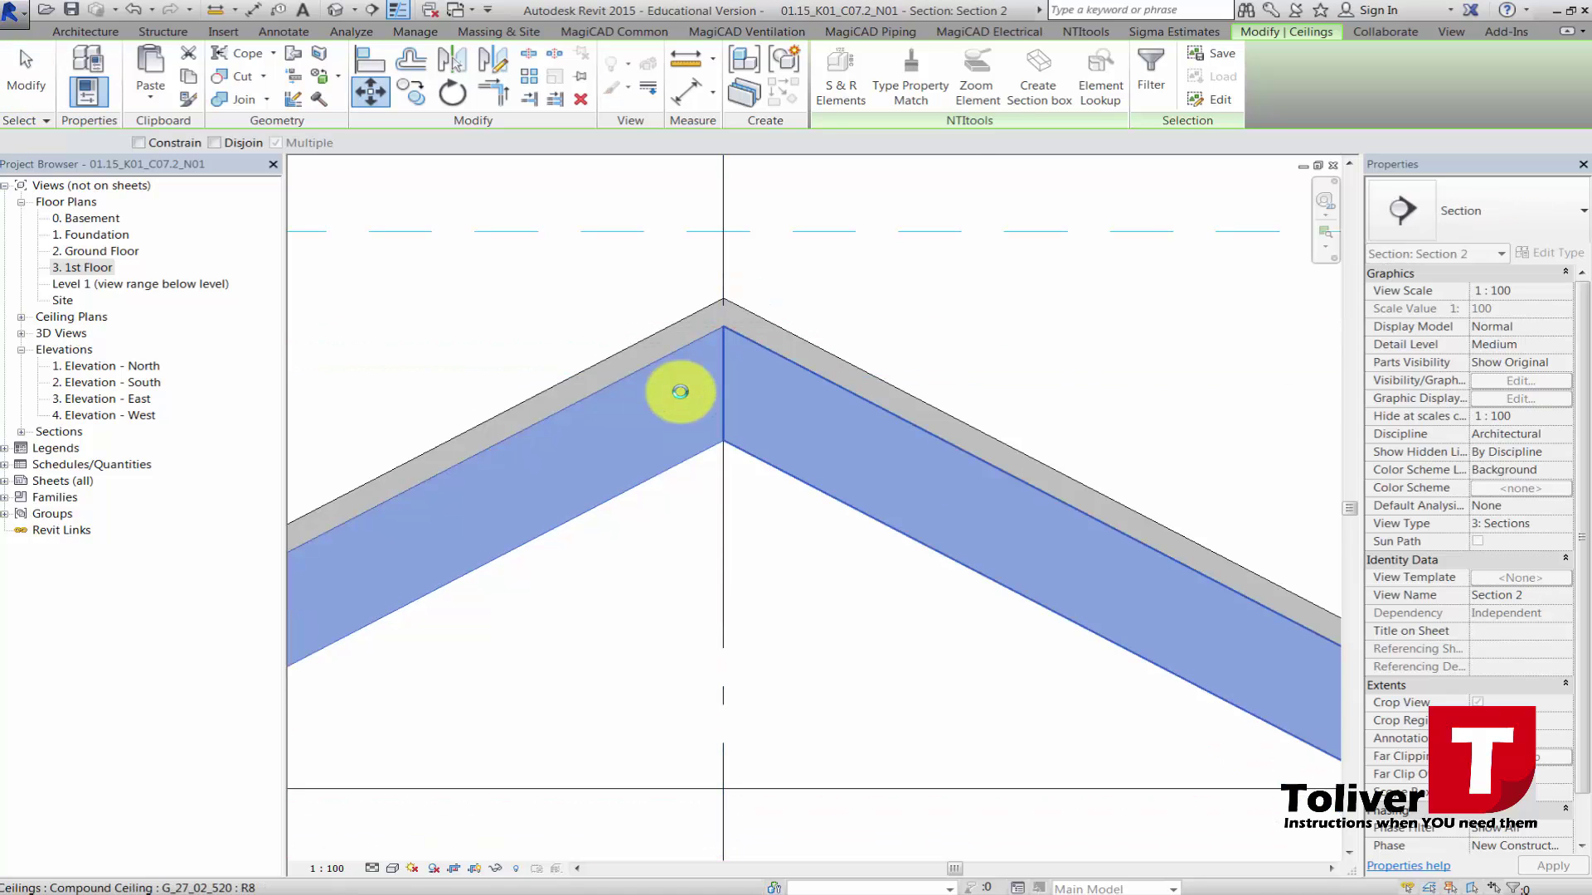
Move both sloped ceilings between grids E and H straight up so their upper ridge corner meets the roof's underside.
scroll(679, 391, "down", 6)
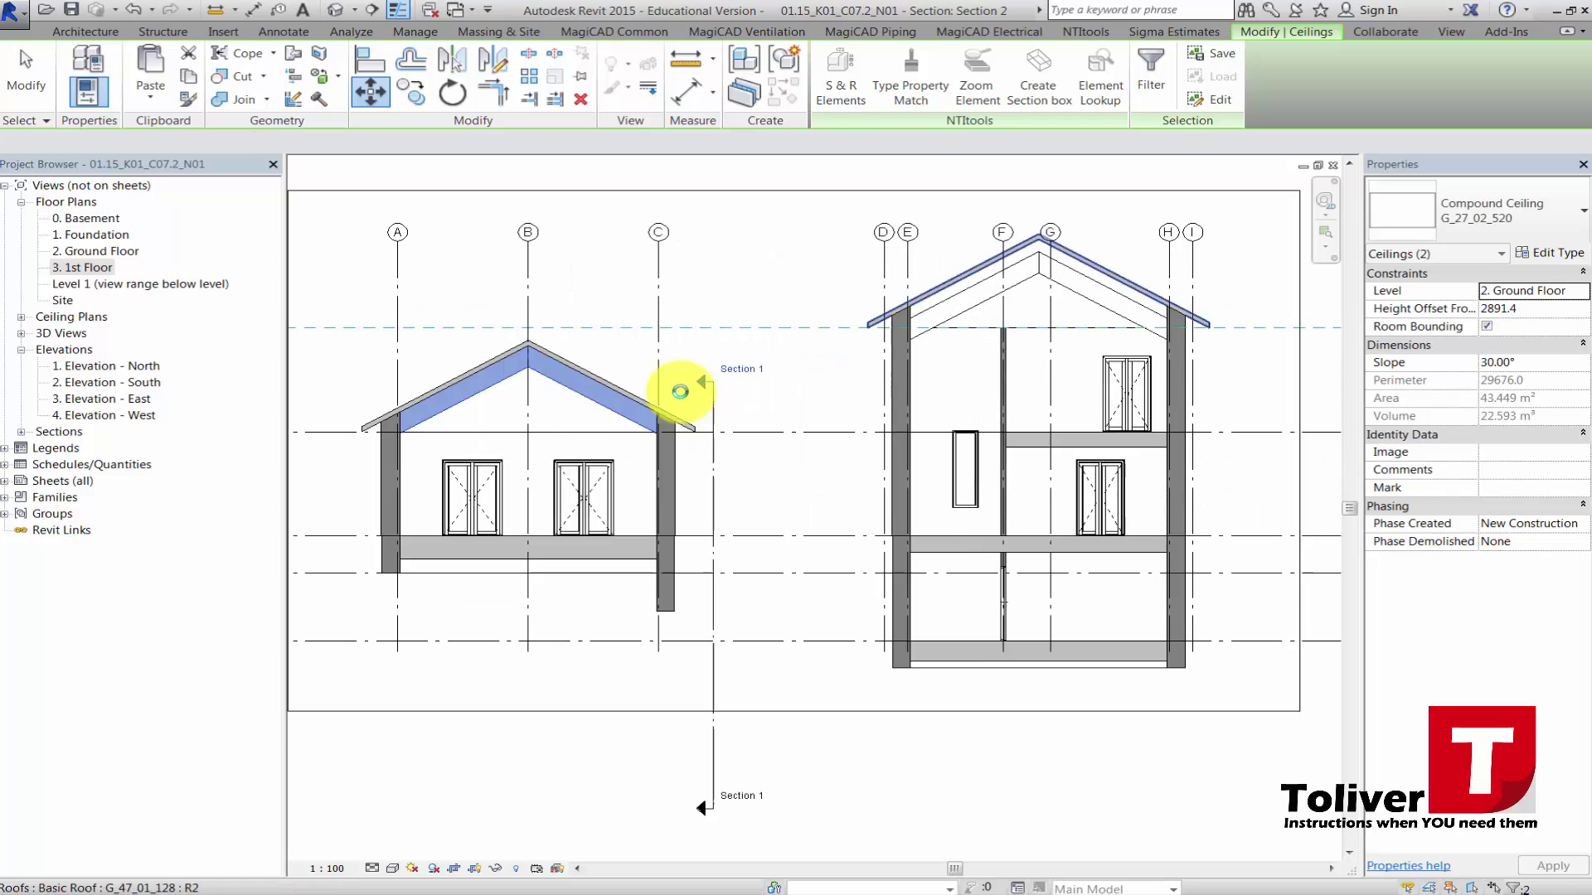
scroll(679, 391, "up", 6)
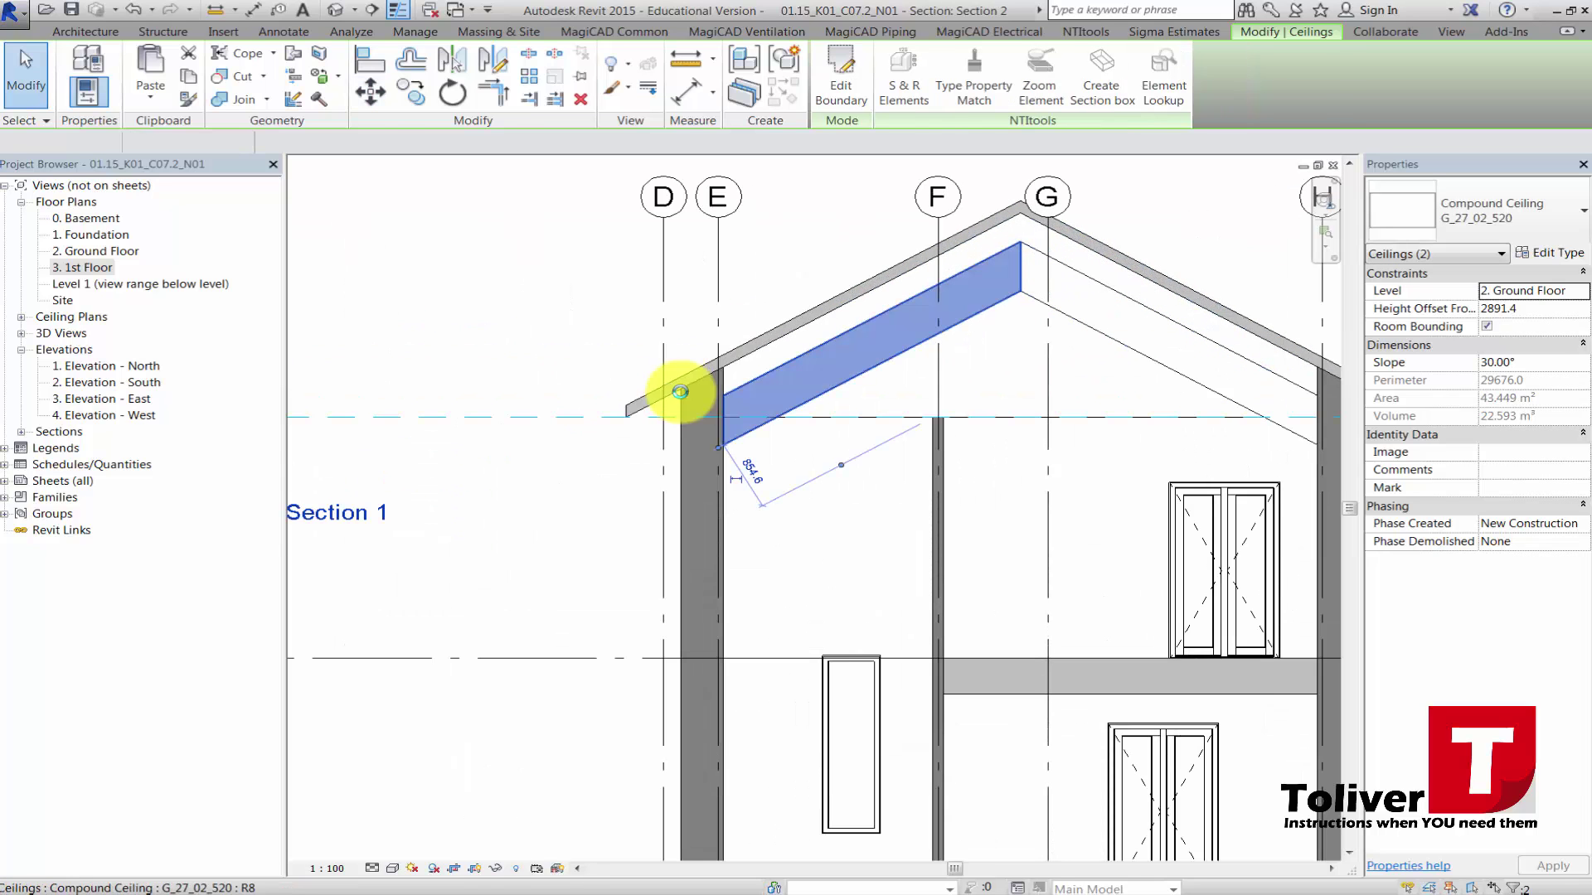
scroll(679, 391, "up", 2)
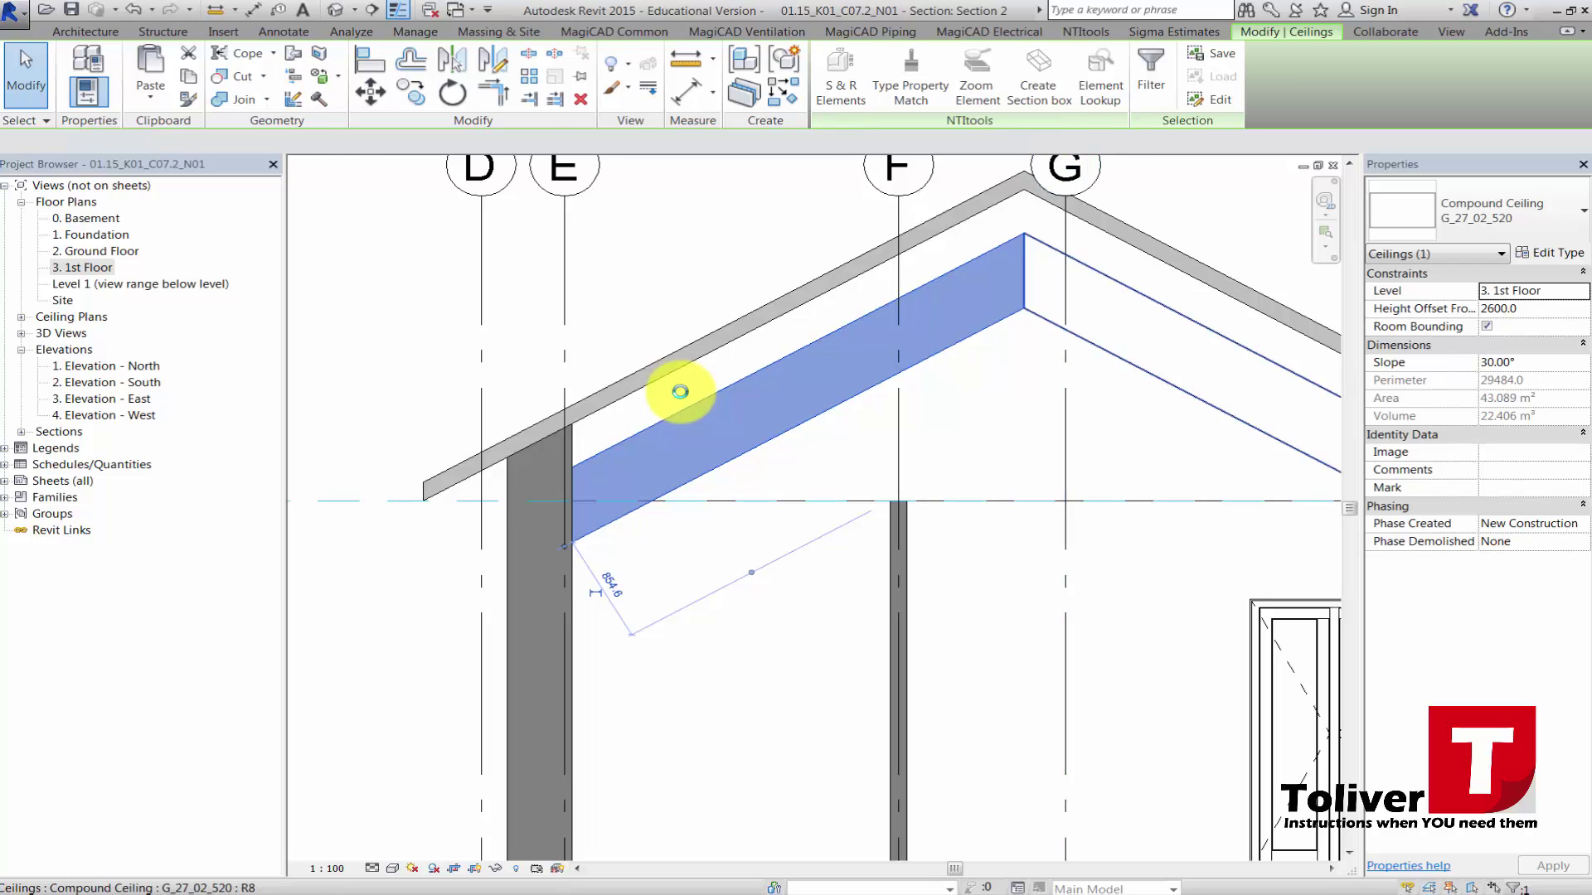
scroll(679, 391, "up", 1)
key("m")
key("v")
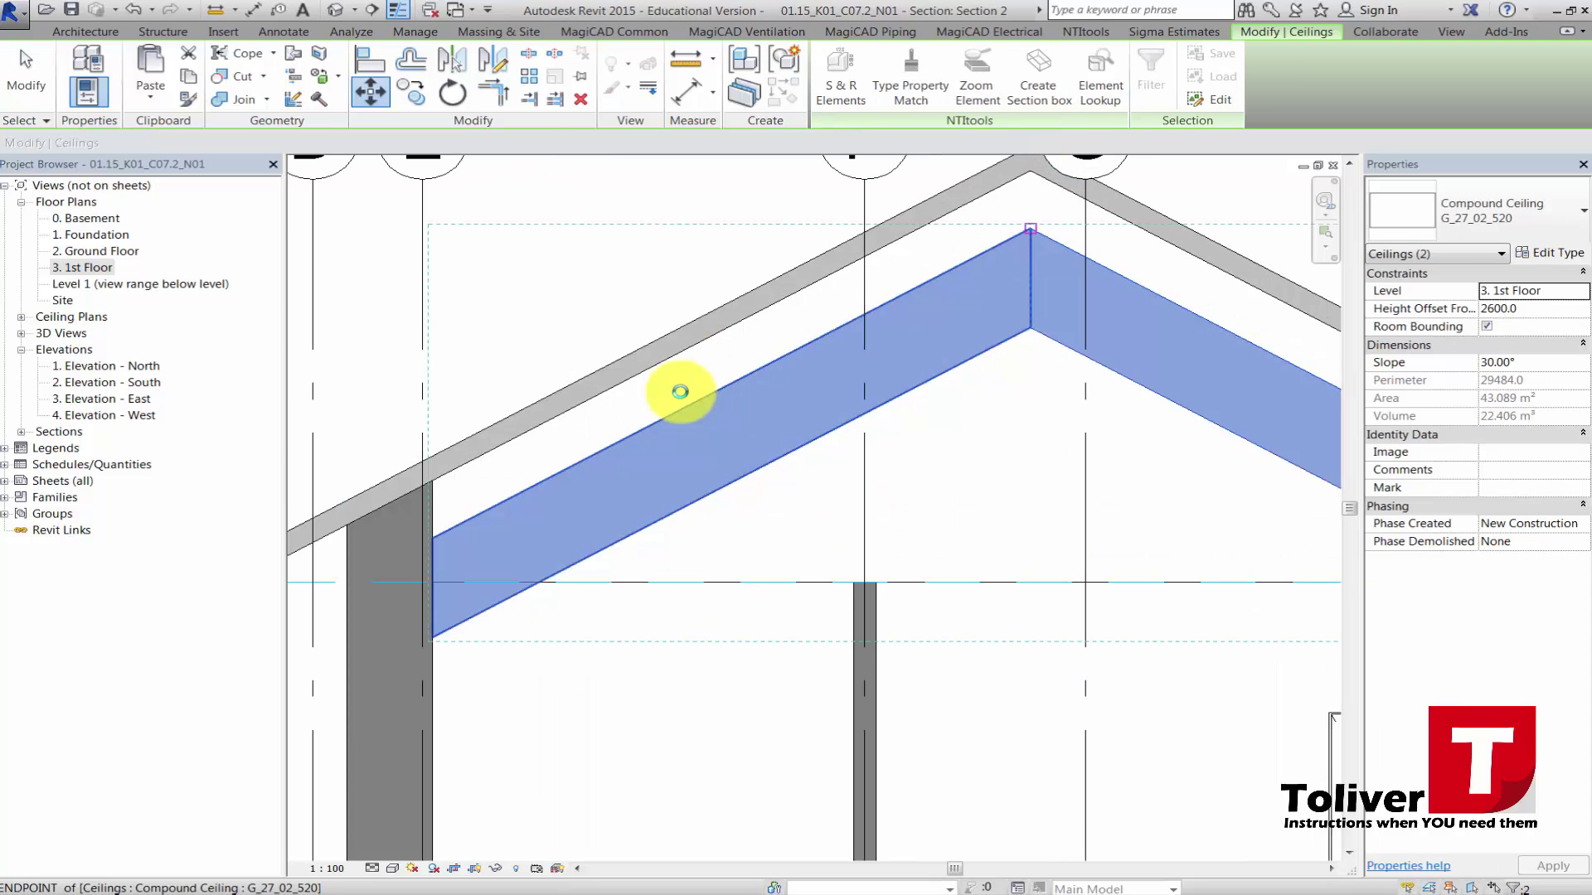
left_click(1031, 229)
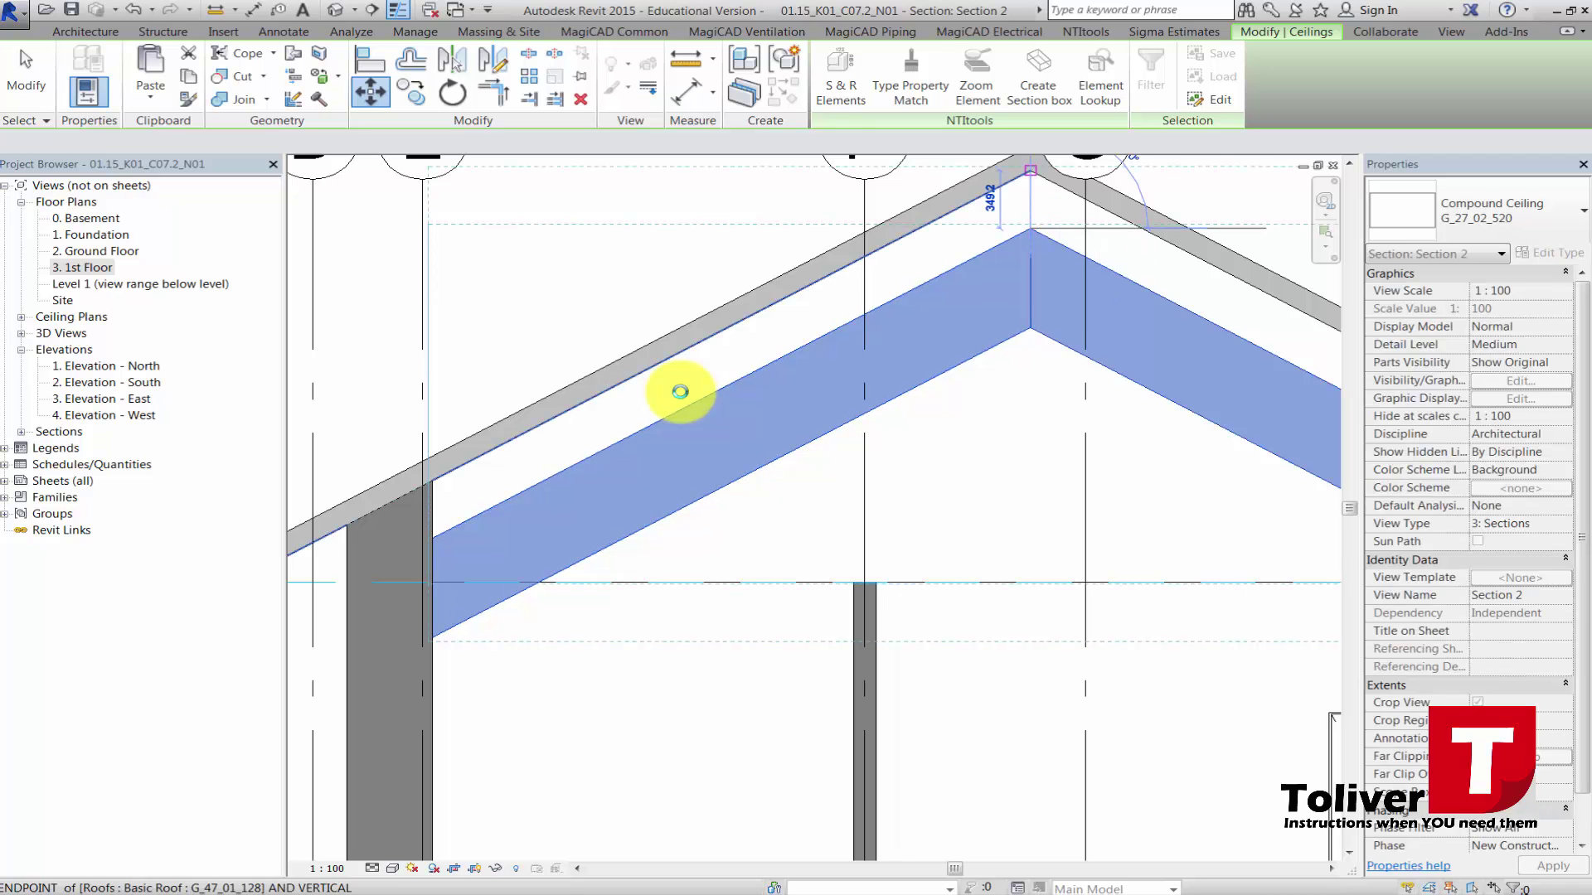
key("Escape")
key("Escape")
scroll(680, 392, "down", 4)
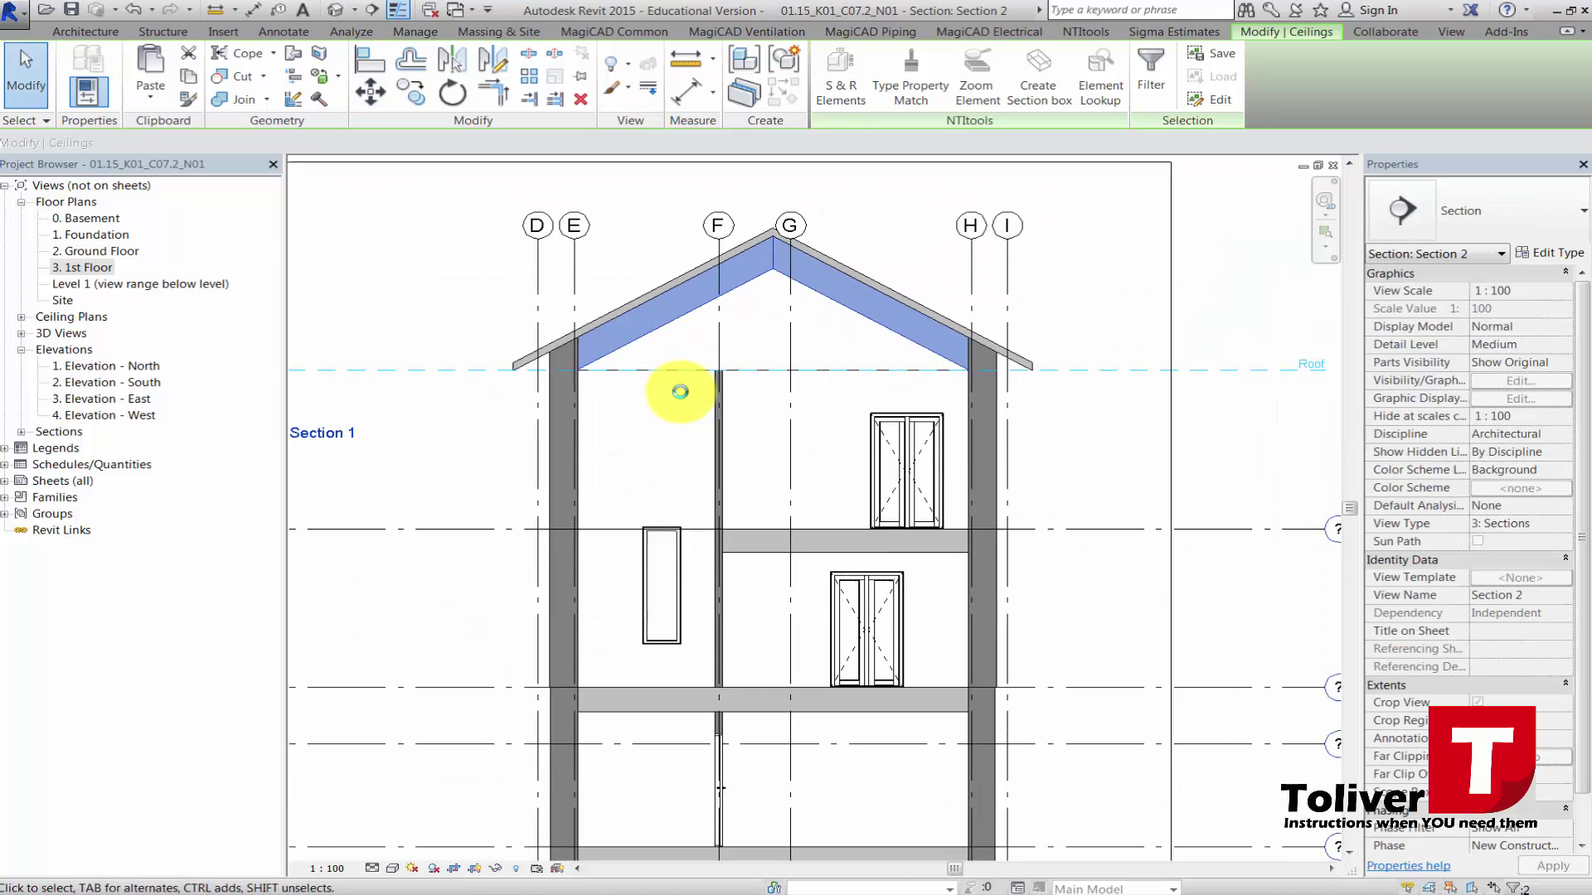
Examine the raised ceilings under the taller building's roof in the 3D view and return to the 1st Floor plan.
scroll(680, 391, "down", 1)
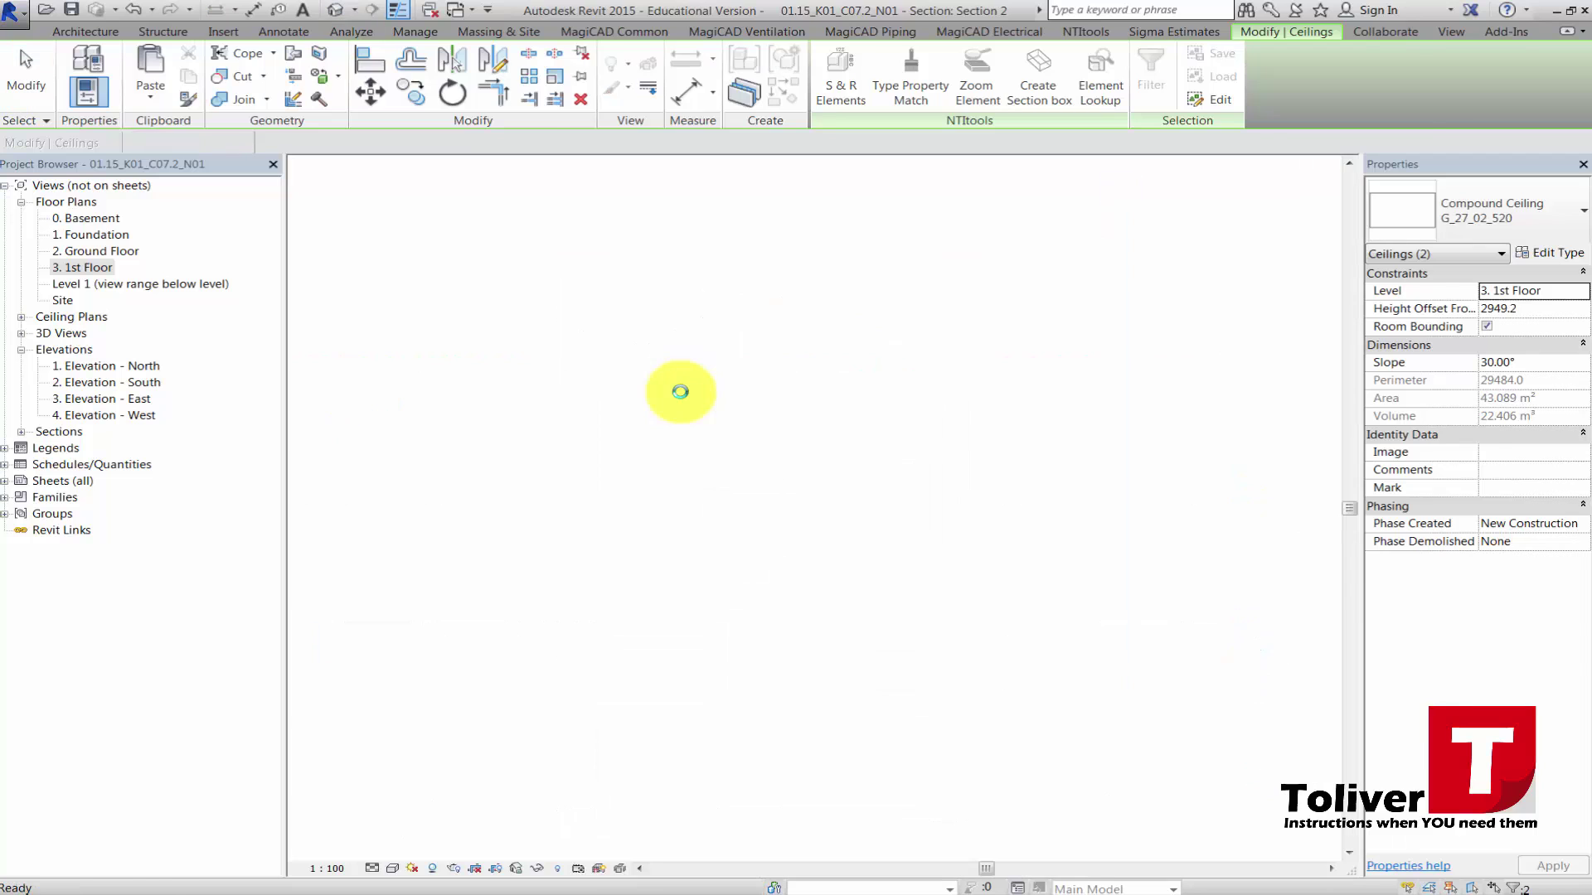
scroll(680, 391, "down", 1)
middle_click_drag(680, 391, 680, 391, "shift")
scroll(680, 391, "up", 5)
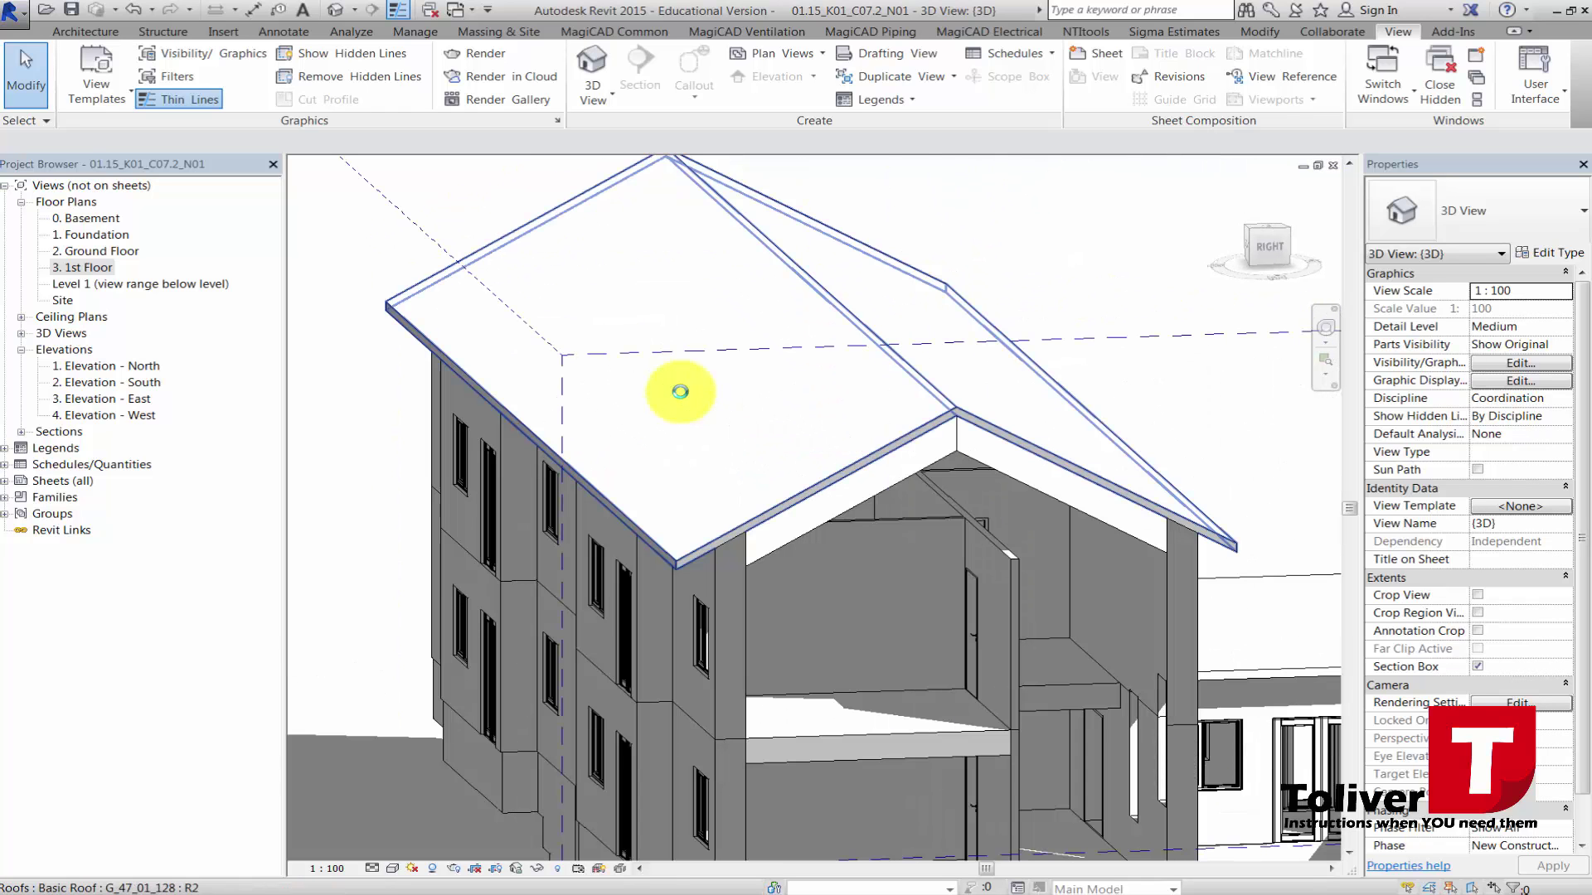
key("ctrl+Tab")
scroll(680, 392, "up", 4)
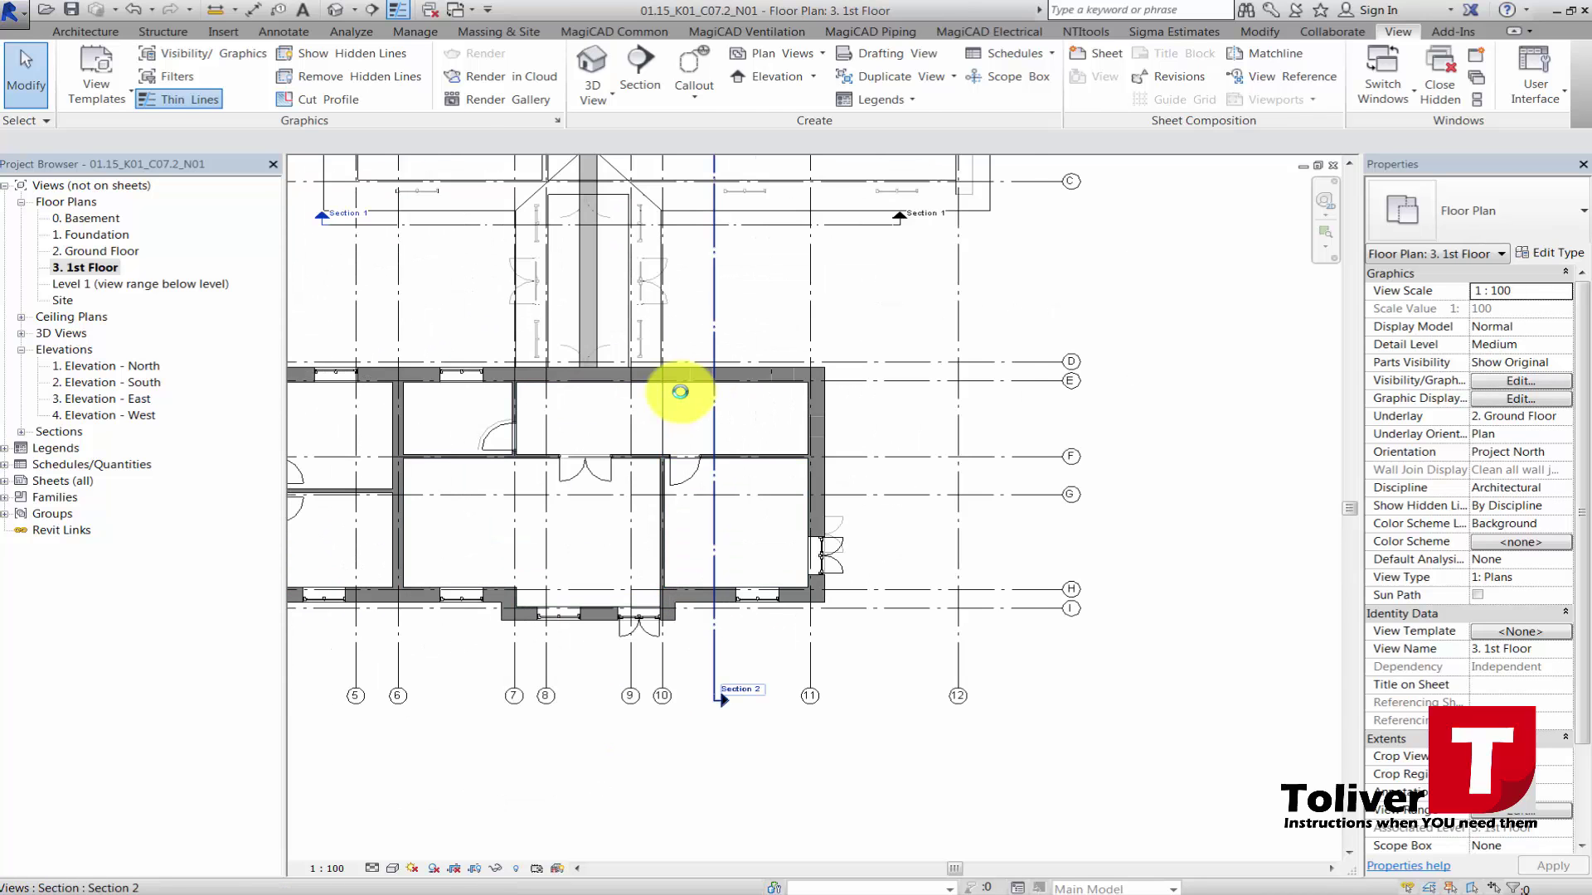
Move the Section 2 line to between grids 8 and 9 so it cuts through the projecting bay, and open its view.
left_click(714, 423)
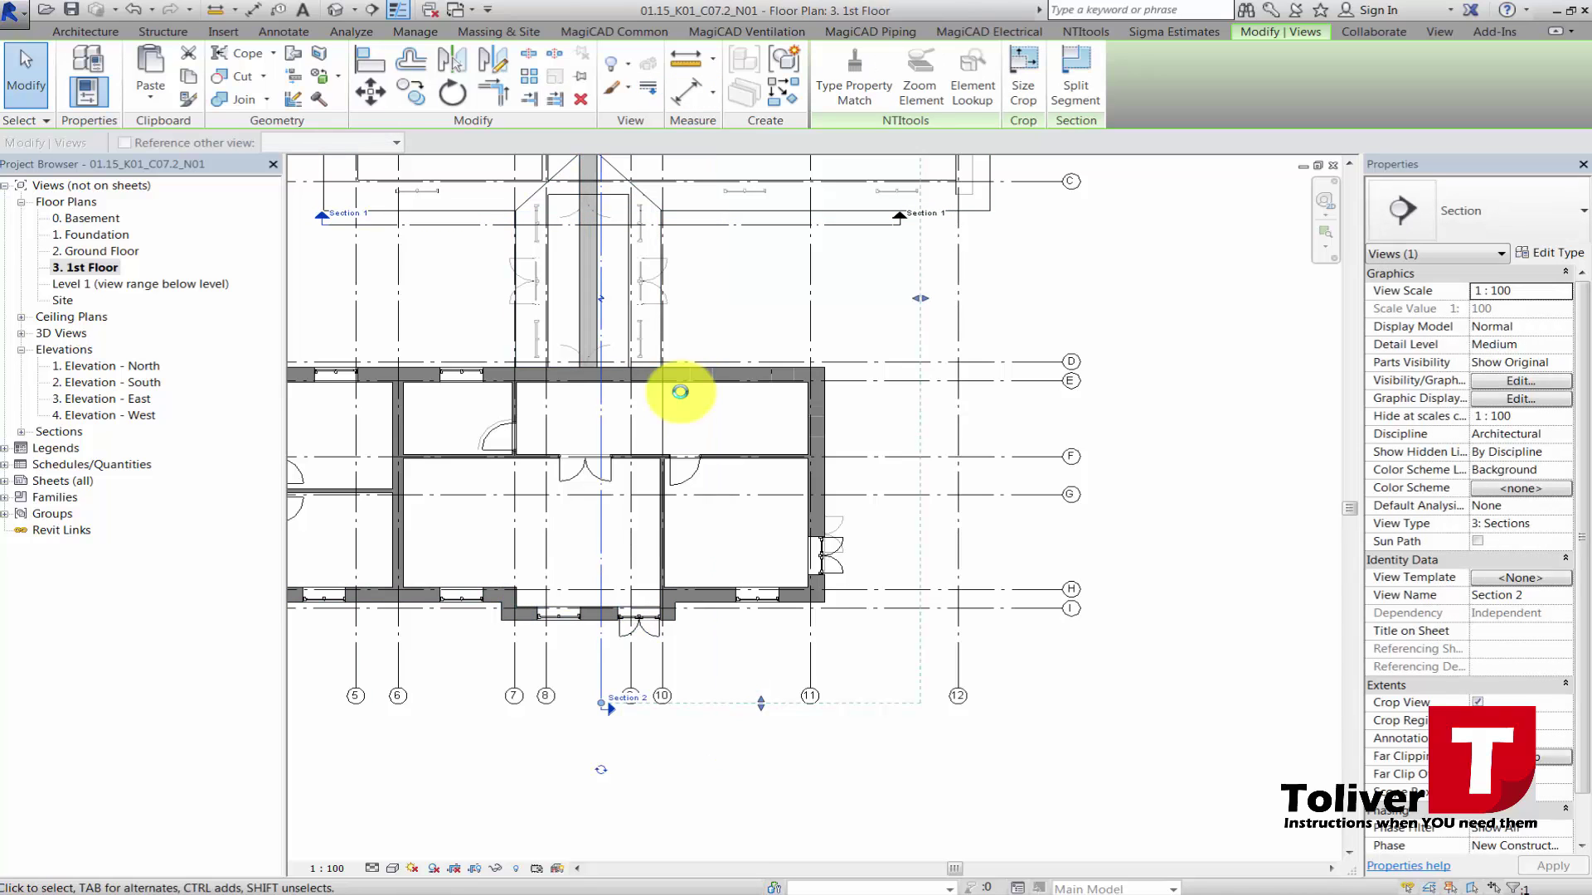
right_click(680, 391)
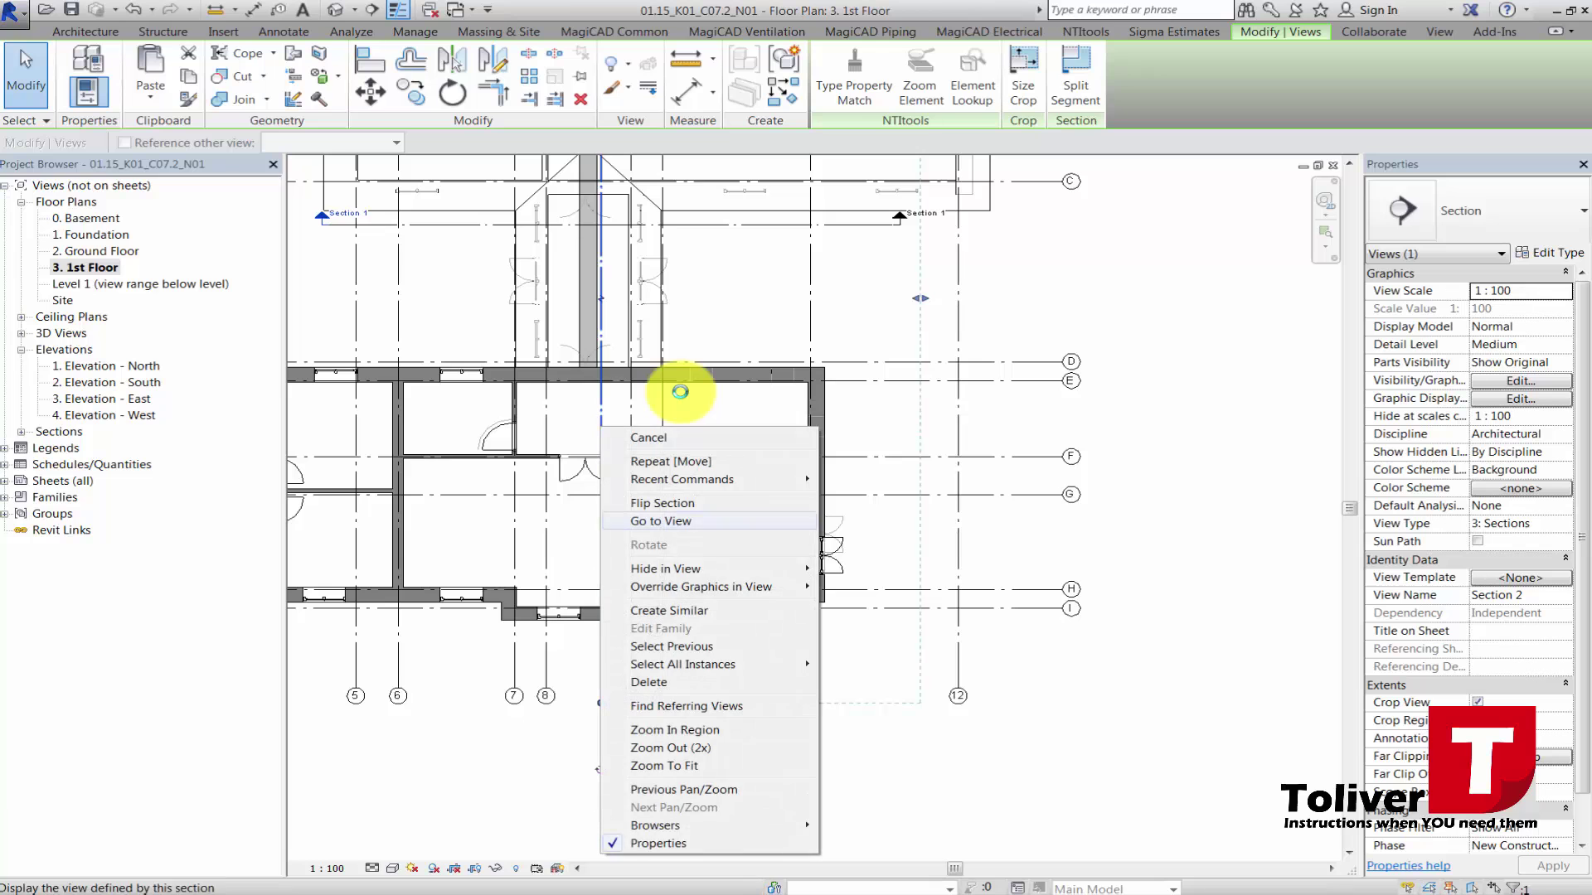
key("Return")
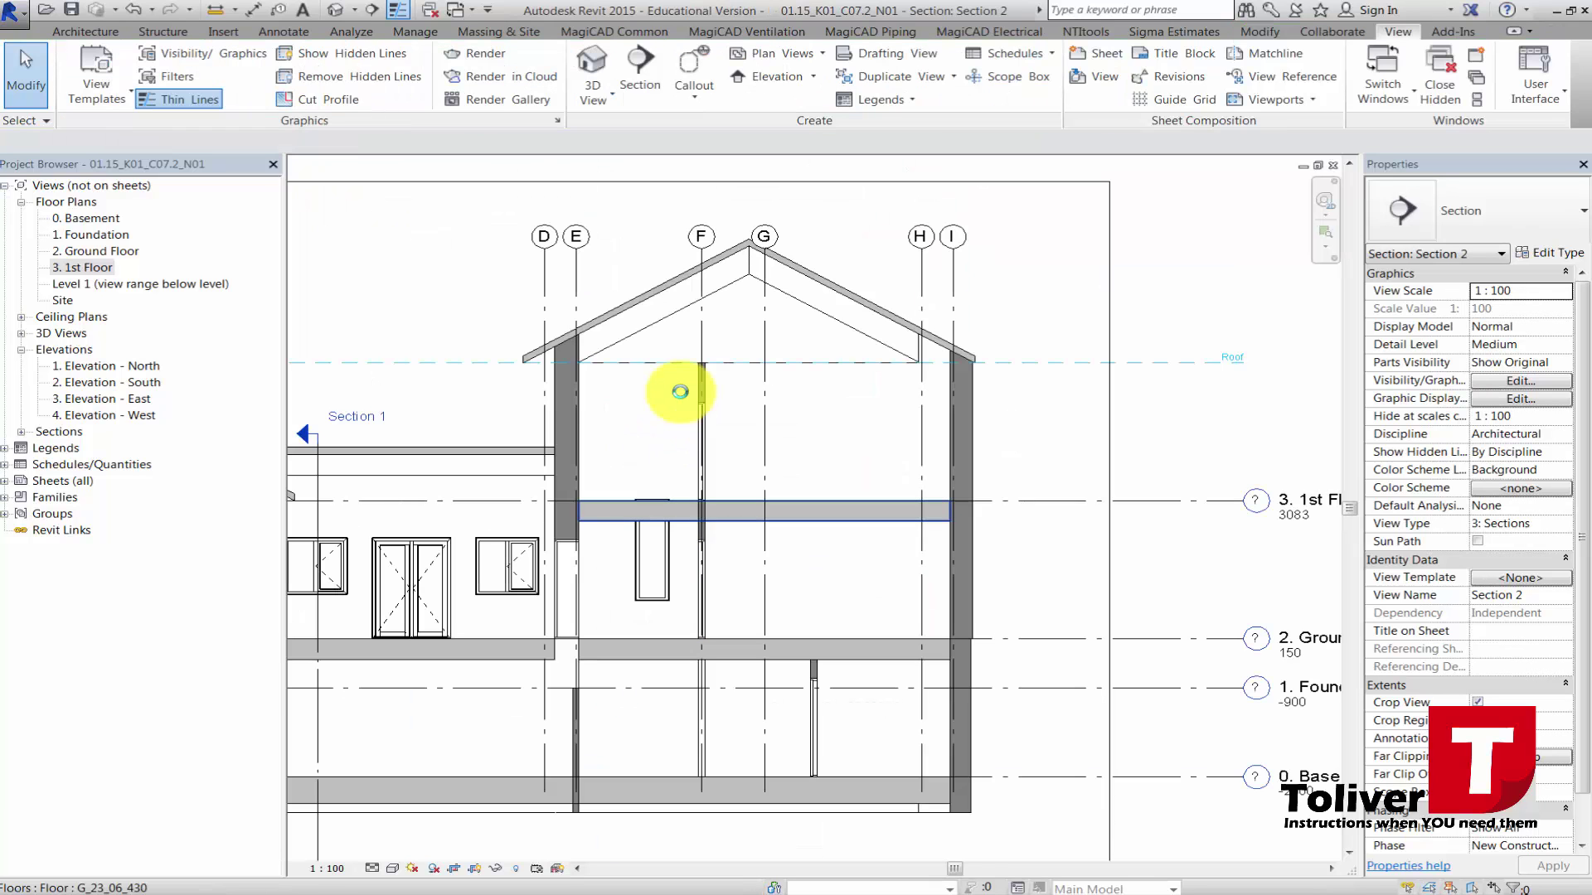
scroll(680, 391, "up", 3)
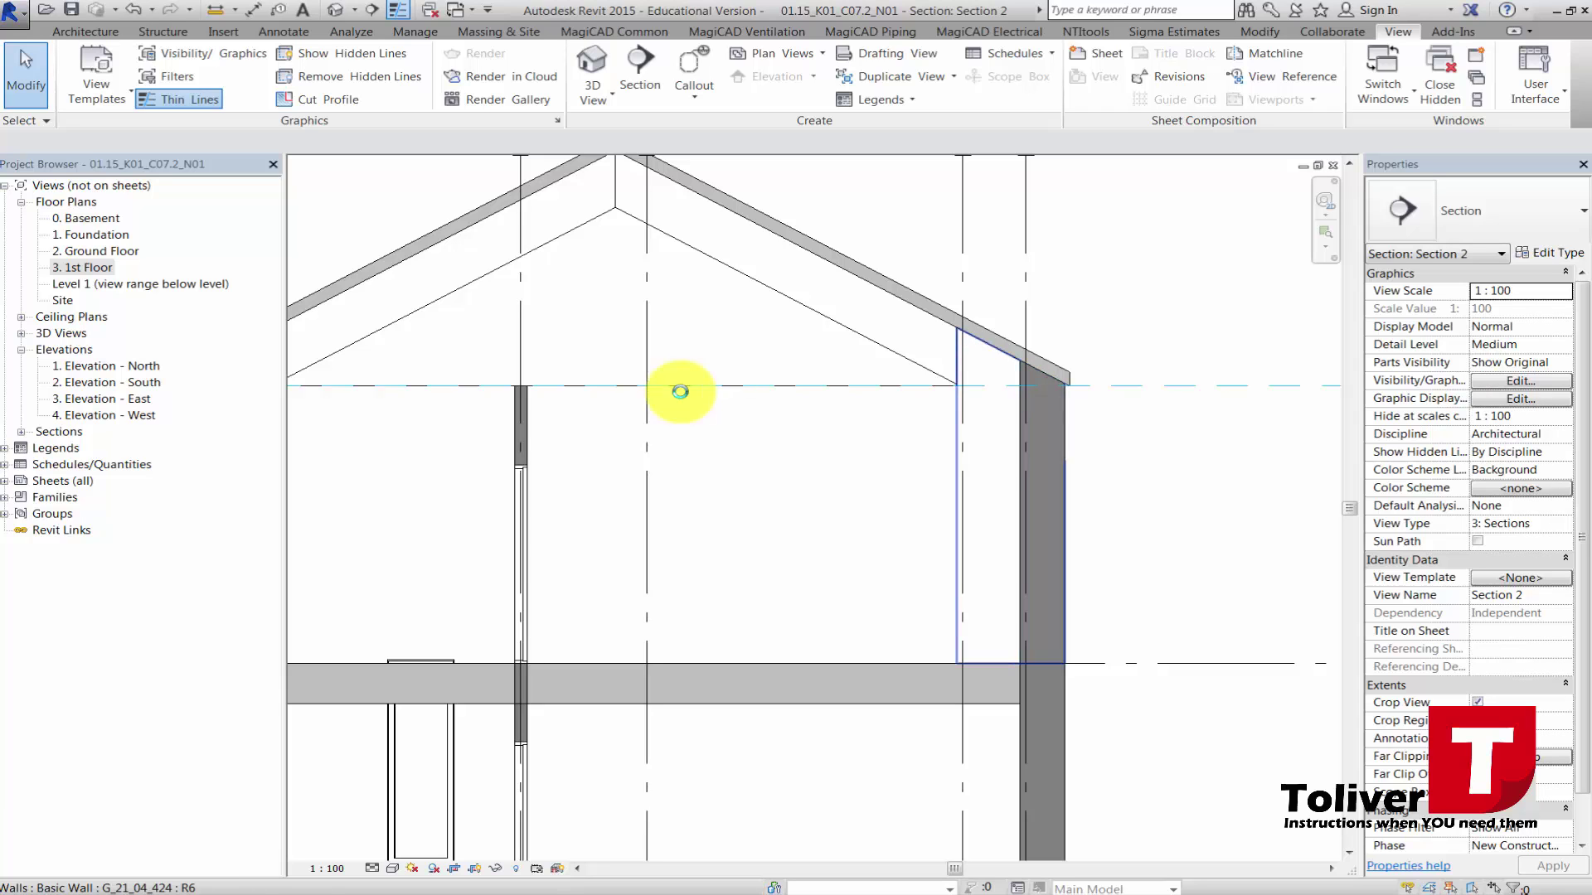
Open the boundary of the sloped ceiling on the grid H side of the taller building's roof for editing in the 1st Floor plan.
left_click(680, 392)
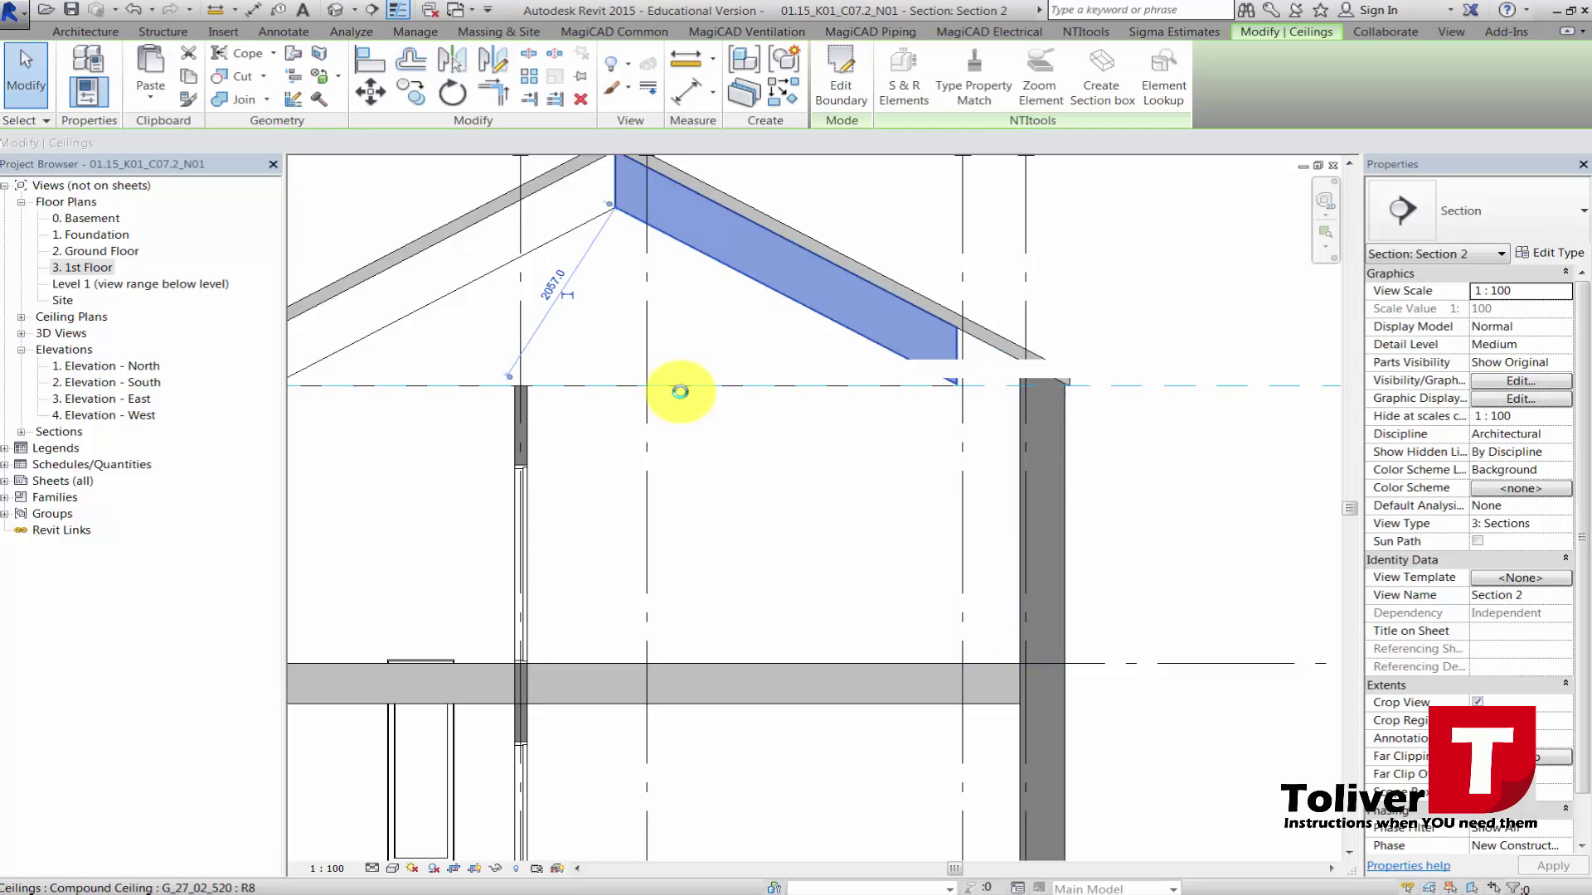
double_click(680, 392)
key("Down")
key("Down")
key("Down")
key("Return")
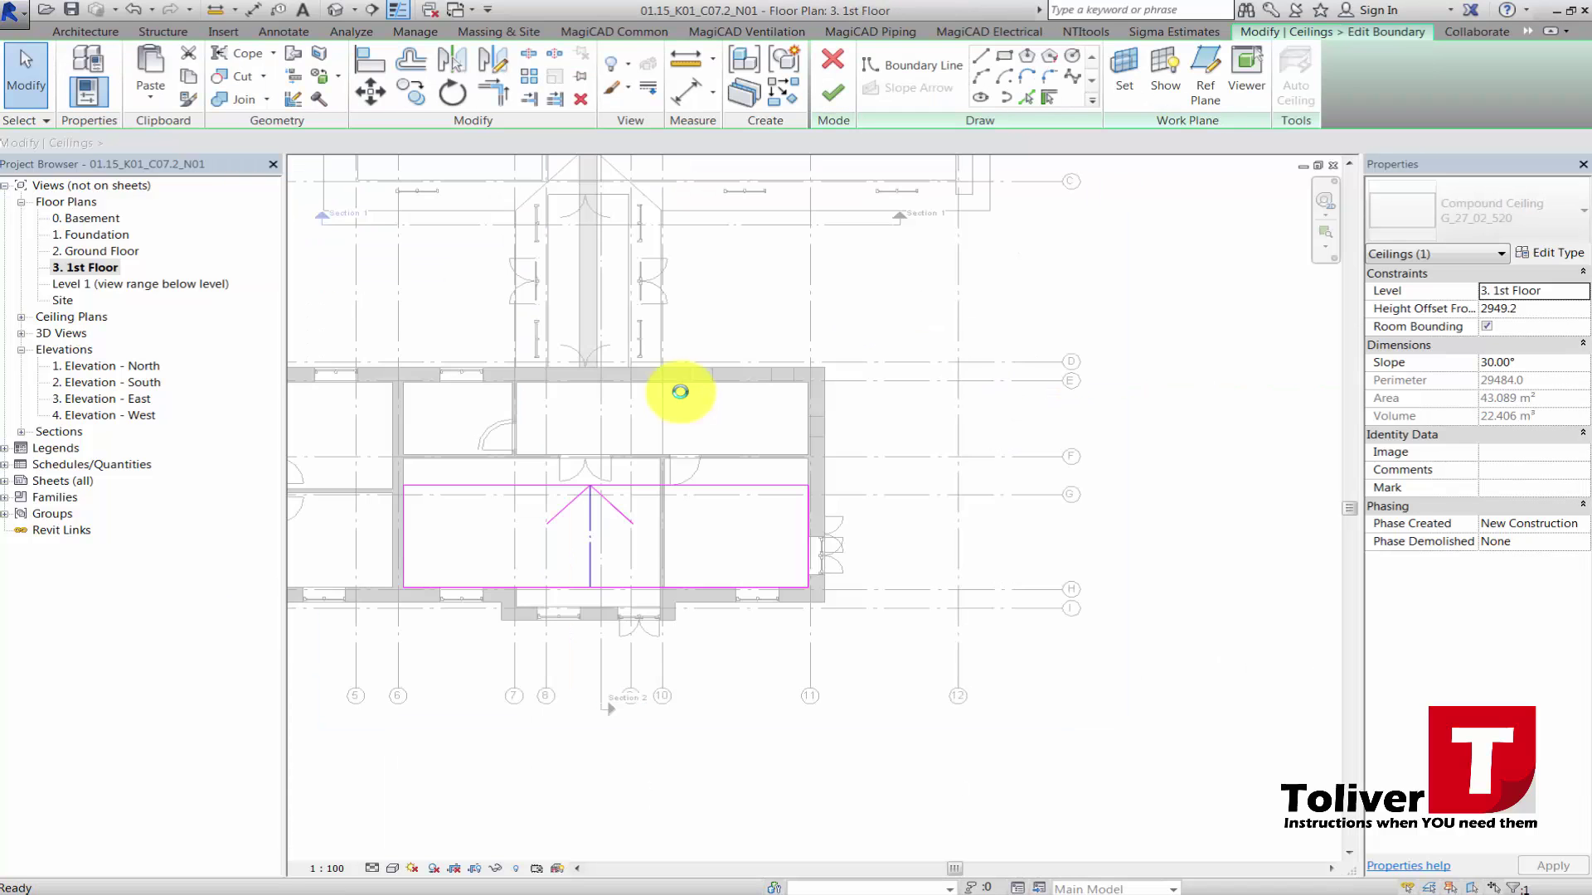
scroll(680, 392, "up", 4)
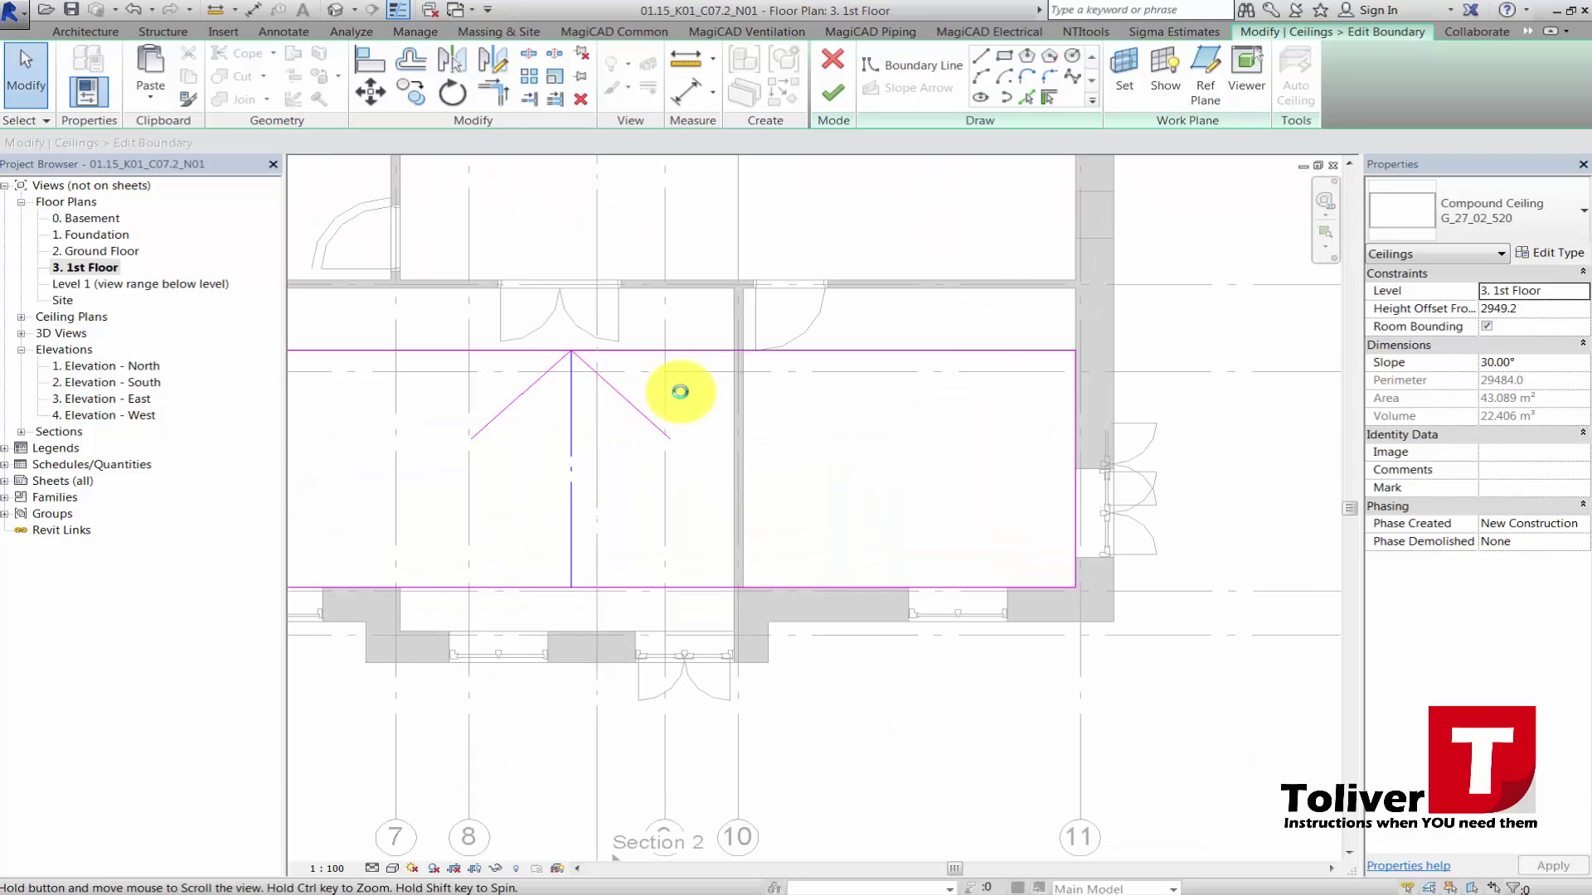
middle_click_drag(679, 391, 929, 263)
scroll(929, 263, "up", 1)
Sketch boundary lines along the inner wall faces of the bay between grids 7 and 10, 600 mm deep and 4092 mm wide.
left_click(981, 56)
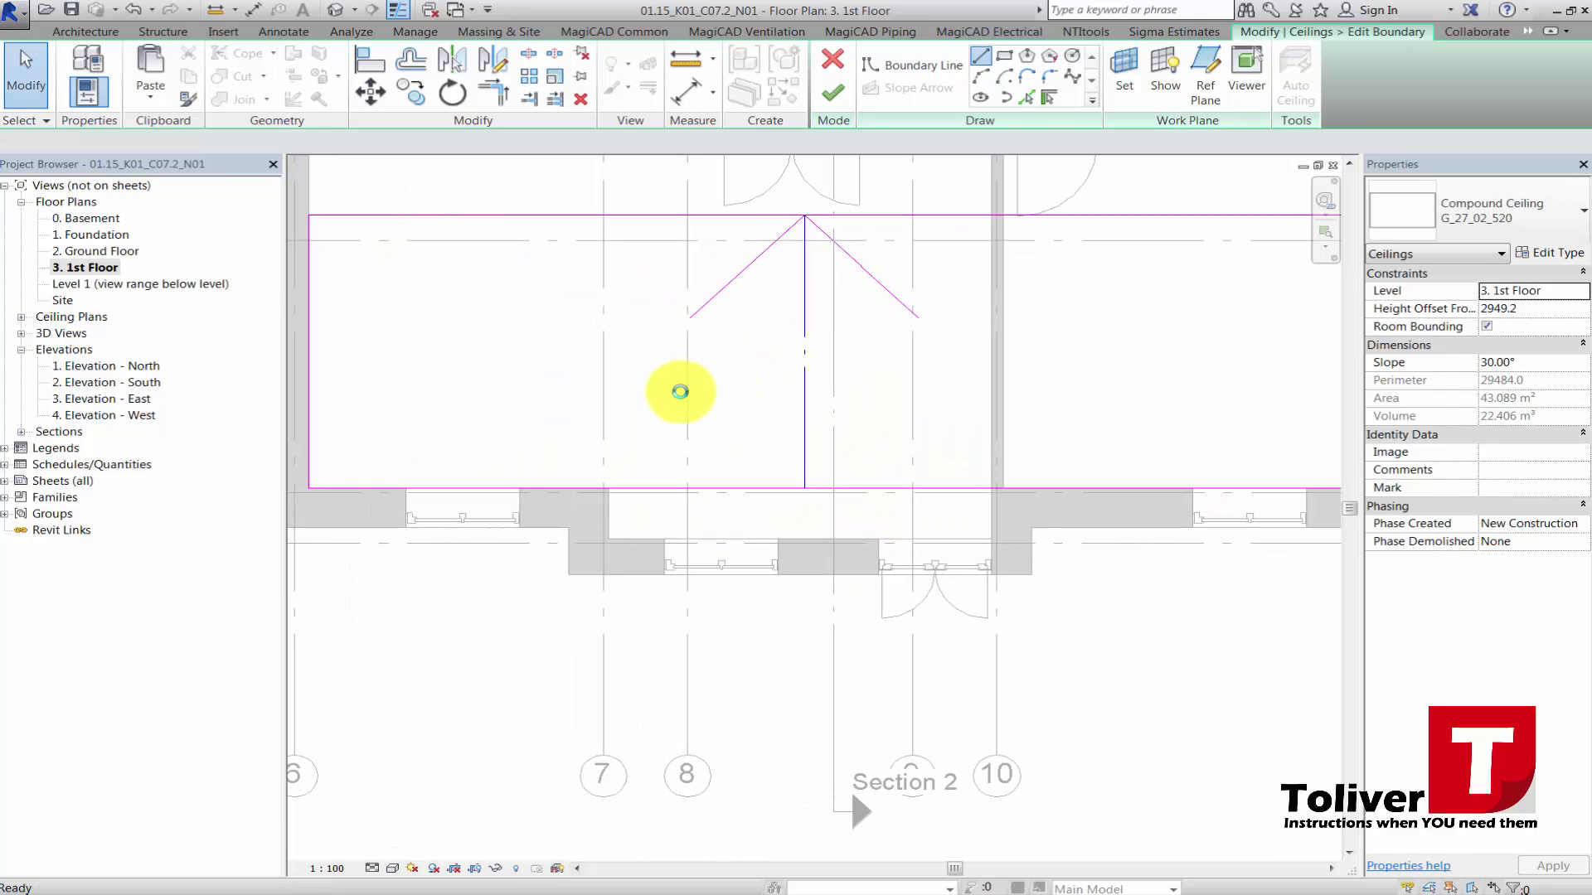
scroll(1026, 516, "up", 6)
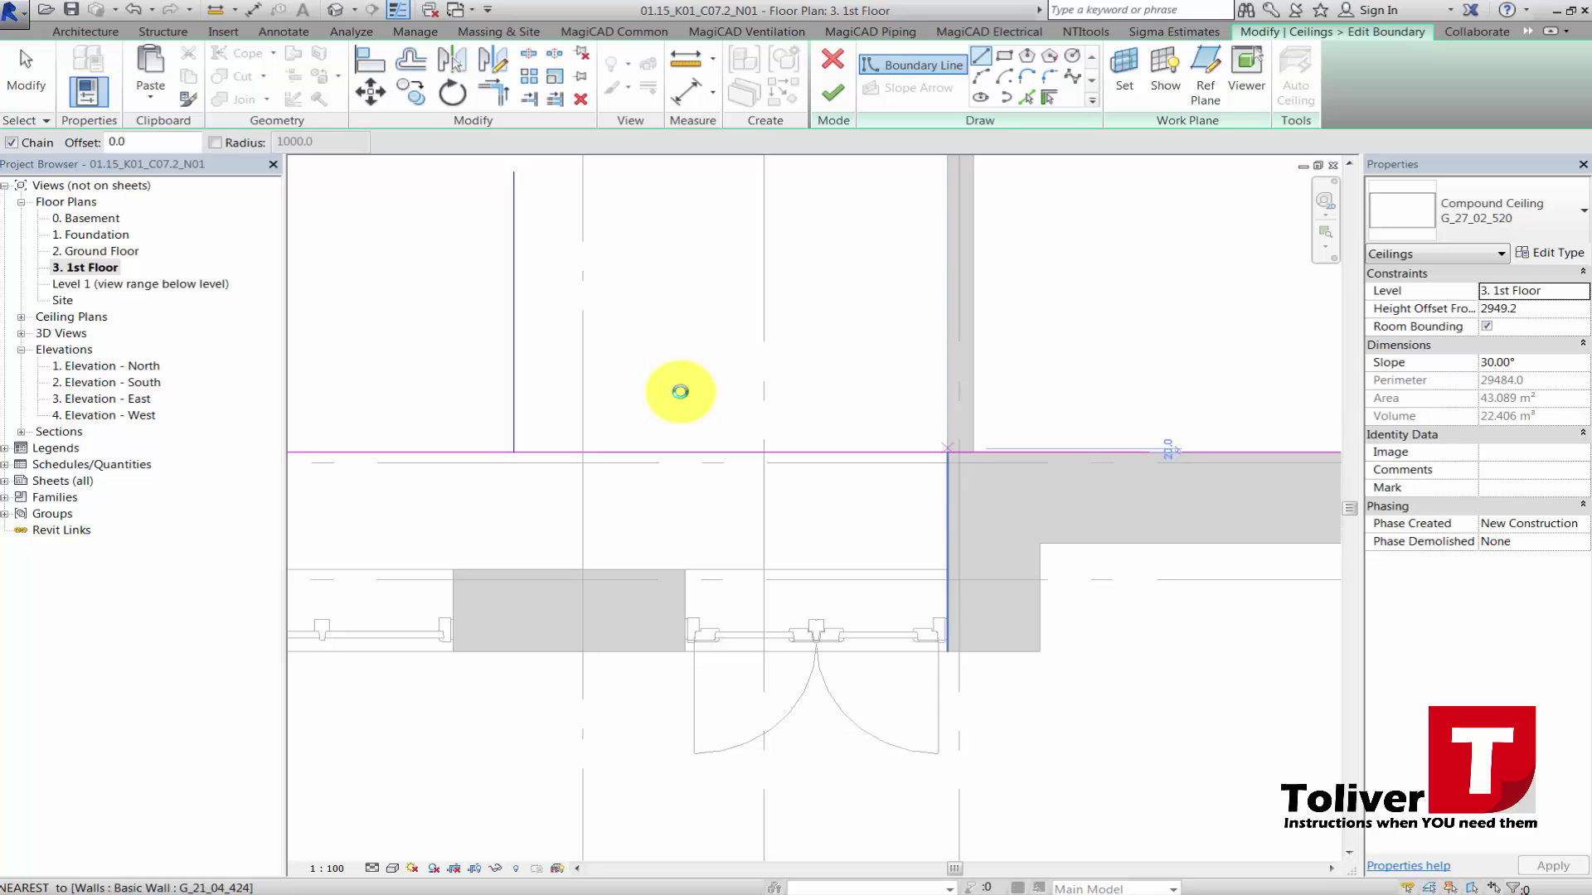
left_click(947, 451)
scroll(947, 572, "up", 2)
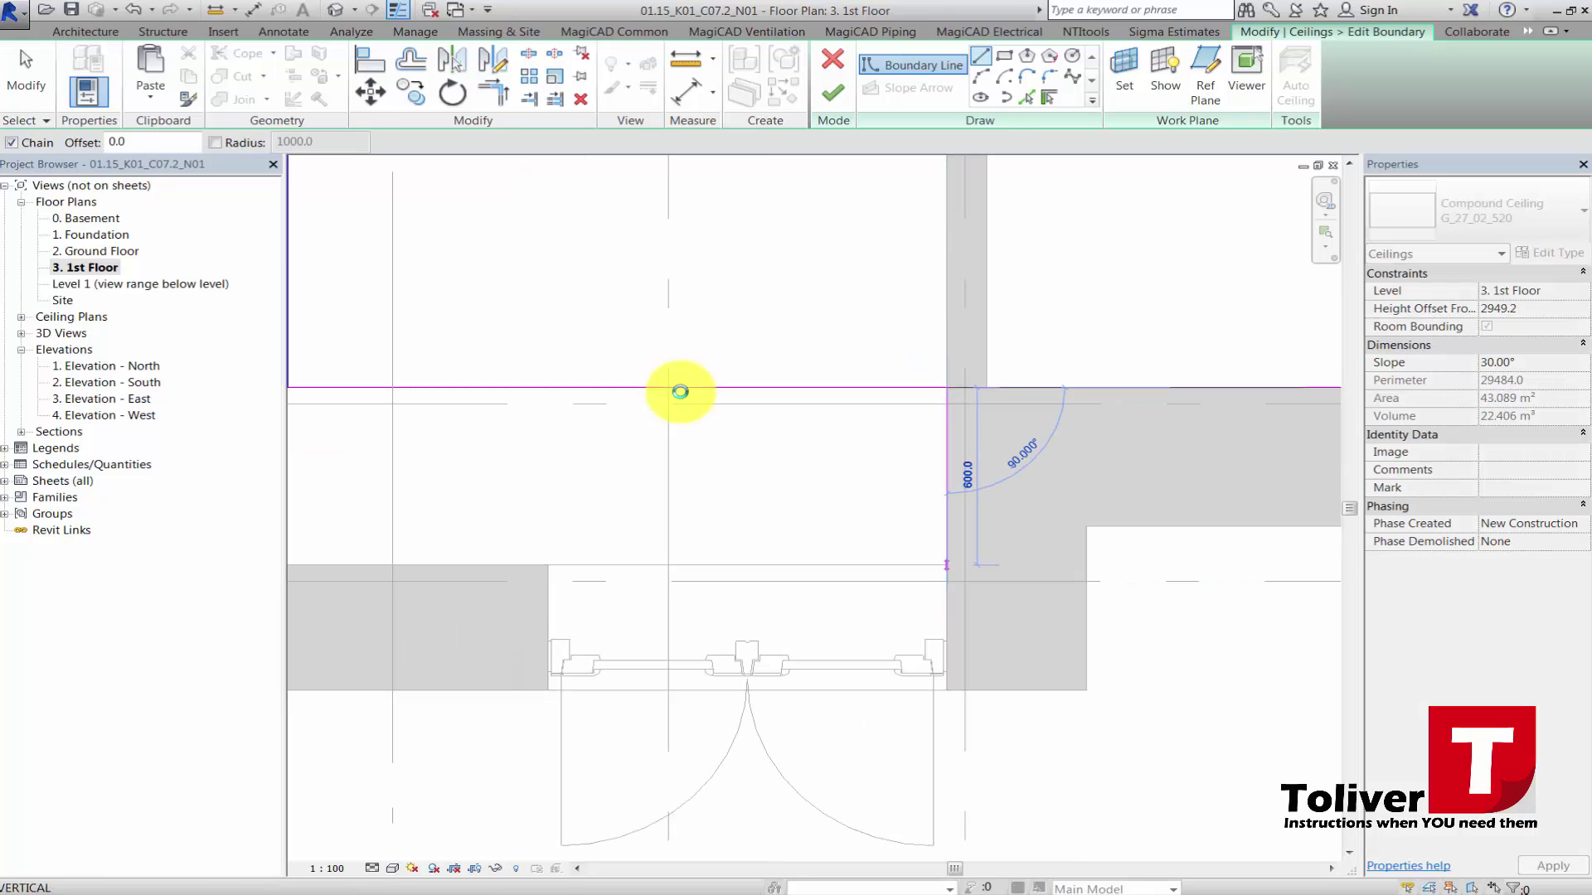
scroll(680, 392, "down", 2)
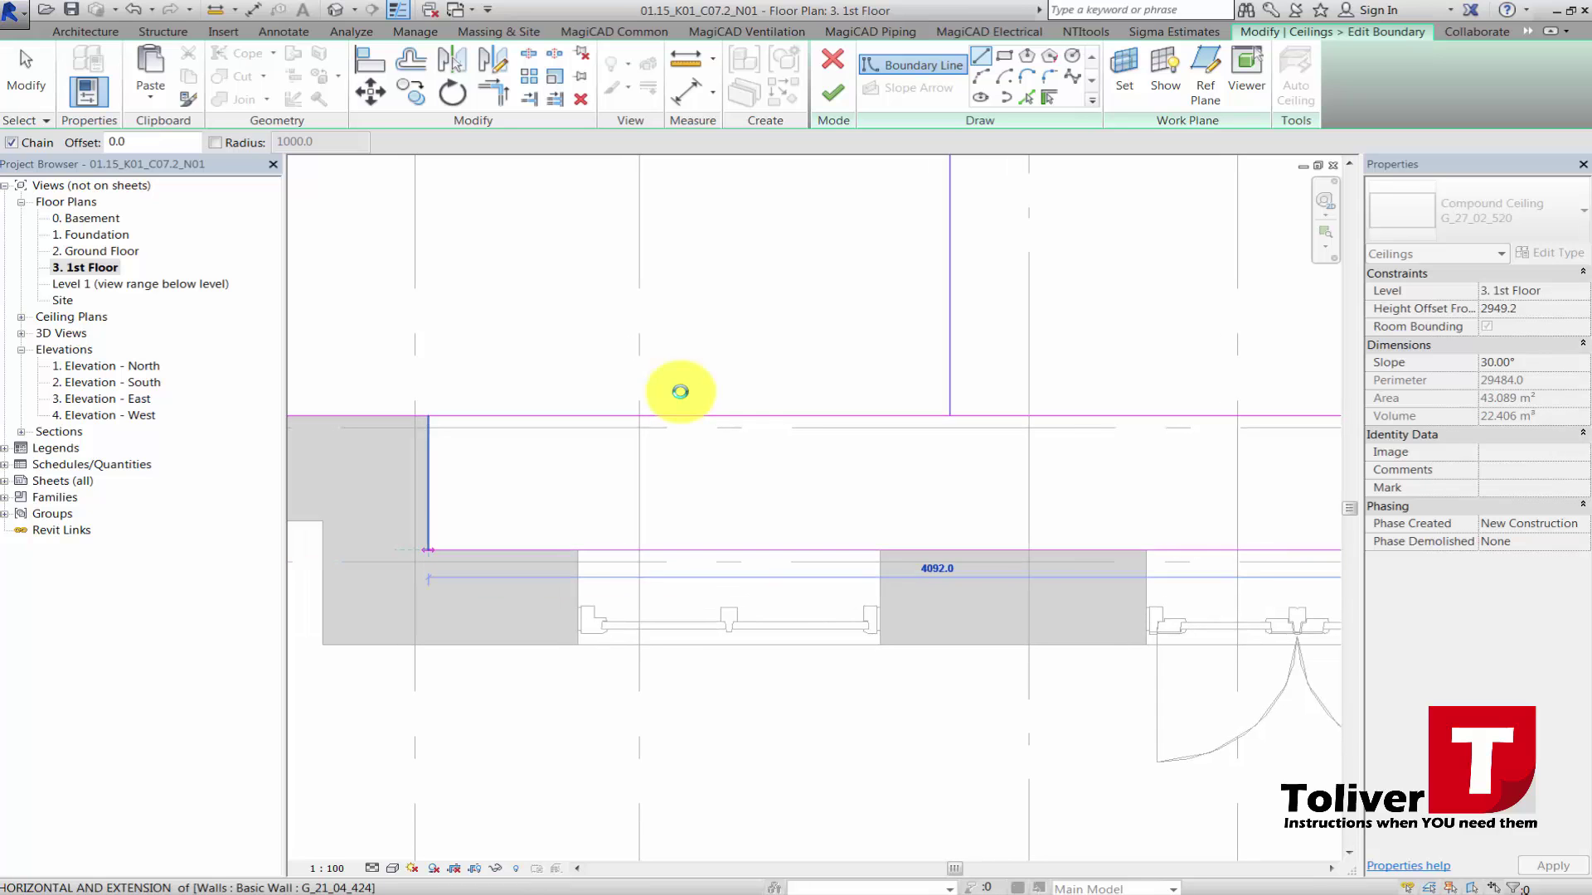
left_click(427, 549)
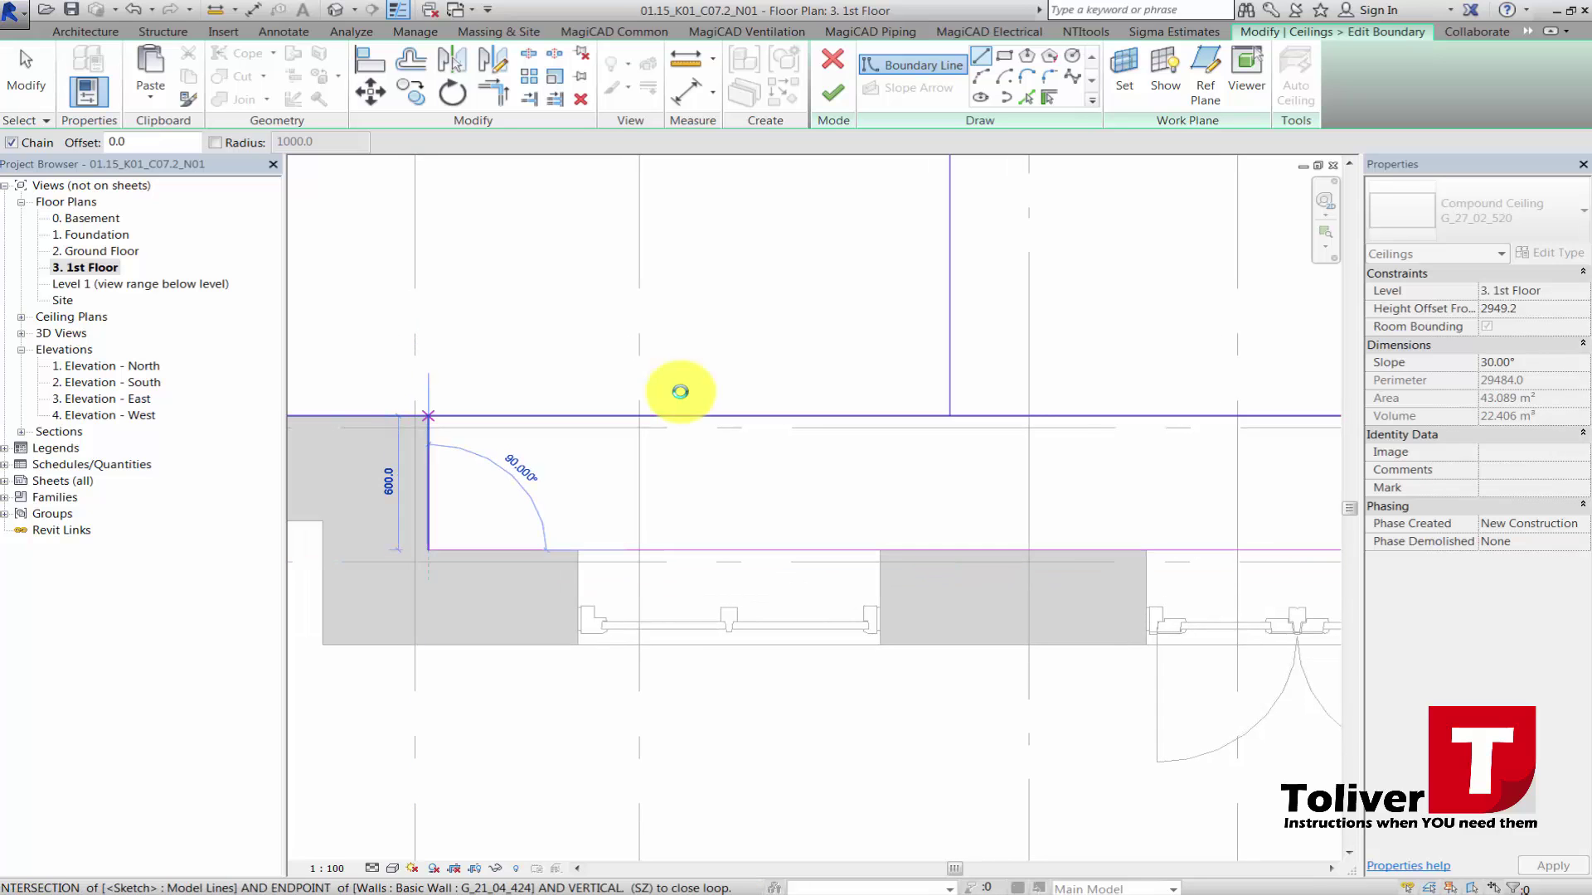
left_click(428, 417)
scroll(416, 428, "down", 5)
key("Escape")
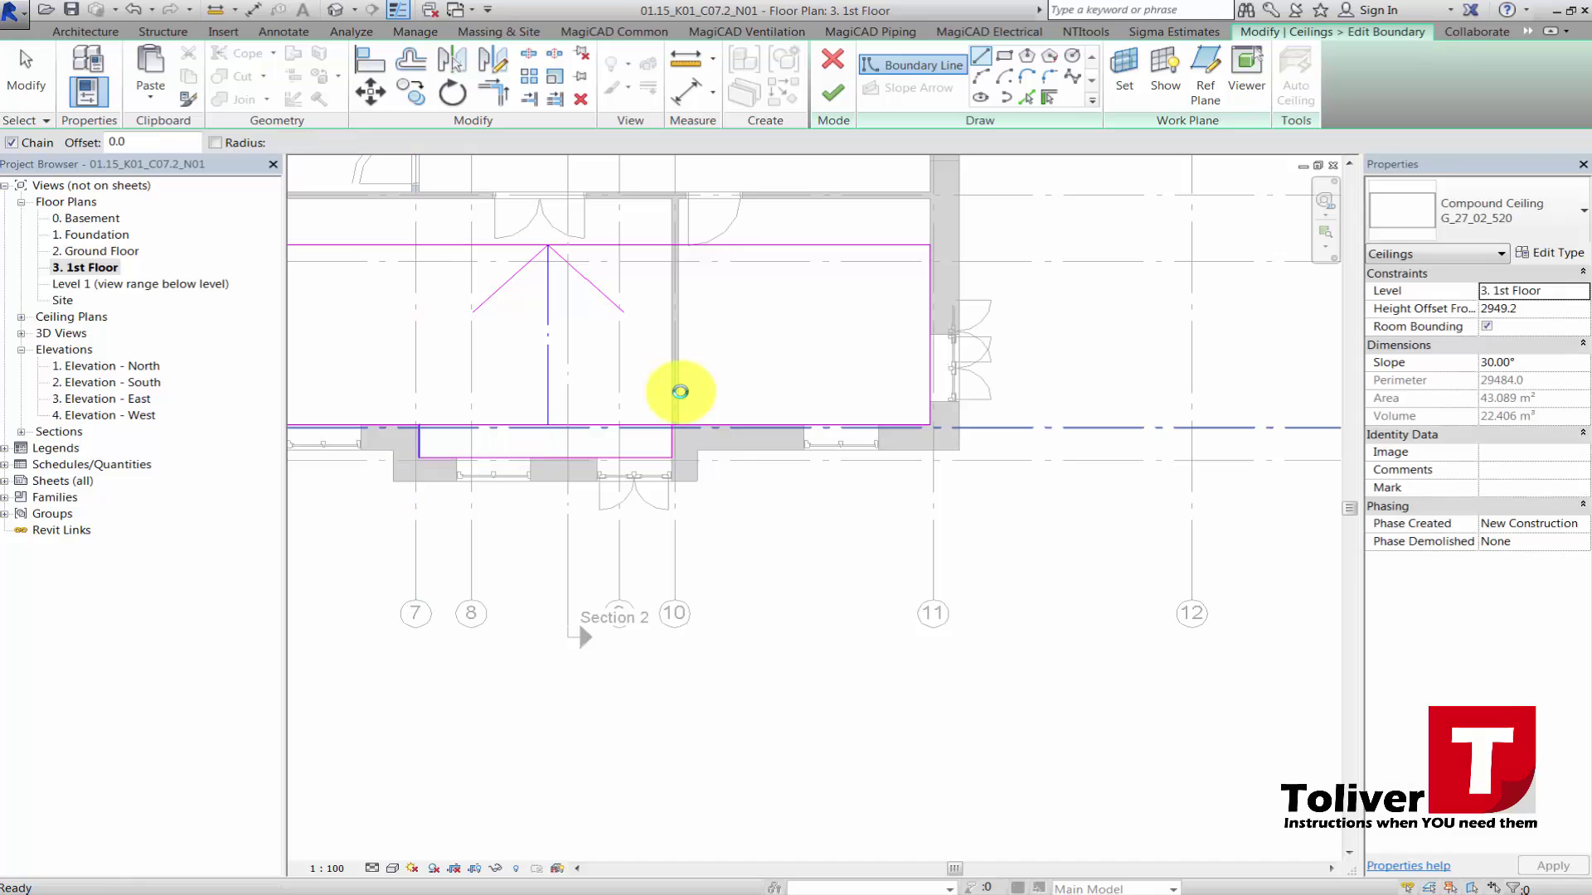
Split the ceiling's original straight boundary line along grid H where it crosses the bay opening.
key("Escape")
key("s")
key("l")
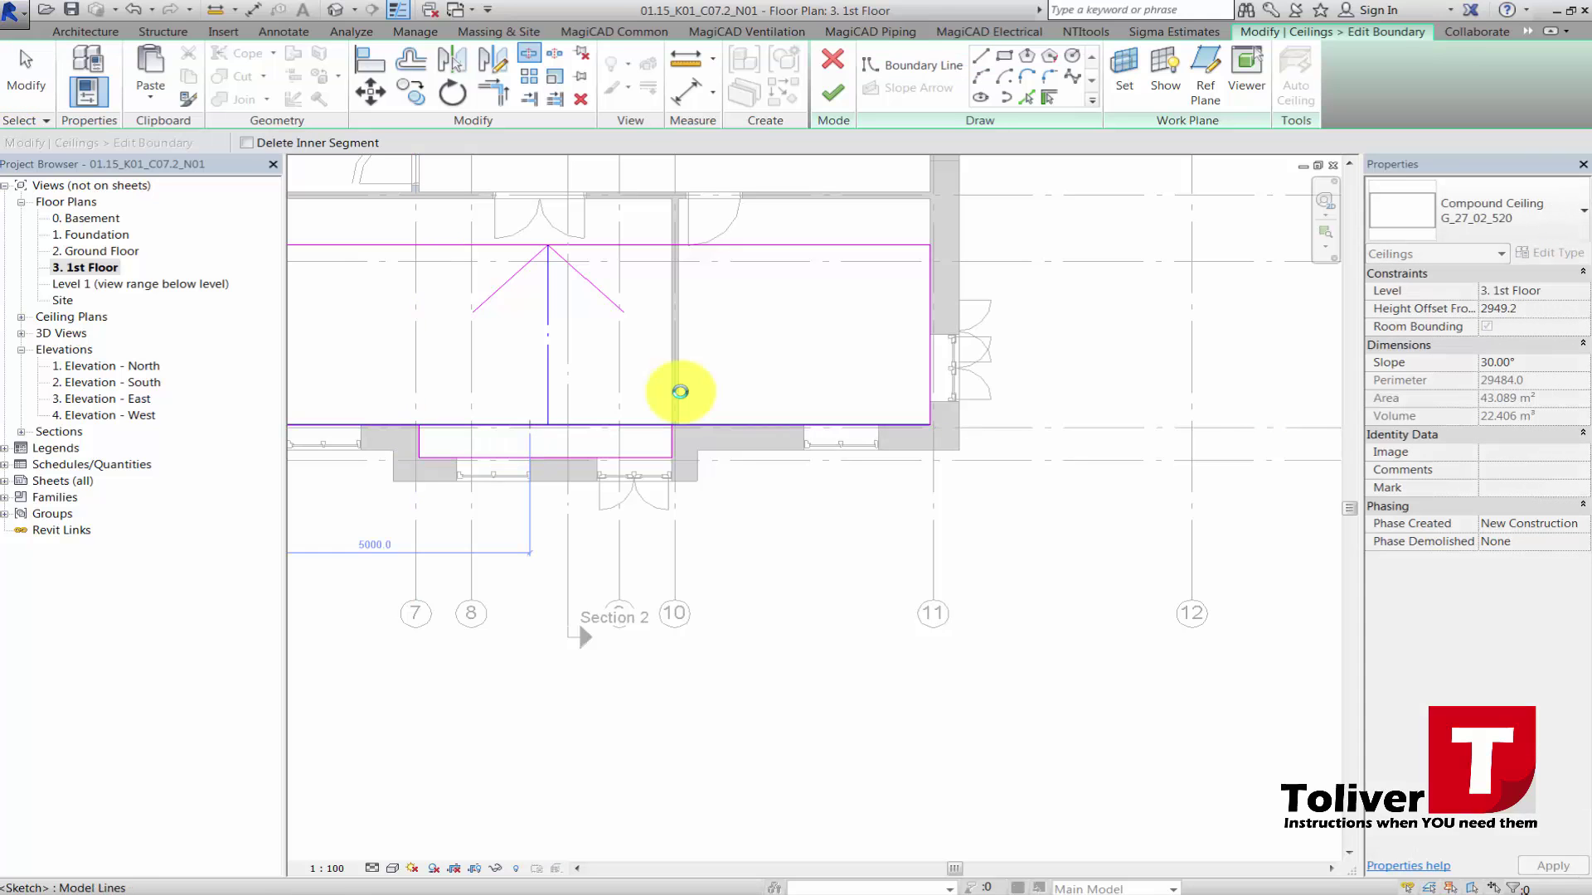
scroll(680, 391, "up", 3)
key("Escape")
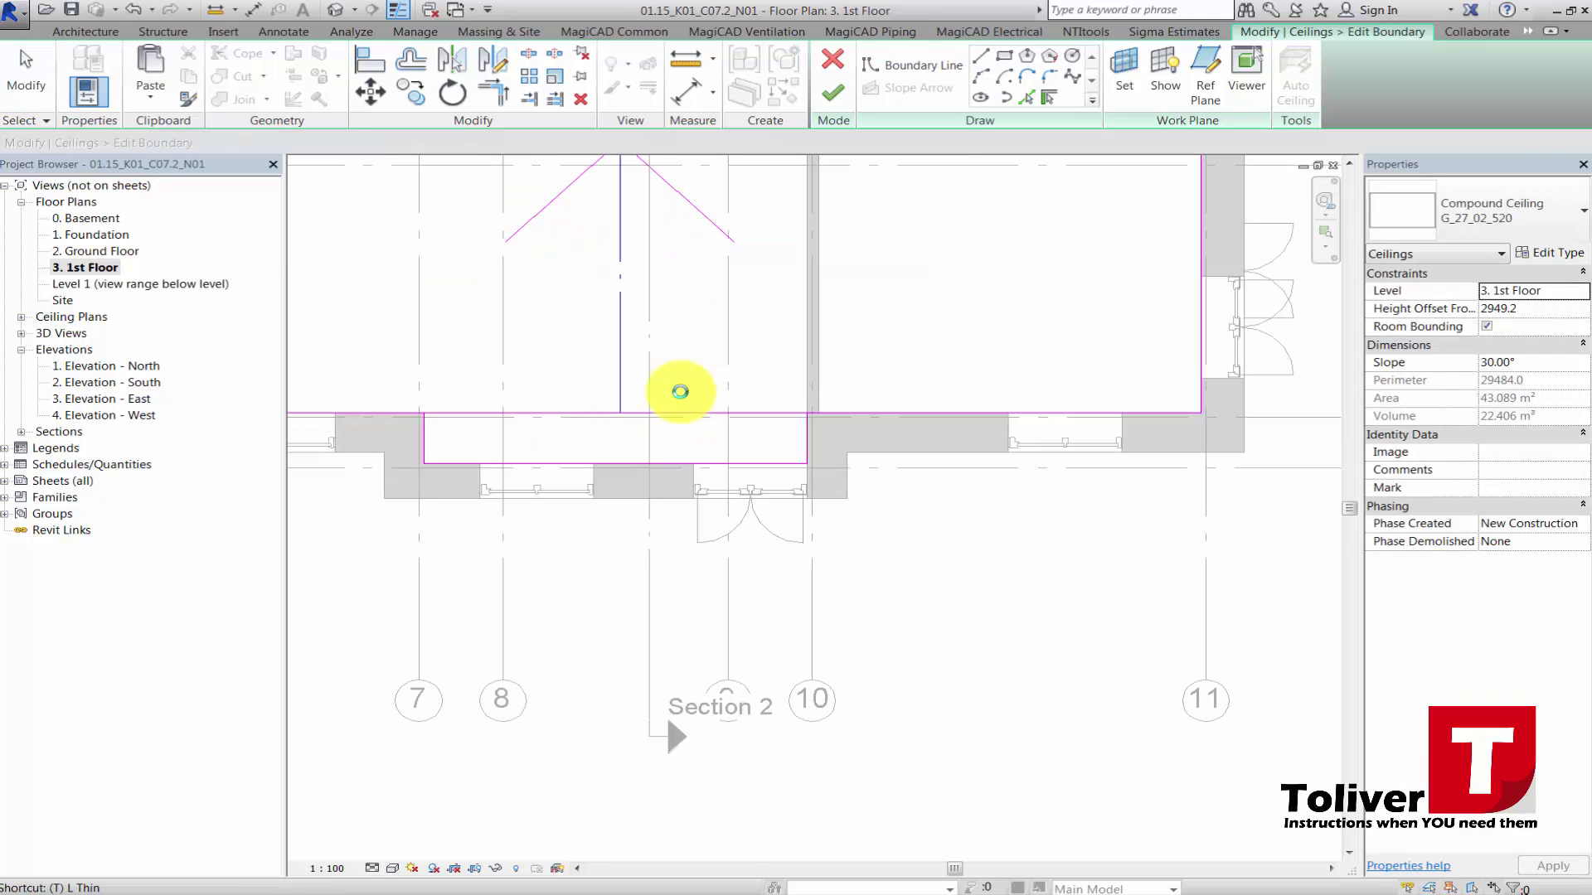
Trim both split boundary pieces to the bay's side lines, unjoining the elements, and finish the ceiling boundary.
key("t")
key("r")
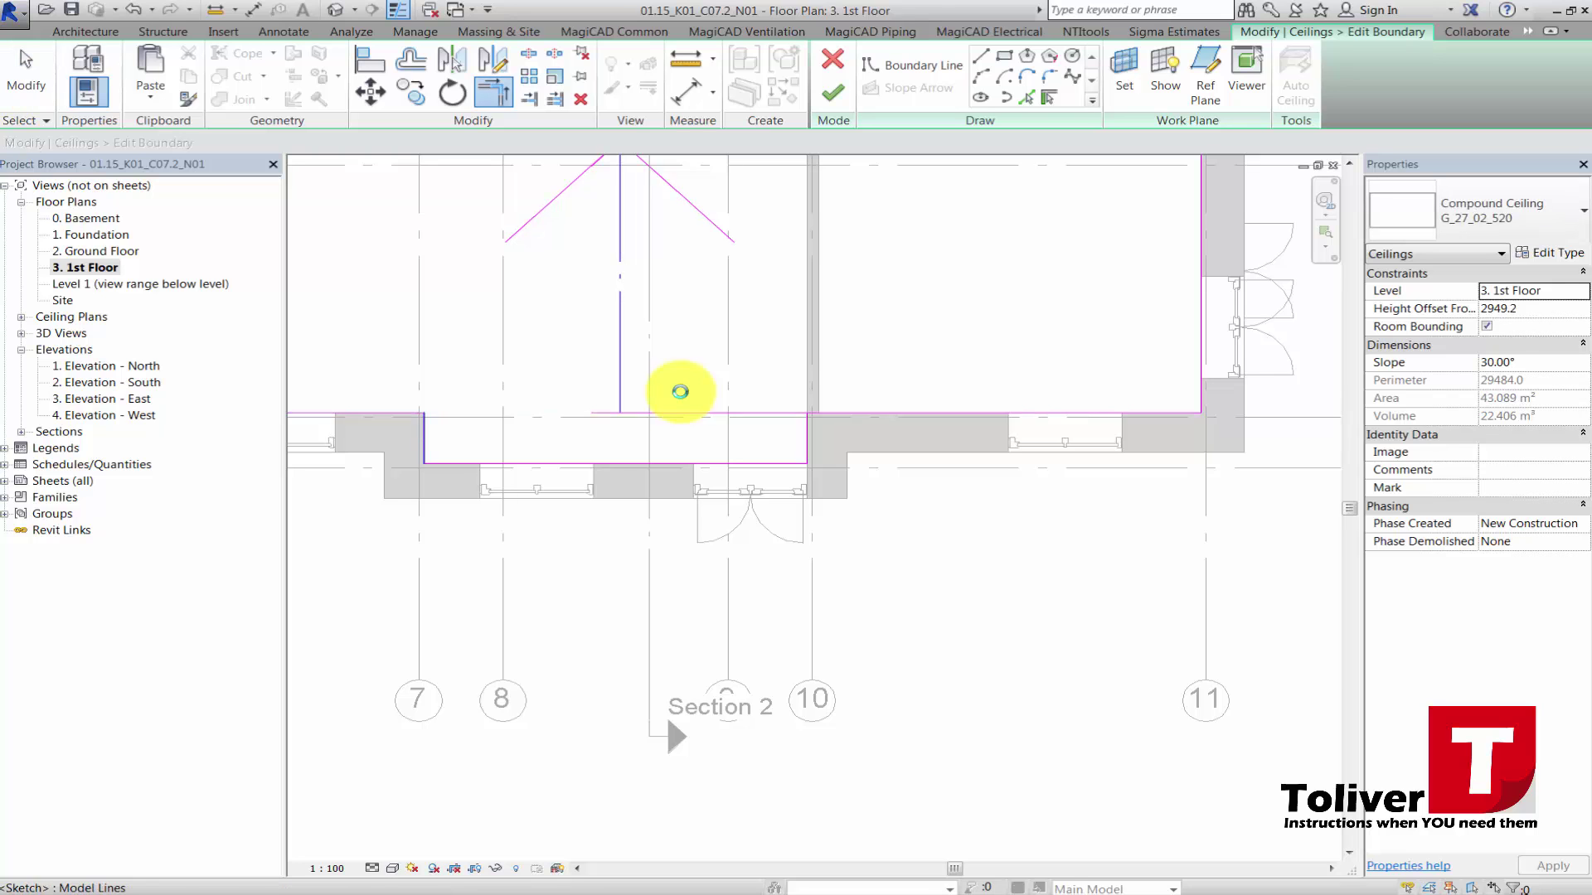
left_click(680, 391)
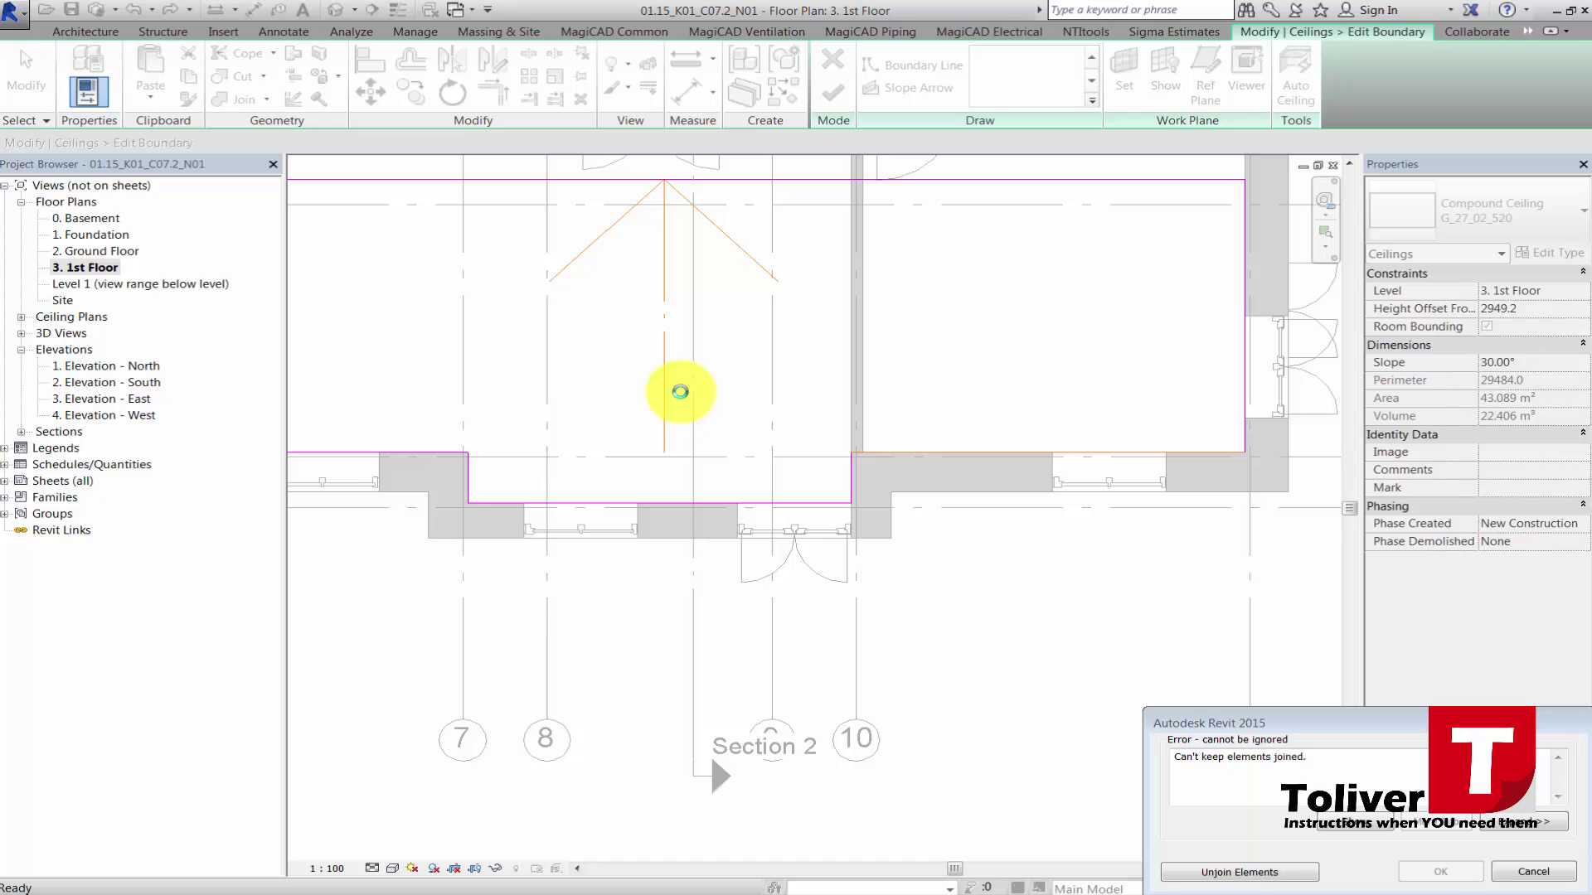
key("Escape")
scroll(679, 391, "down", 3)
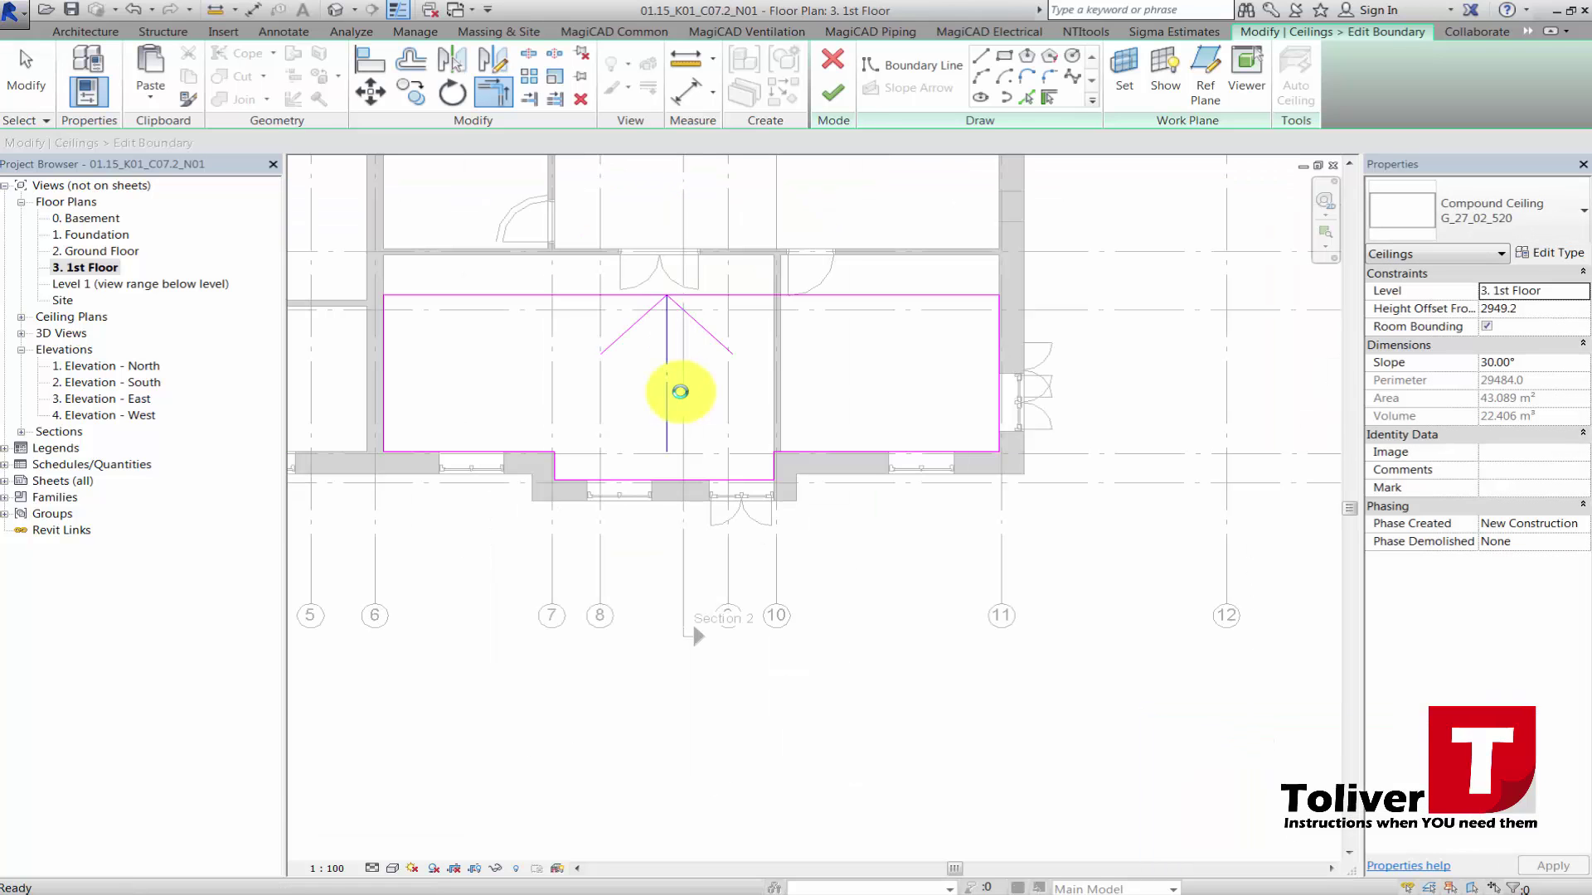
key("Escape")
scroll(680, 391, "down", 2)
mouse_move(679, 392)
middle_mouse_down()
mouse_move(816, 514)
mouse_move(699, 393)
middle_mouse_up()
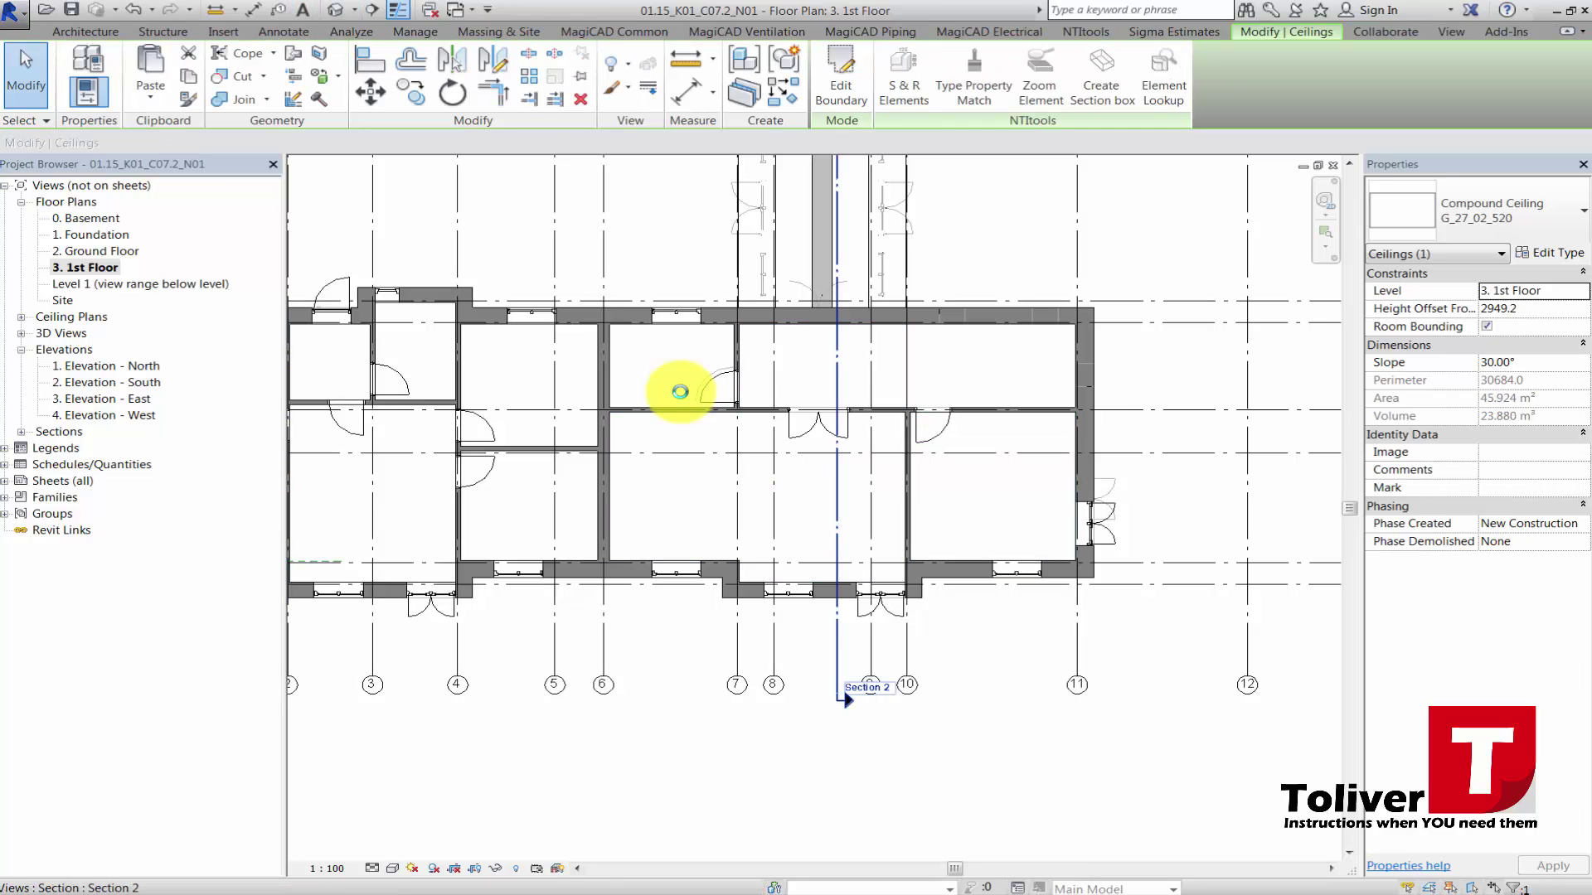
Examine the extended ceiling over the bay and the corridor in the Section 2 view, and return to the 1st Floor plan.
right_click(836, 649)
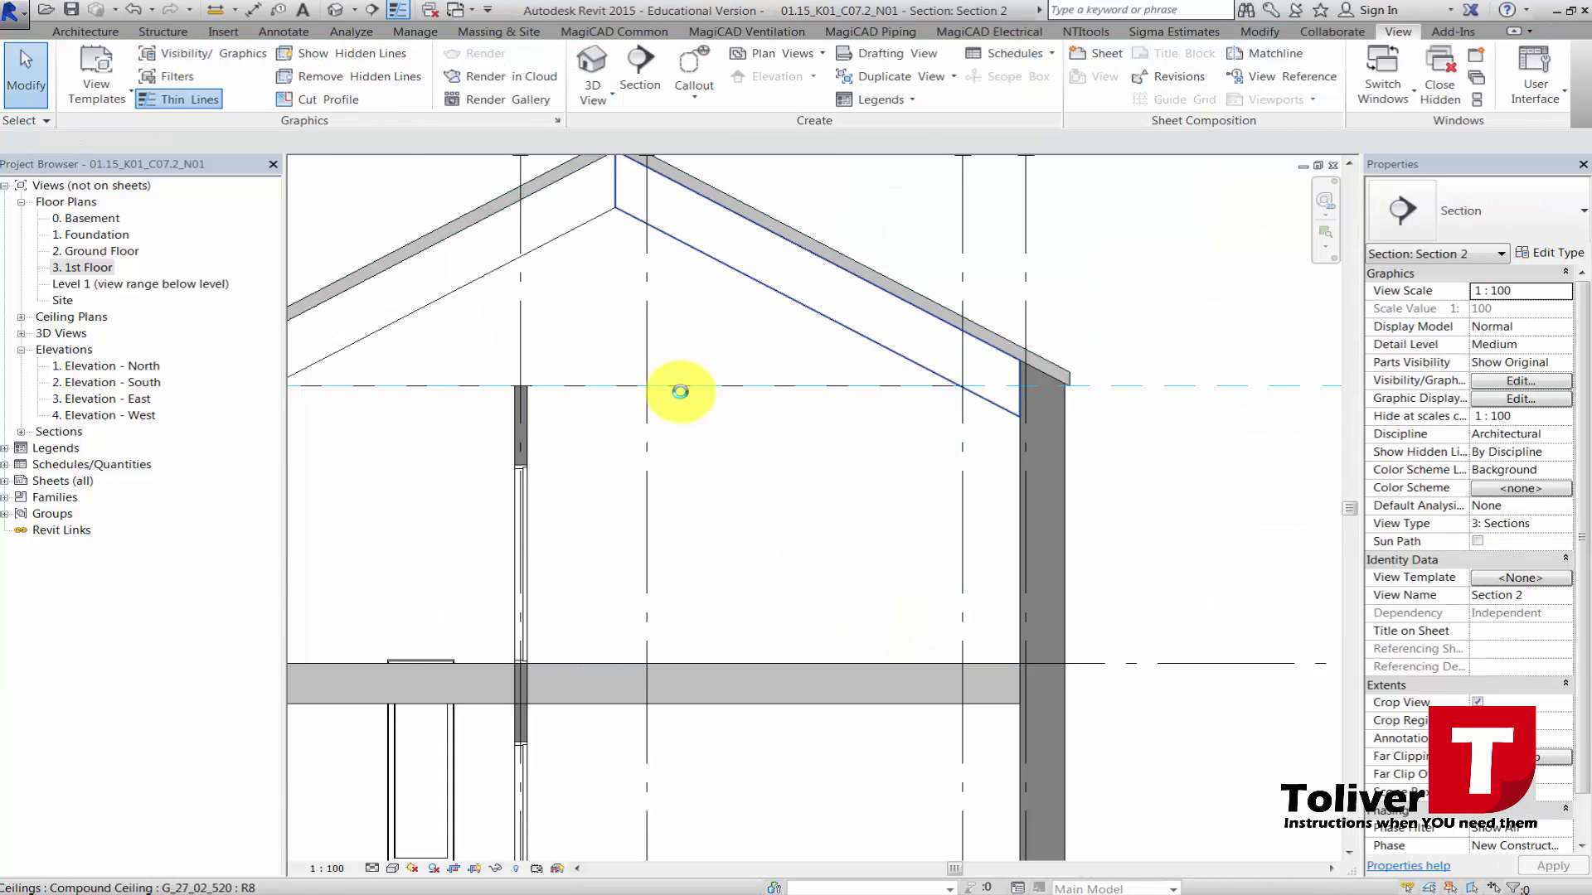
scroll(679, 391, "down", 3)
scroll(679, 391, "down", 3)
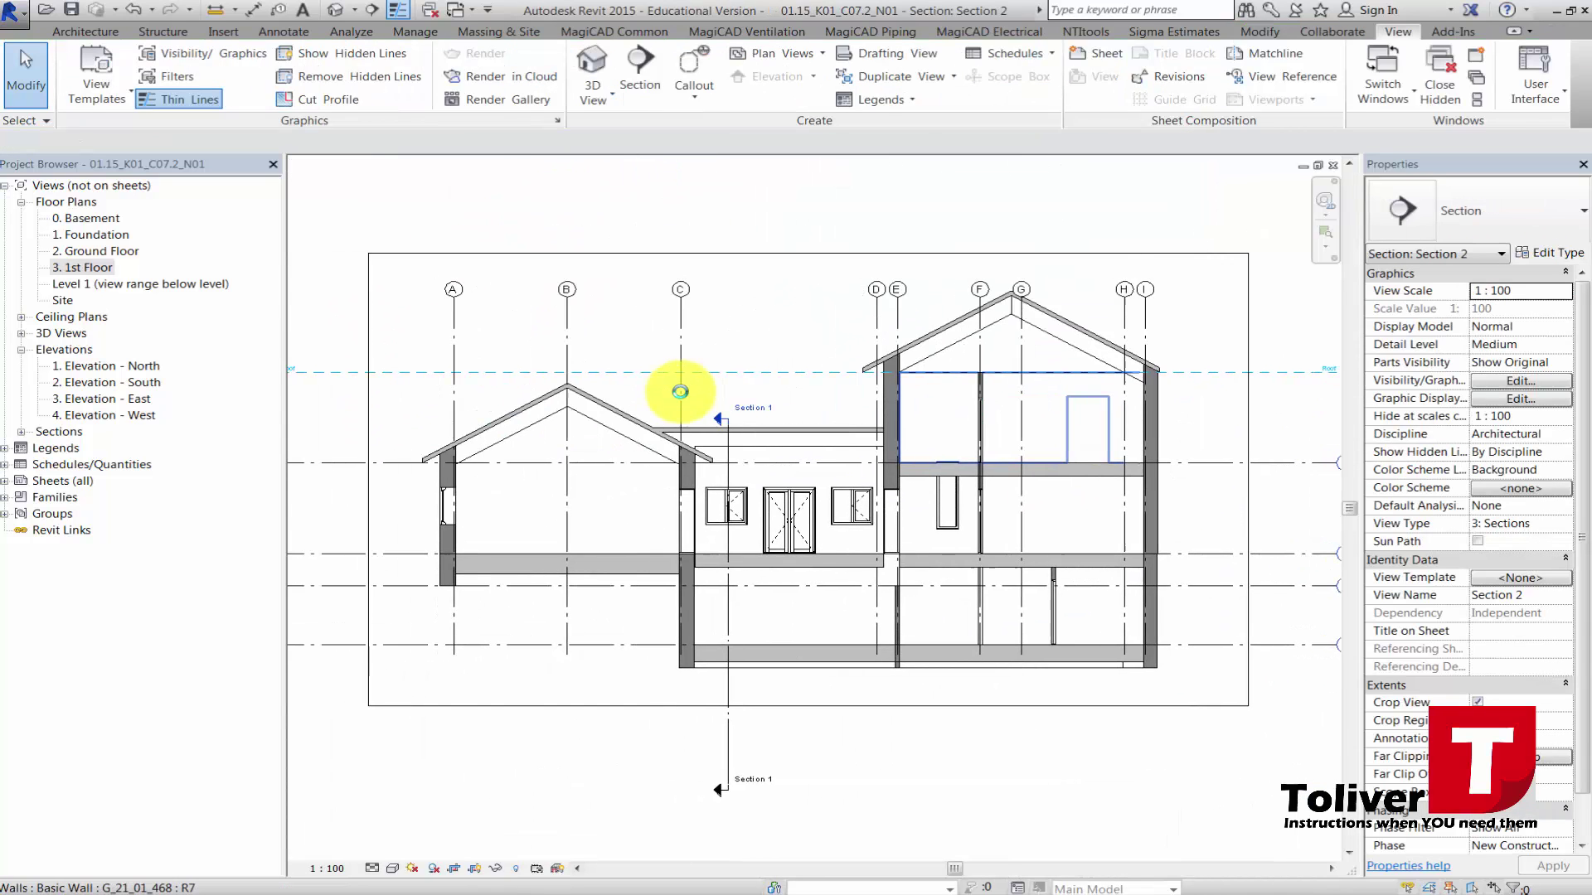
scroll(680, 391, "up", 2)
key("Tab")
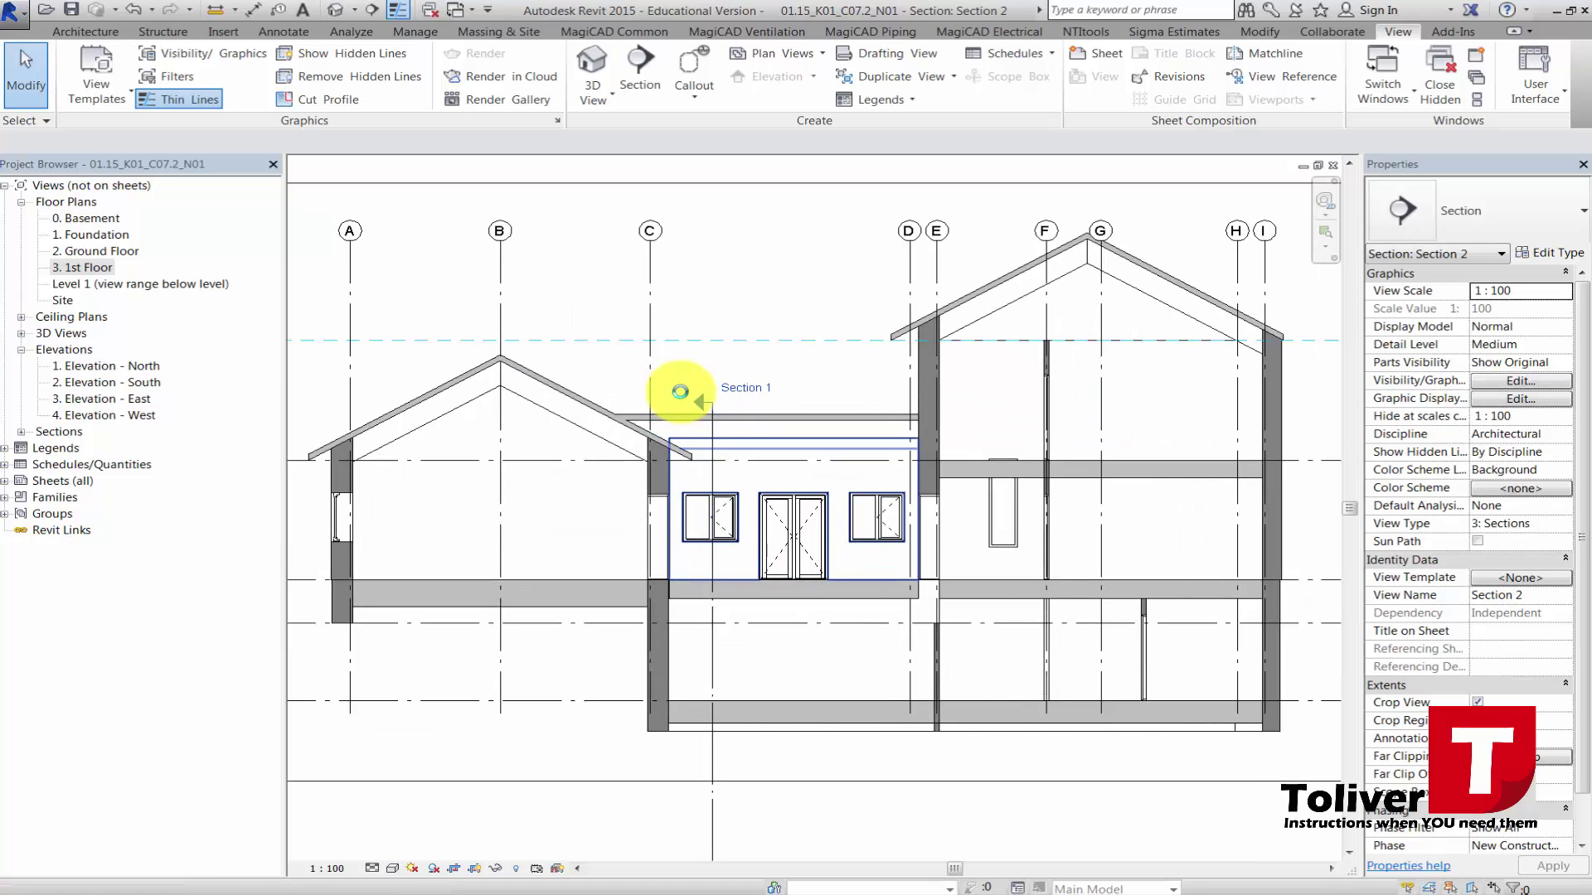
key("ctrl+Tab")
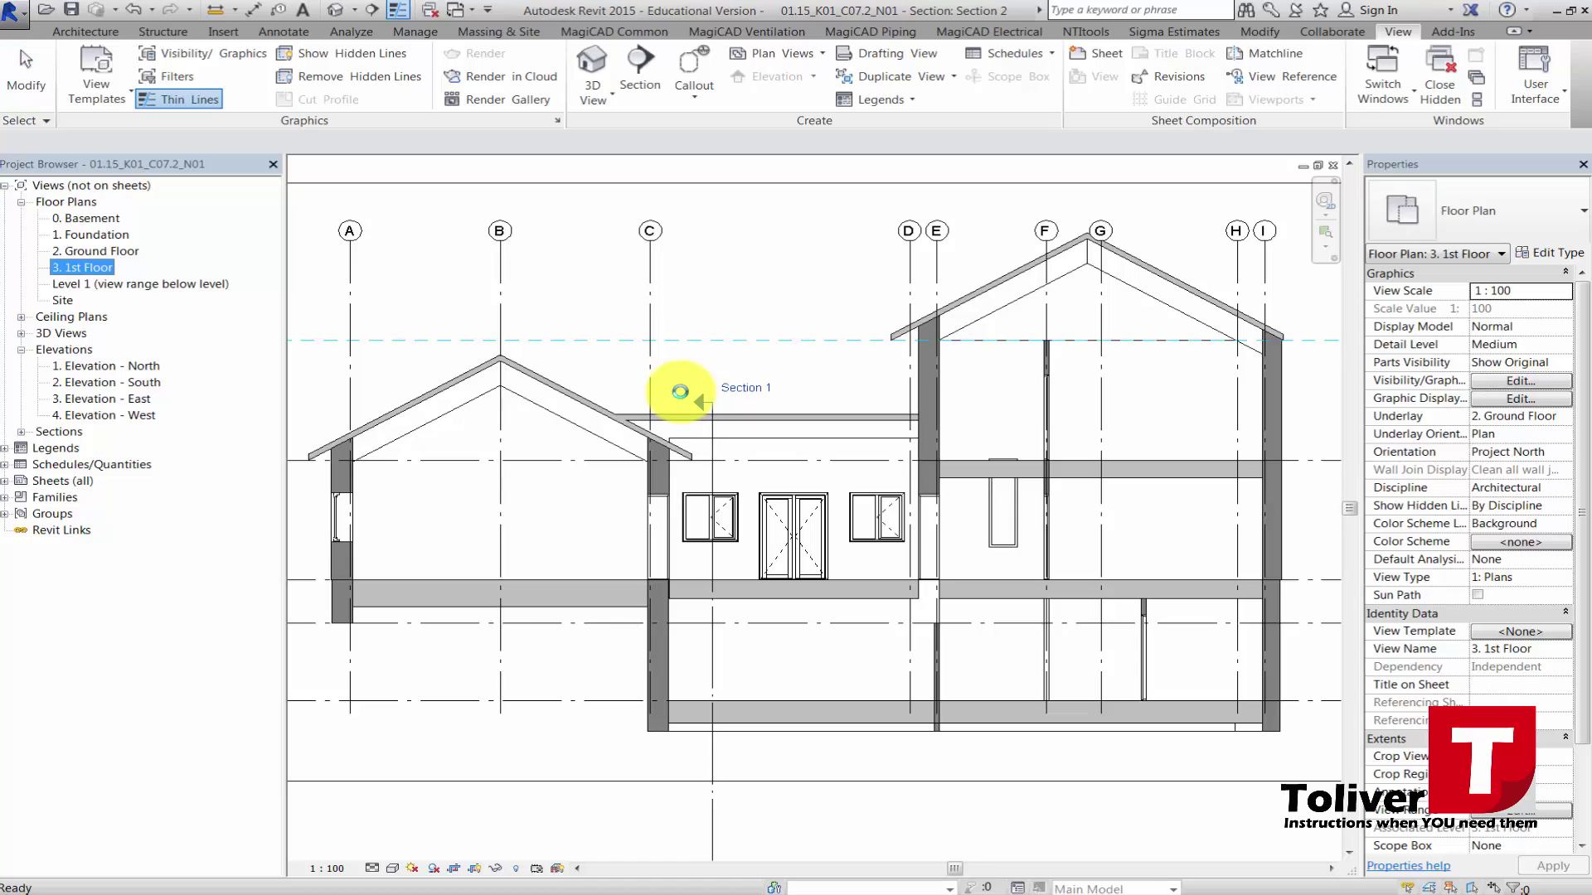
key("z")
key("p")
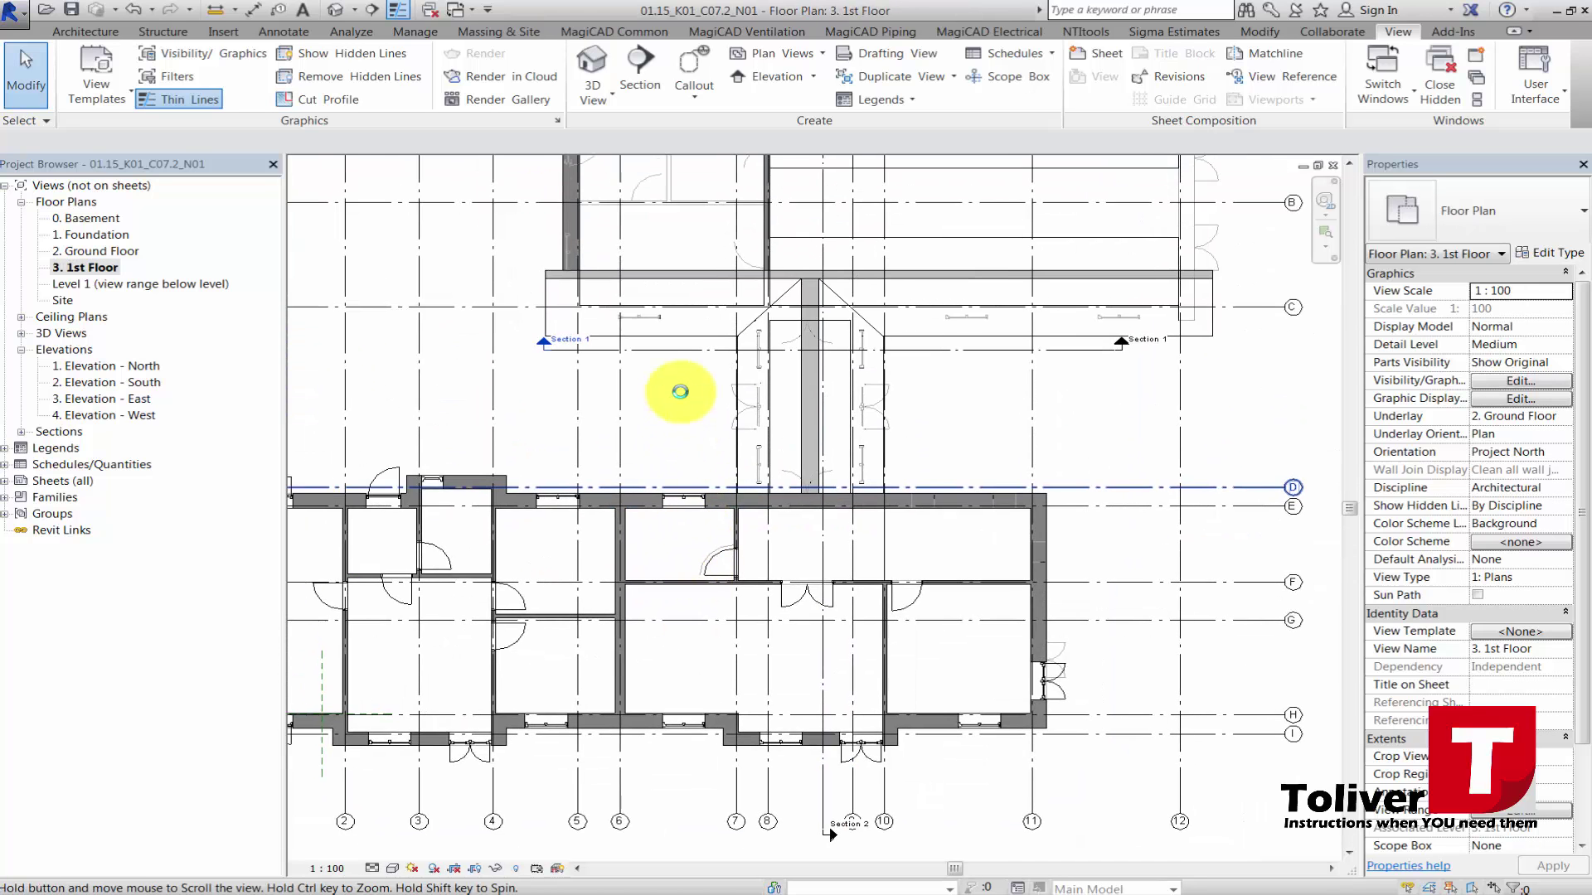
key("z")
key("p")
key("z")
key("p")
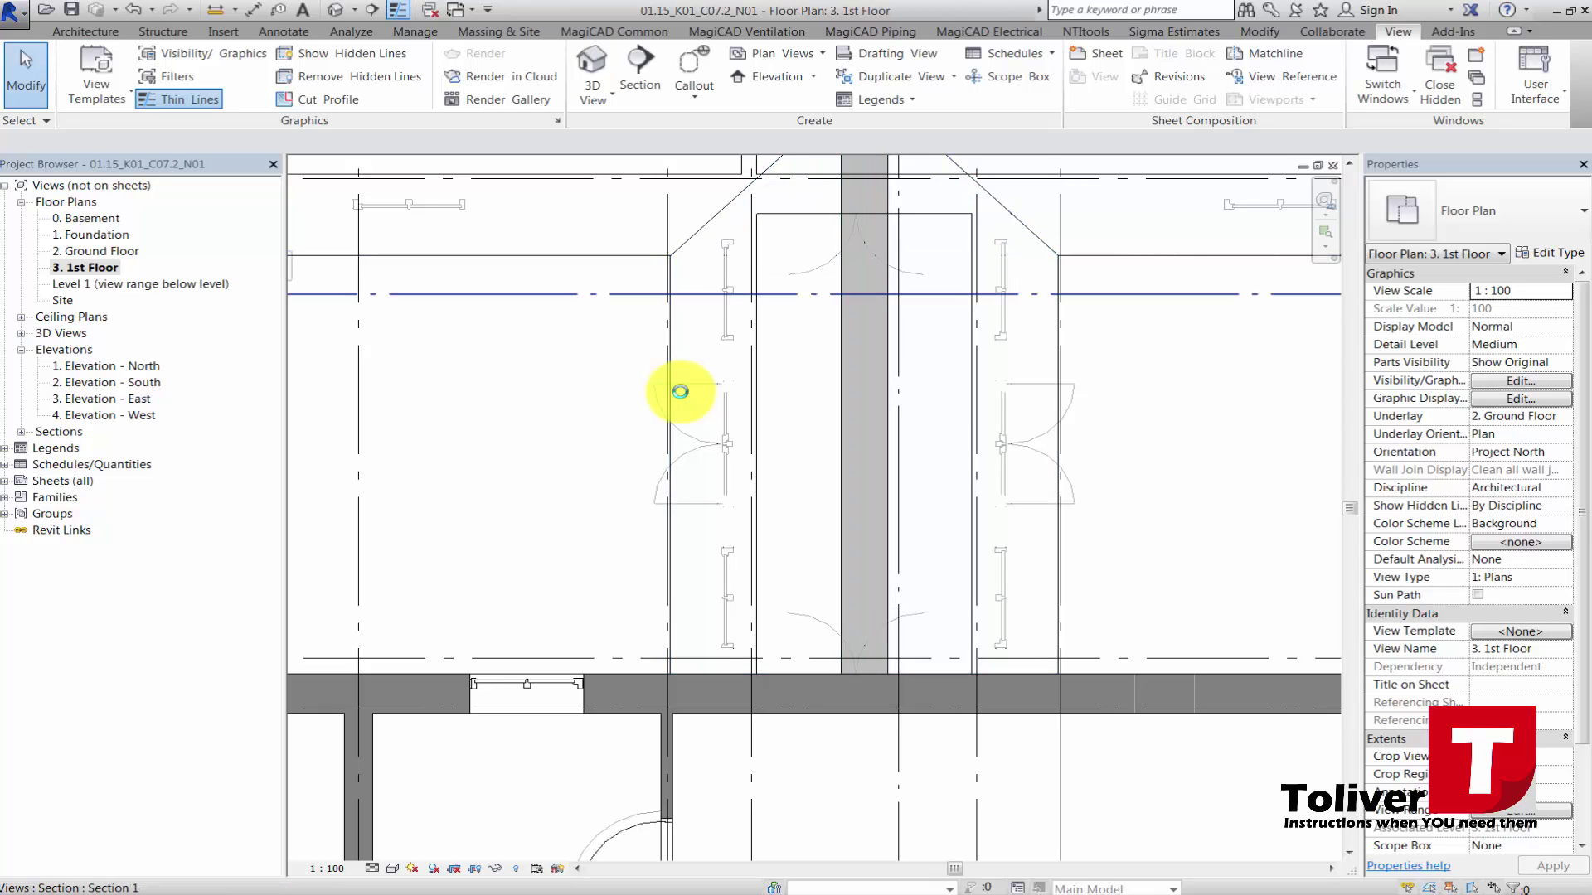
On the Ground Floor plan, start a sketched compound ceiling G_27_02_520 for the corridor connecting the two buildings.
key("Up")
key("Up")
key("Down")
key("Return")
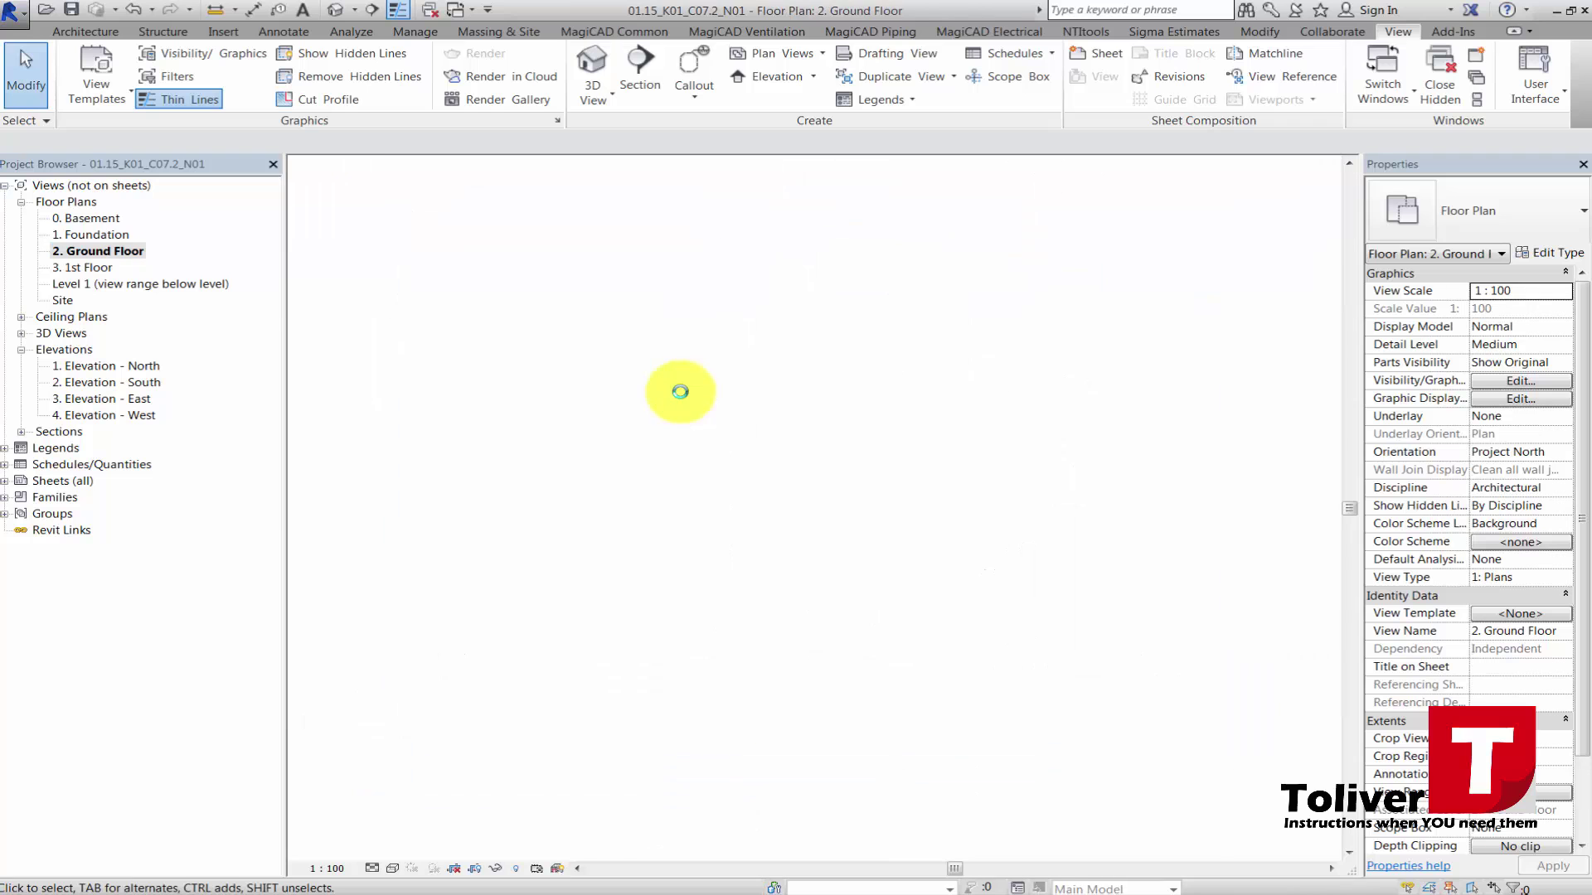
scroll(680, 392, "up", 5)
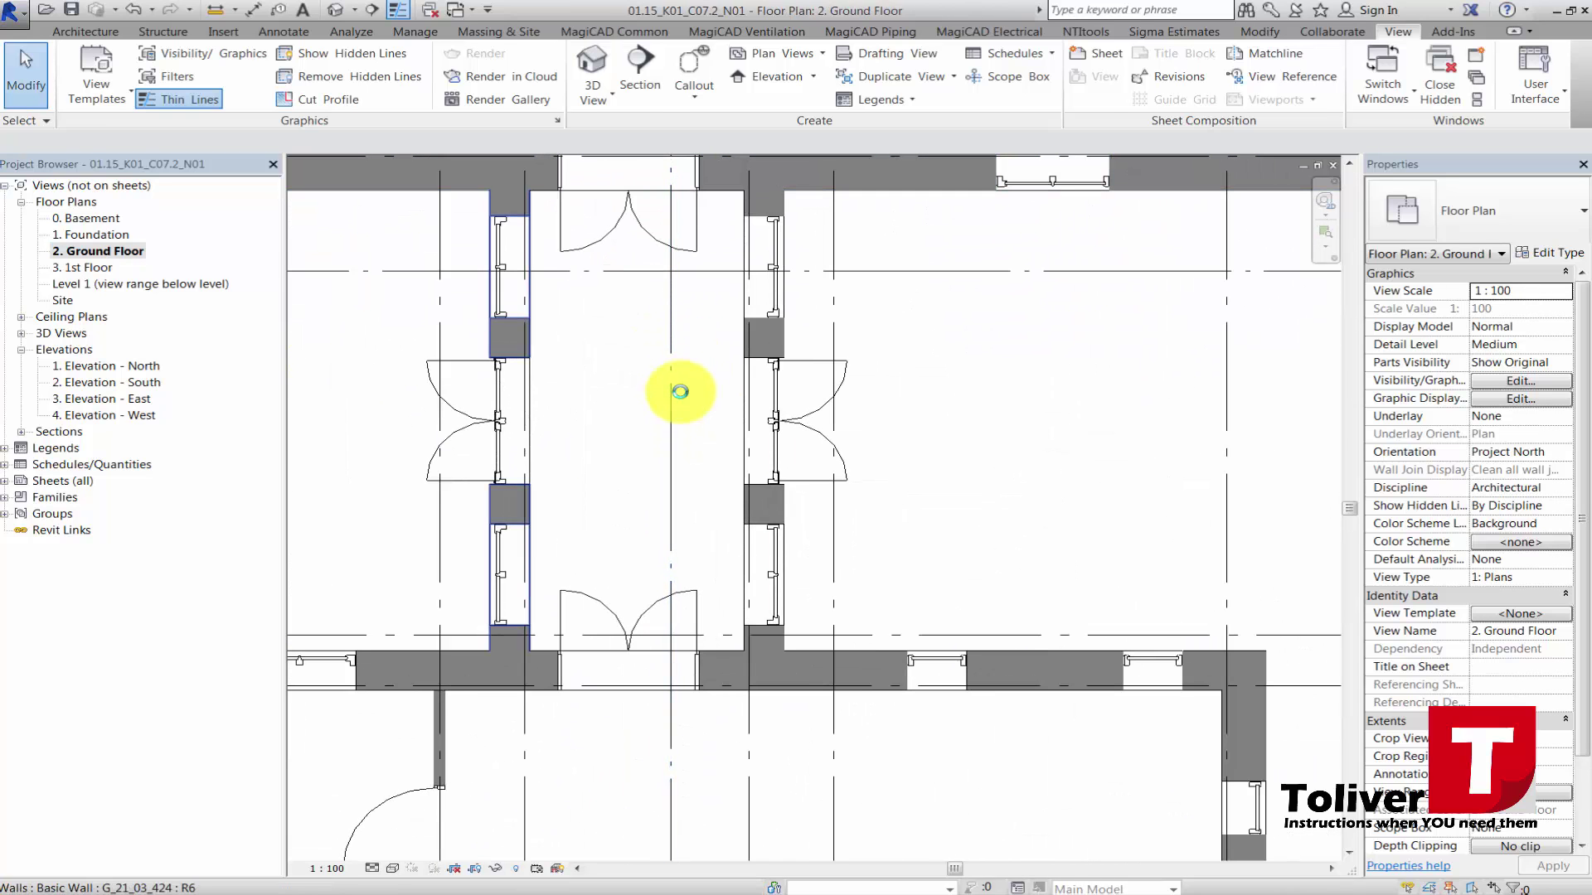
key("c")
key("l")
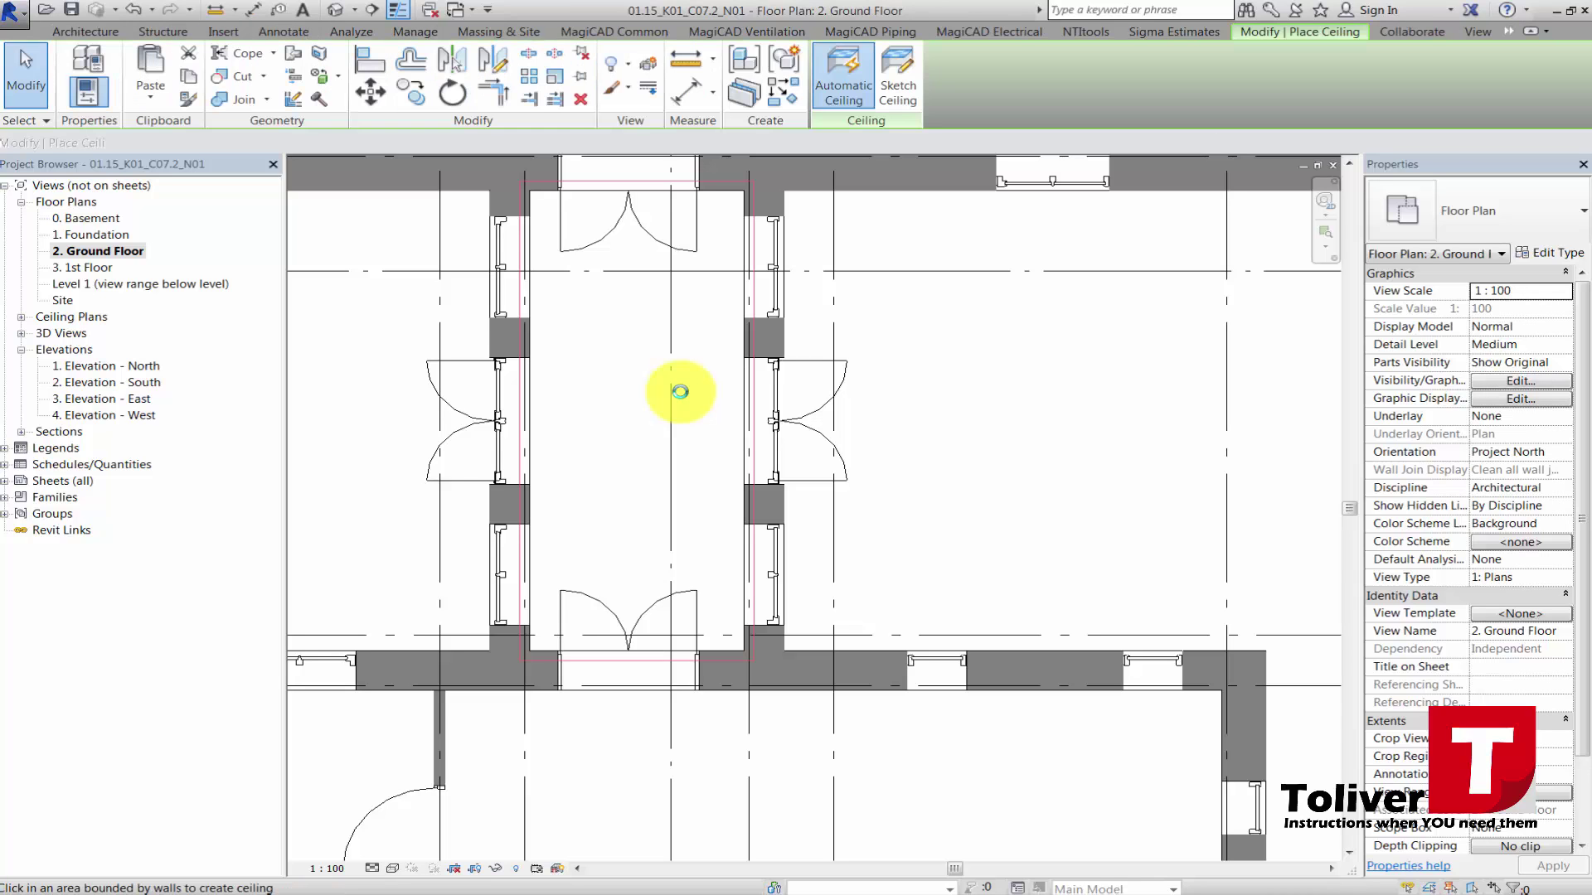
key("s")
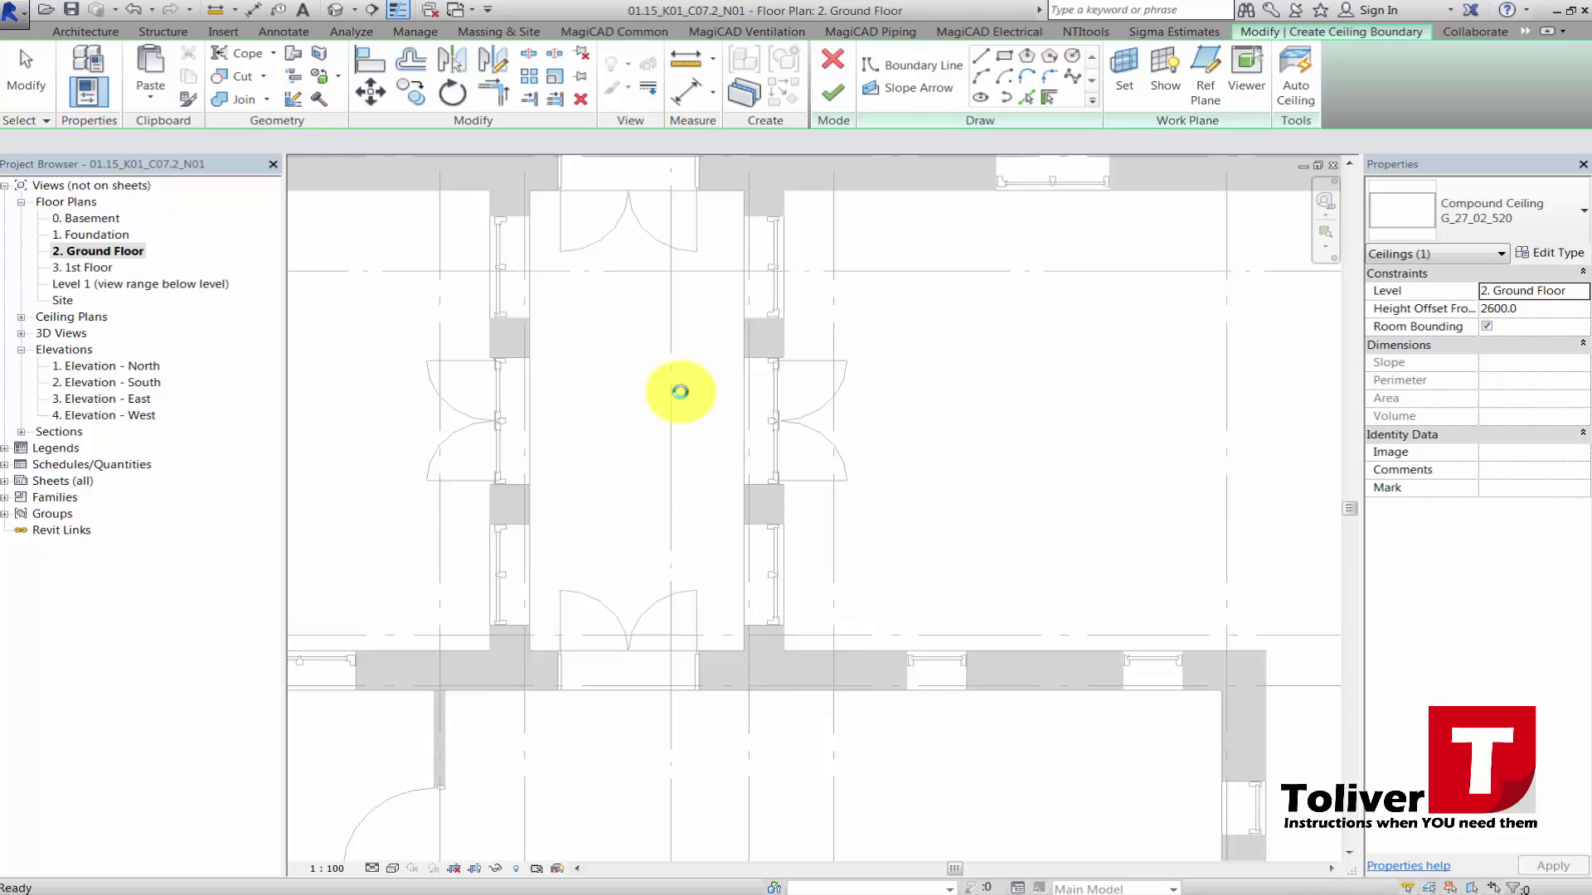
scroll(680, 391, "up", 3)
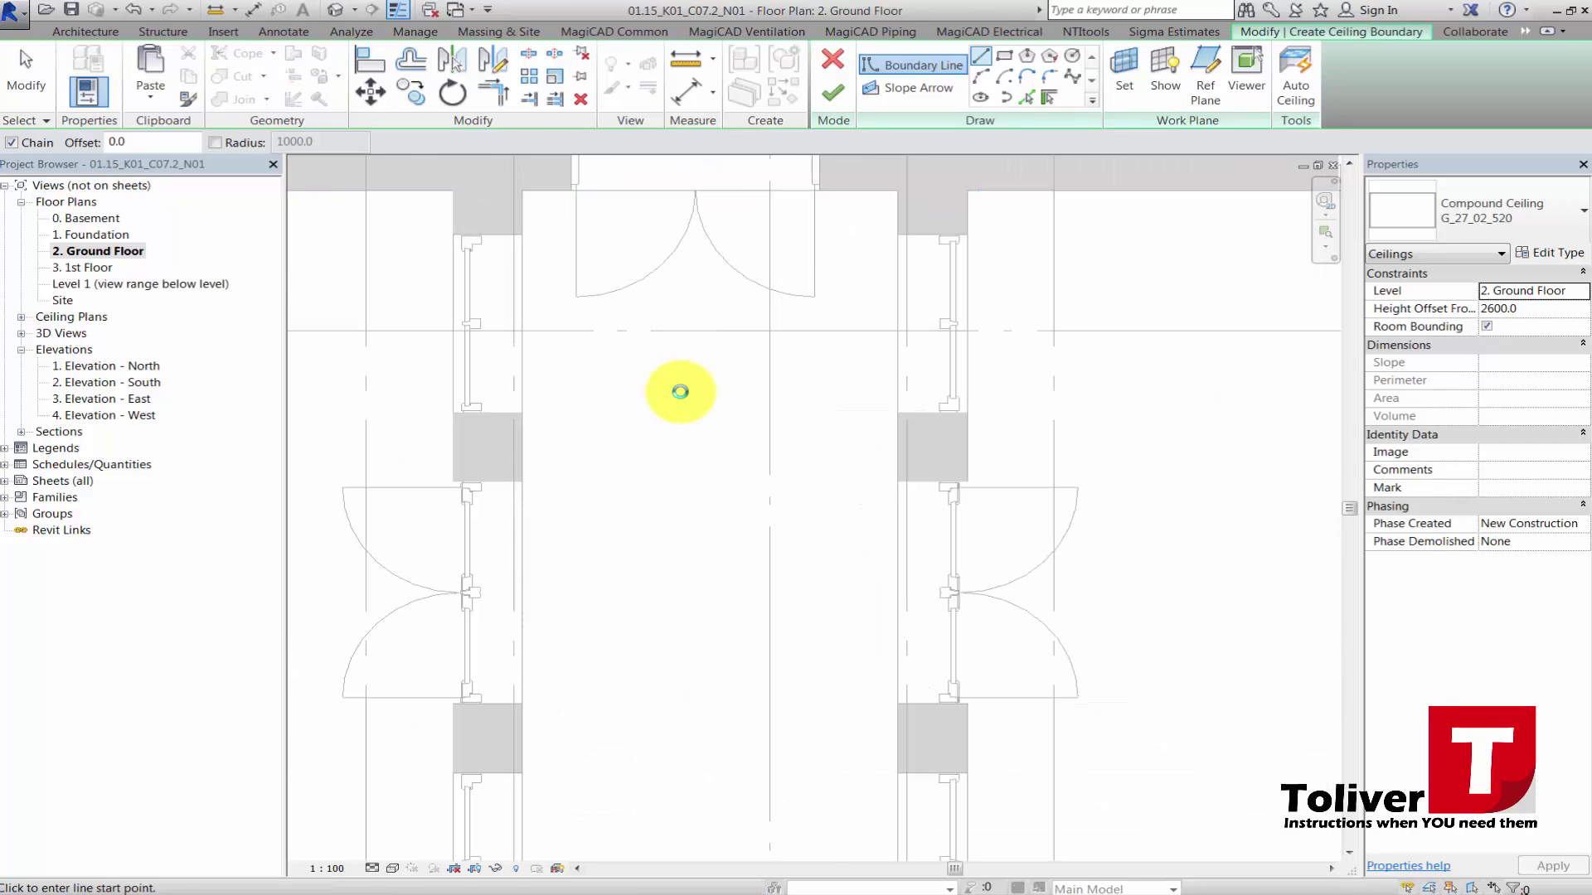
middle_click_drag(680, 391, 656, 519)
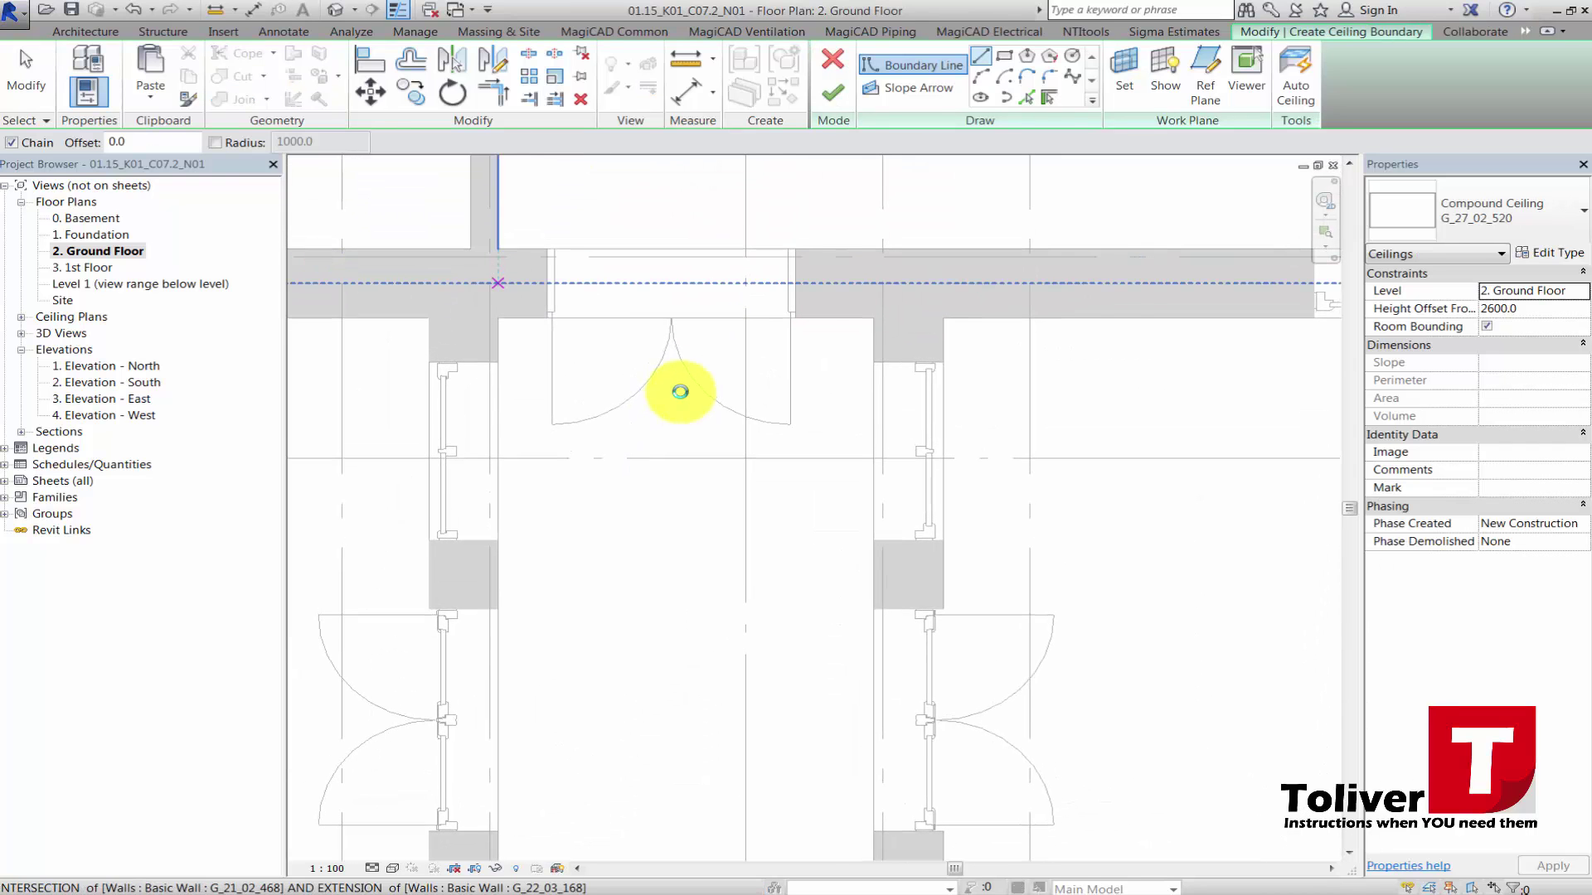
Sketch a boundary line along the corridor's upper end wall face, from one side wall's inner face to the other.
left_click(497, 317)
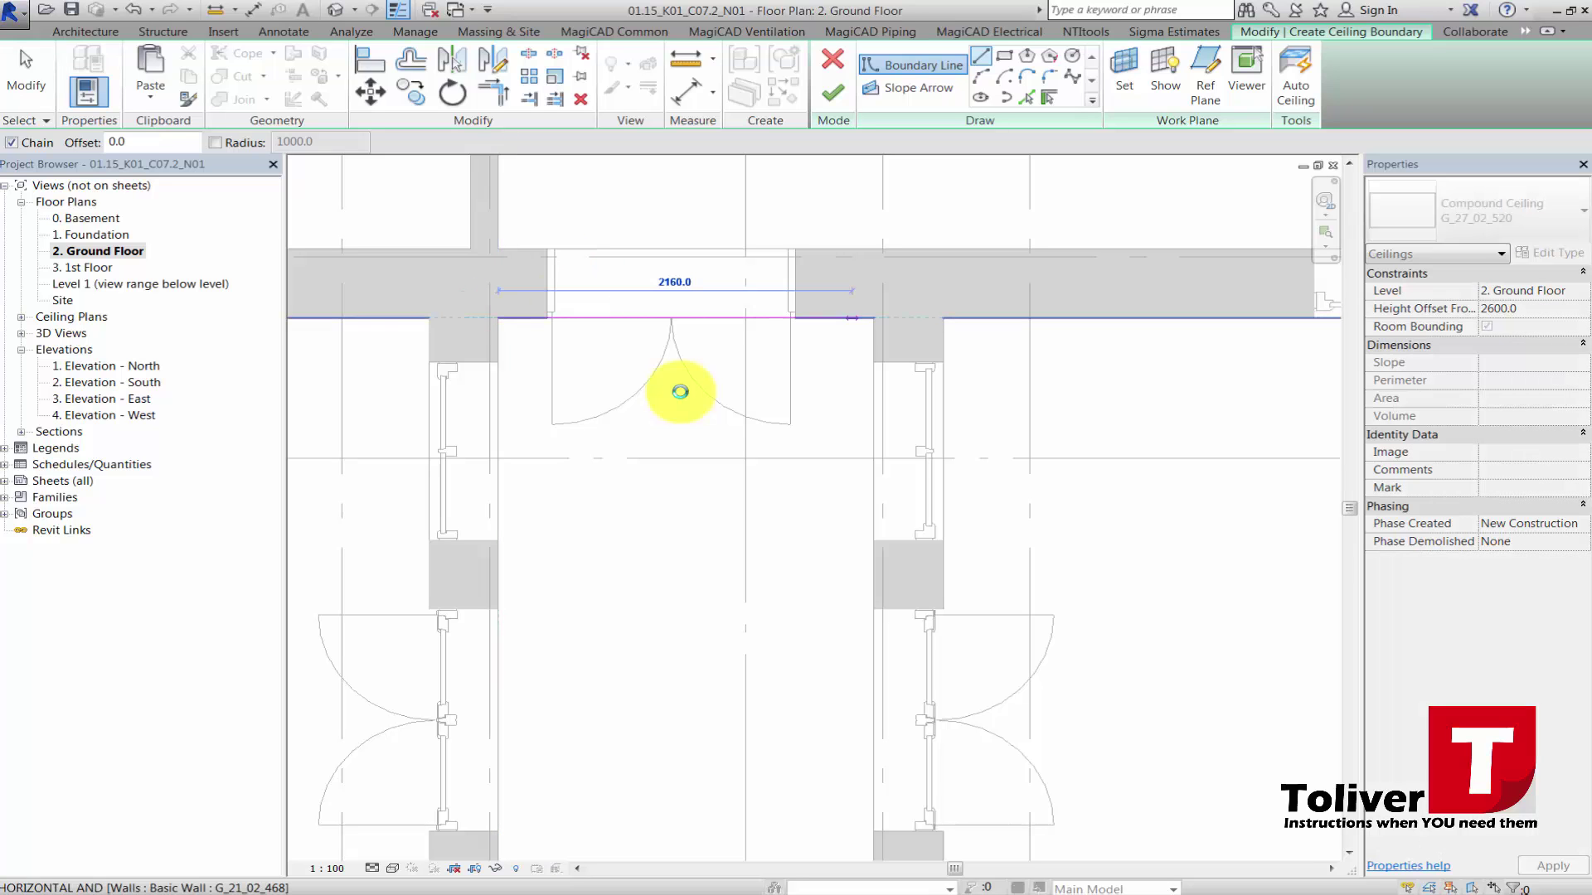
left_click(872, 317)
key("Escape")
key("Escape")
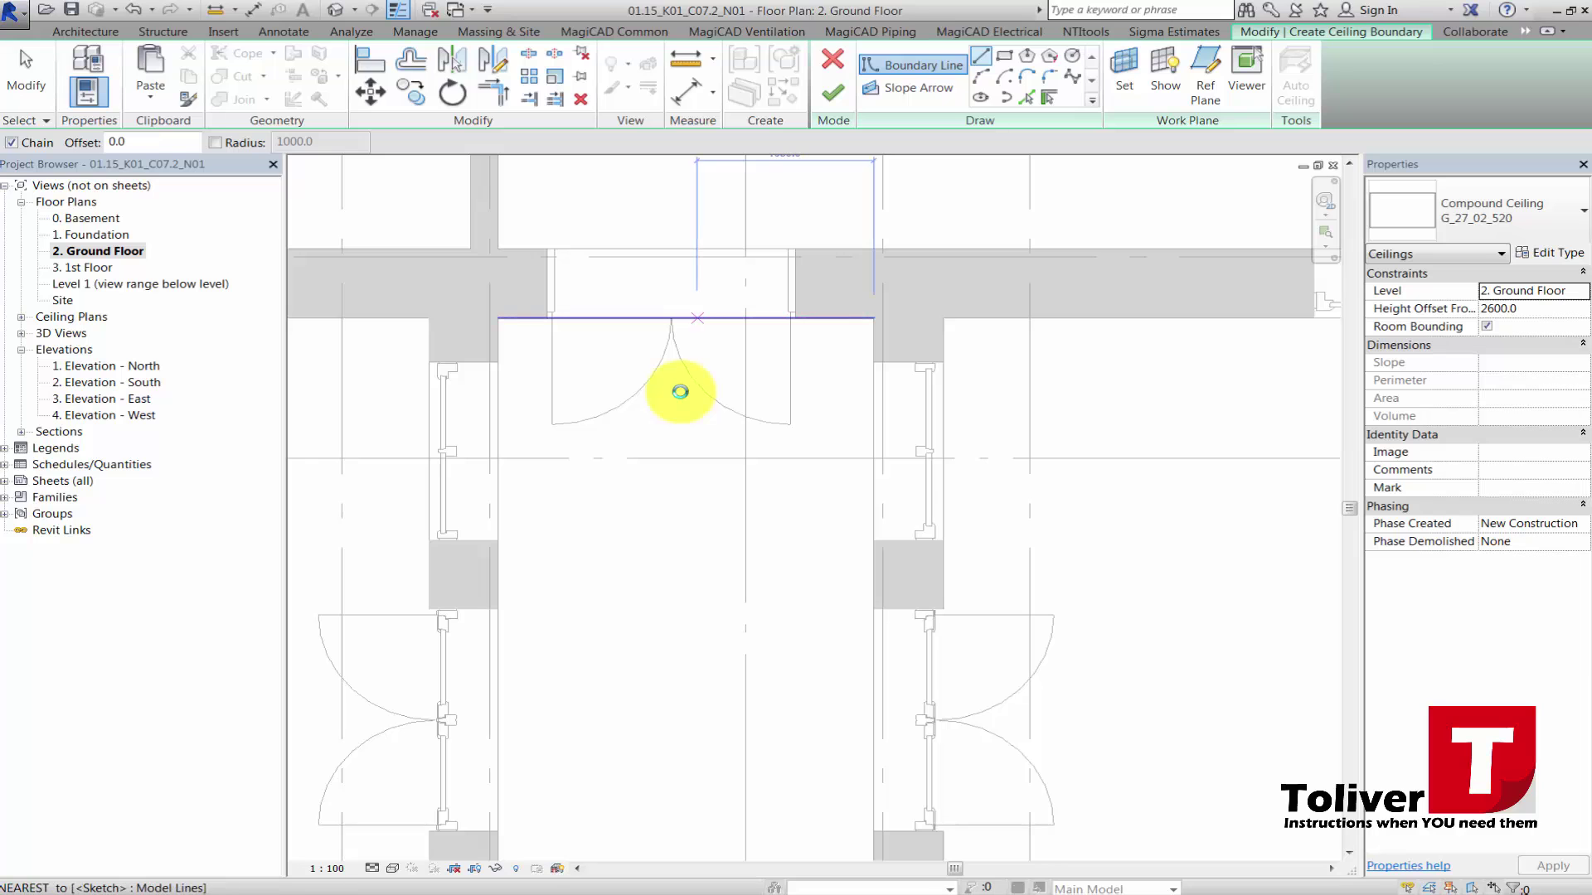
Sketch a vertical line upward from the midpoint of the boundary line at the corridor's upper end.
left_click(680, 391)
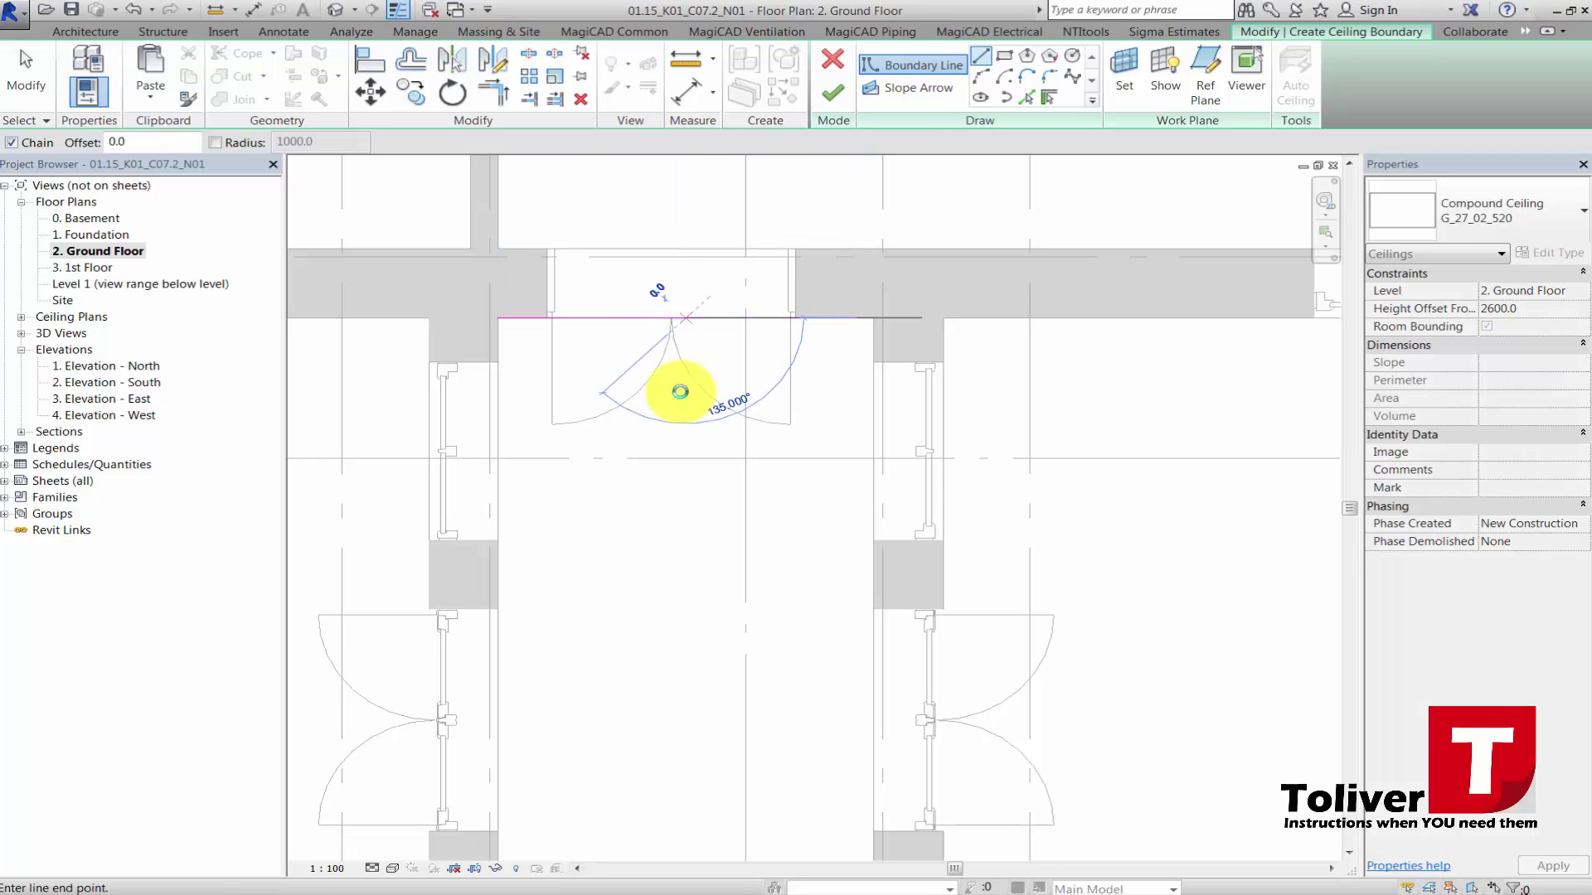
key("Escape")
key("Escape")
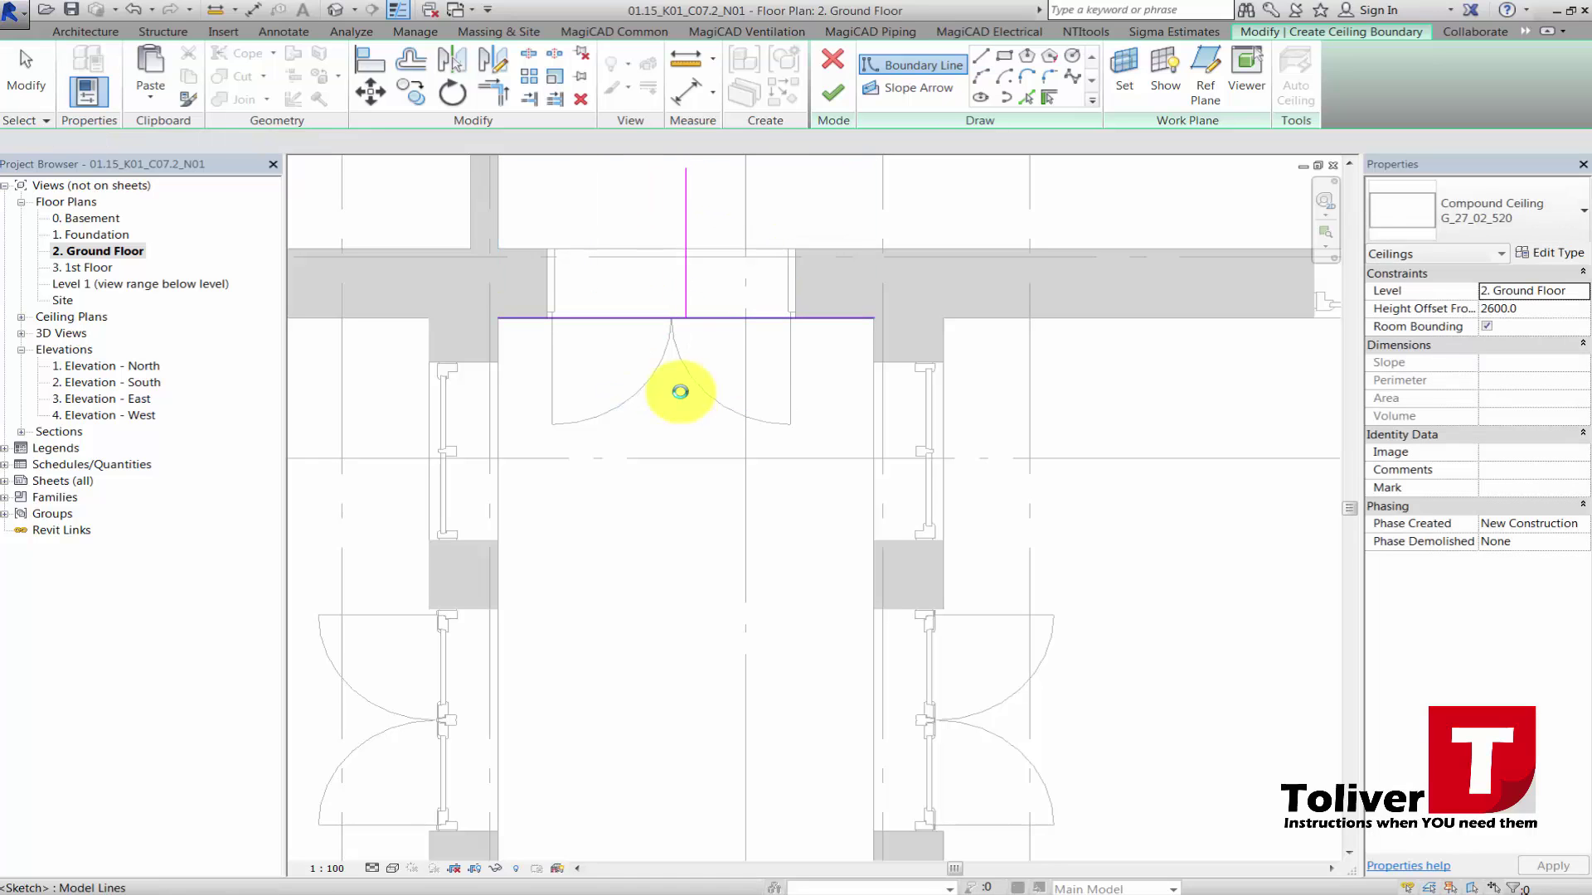
Replace the corridor's end boundary line with a rectangle from the lower-left inner corner up to the vertical midline at the upper end.
left_click(680, 391)
key("Delete")
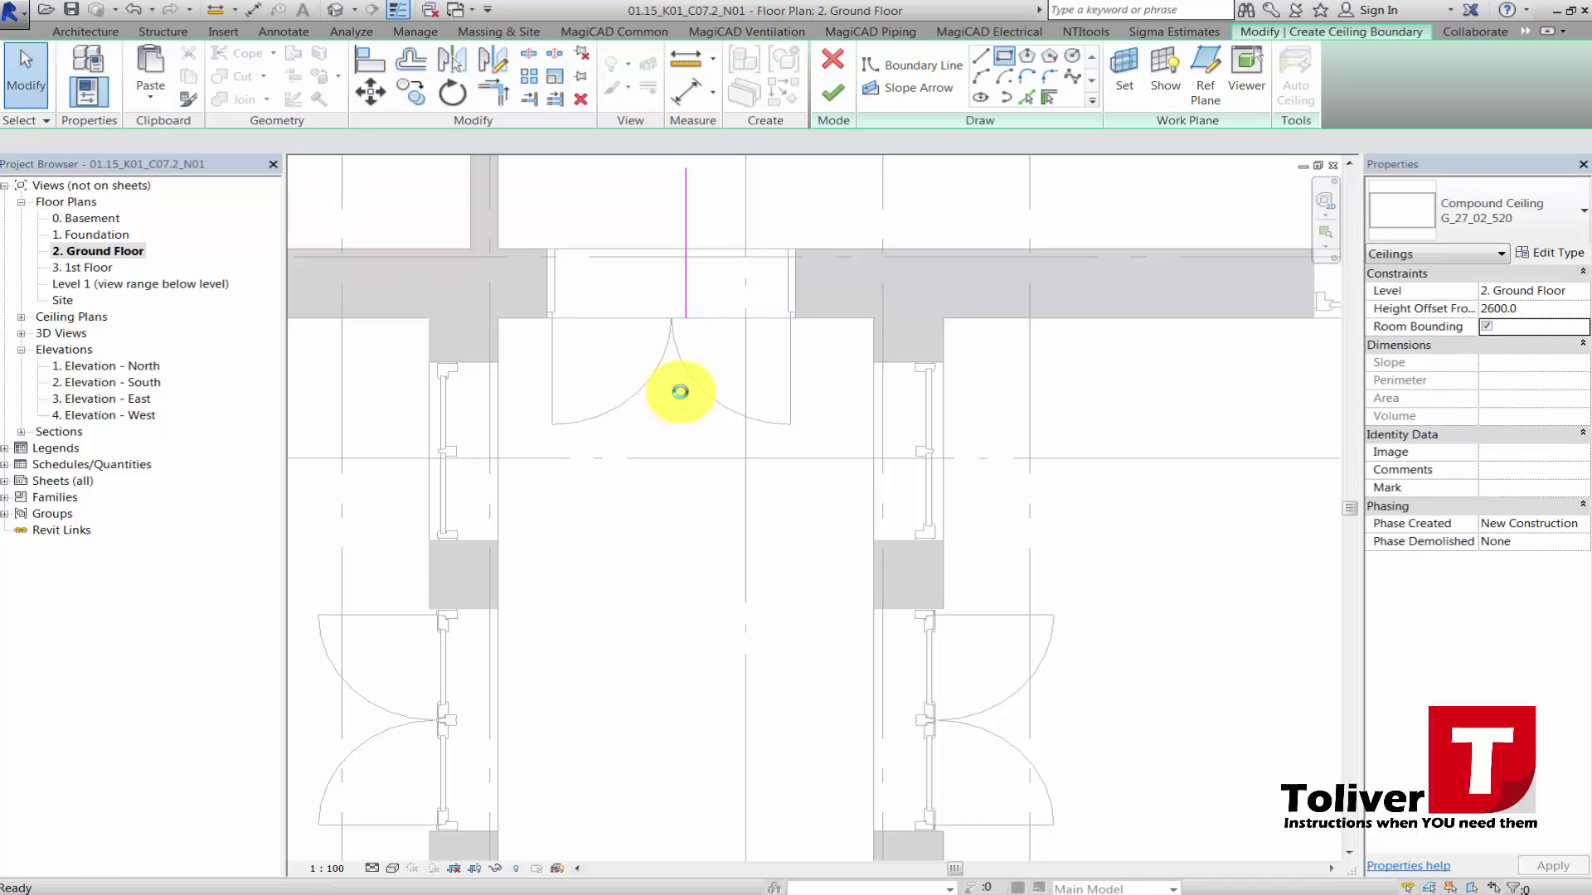
left_click(1004, 56)
scroll(543, 416, "down", 3)
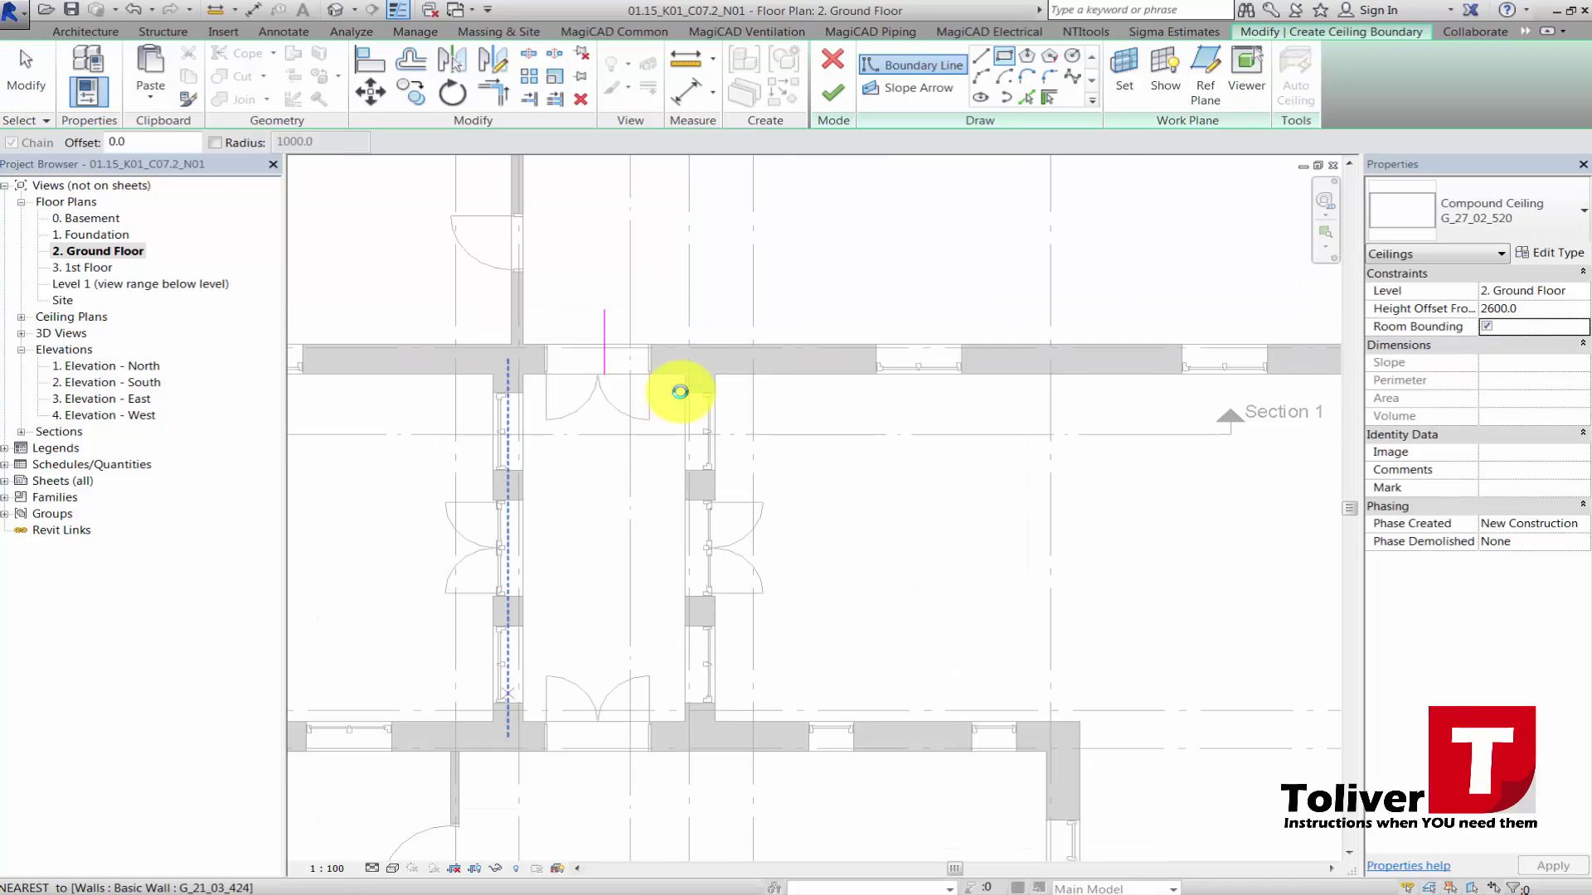
scroll(516, 742, "up", 3)
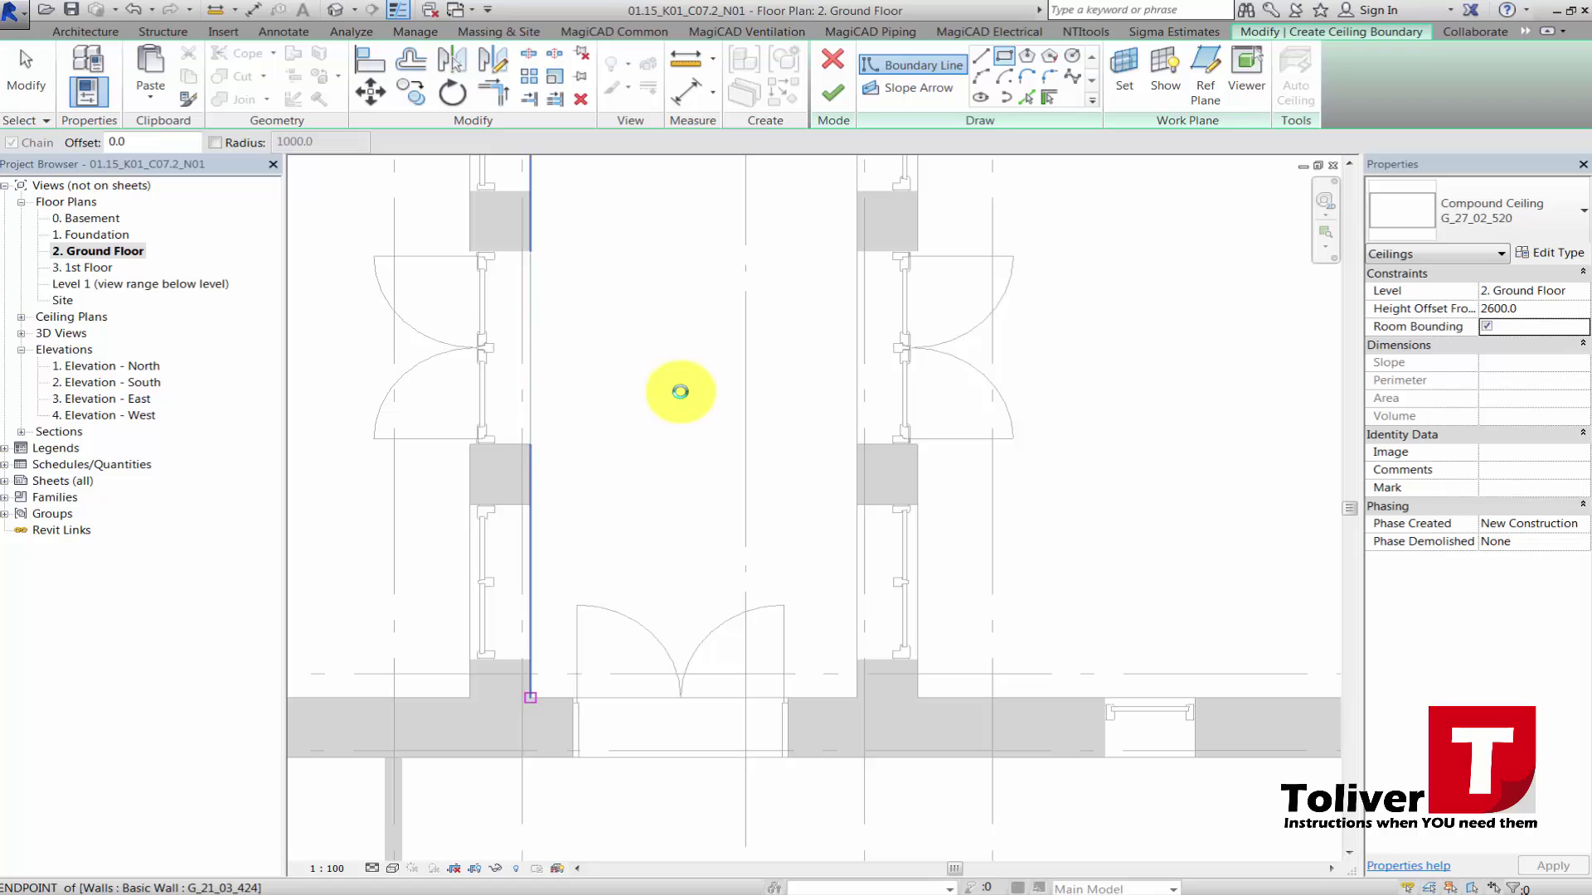
left_click(531, 698)
scroll(565, 538, "down", 1)
middle_click_drag(565, 538, 550, 693)
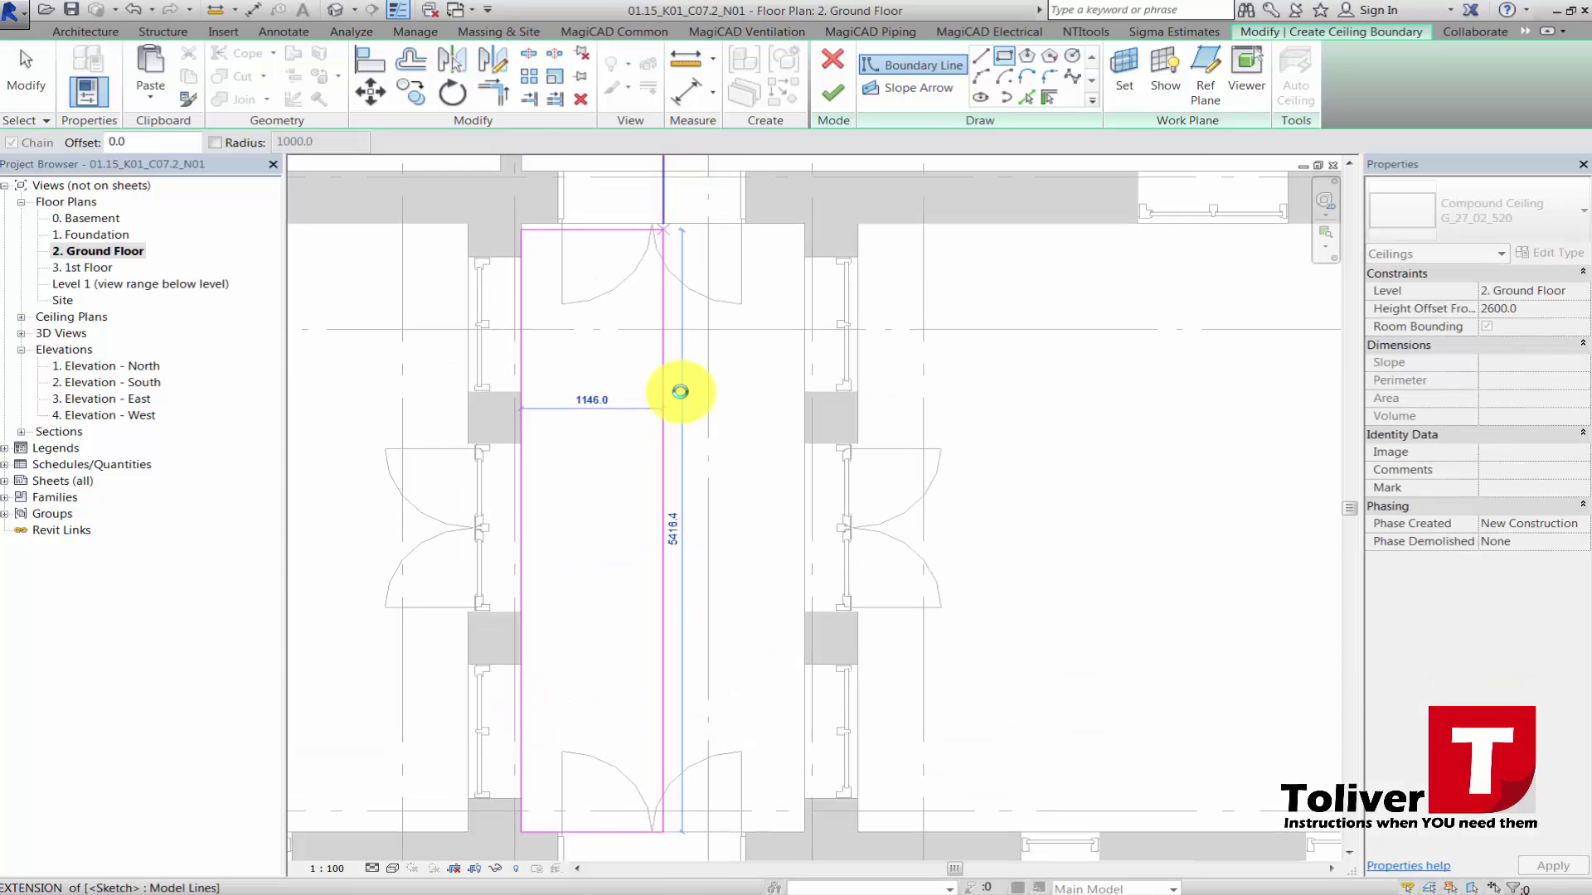
left_click(663, 228)
Delete the vertical helper line extending beyond the rectangle at the corridor's upper end.
scroll(655, 249, "down", 2)
key("Escape")
key("Escape")
left_click(654, 198)
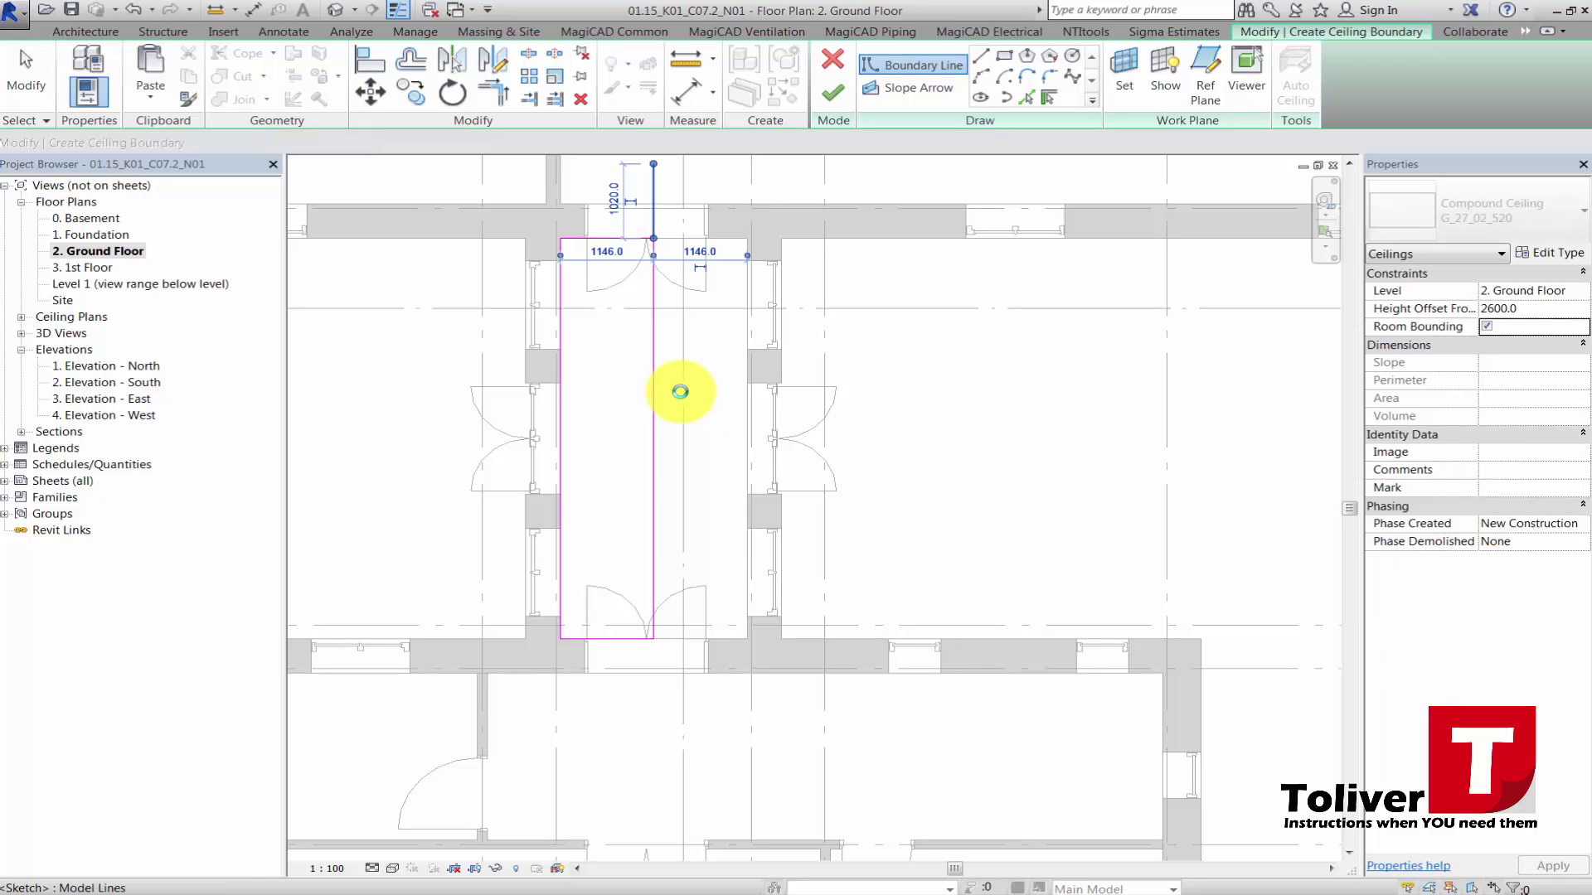
key("Delete")
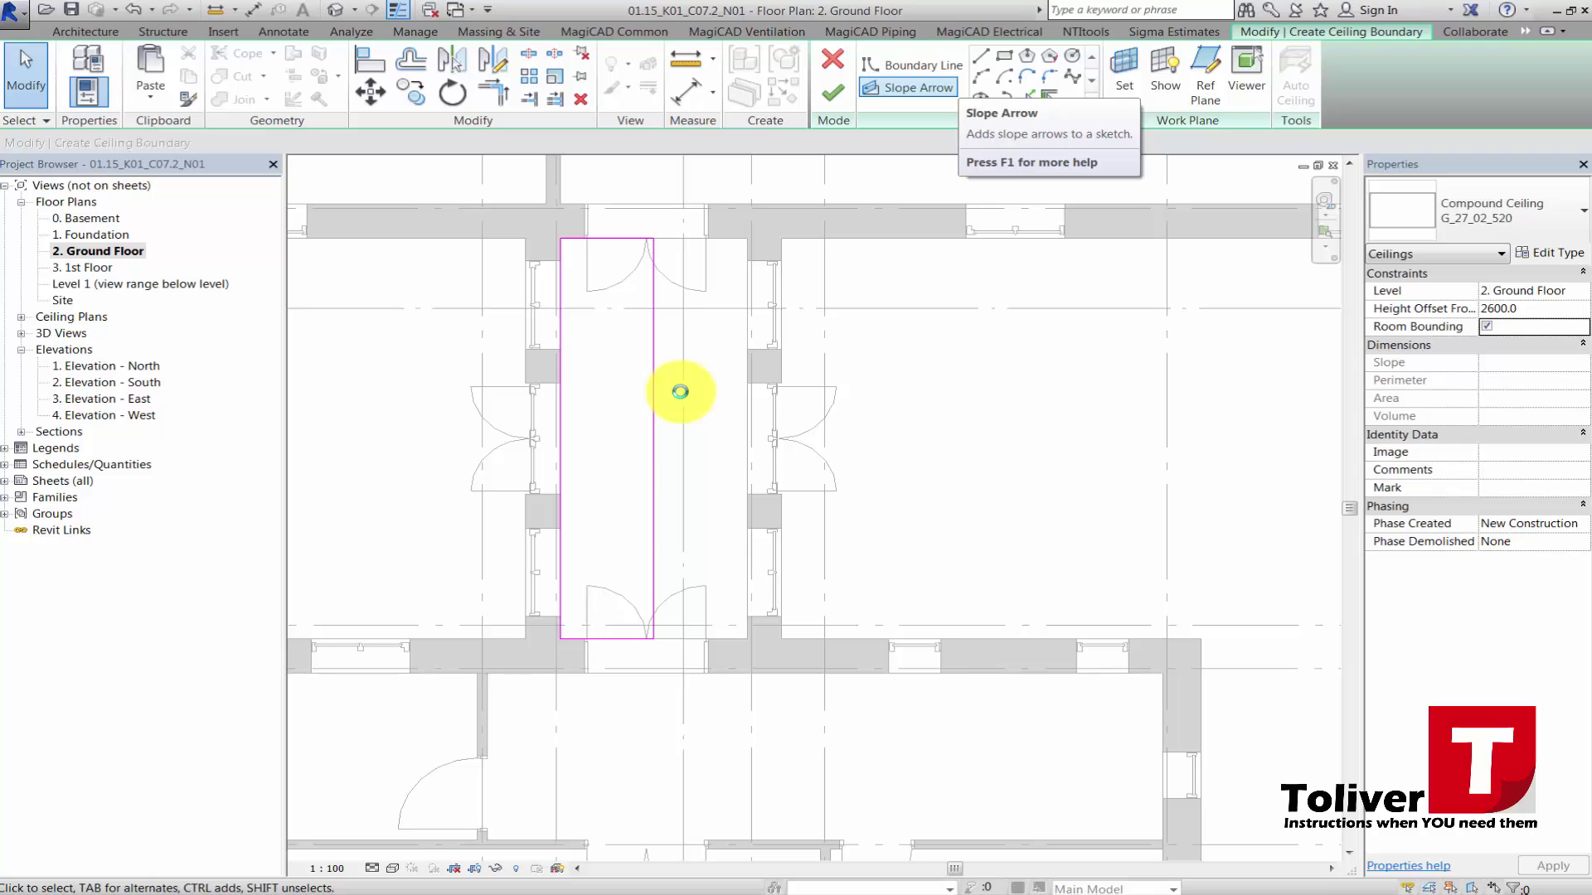
Add a slope arrow from the rectangle's wall side horizontally to the corridor midline, specify it by Slope at 30°, and finish the ceiling.
left_click(908, 87)
left_click(561, 433)
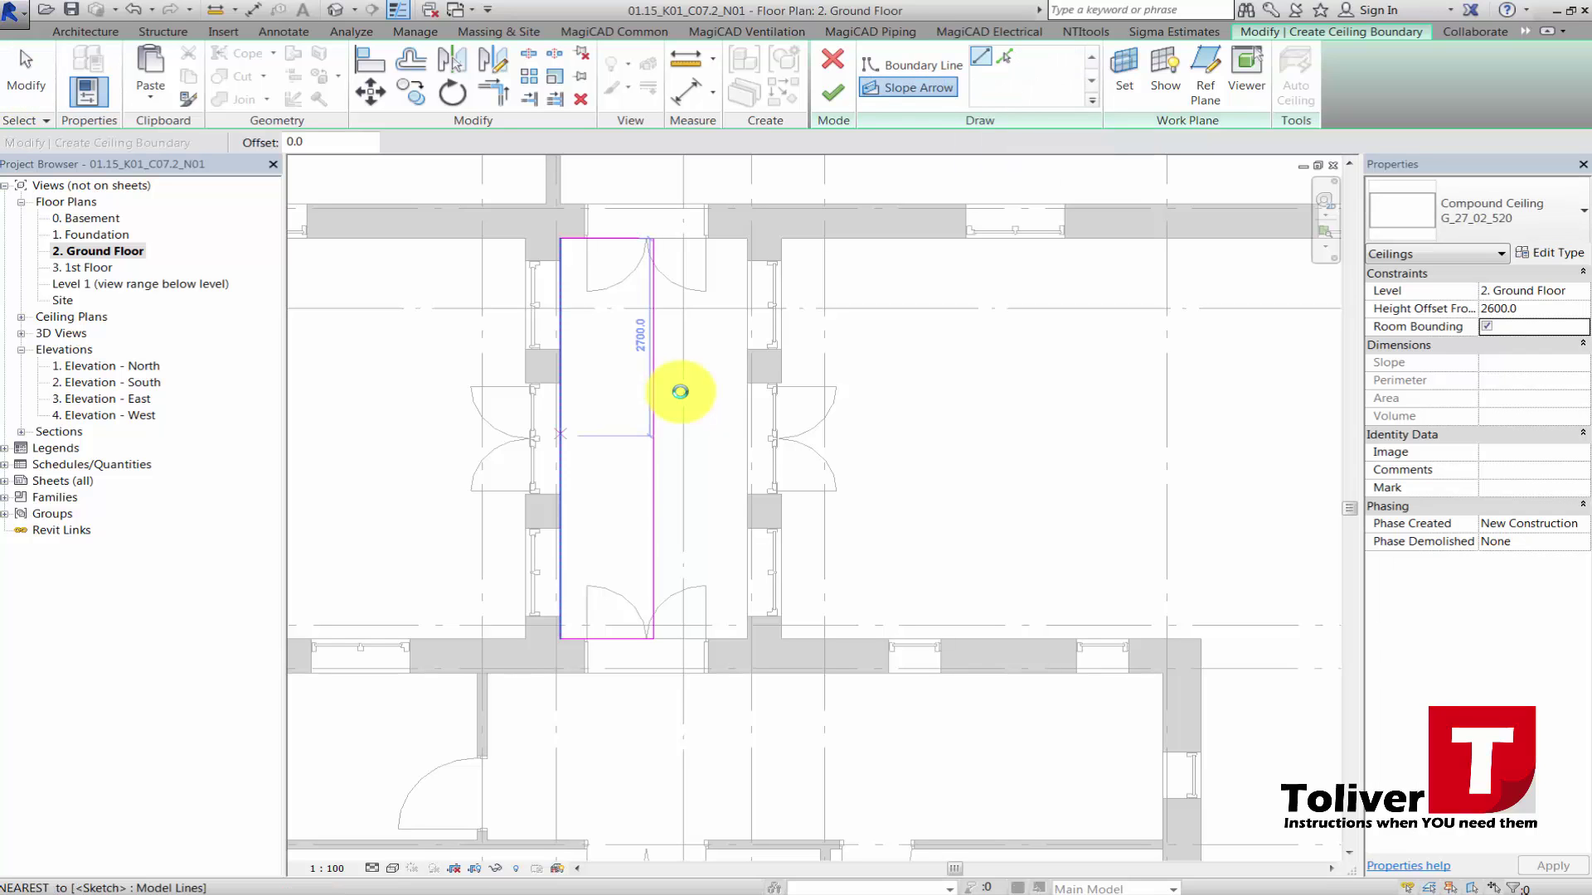
left_click(679, 391)
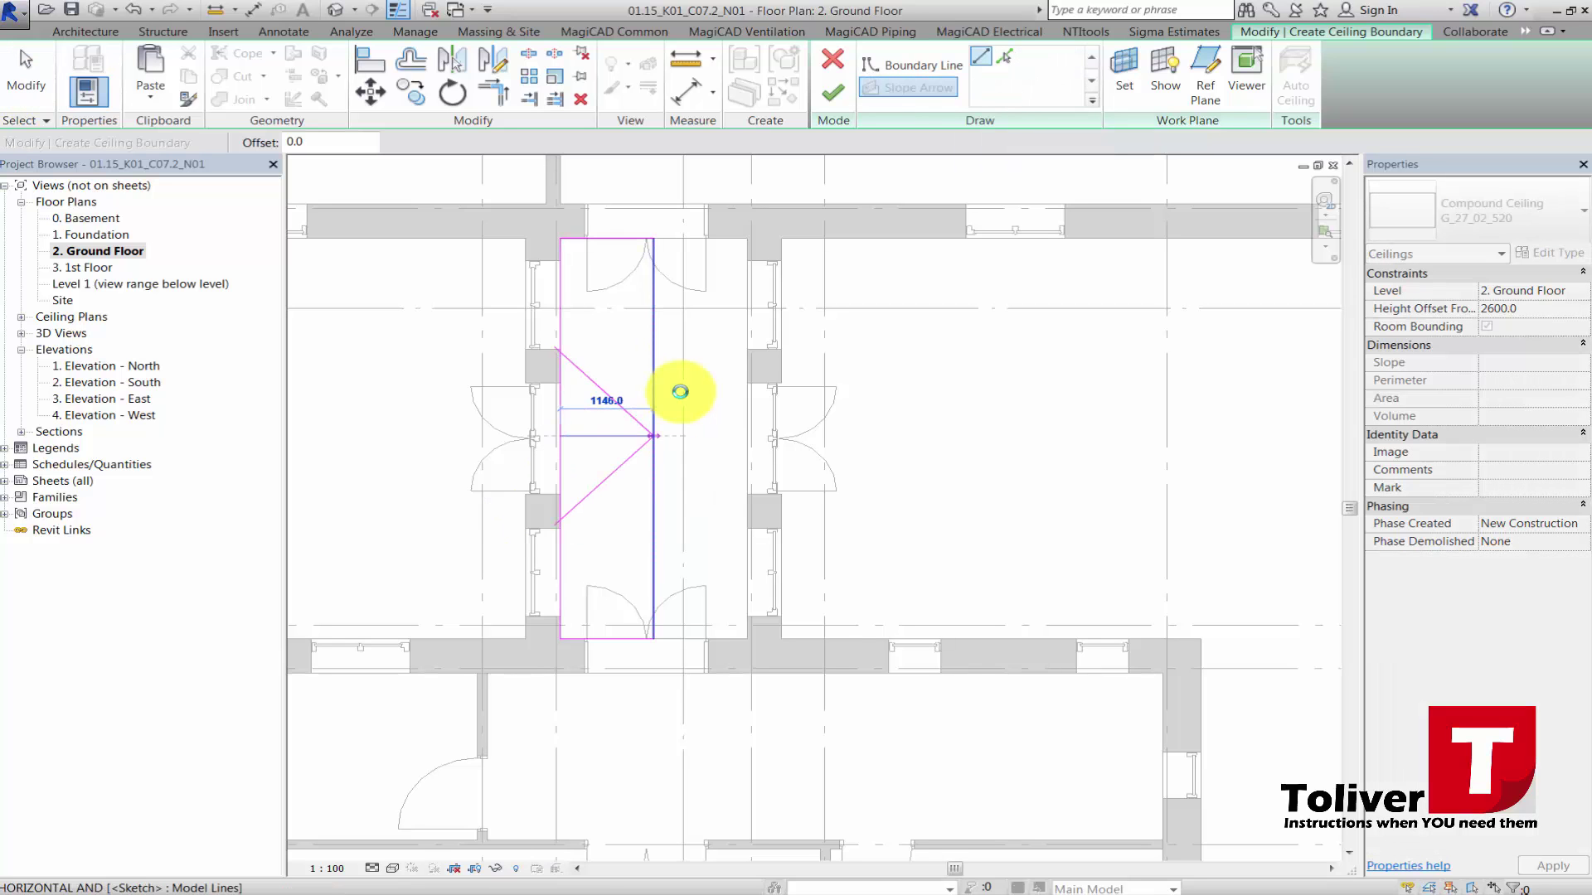
key("Escape")
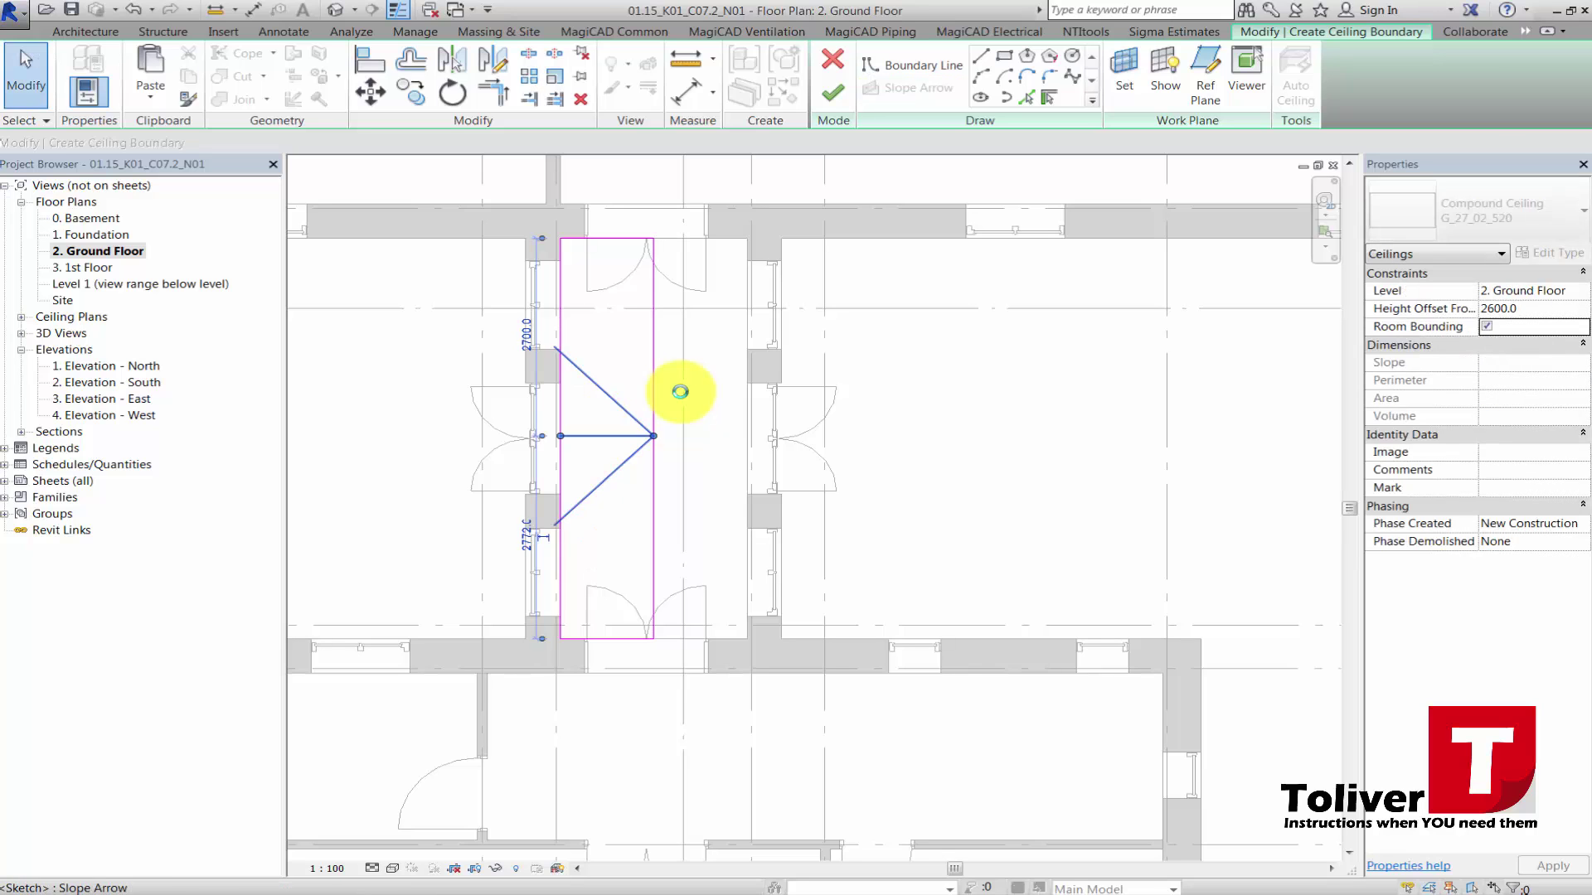
left_click(1583, 291)
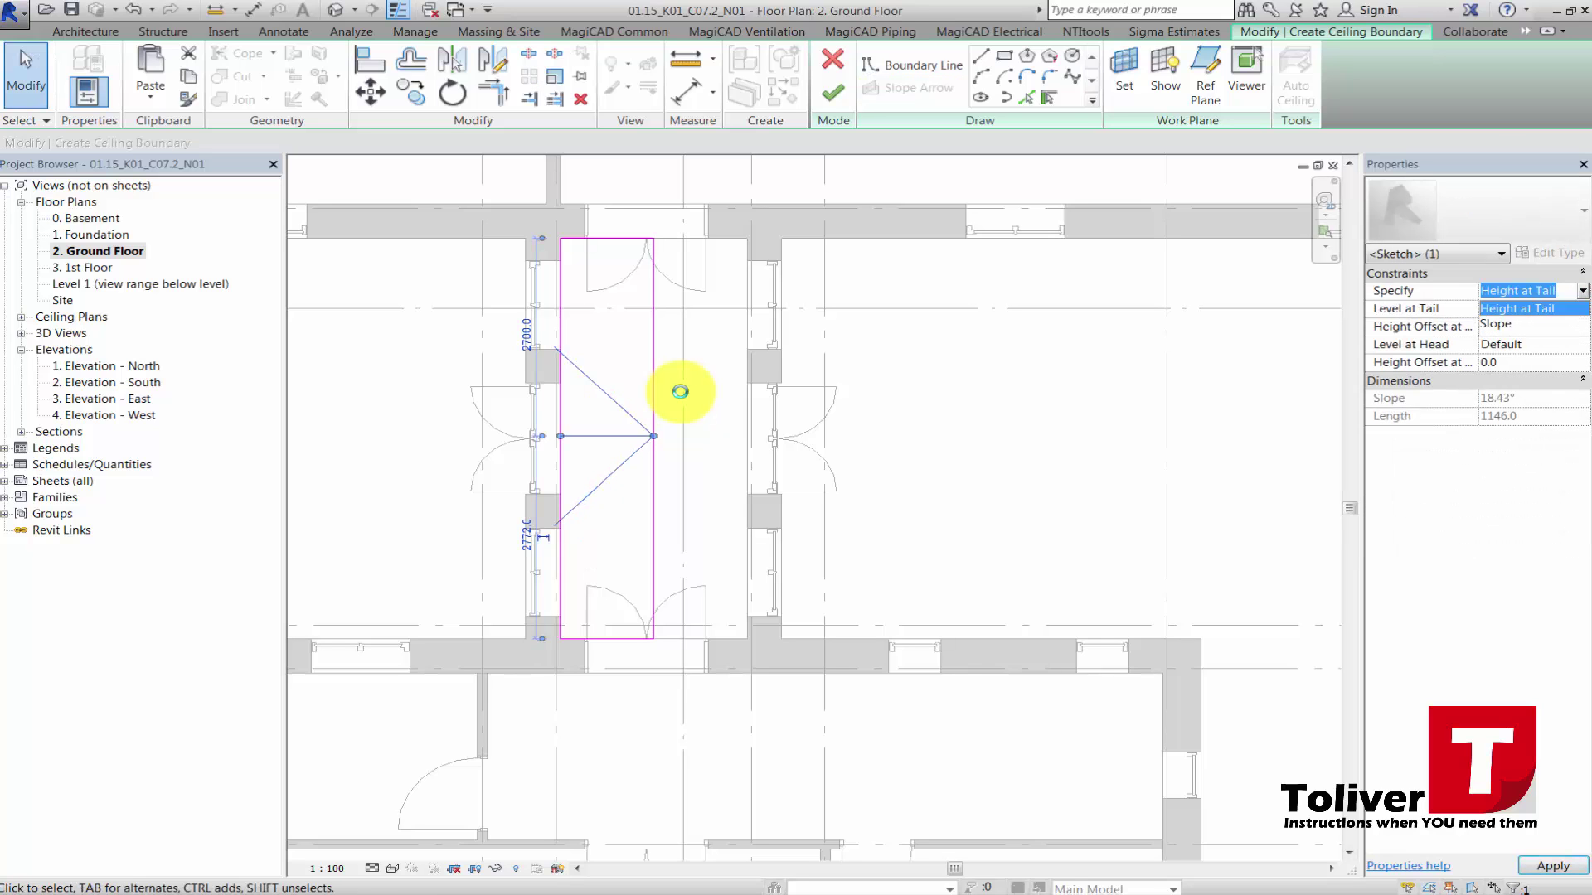
left_click(1496, 324)
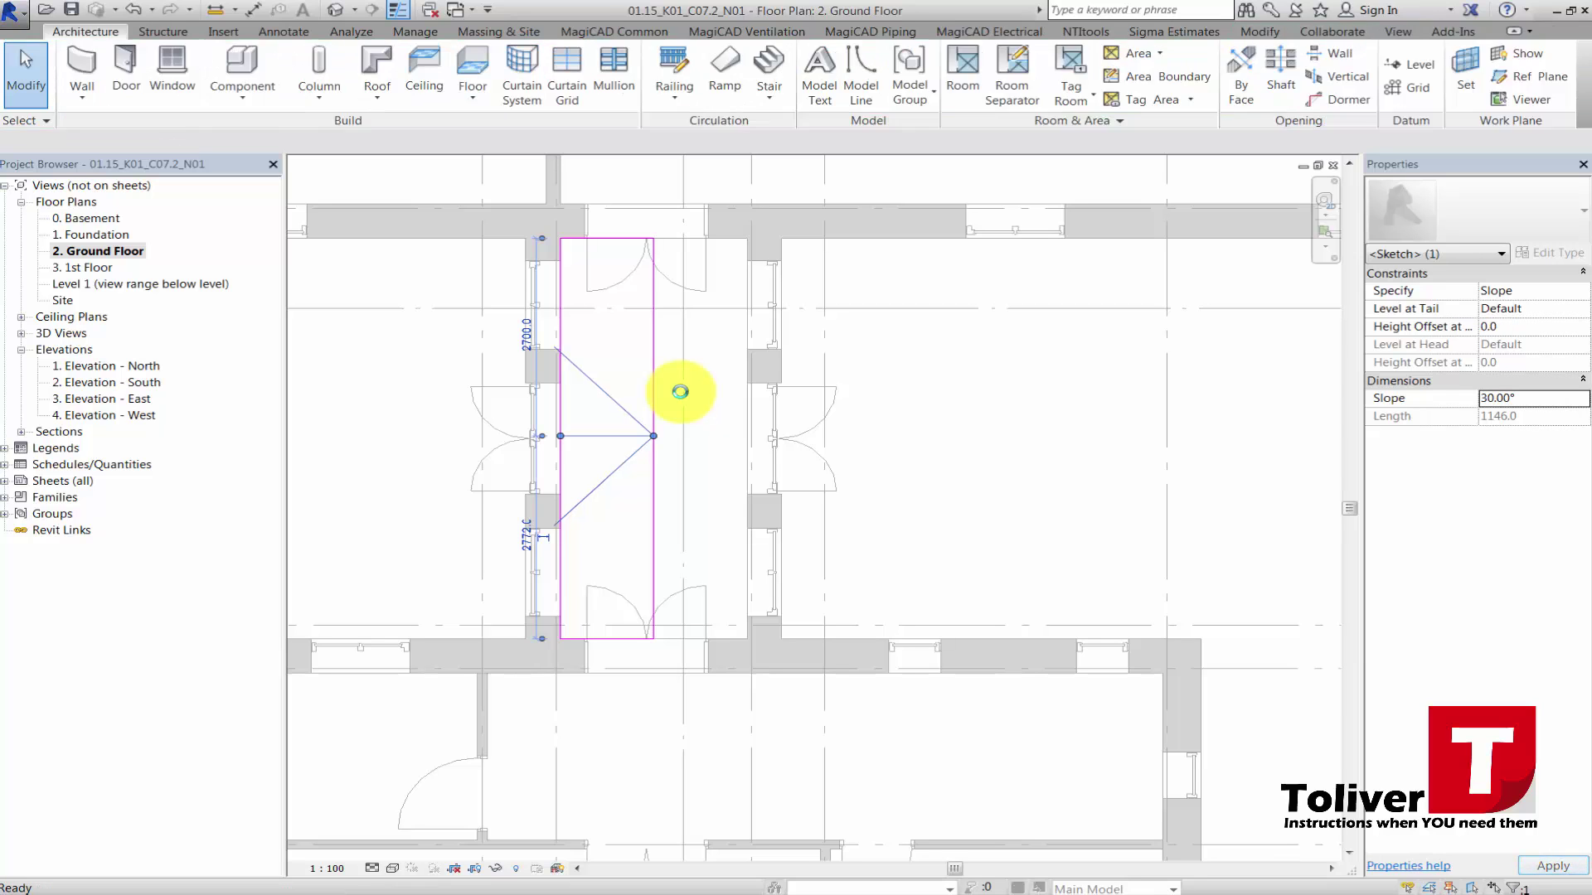
On the 1st Floor plan, move the Section 1 line so it cuts through the middle of the corridor and open its view.
scroll(643, 304, "down", 1)
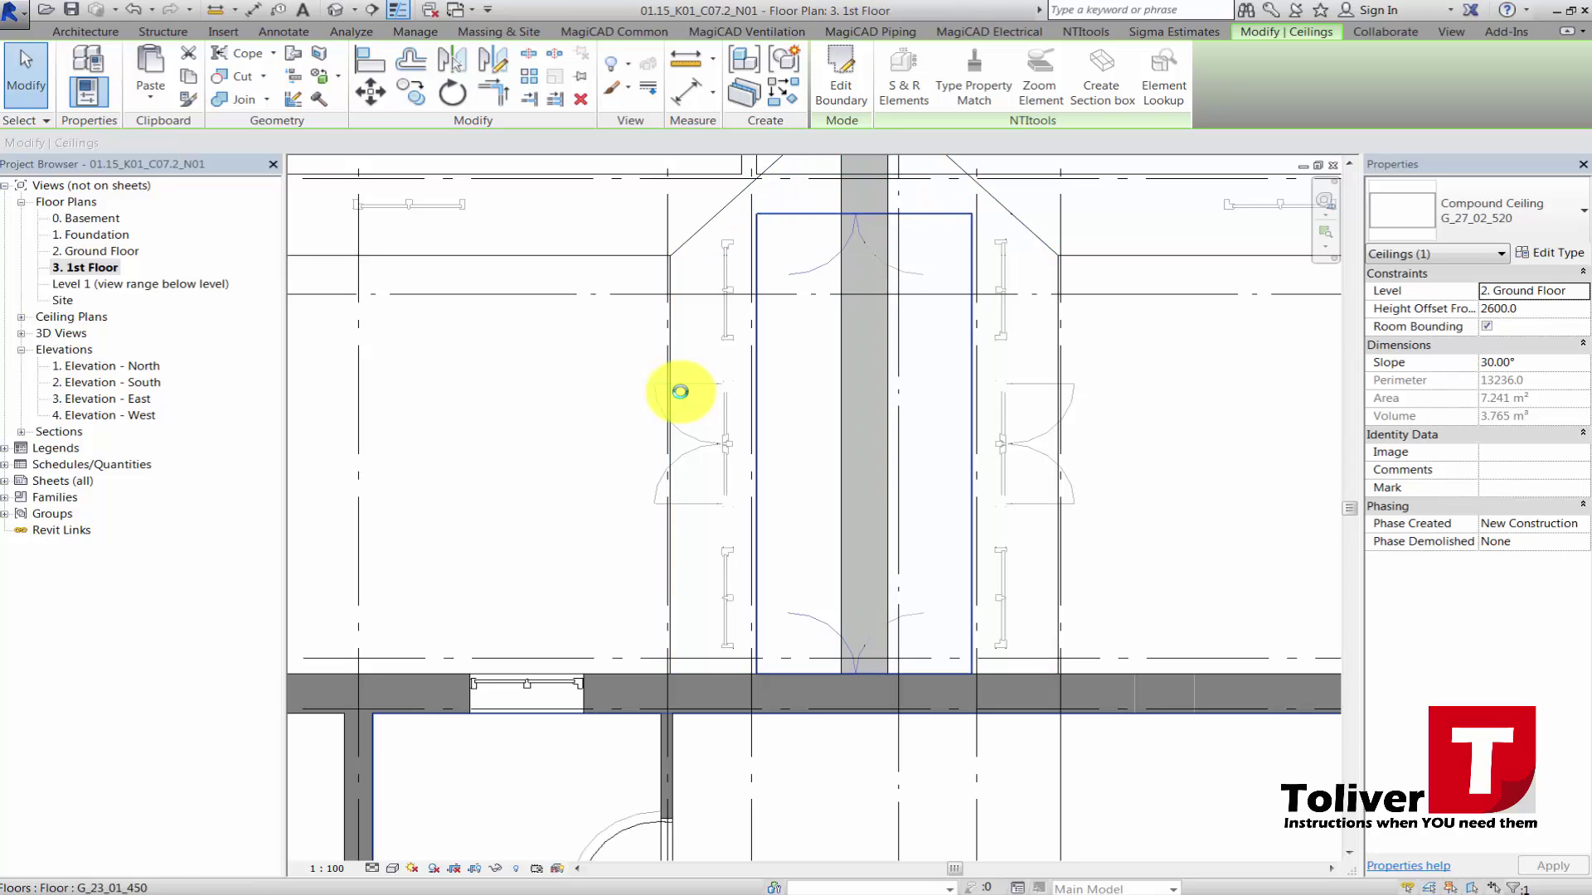
key("Tab")
key("Tab")
scroll(680, 391, "down", 2)
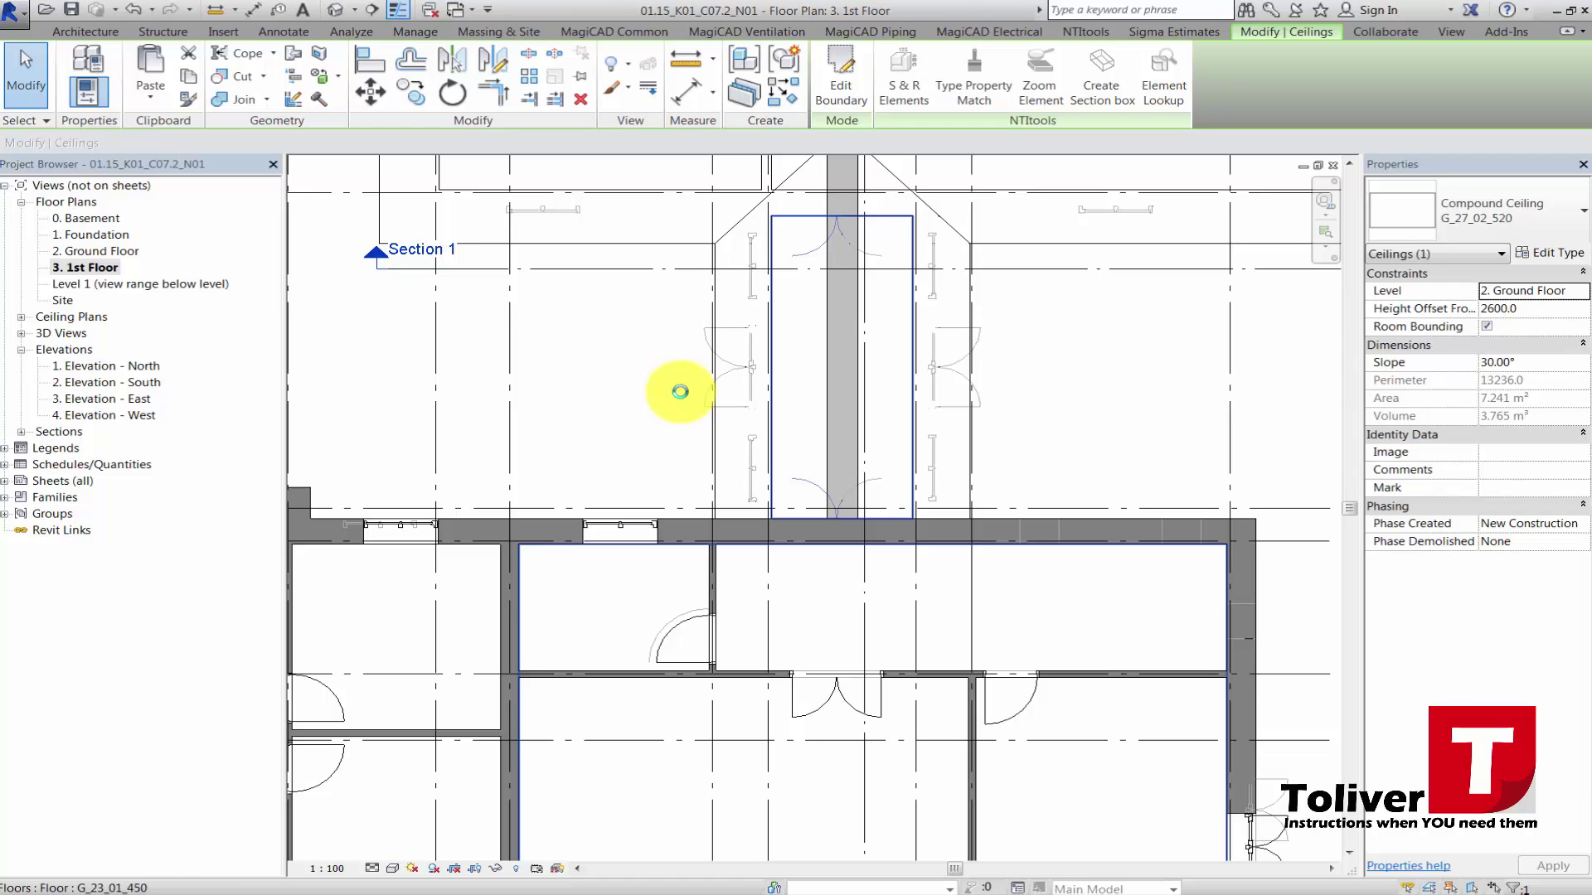
scroll(679, 392, "down", 4)
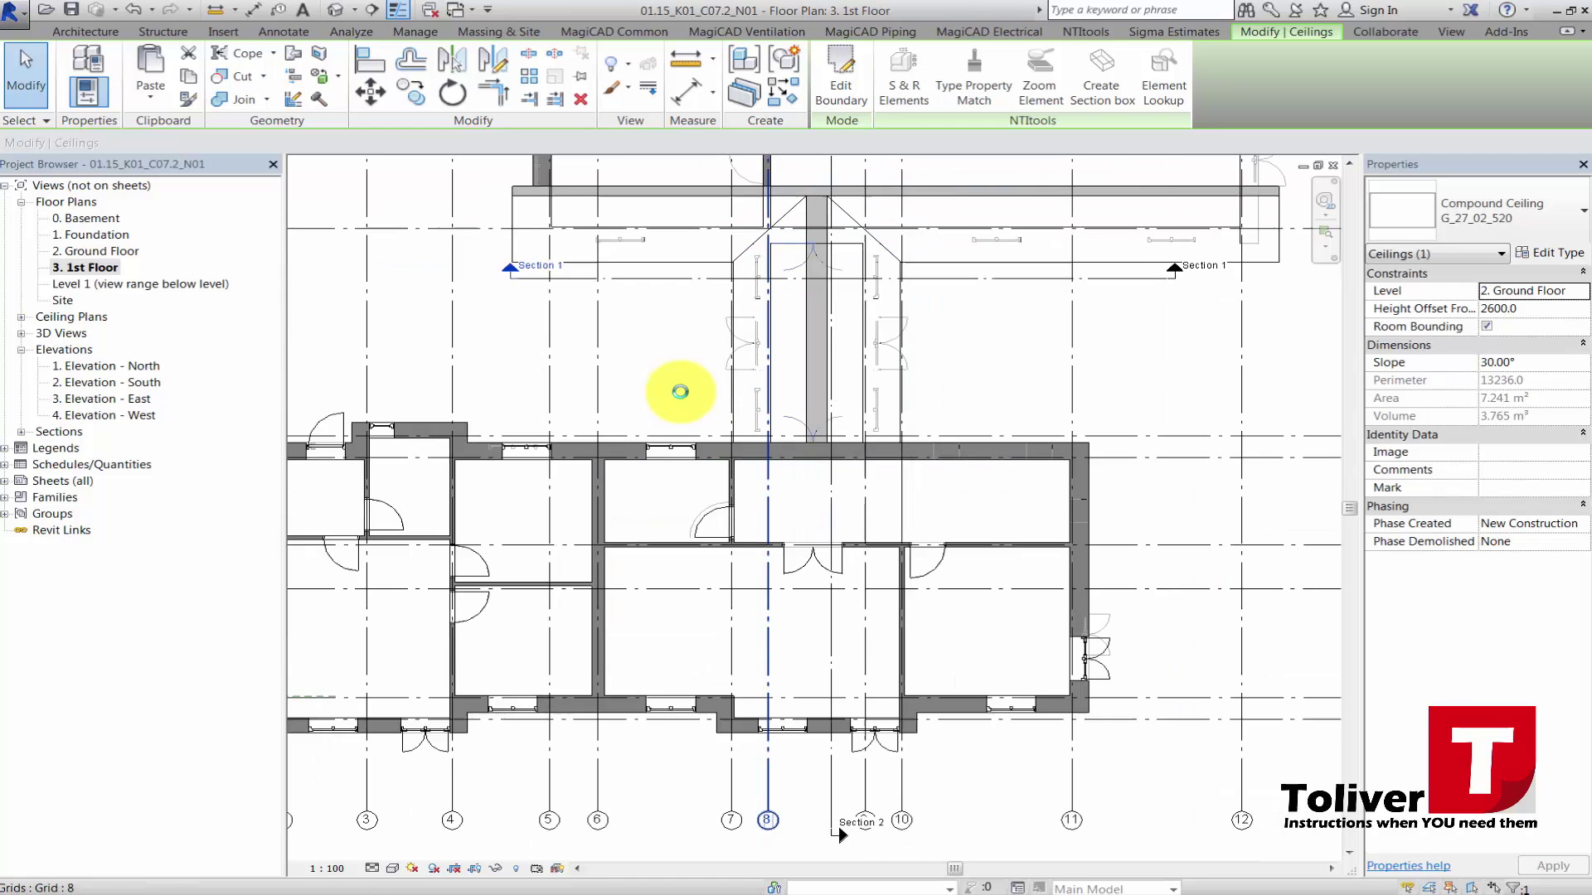
scroll(680, 391, "up", 2)
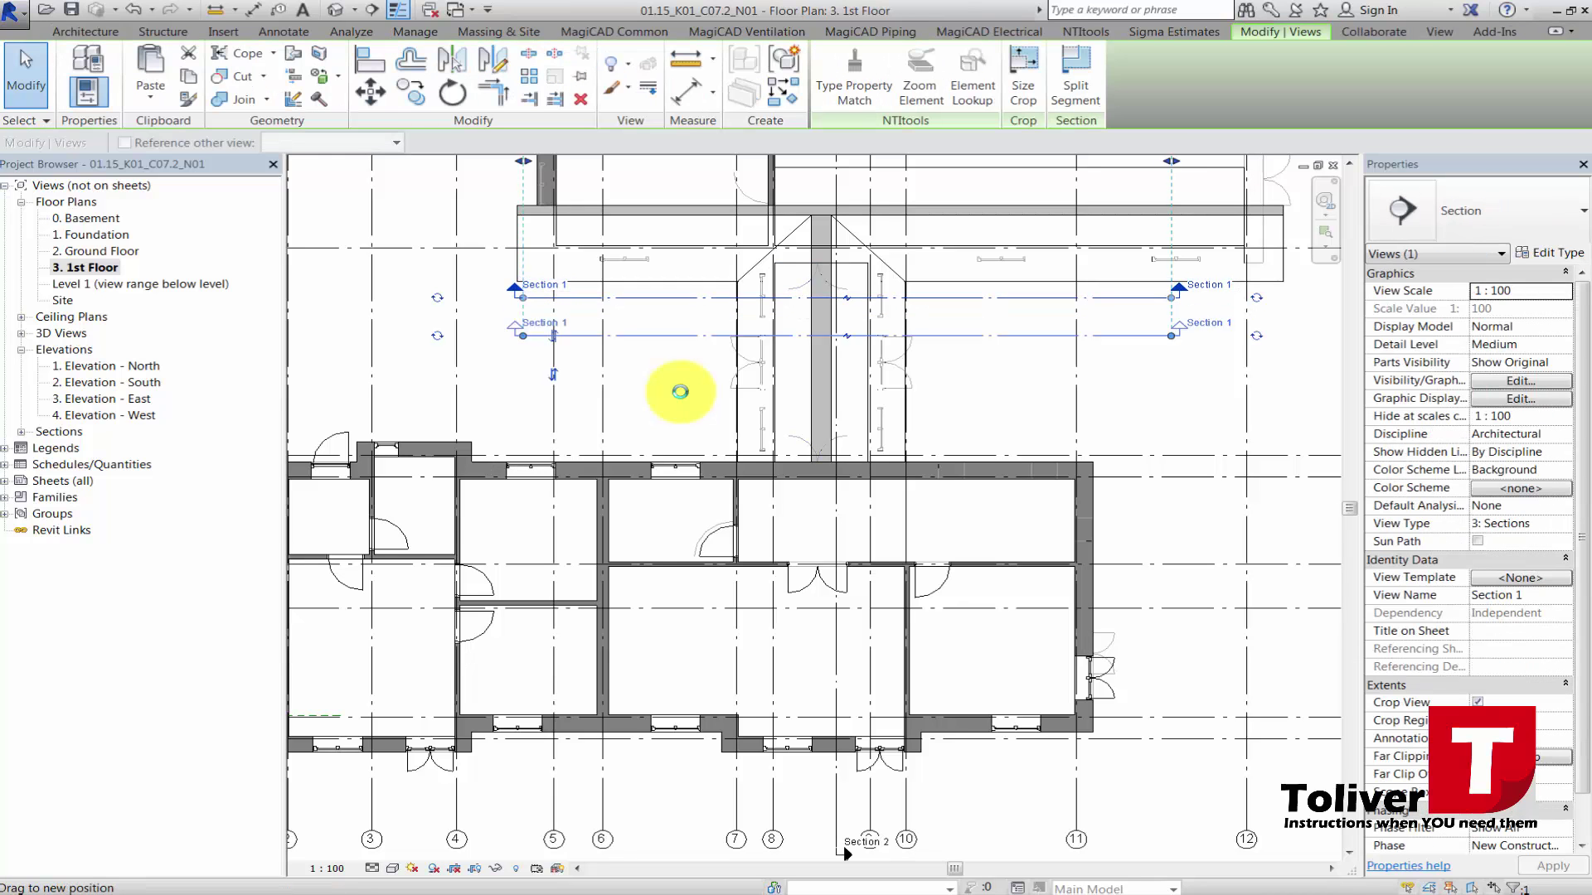
right_click(680, 392)
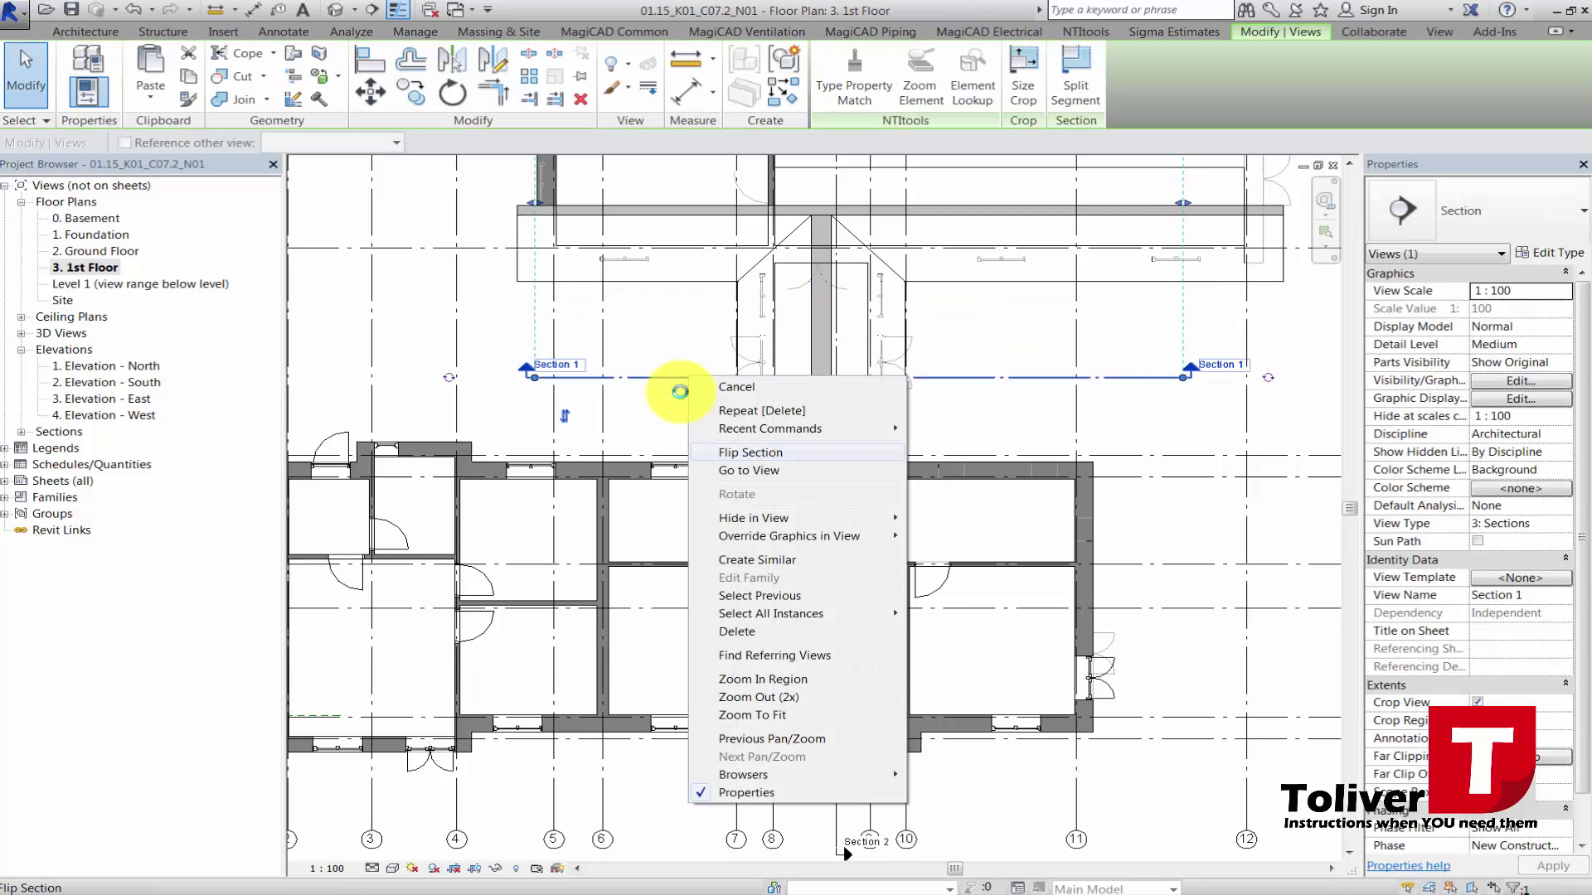
left_click(748, 471)
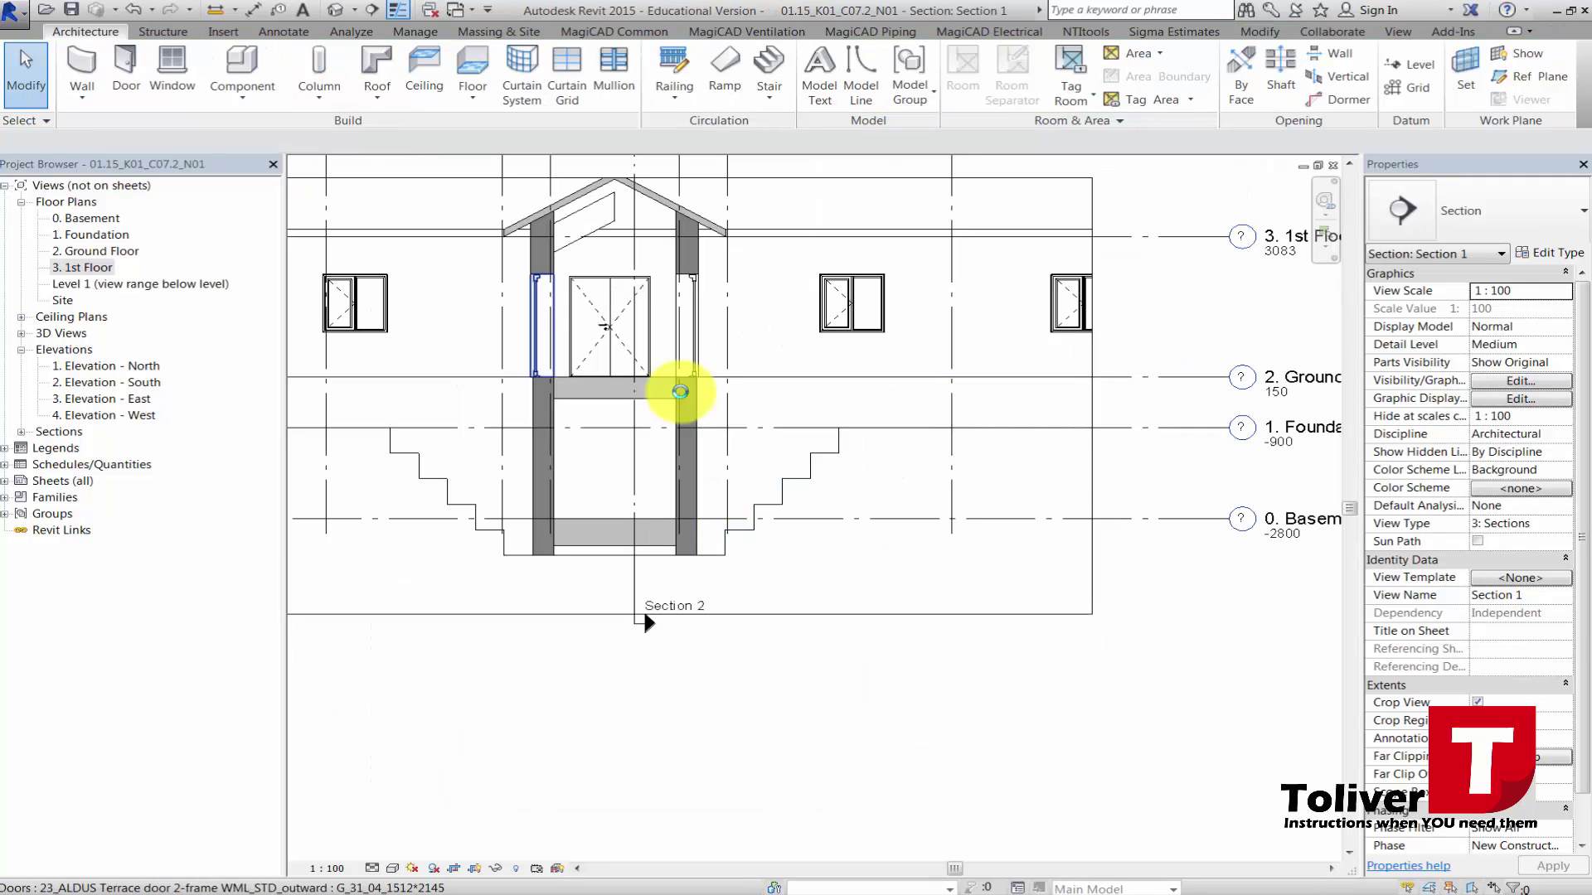
Move the corridor's sloped ceiling straight up until its upper corner meets the underside of the roof ridge.
scroll(680, 392, "up", 5)
scroll(680, 391, "up", 3)
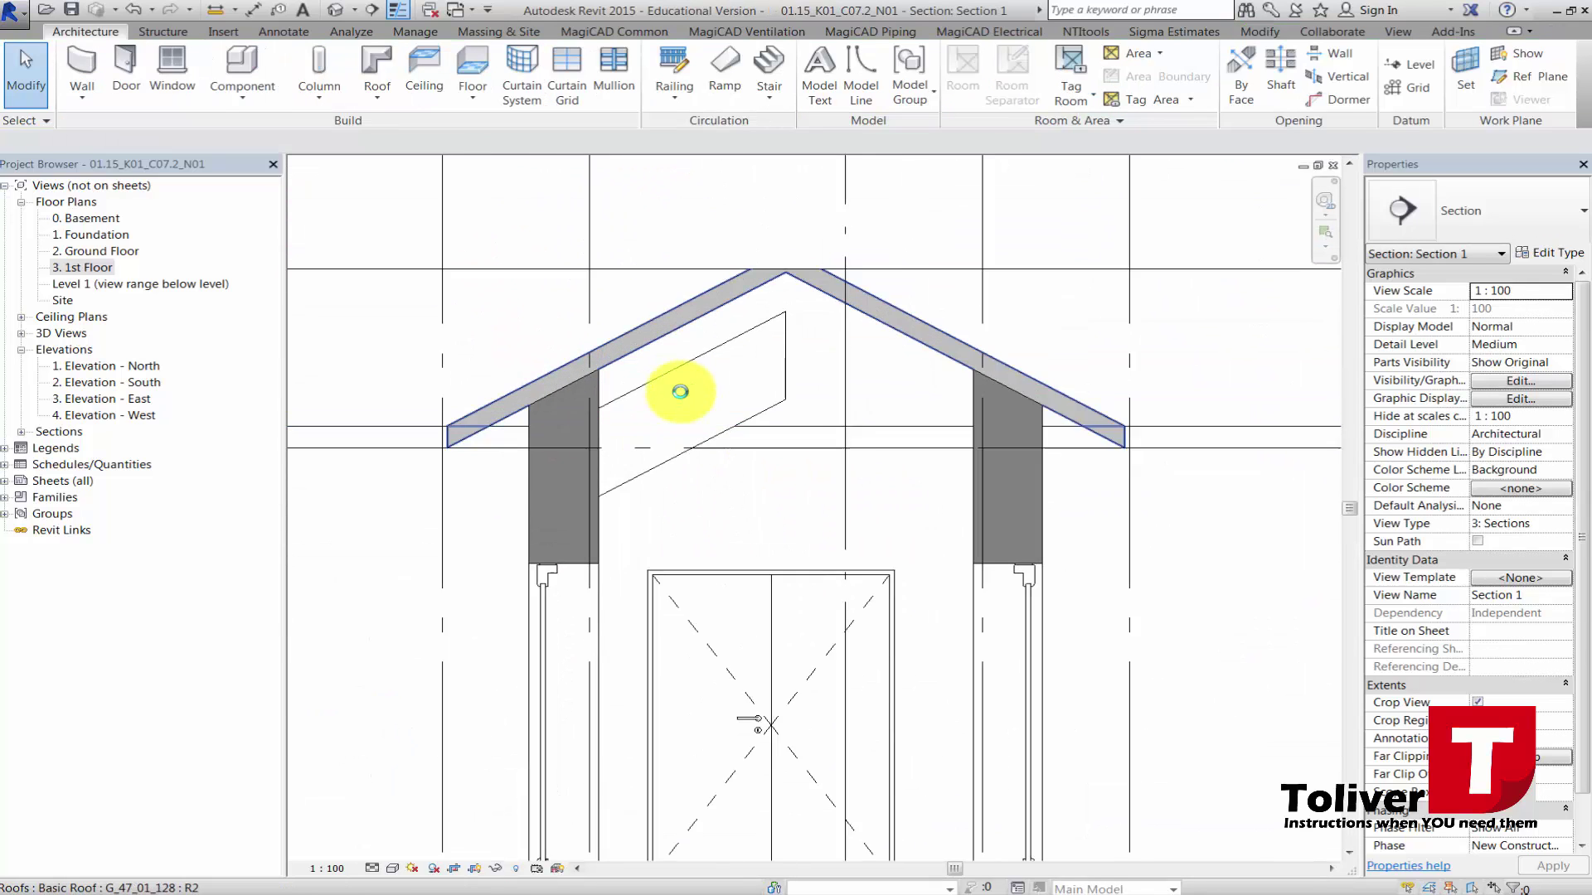
left_click(680, 391)
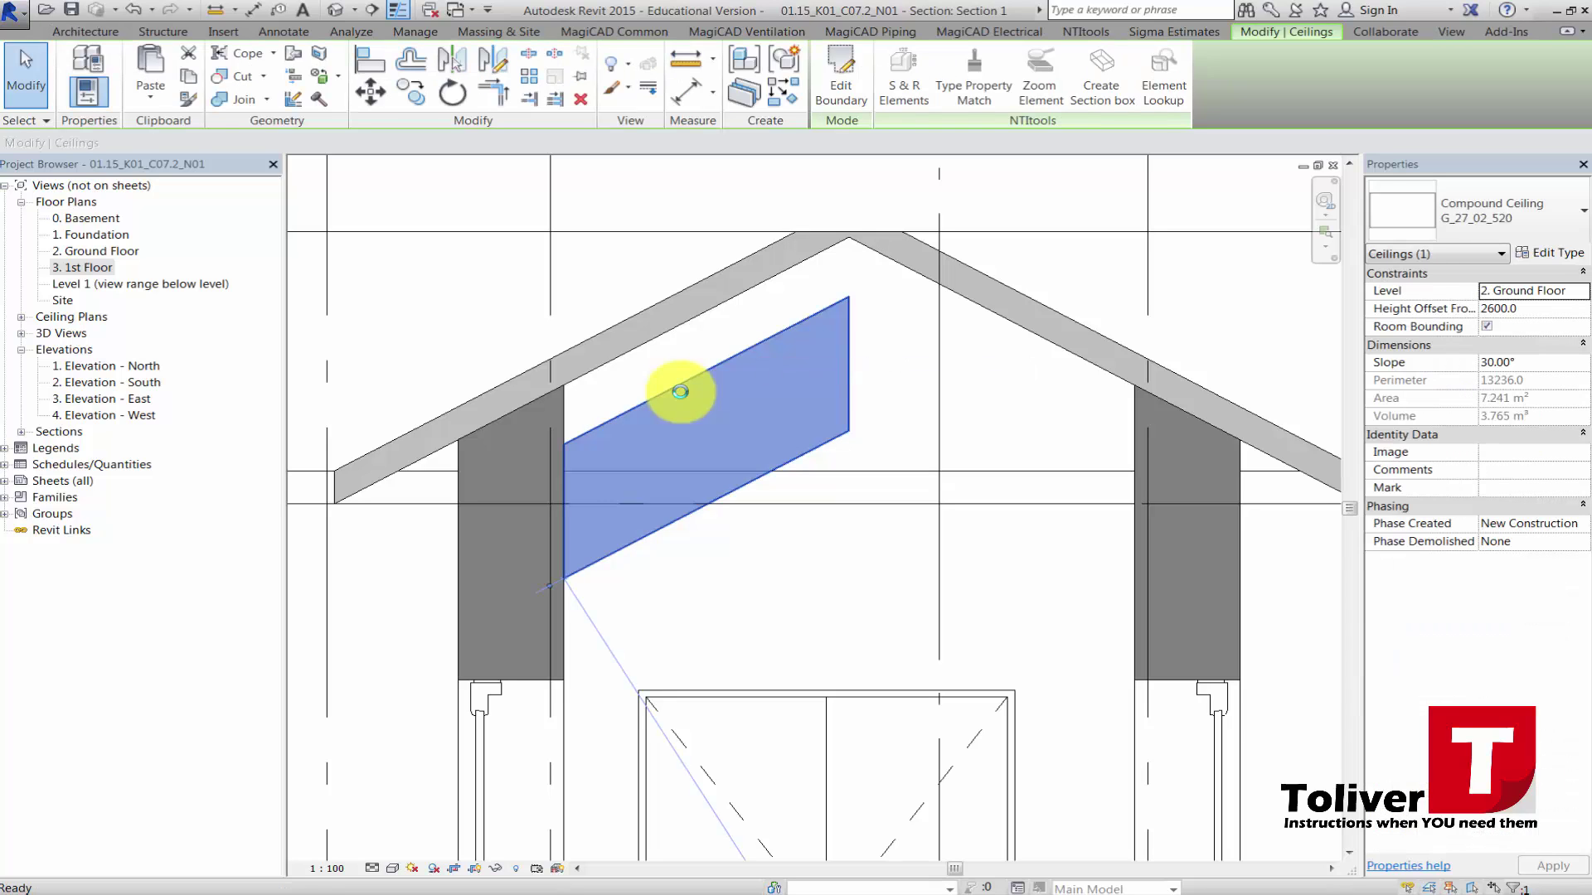
key("m")
key("v")
left_click(848, 296)
left_click(848, 238)
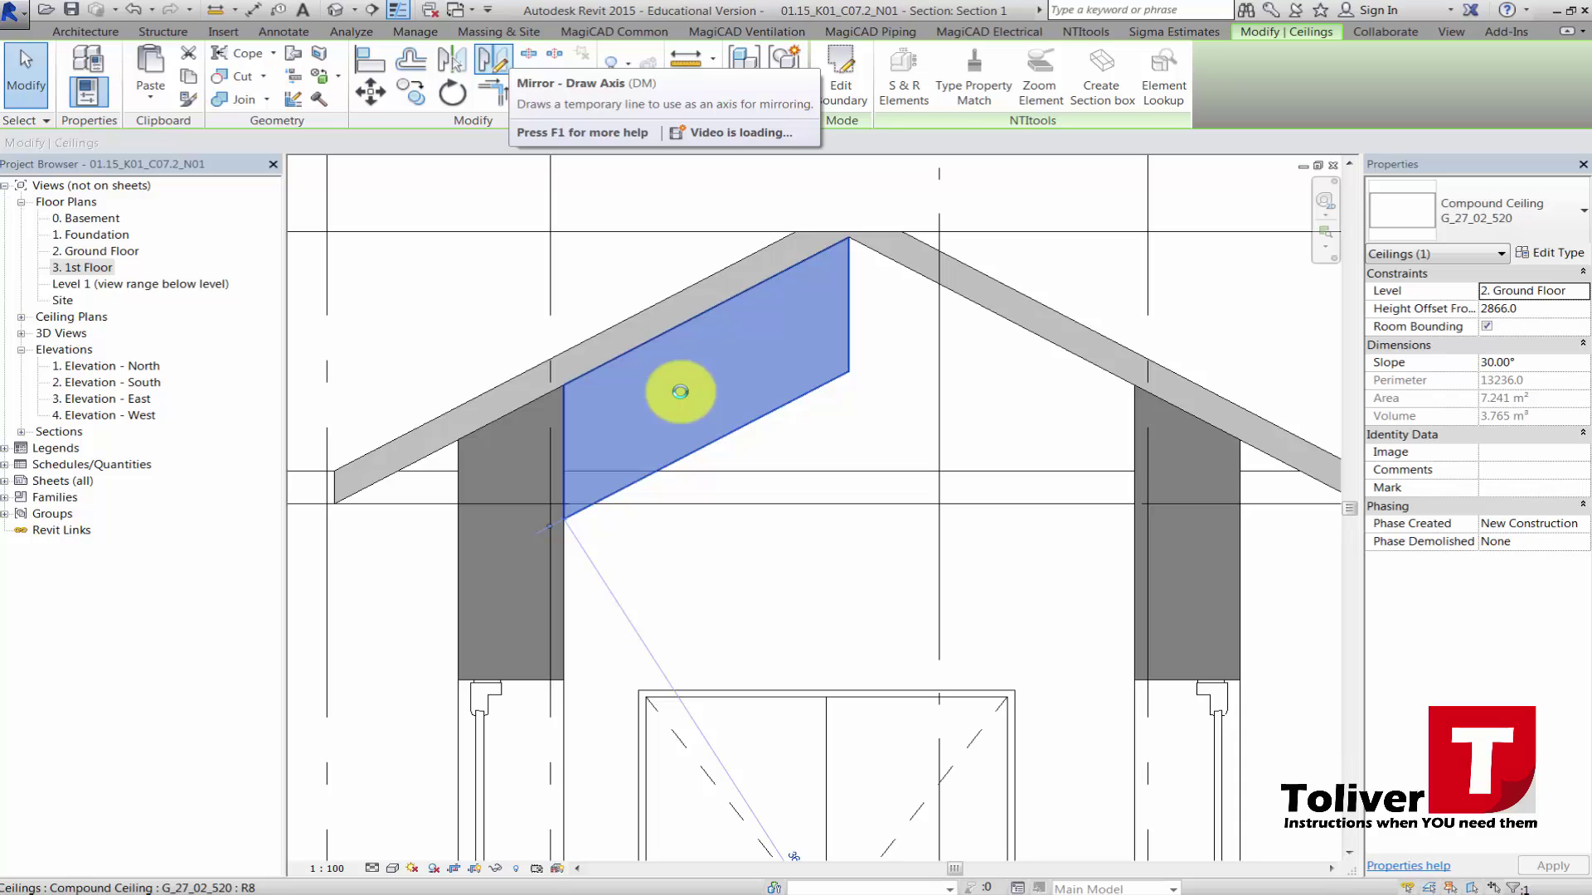
Mirror a copy of the corridor ceiling about a vertical axis drawn down from the roof ridge.
left_click(493, 60)
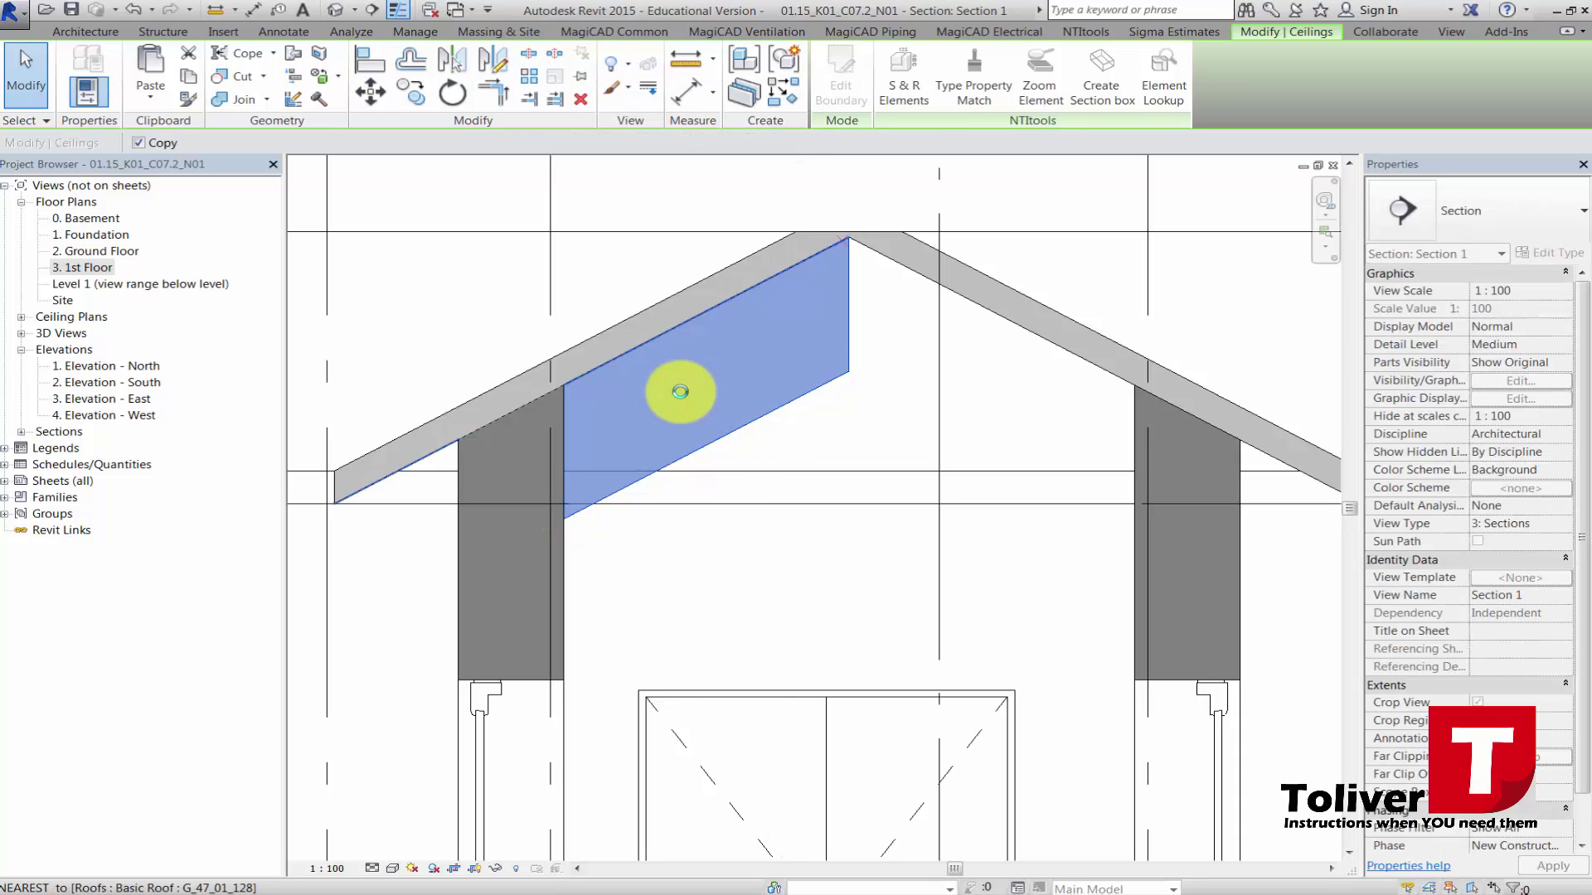
left_click(848, 238)
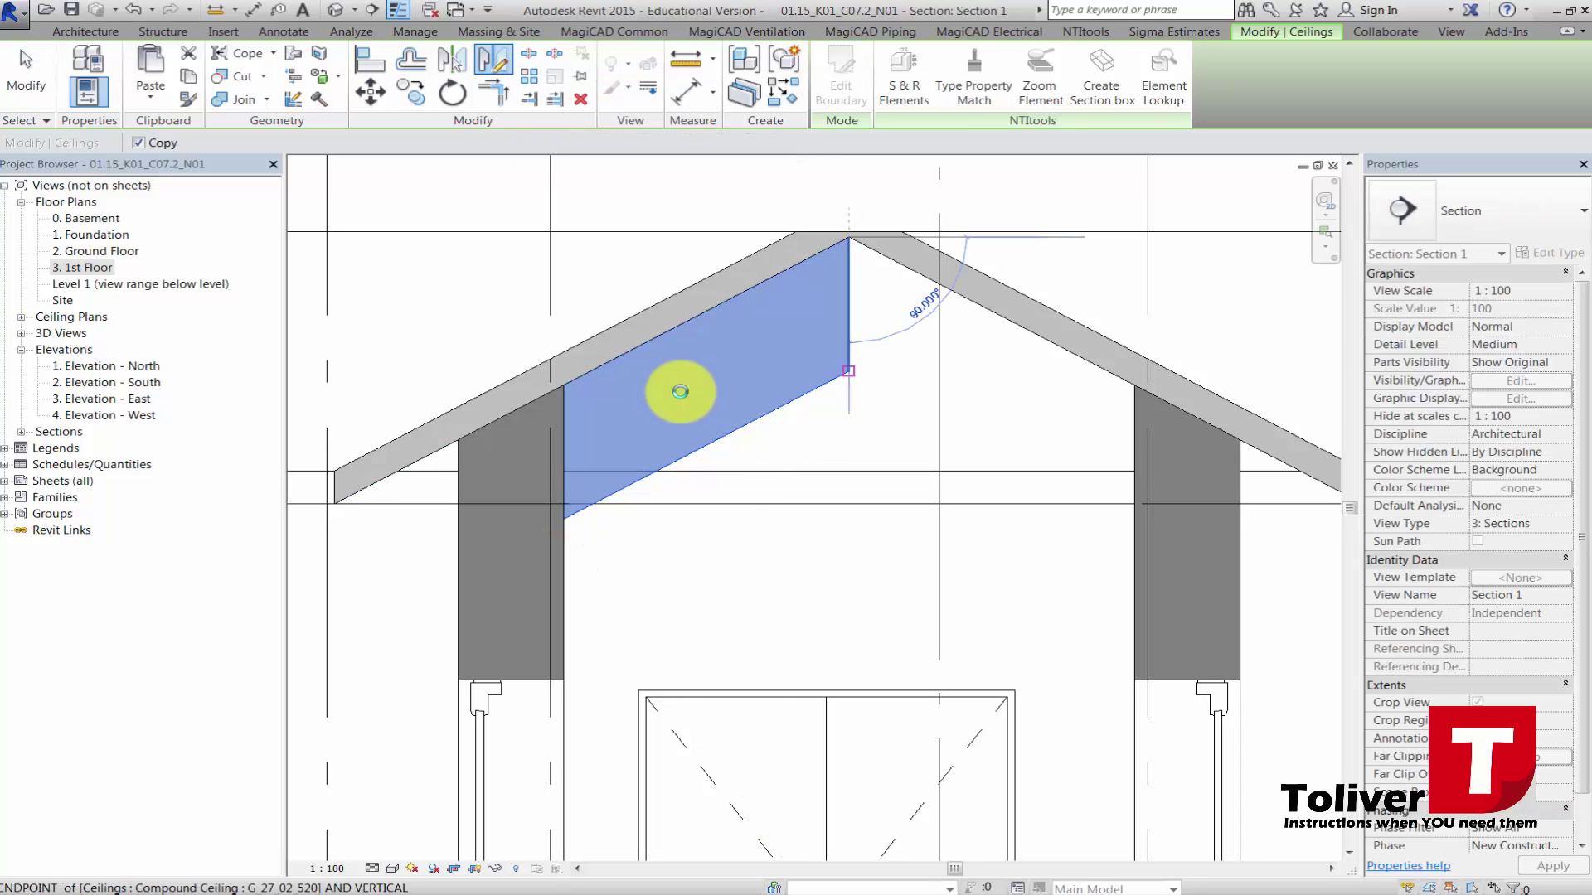
left_click(679, 391)
scroll(680, 391, "down", 2)
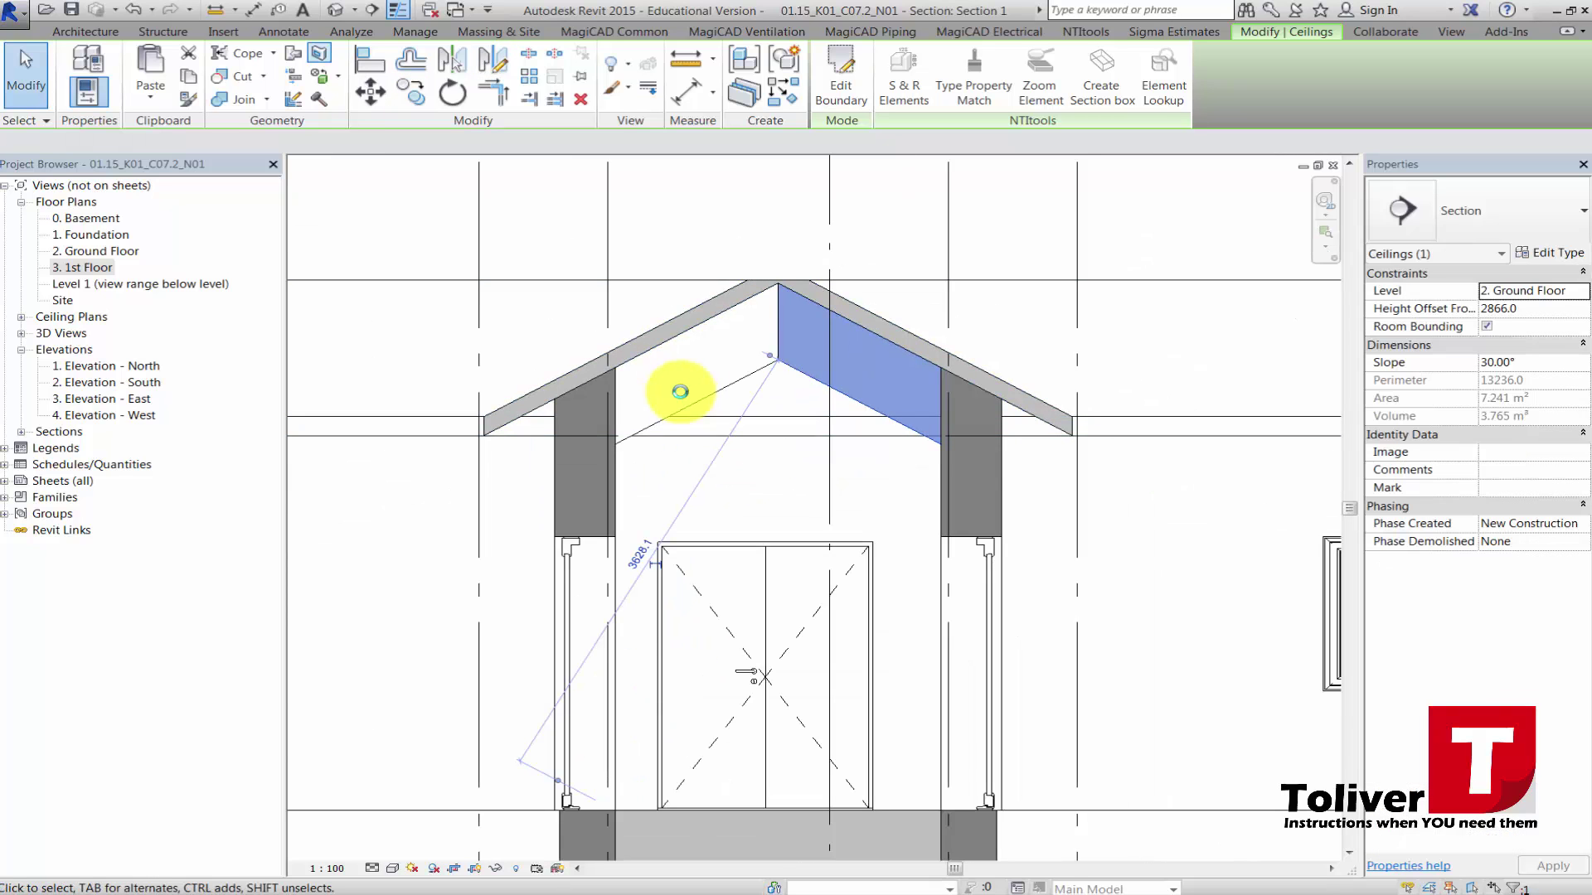
Examine the sectioned buildings, their roofs and the ceilings from several angles in the 3D view.
key("ctrl+Tab")
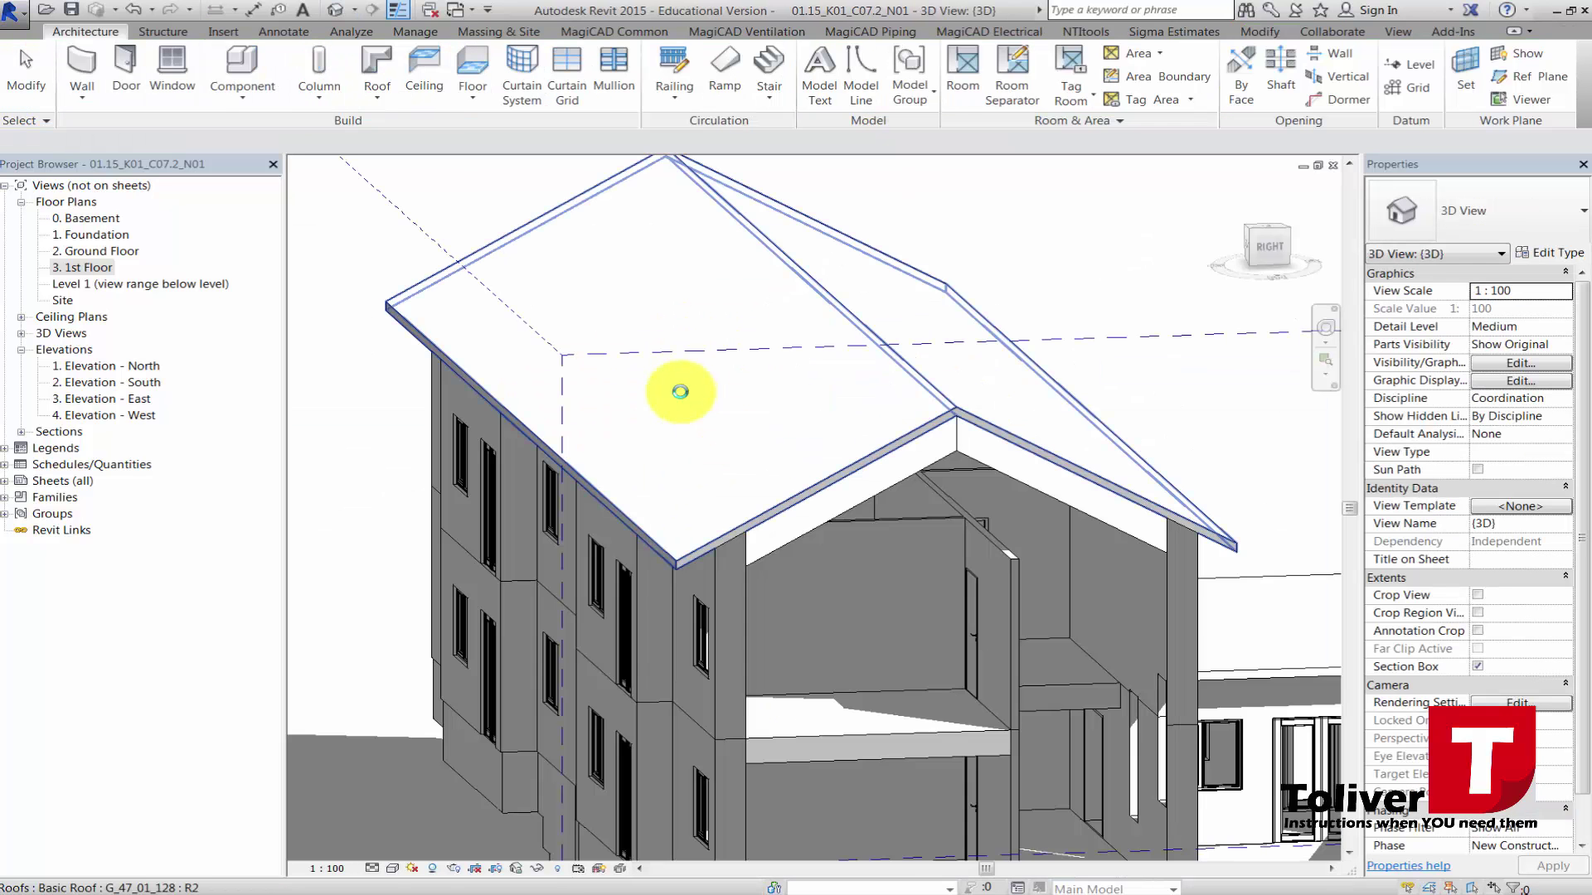
scroll(680, 392, "down", 3)
middle_click_drag(680, 391, 680, 391, "shift")
scroll(680, 391, "down", 2)
scroll(680, 391, "up", 2)
scroll(680, 392, "down", 3)
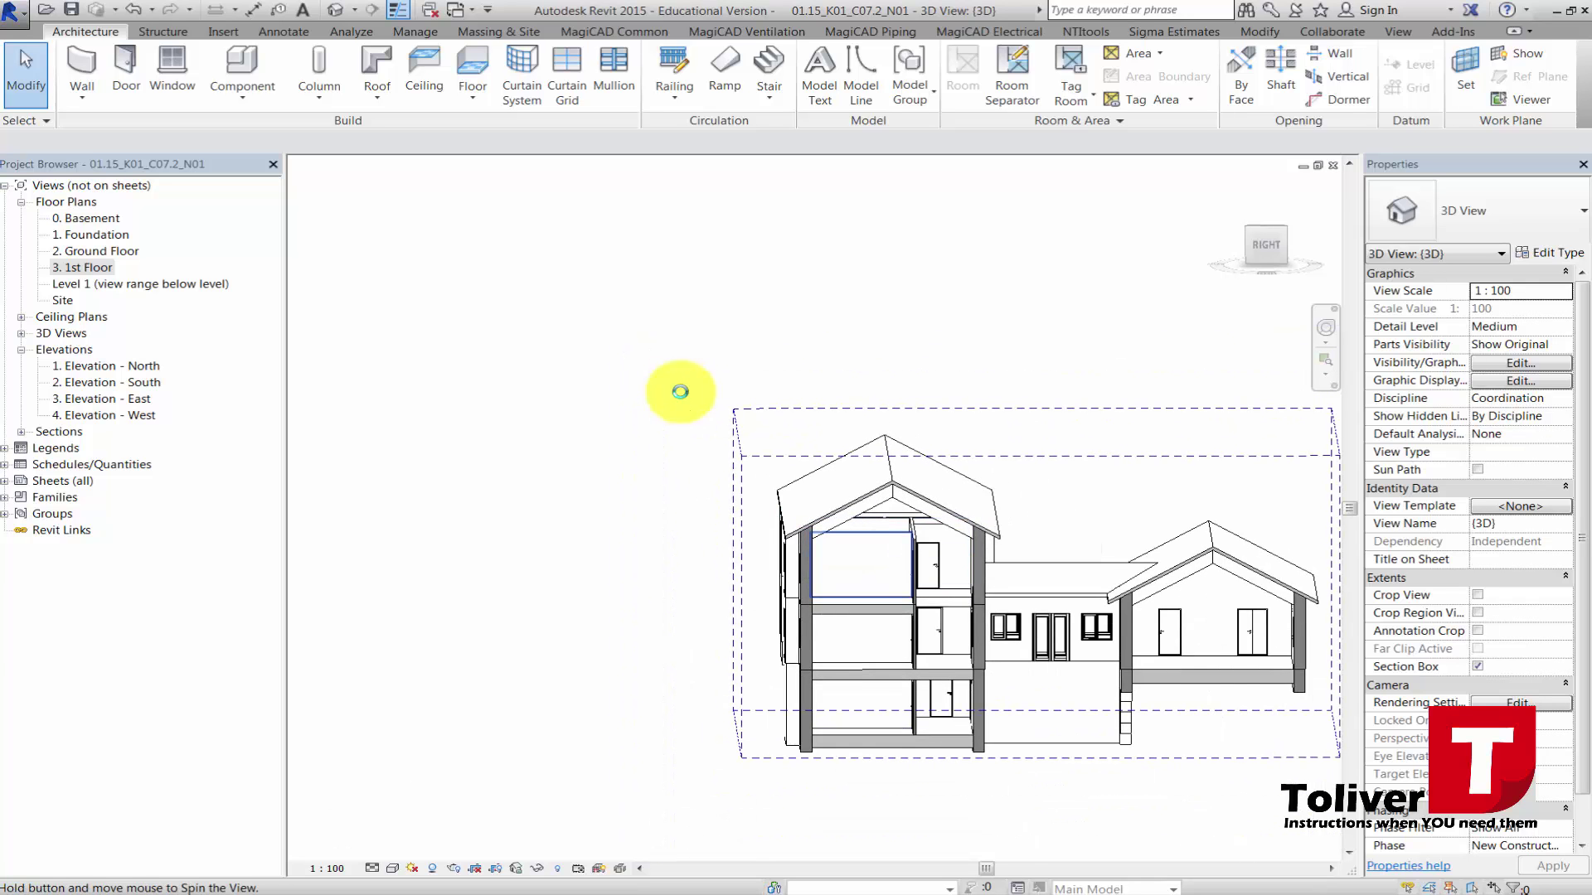
middle_click_drag(680, 392, 679, 391, "shift")
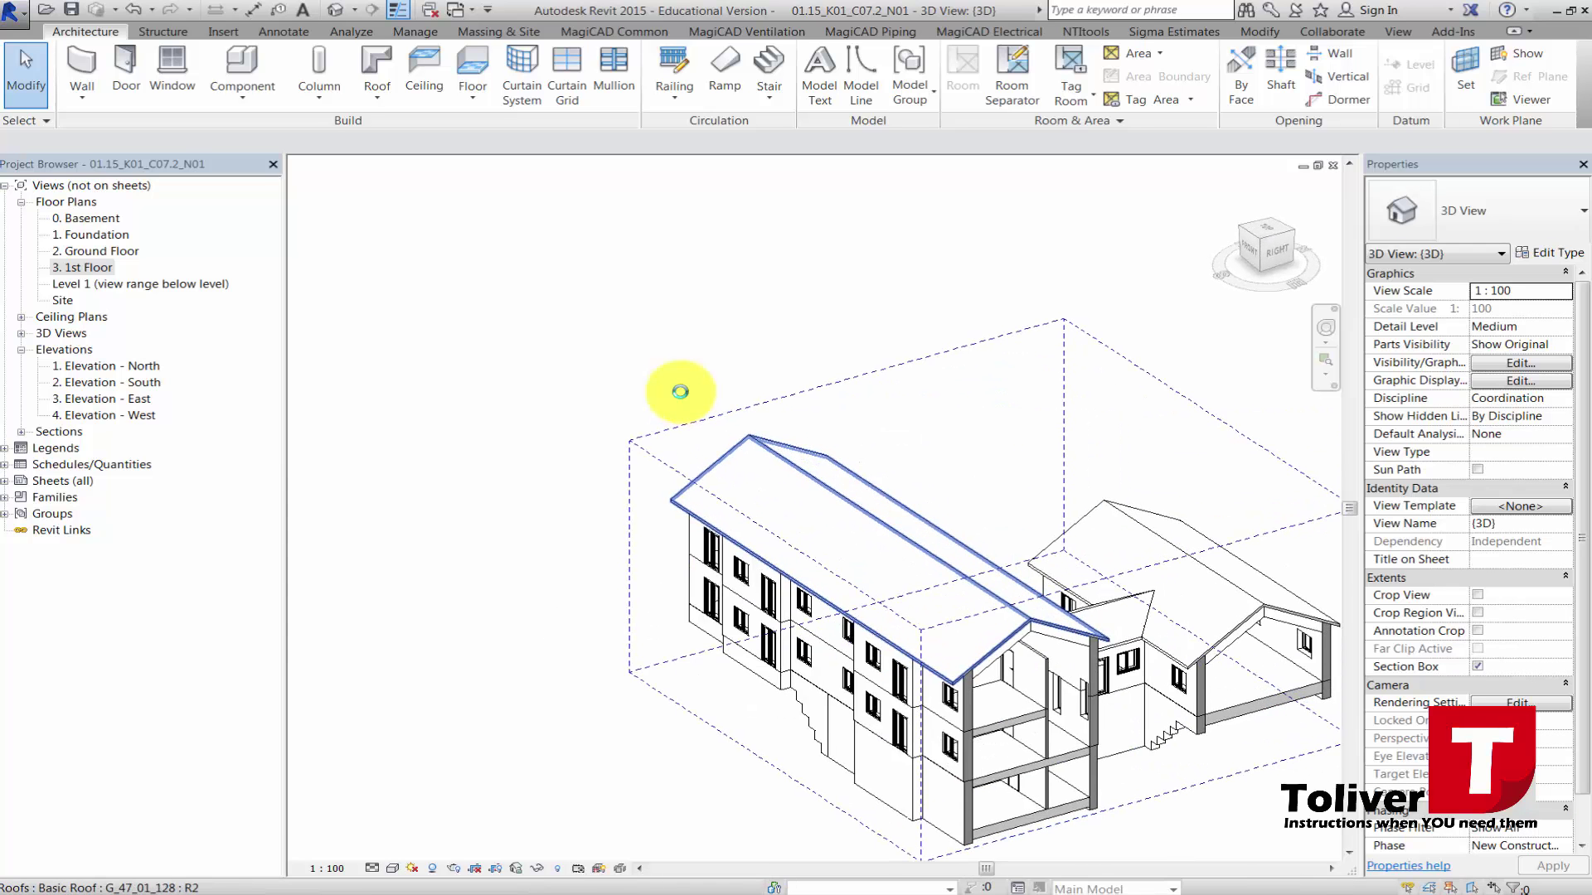
scroll(680, 391, "up", 2)
scroll(680, 392, "down", 2)
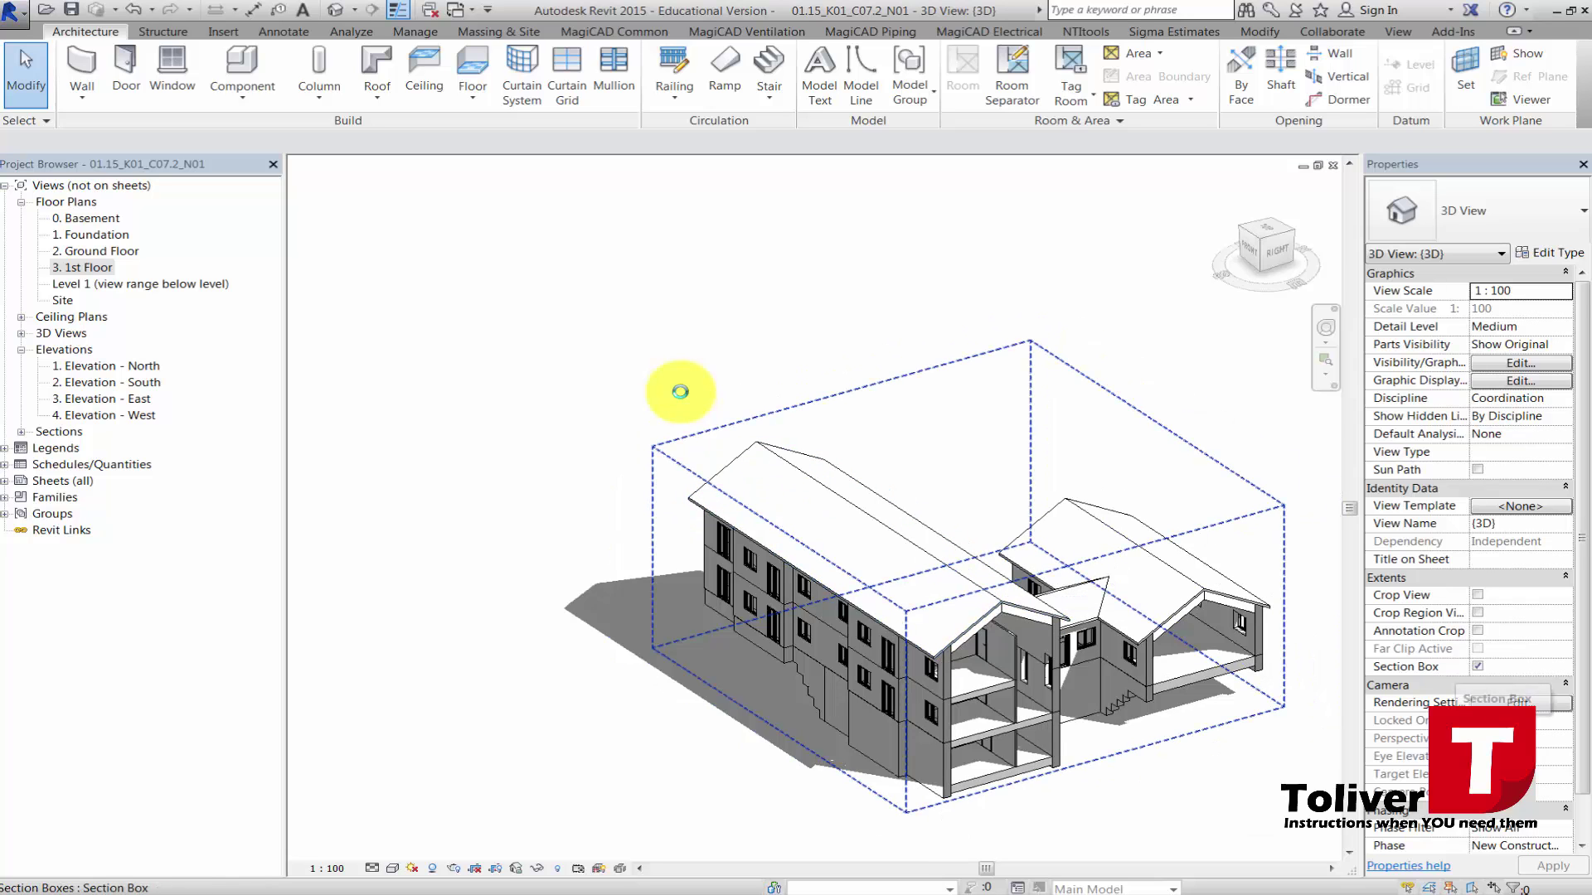
Turn off the 3D view's section box and attach the tops of both buildings' gable end walls to their roofs.
left_click(1478, 666)
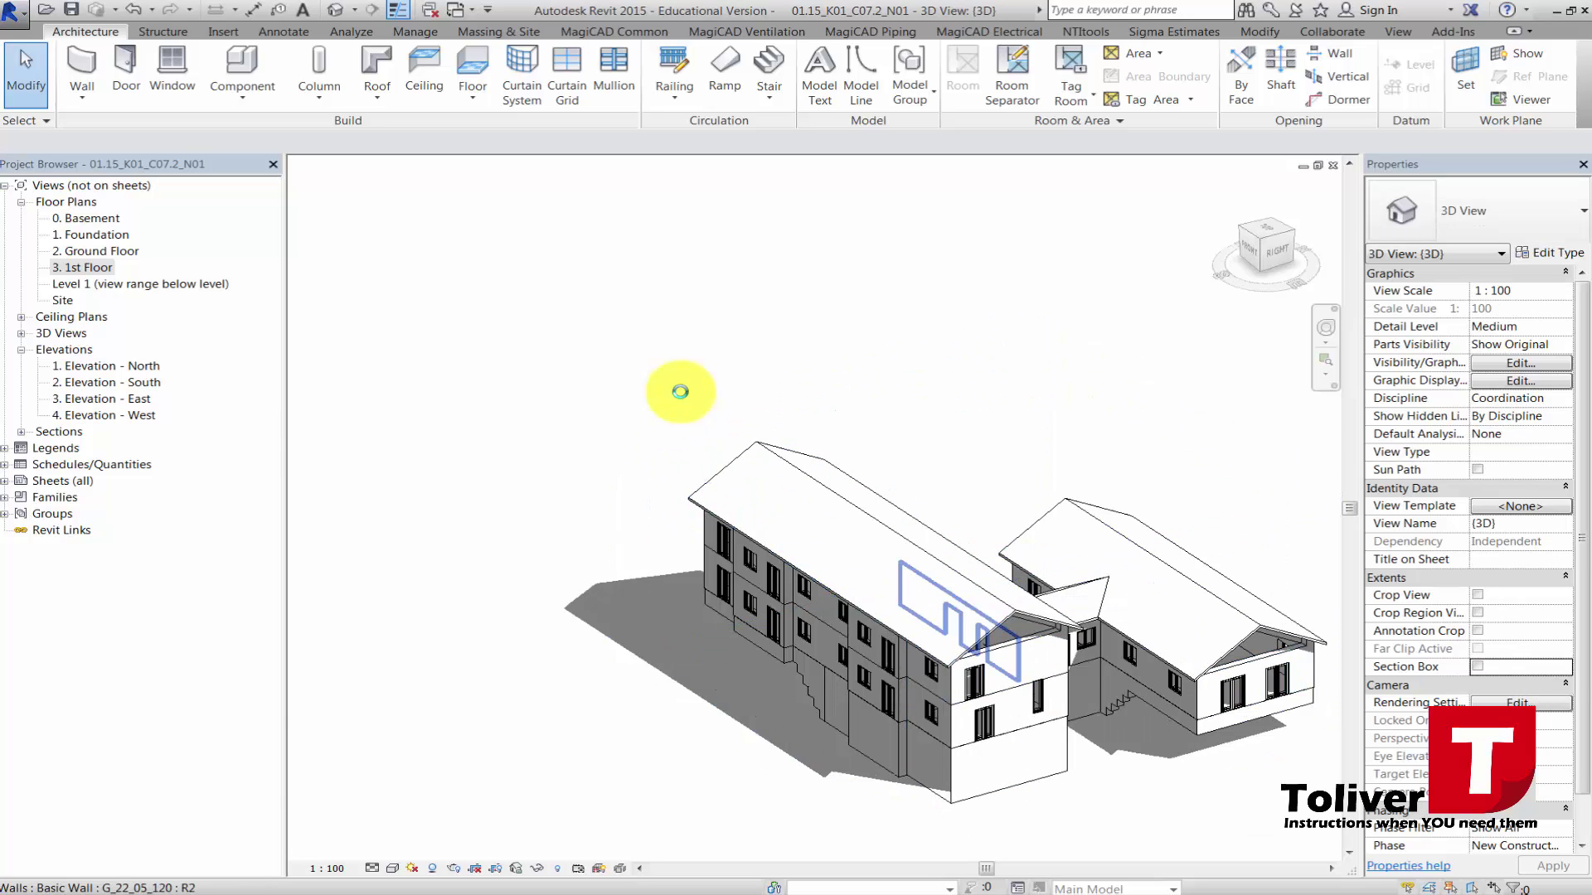
scroll(1005, 636, "up", 1)
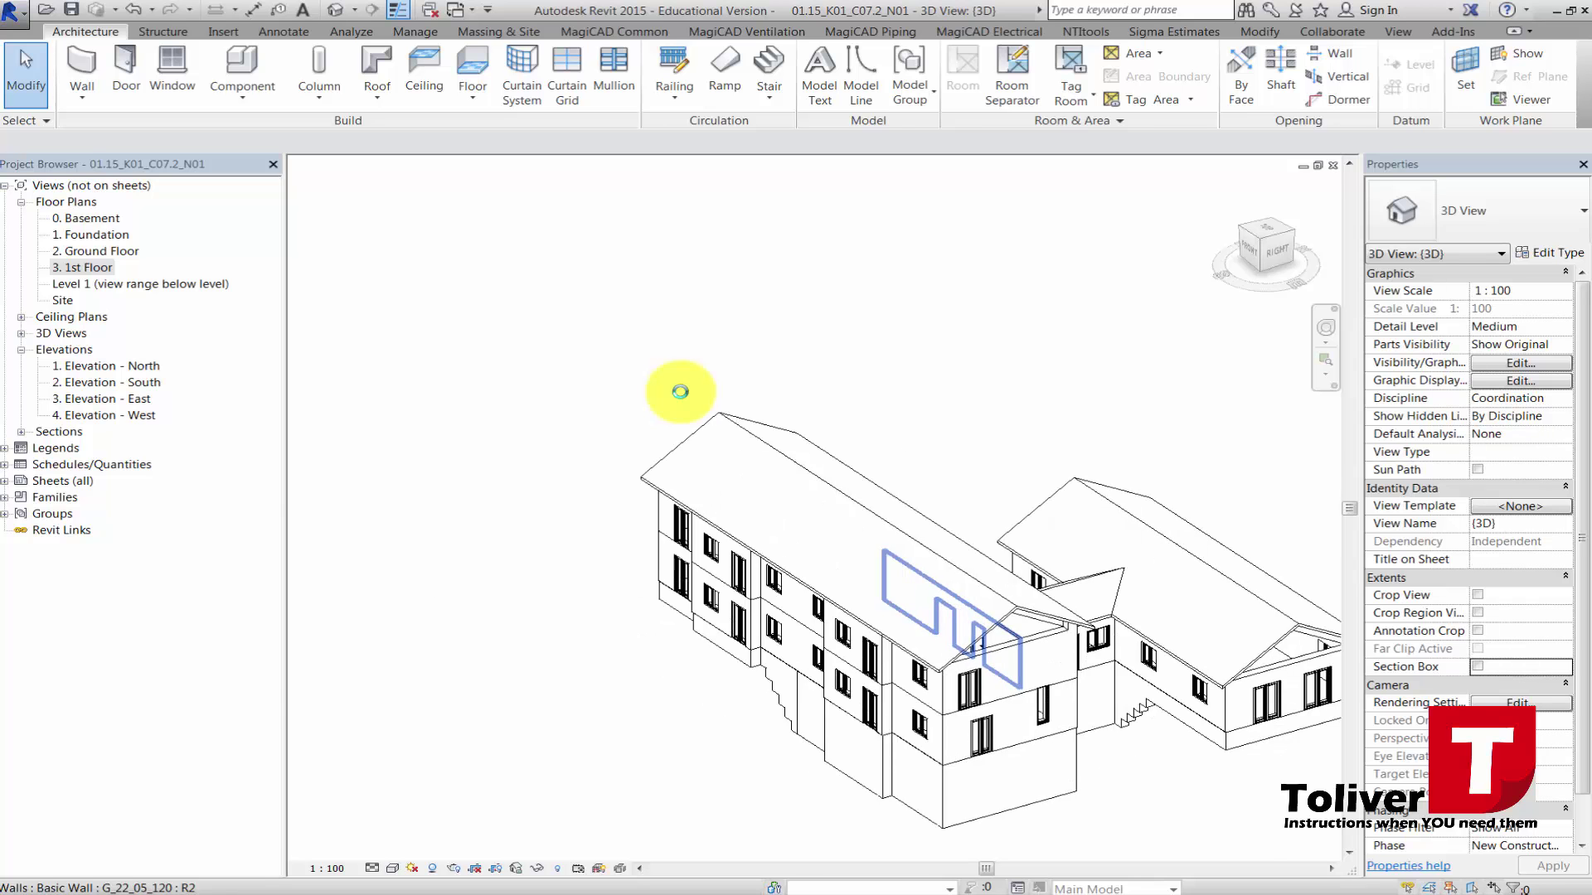
scroll(1011, 640, "up", 3)
left_click(1011, 640)
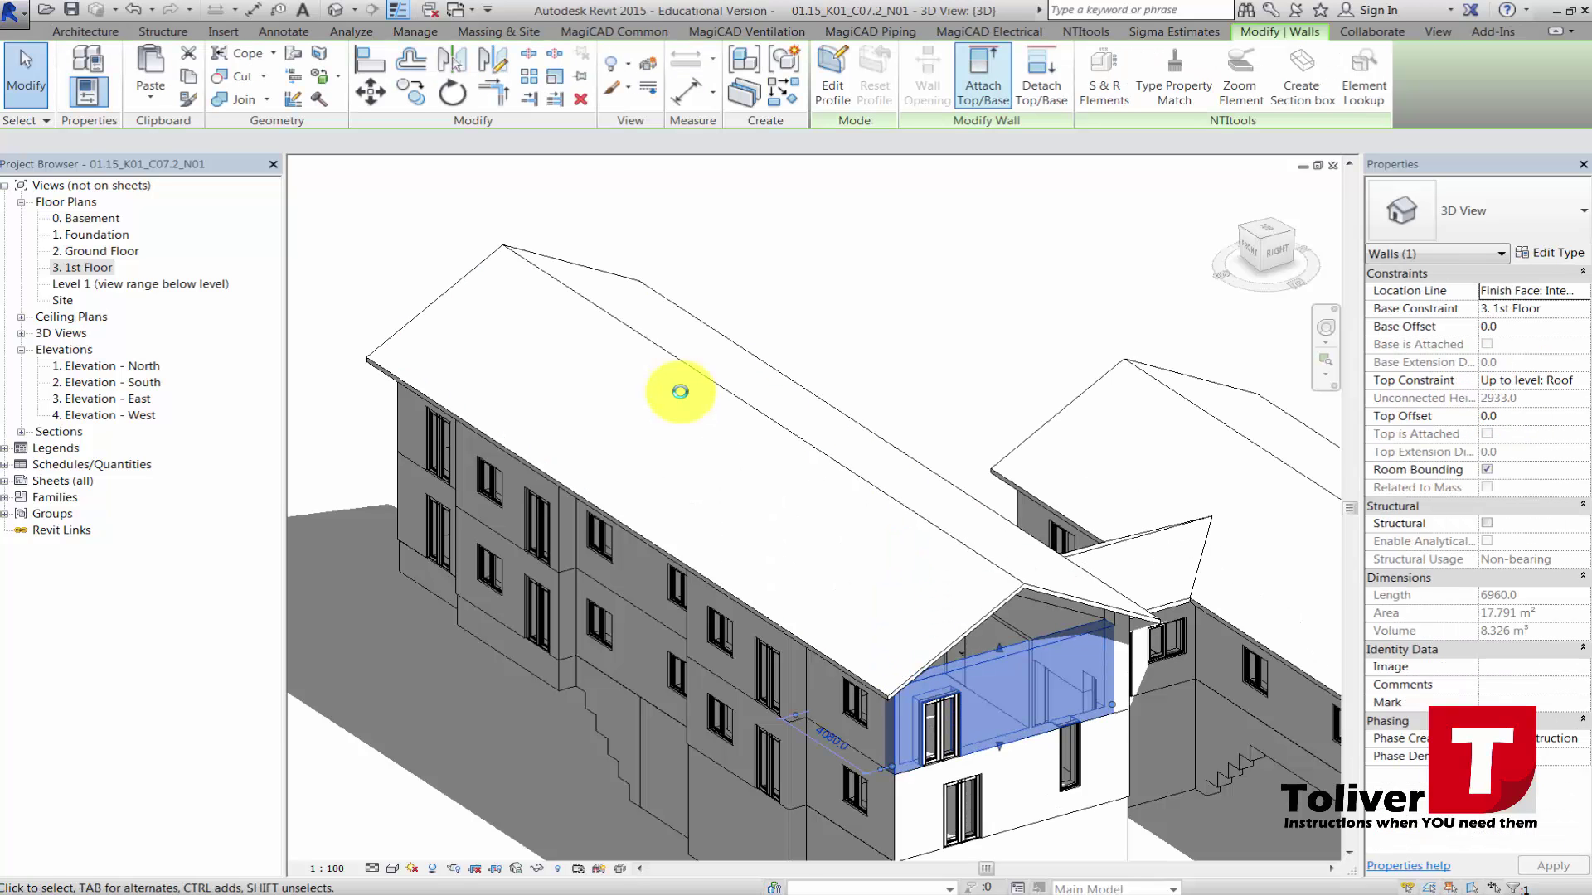
scroll(1210, 518, "down", 2)
middle_click_drag(1210, 519, 942, 387)
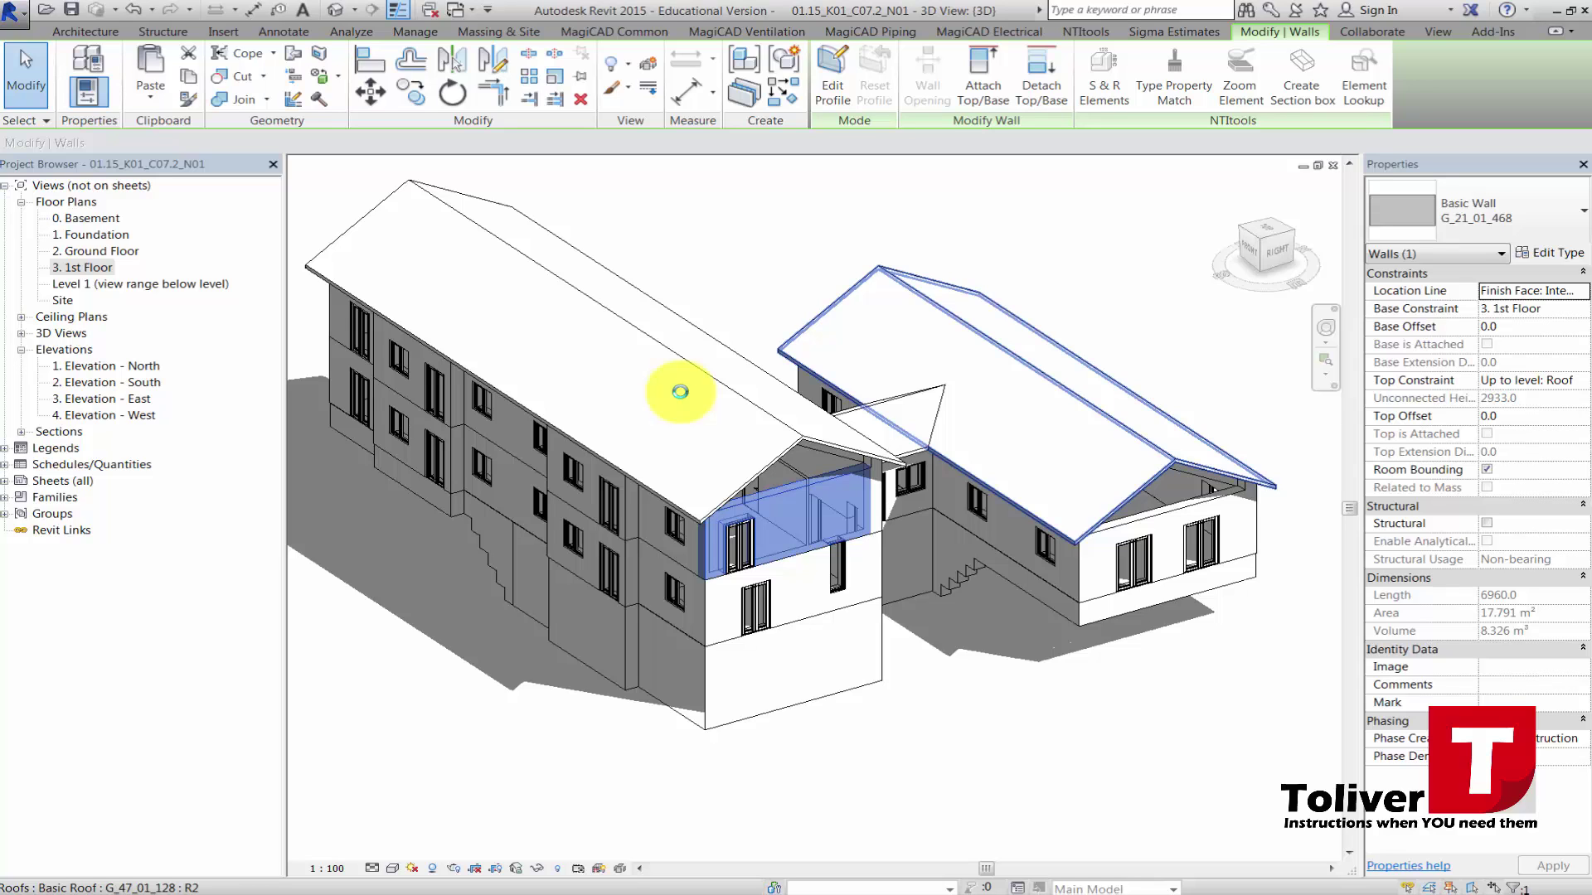
left_click(680, 391)
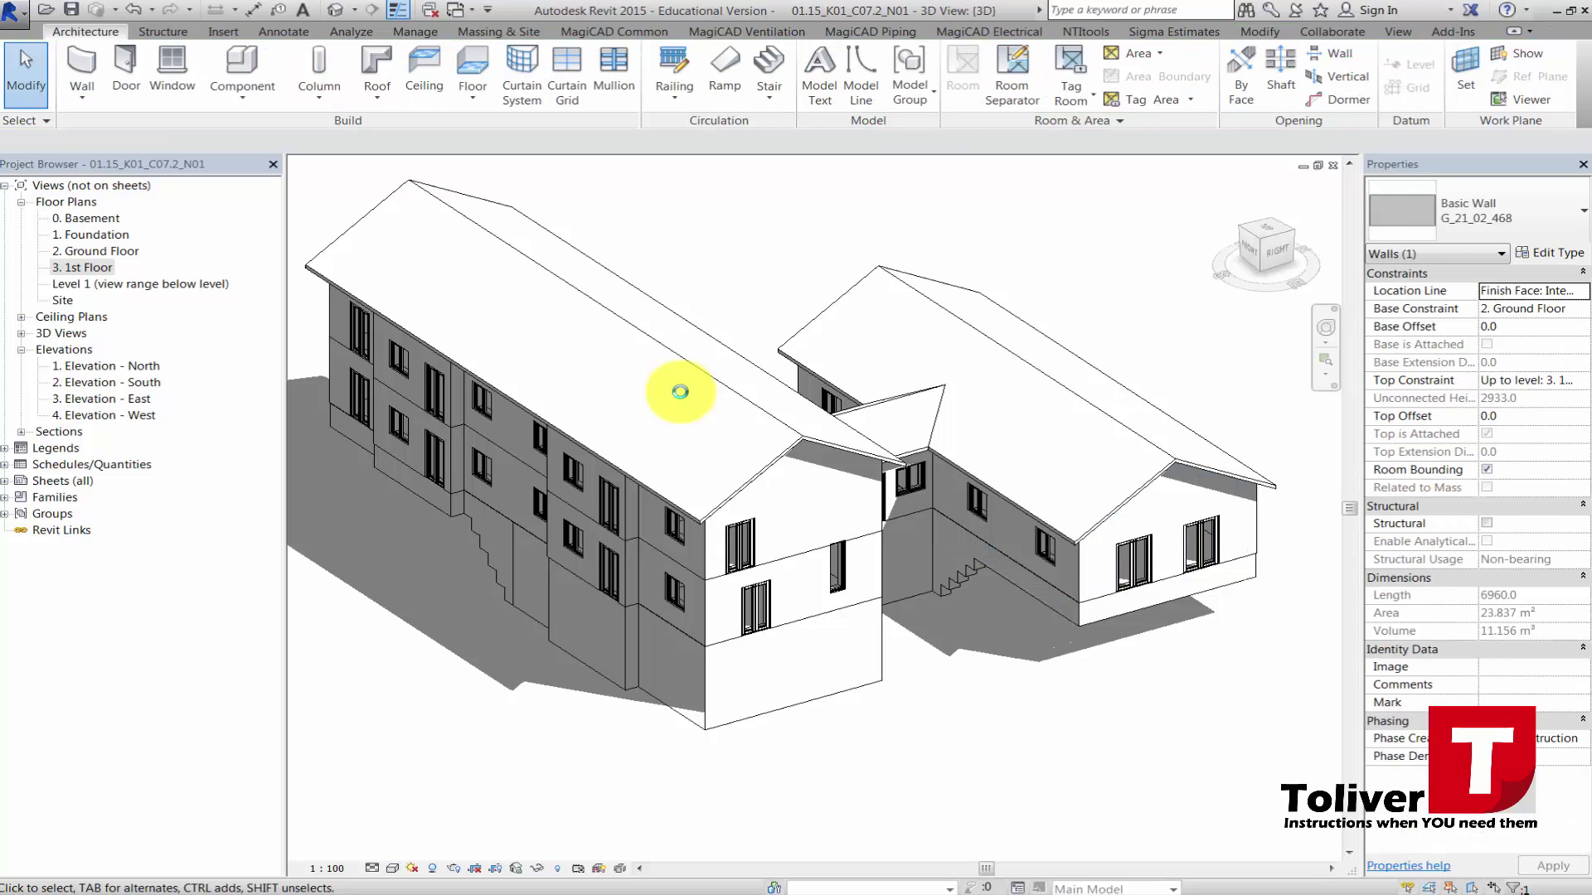
Temporarily hide the roof G_47_01_128 of the longer front building in the 3D view.
scroll(680, 392, "up", 3)
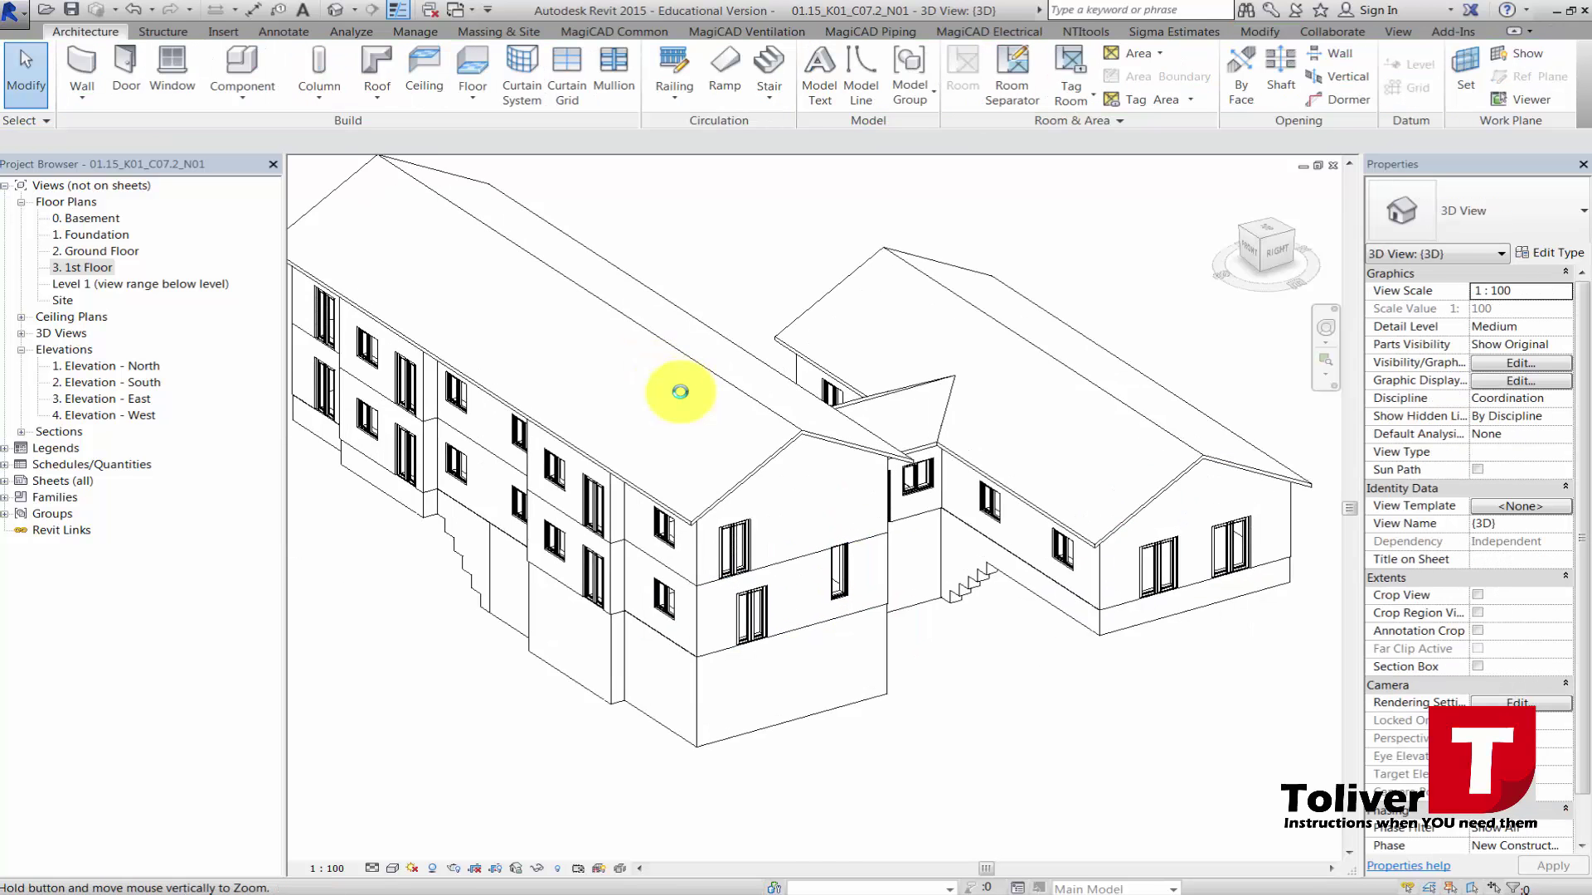
scroll(680, 391, "down", 4)
middle_click_drag(680, 391, 781, 486)
middle_click_drag(680, 391, 680, 391, "shift")
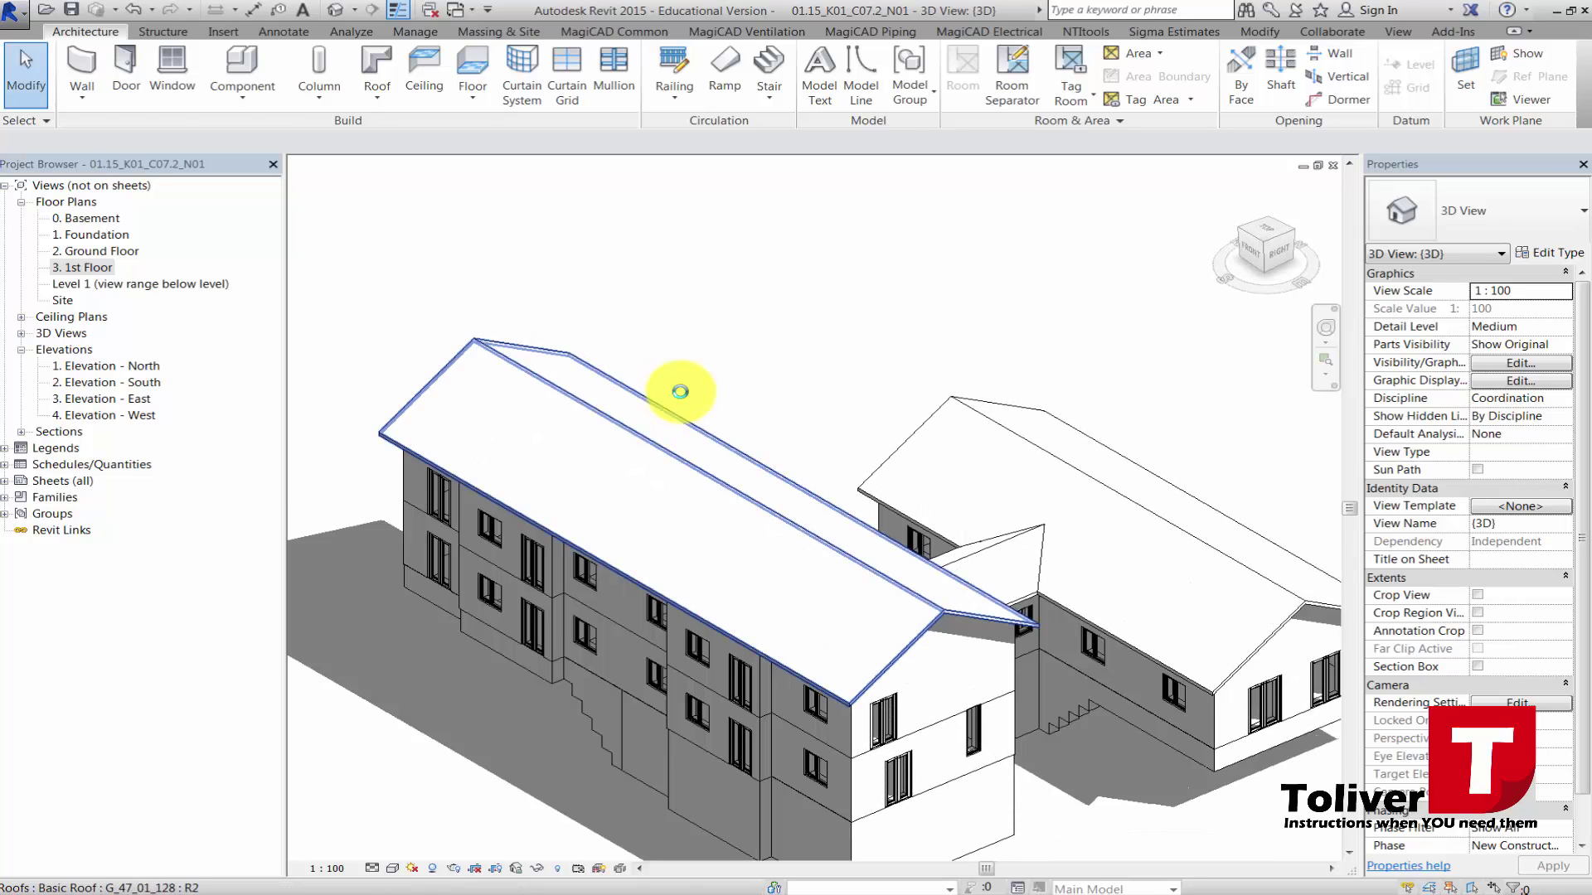
left_click(680, 392)
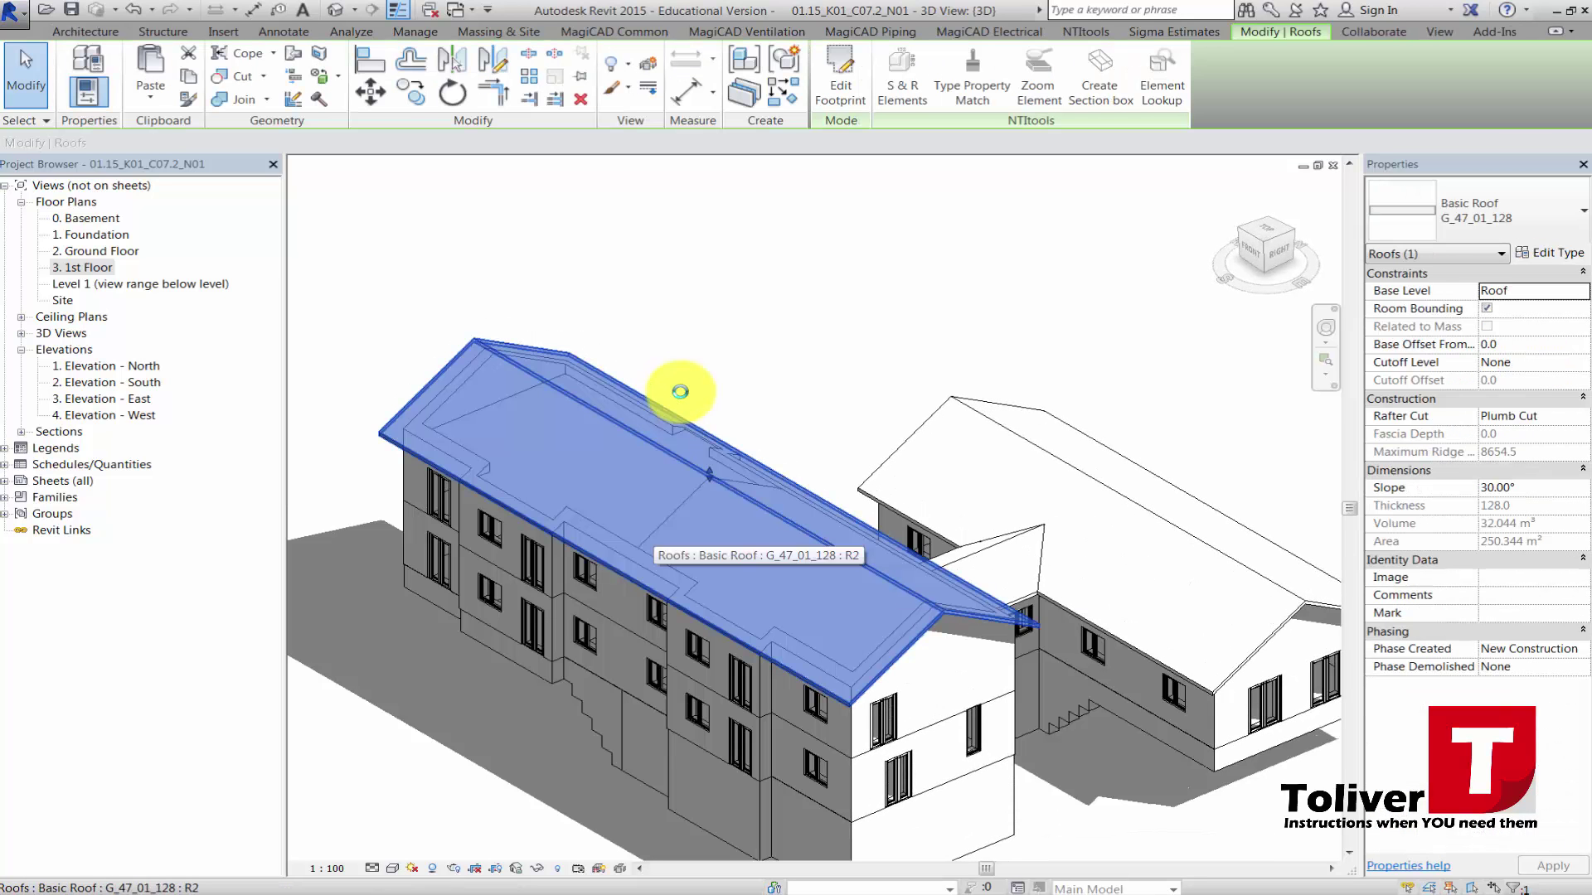
middle_click_drag(680, 391, 679, 391, "shift")
scroll(680, 392, "up", 5)
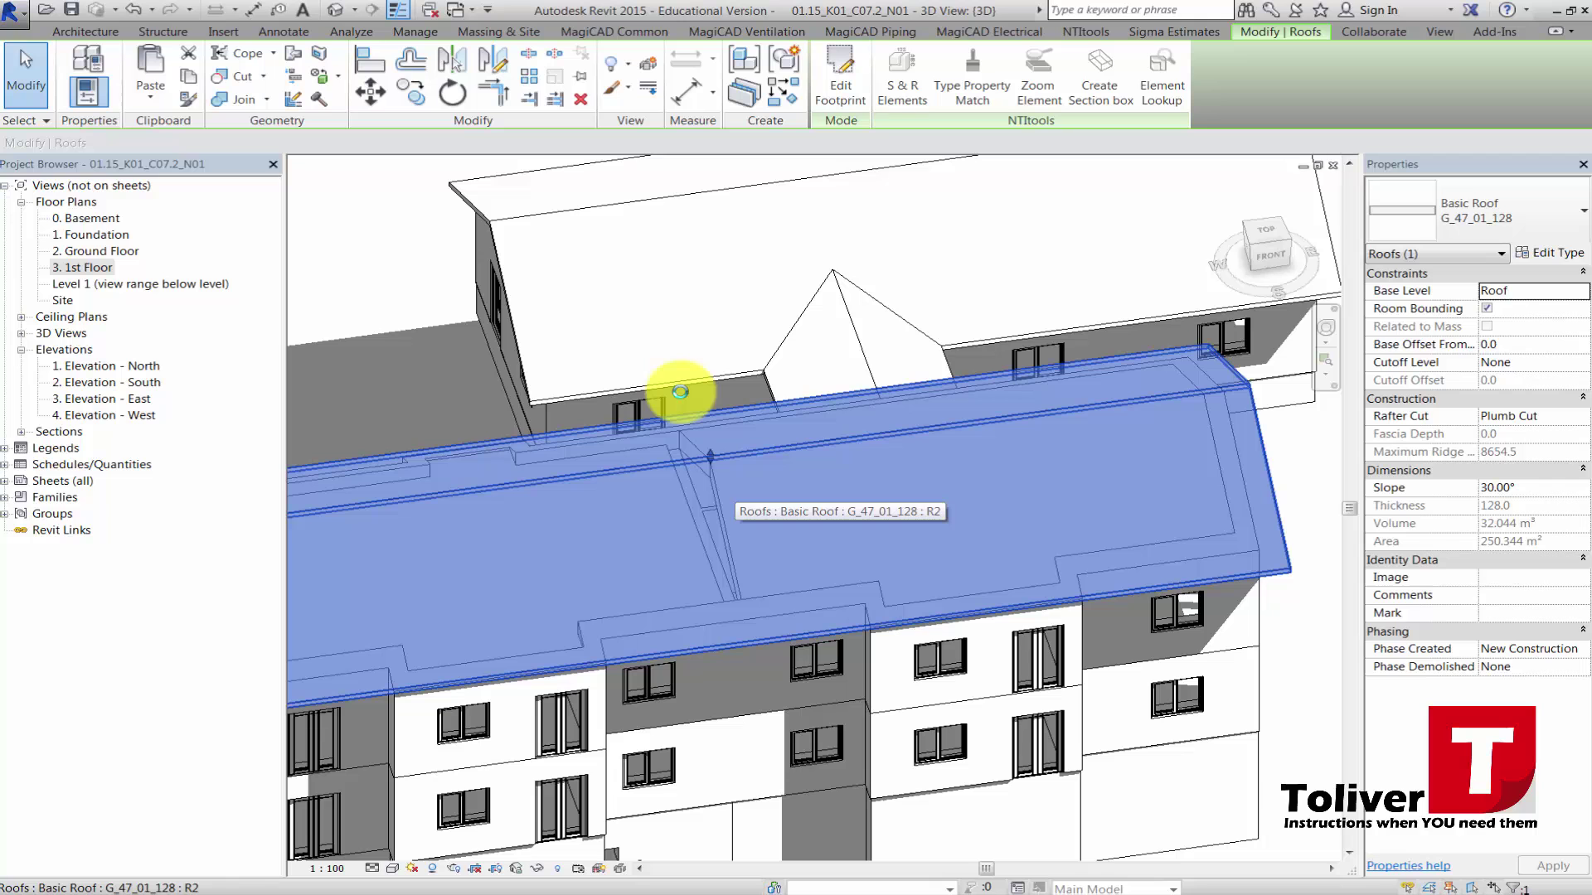
key("h")
key("h")
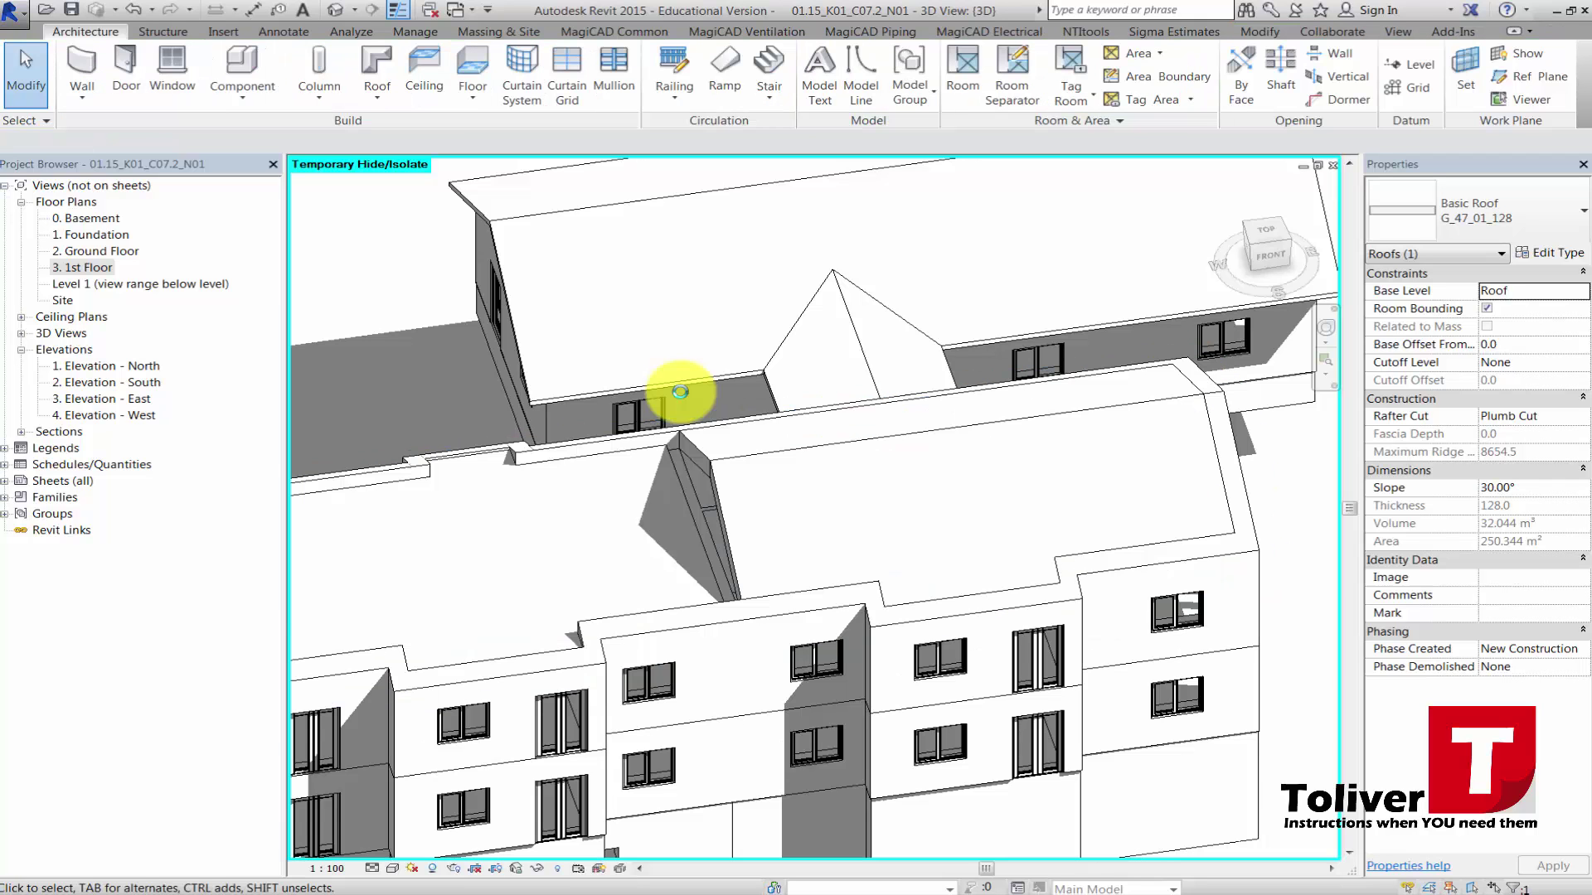
Select both exposed sloped ceilings G_27_02_520 and override their surface transparency in this view so the rooms below show through.
scroll(680, 391, "down", 2)
middle_click_drag(679, 391, 796, 394, "shift")
scroll(680, 392, "up", 1)
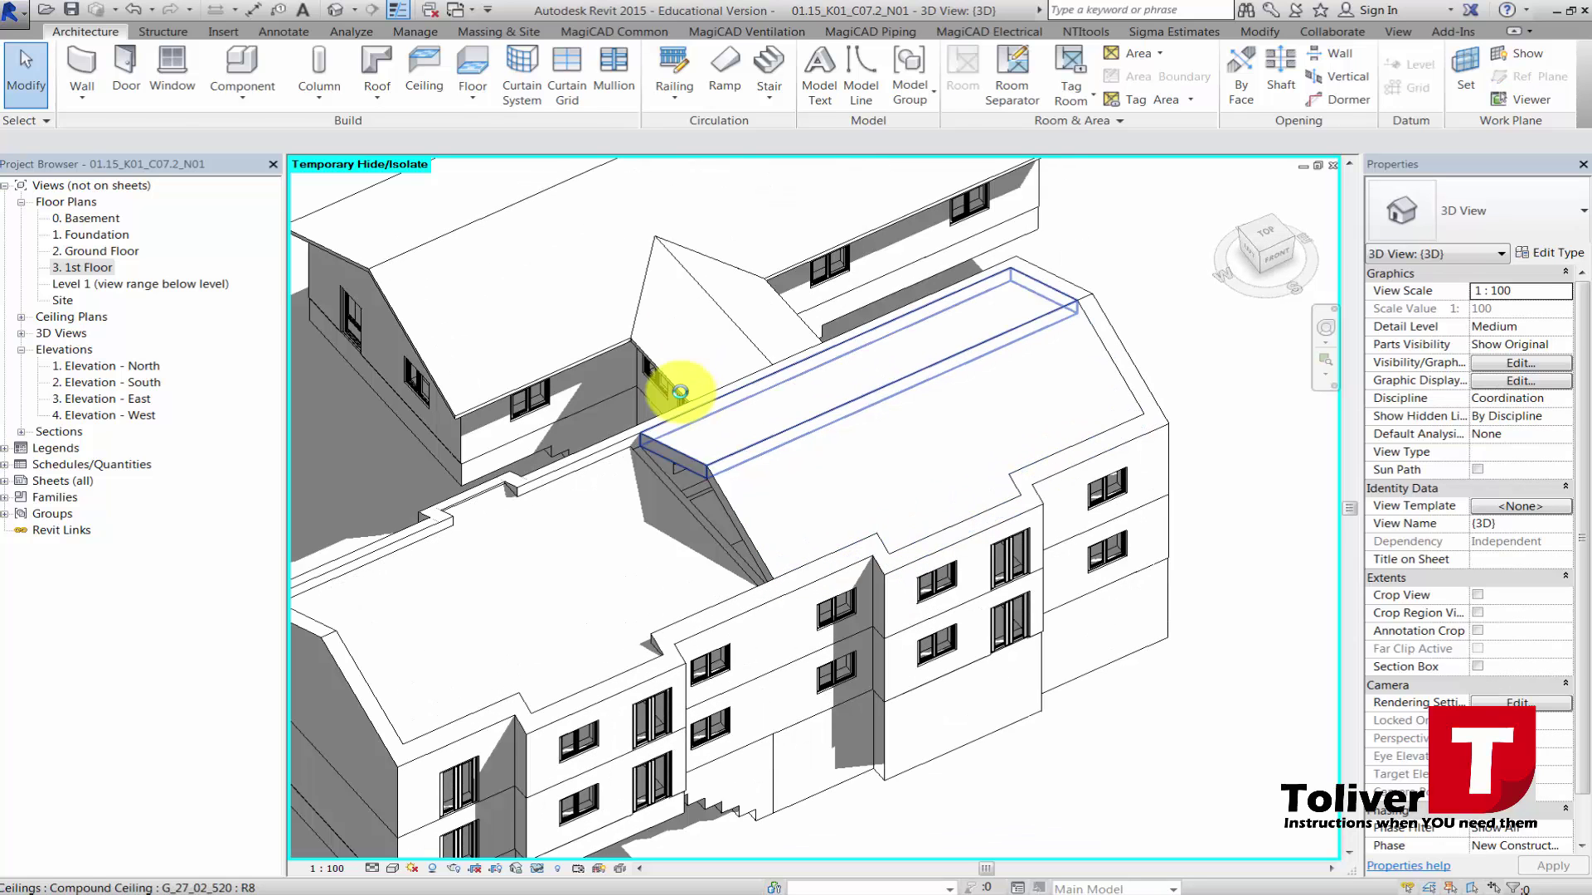
left_click(702, 469)
left_click(721, 493, "ctrl")
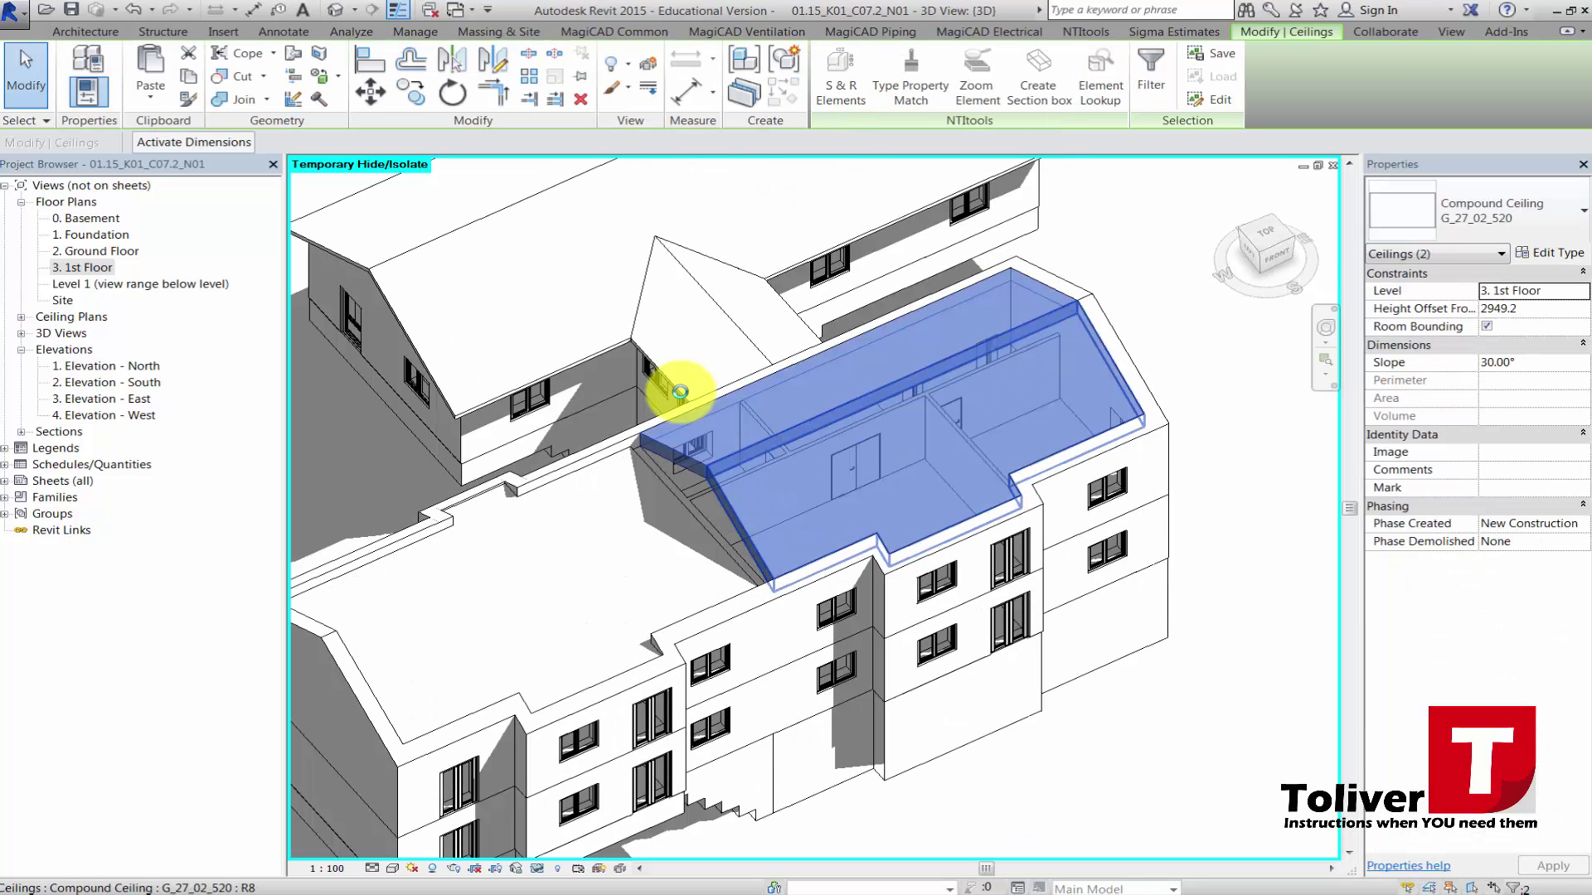
right_click(727, 456)
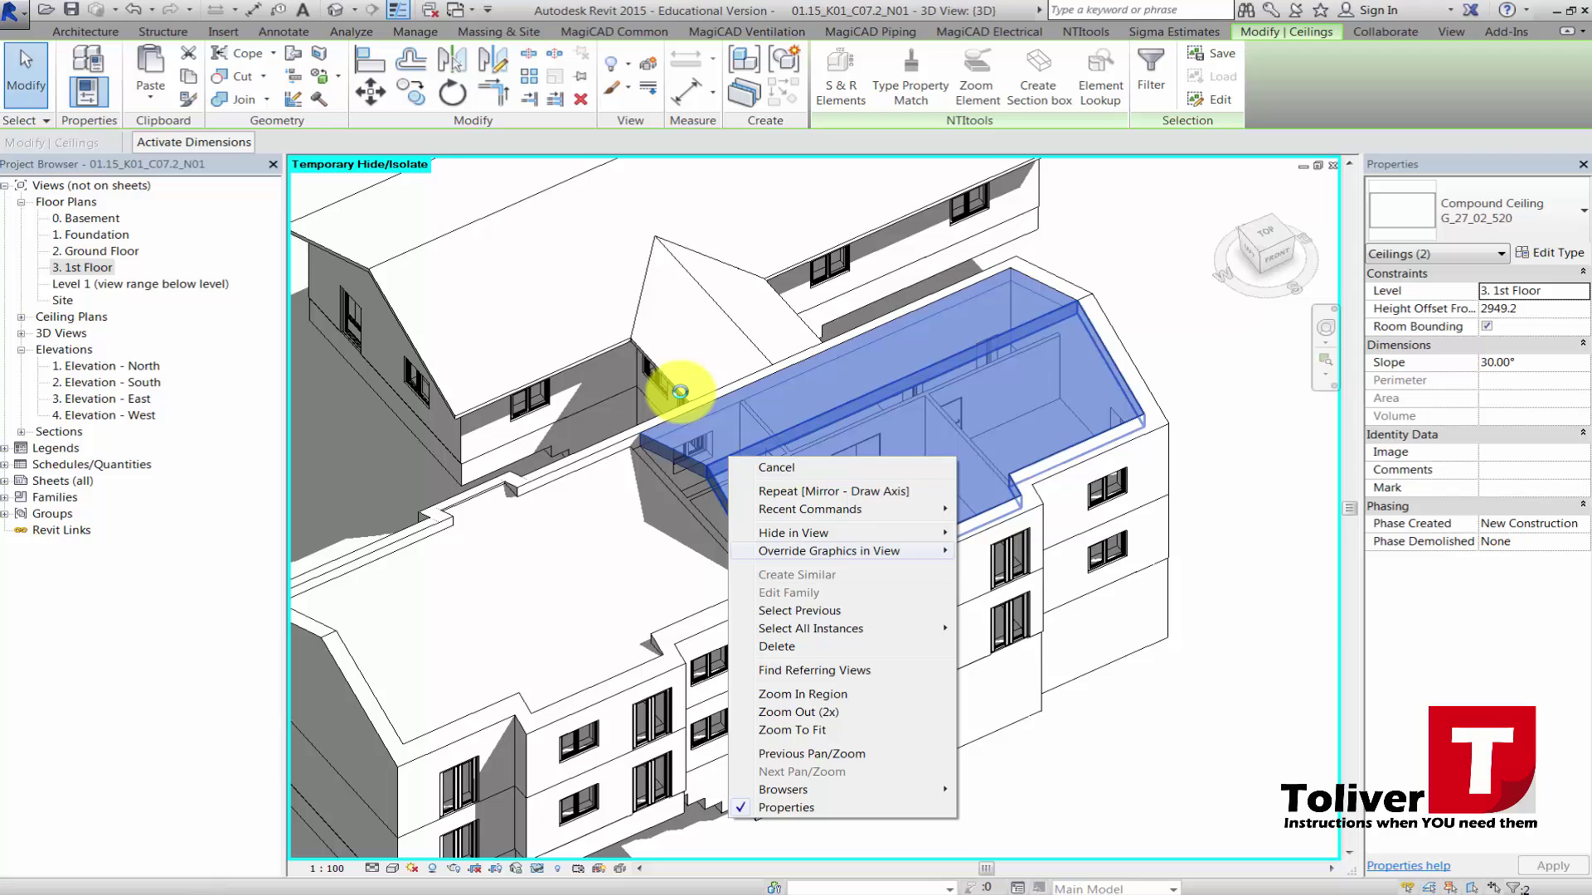
mouse_move(829, 551)
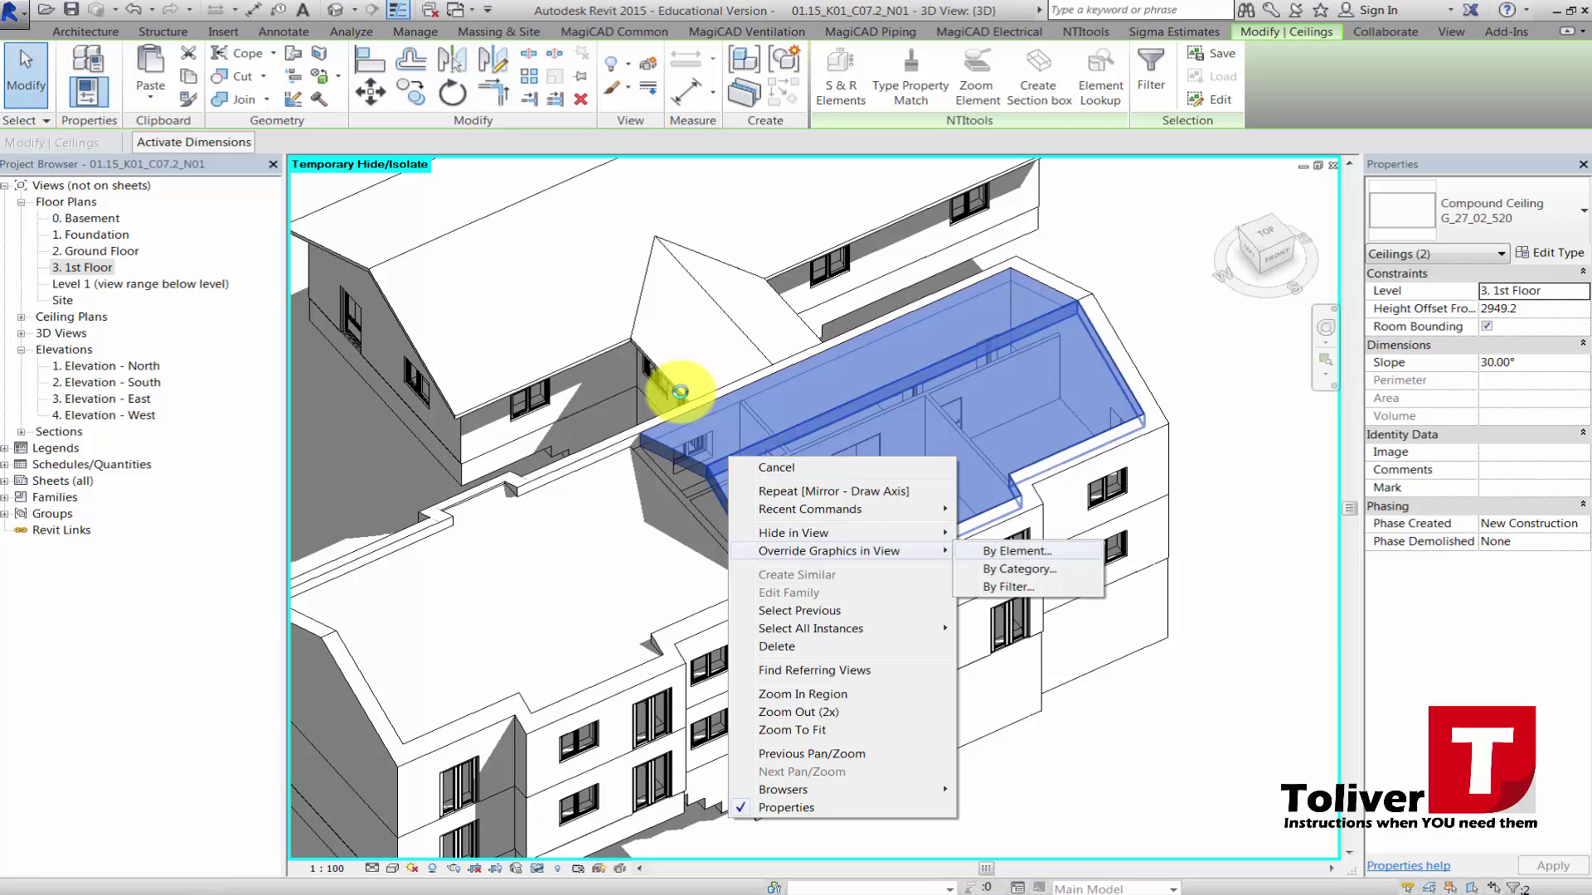
left_click(1016, 551)
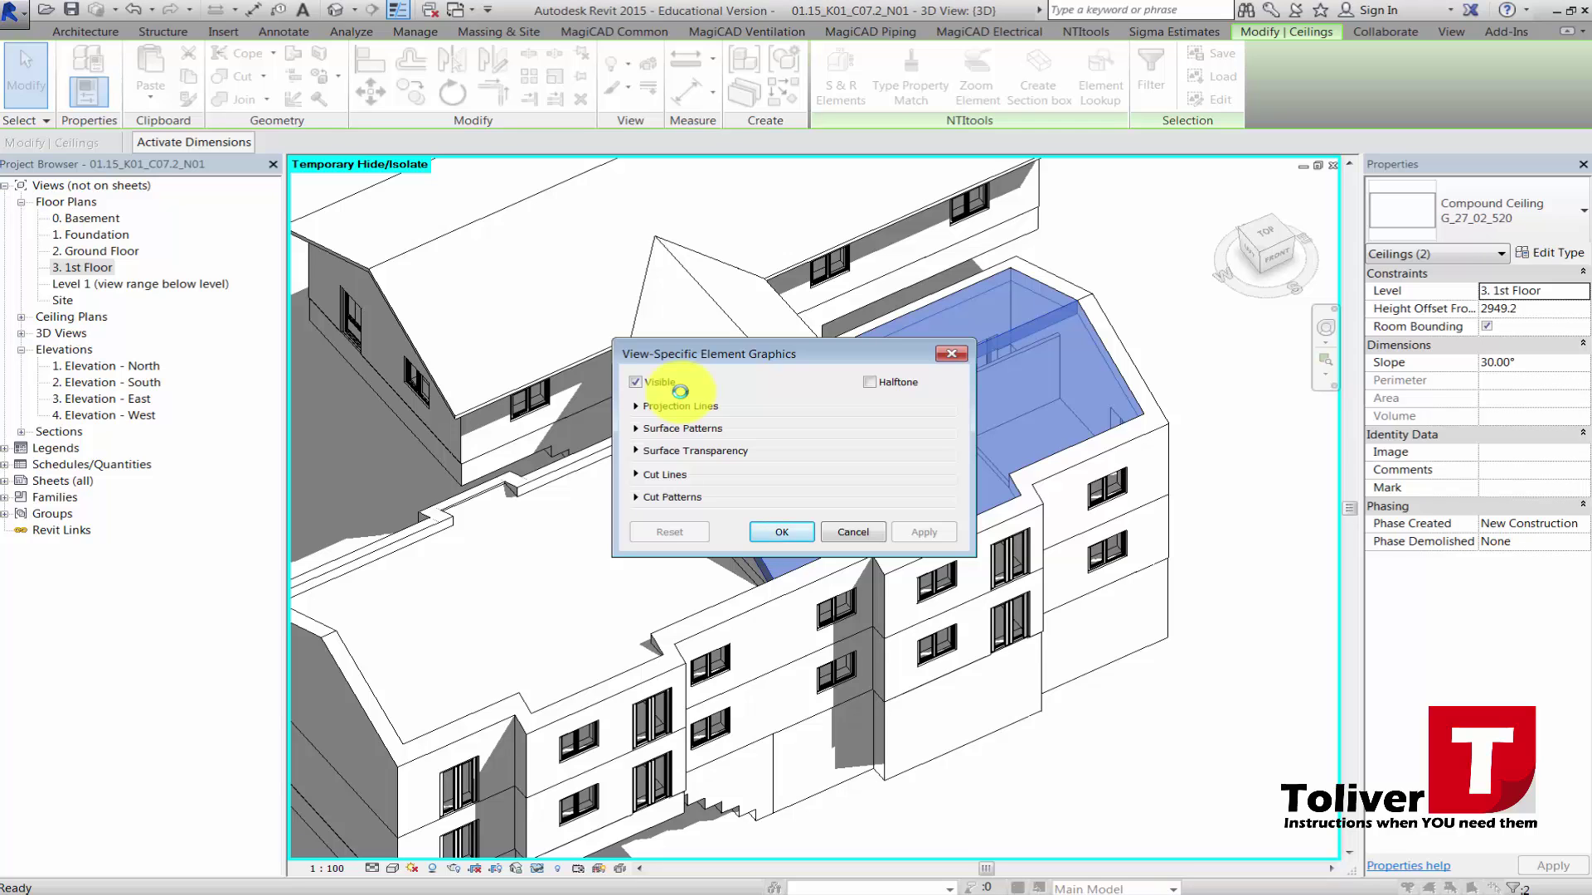
left_click(636, 451)
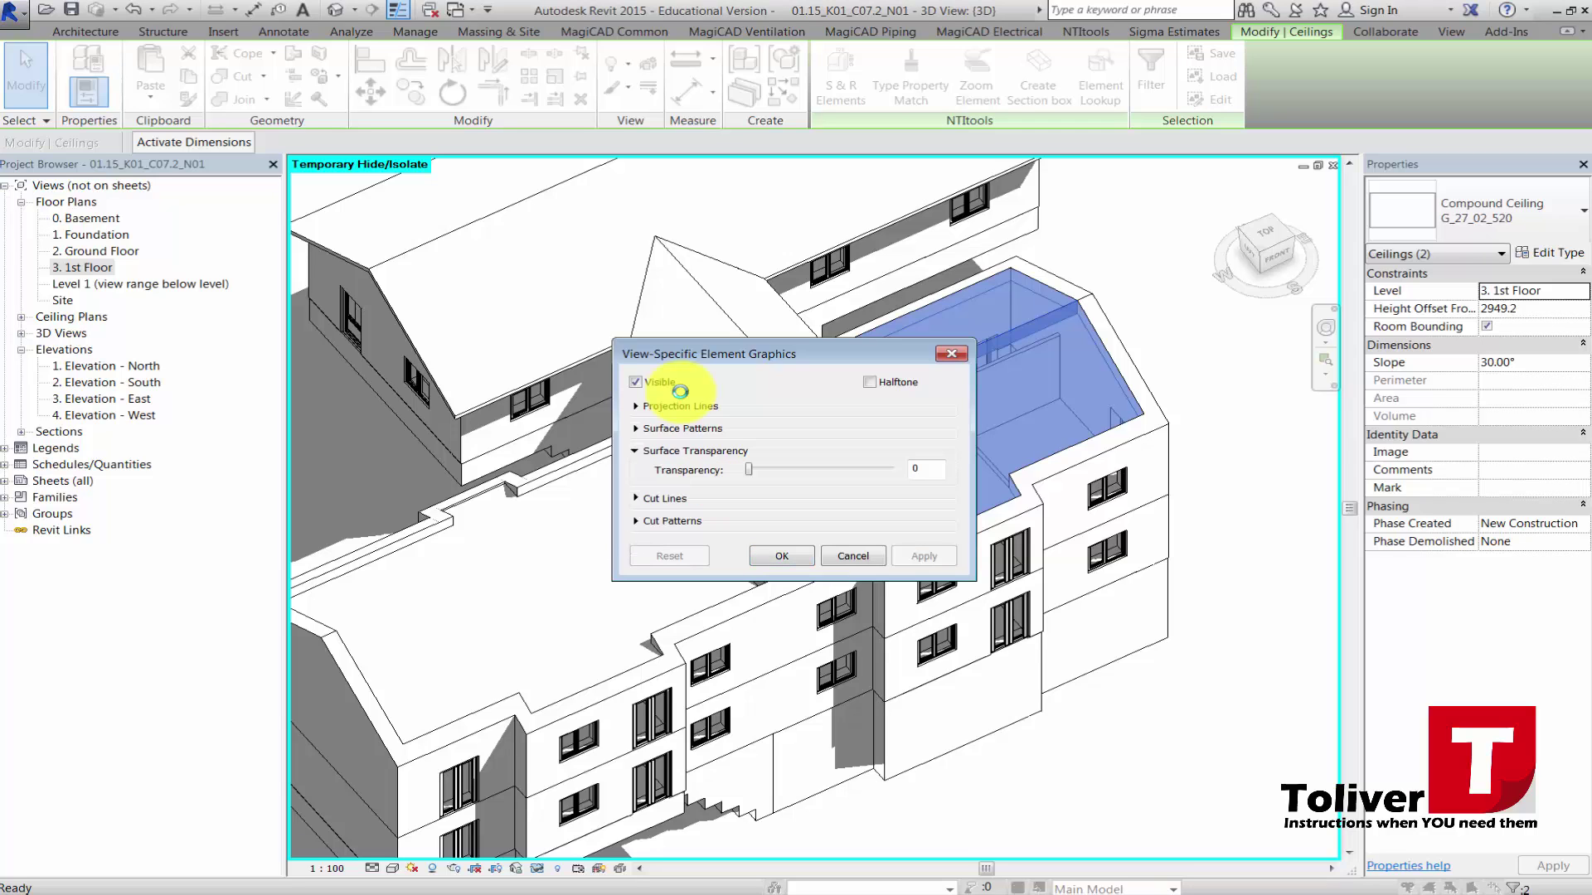
left_click_drag(749, 470, 845, 469)
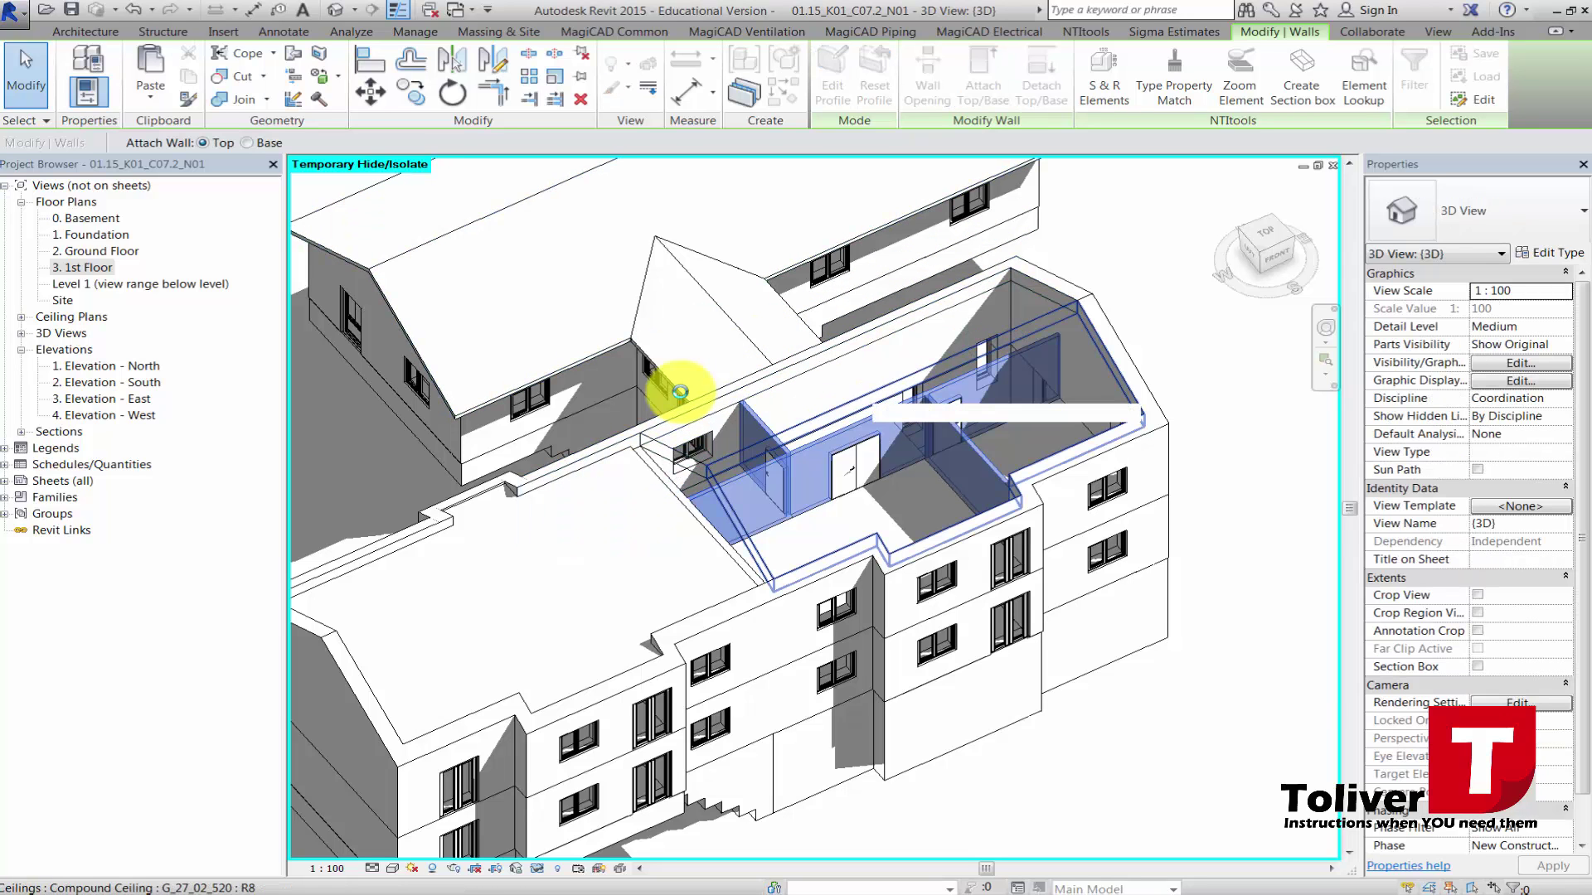
Attach the tops of the three selected 1st-floor interior walls G_22_05_120 to the sloped ceiling above them.
left_click(679, 391)
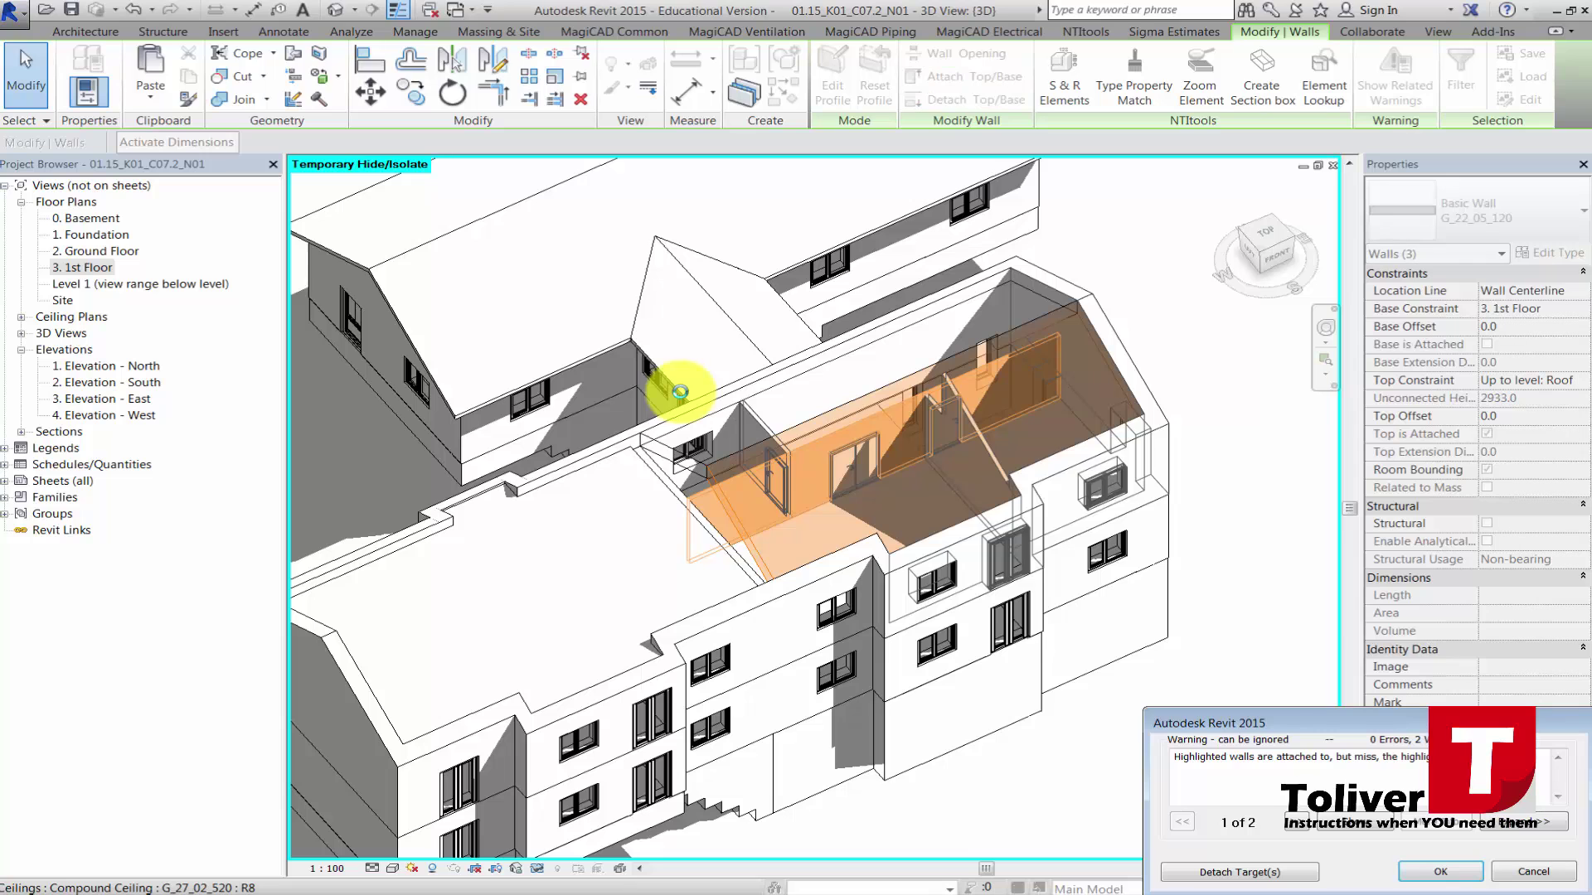
key("Return")
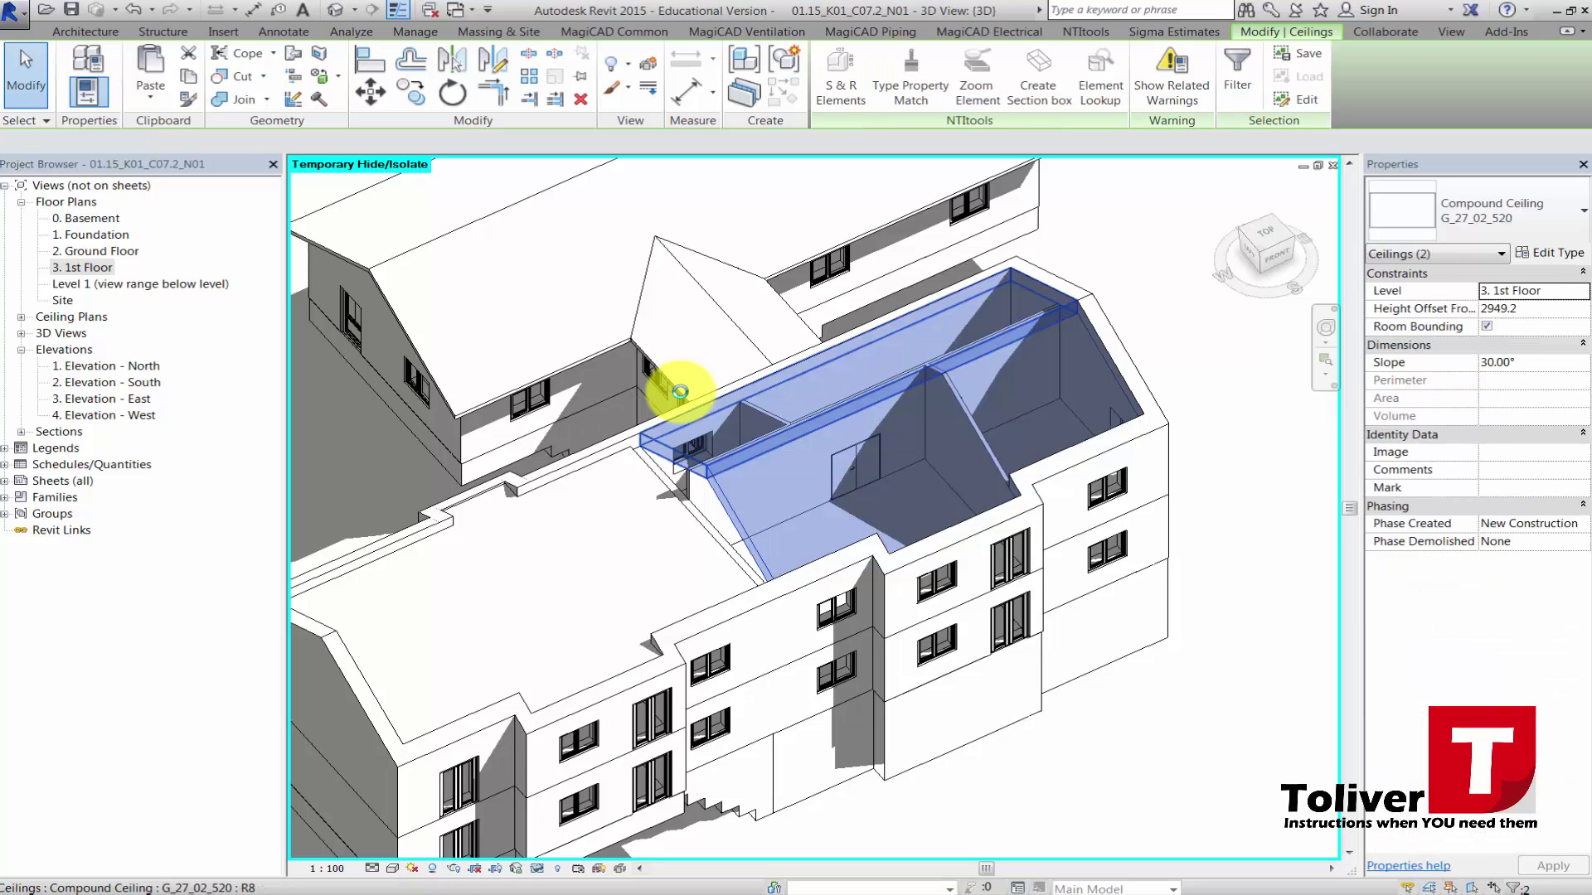
Reset the graphic override of the two sloped ceilings and bring back the temporarily hidden roof.
right_click(680, 391)
mouse_move(746, 532)
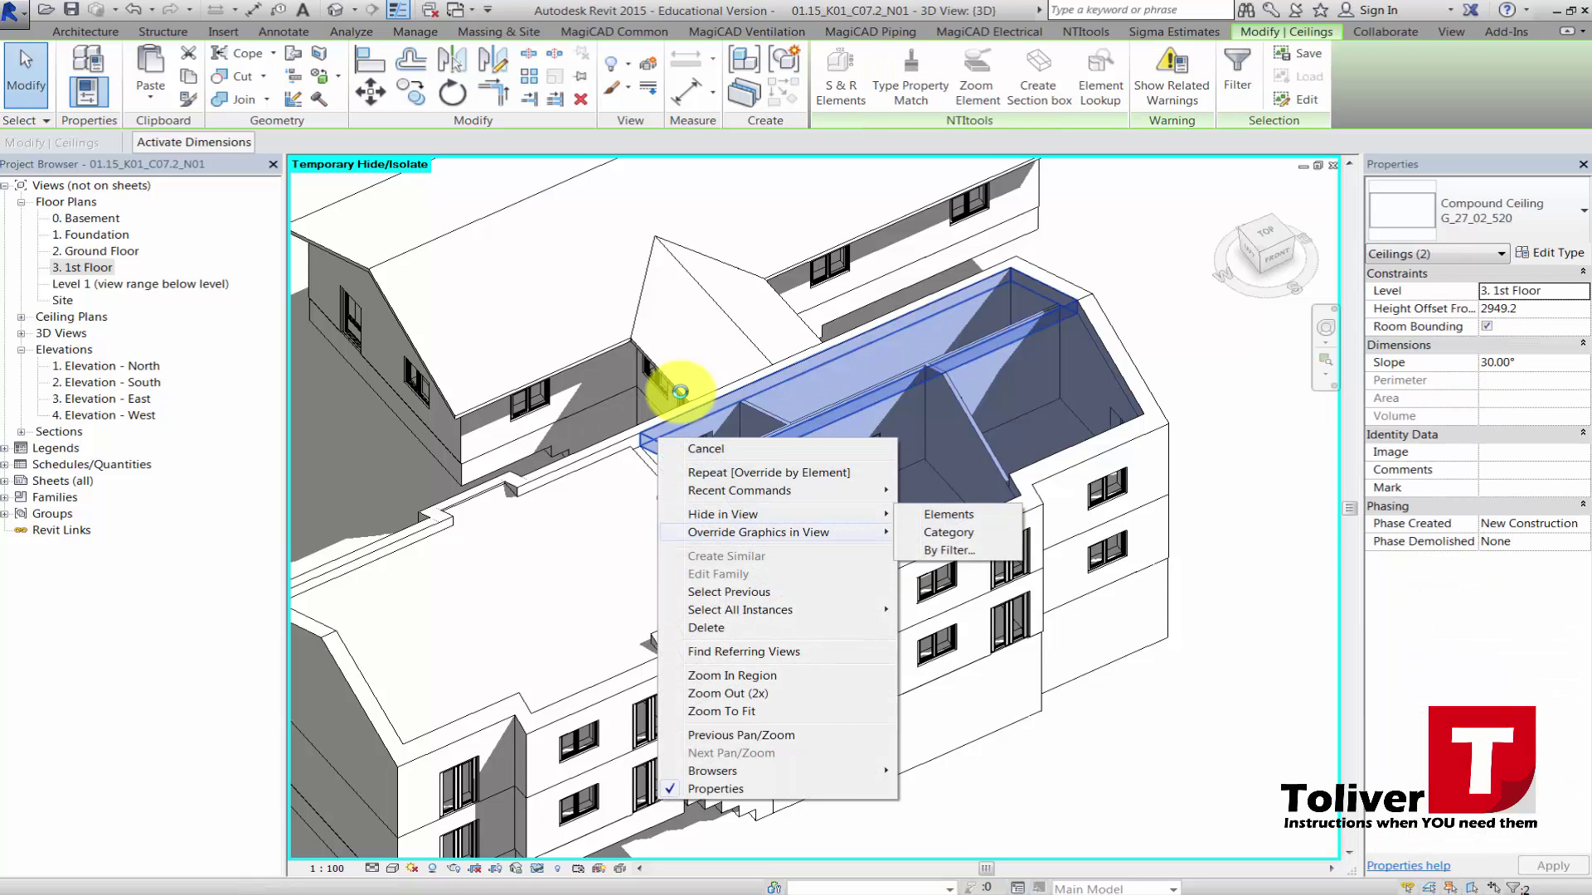
left_click(958, 532)
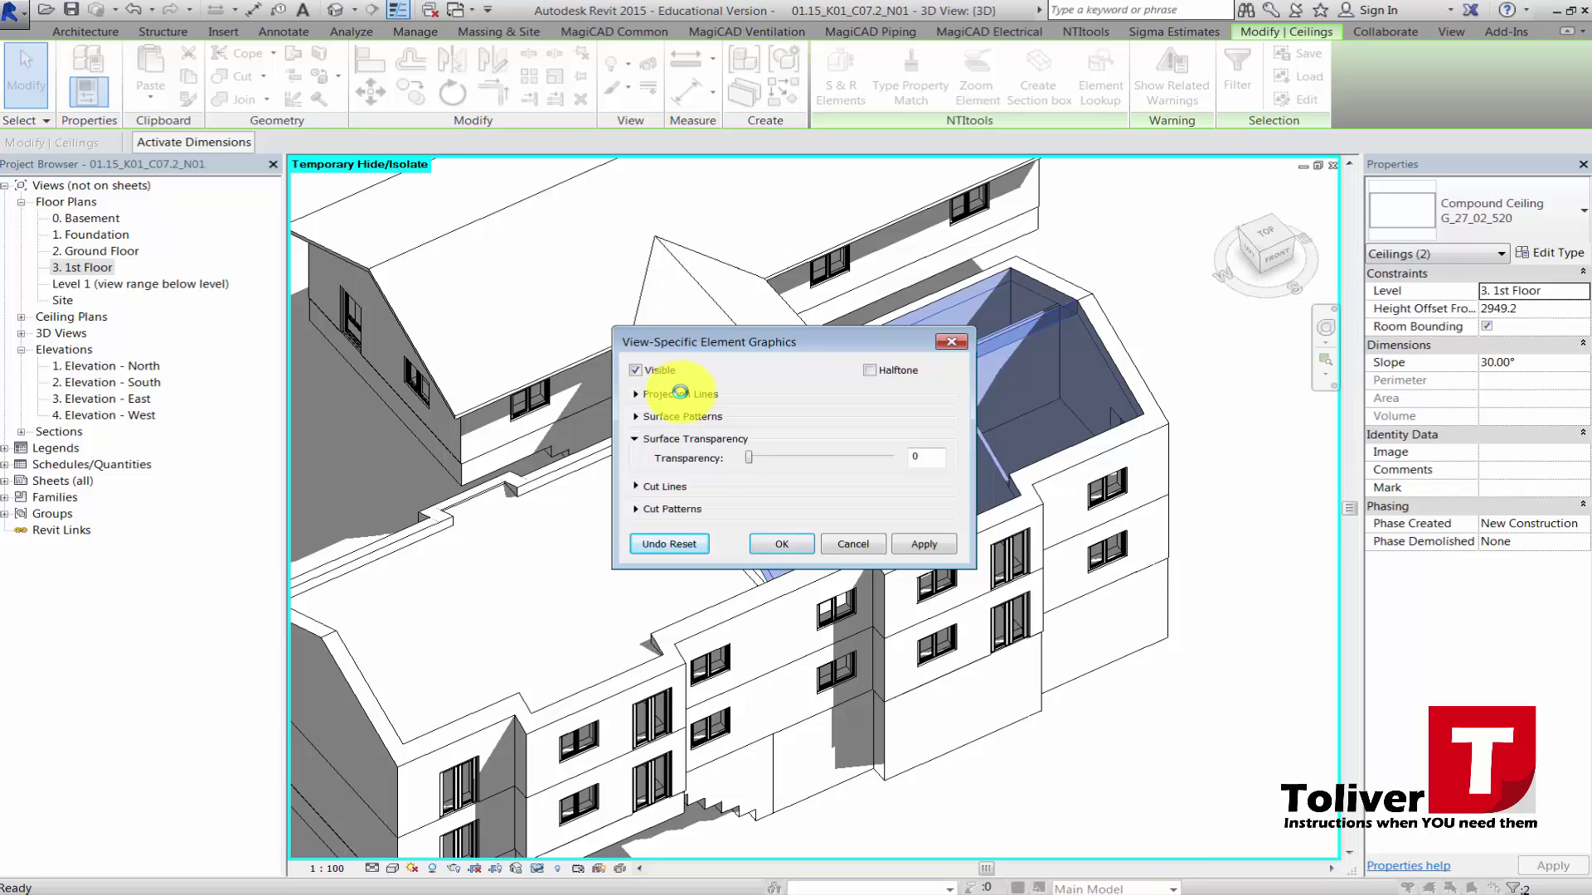
key("Return")
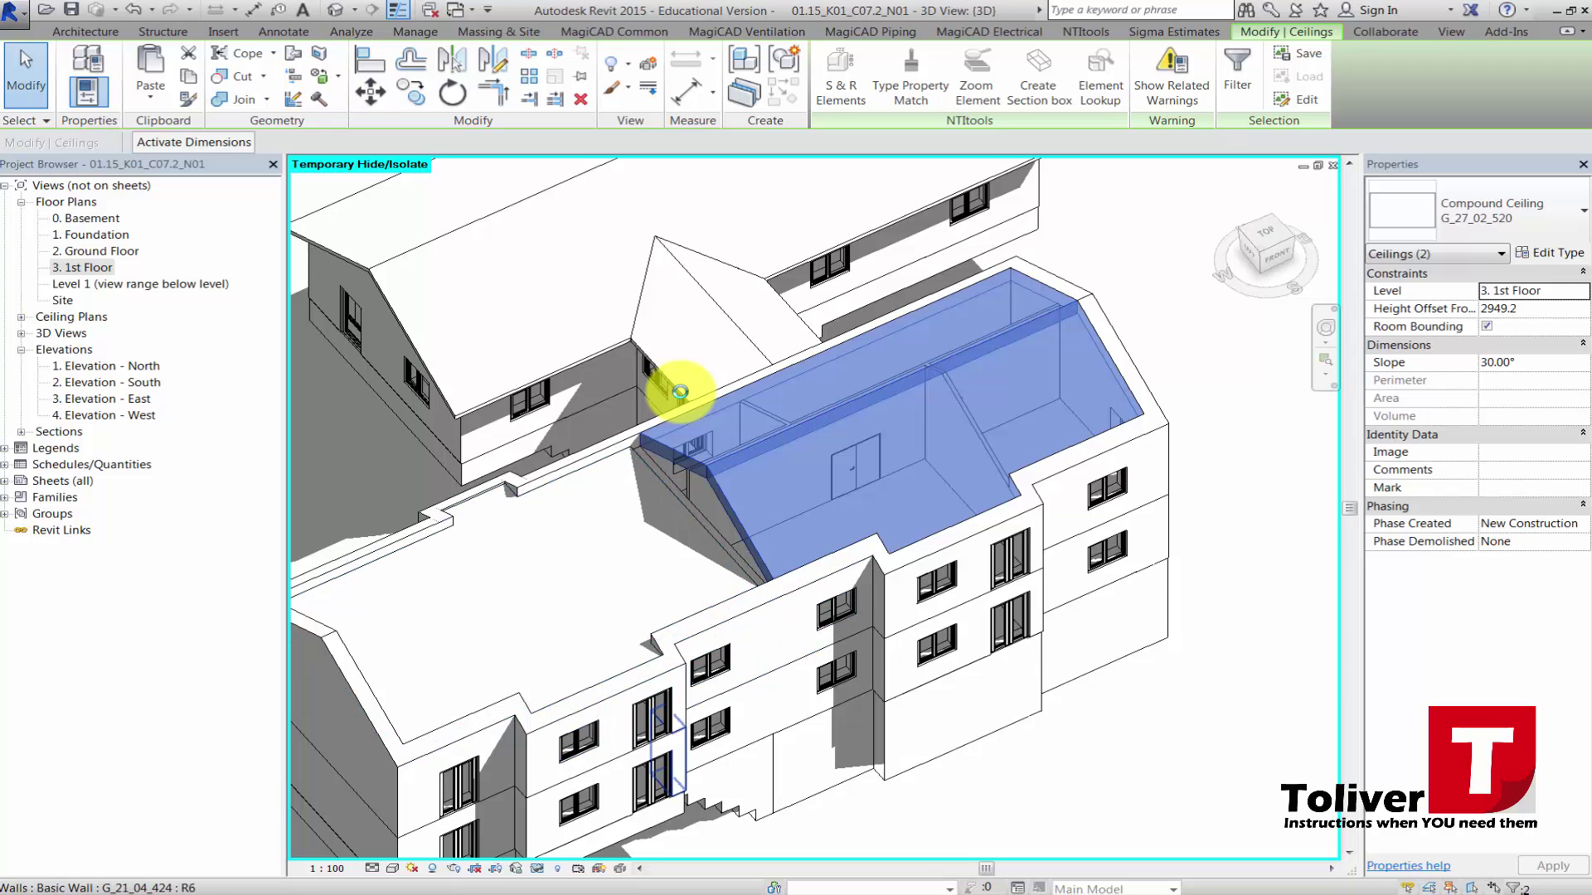
key("h")
key("r")
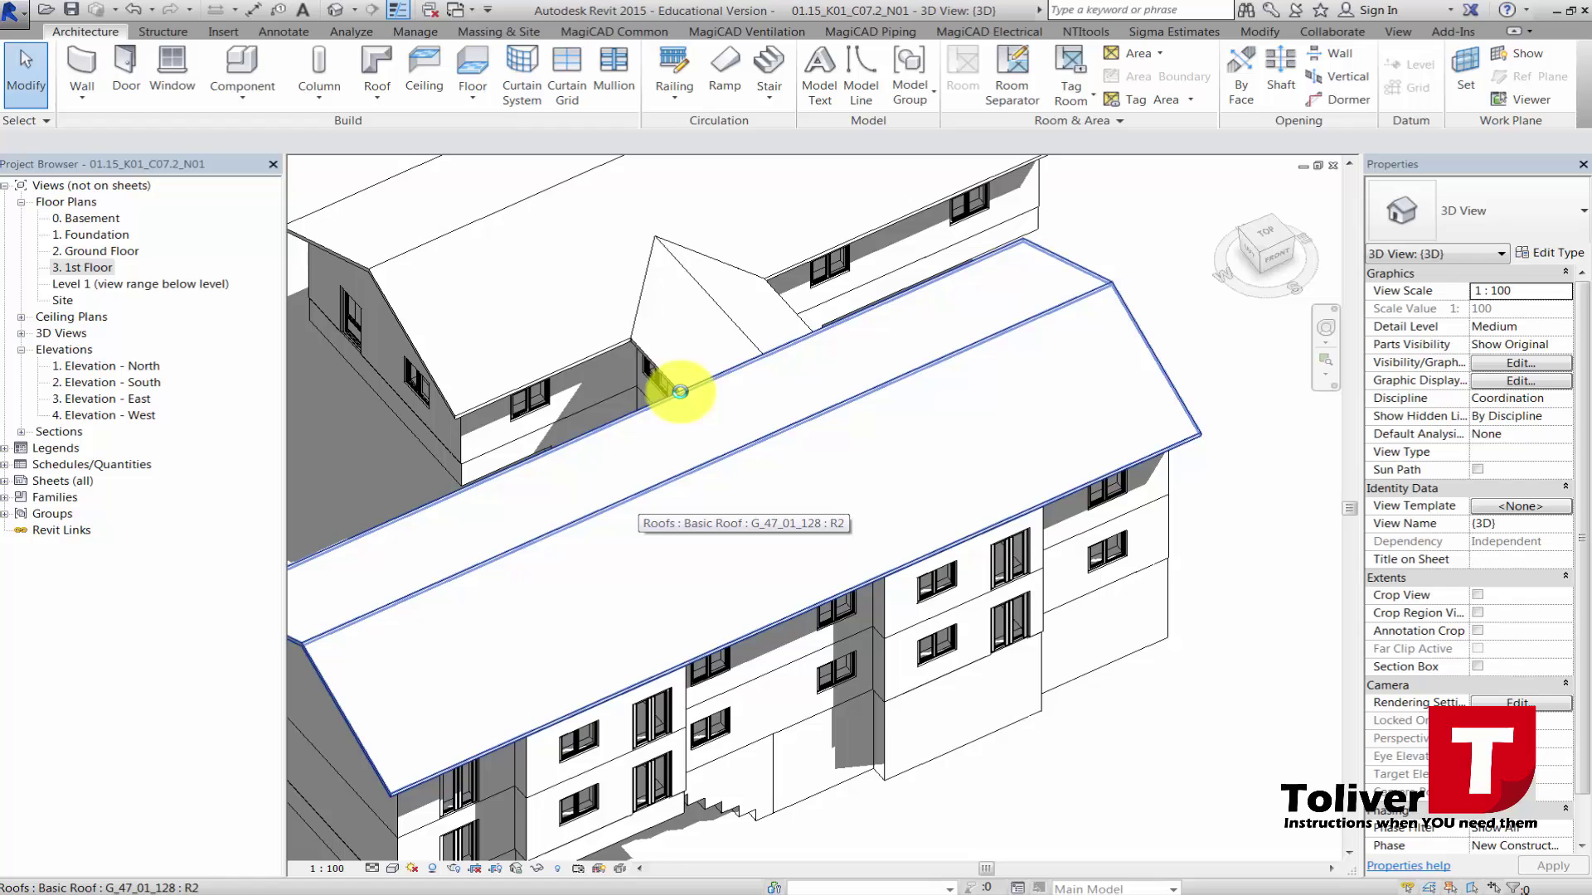
Try out wireframe display to pick elements hidden beneath the roof, and return the view to hidden line display.
key("w")
key("f")
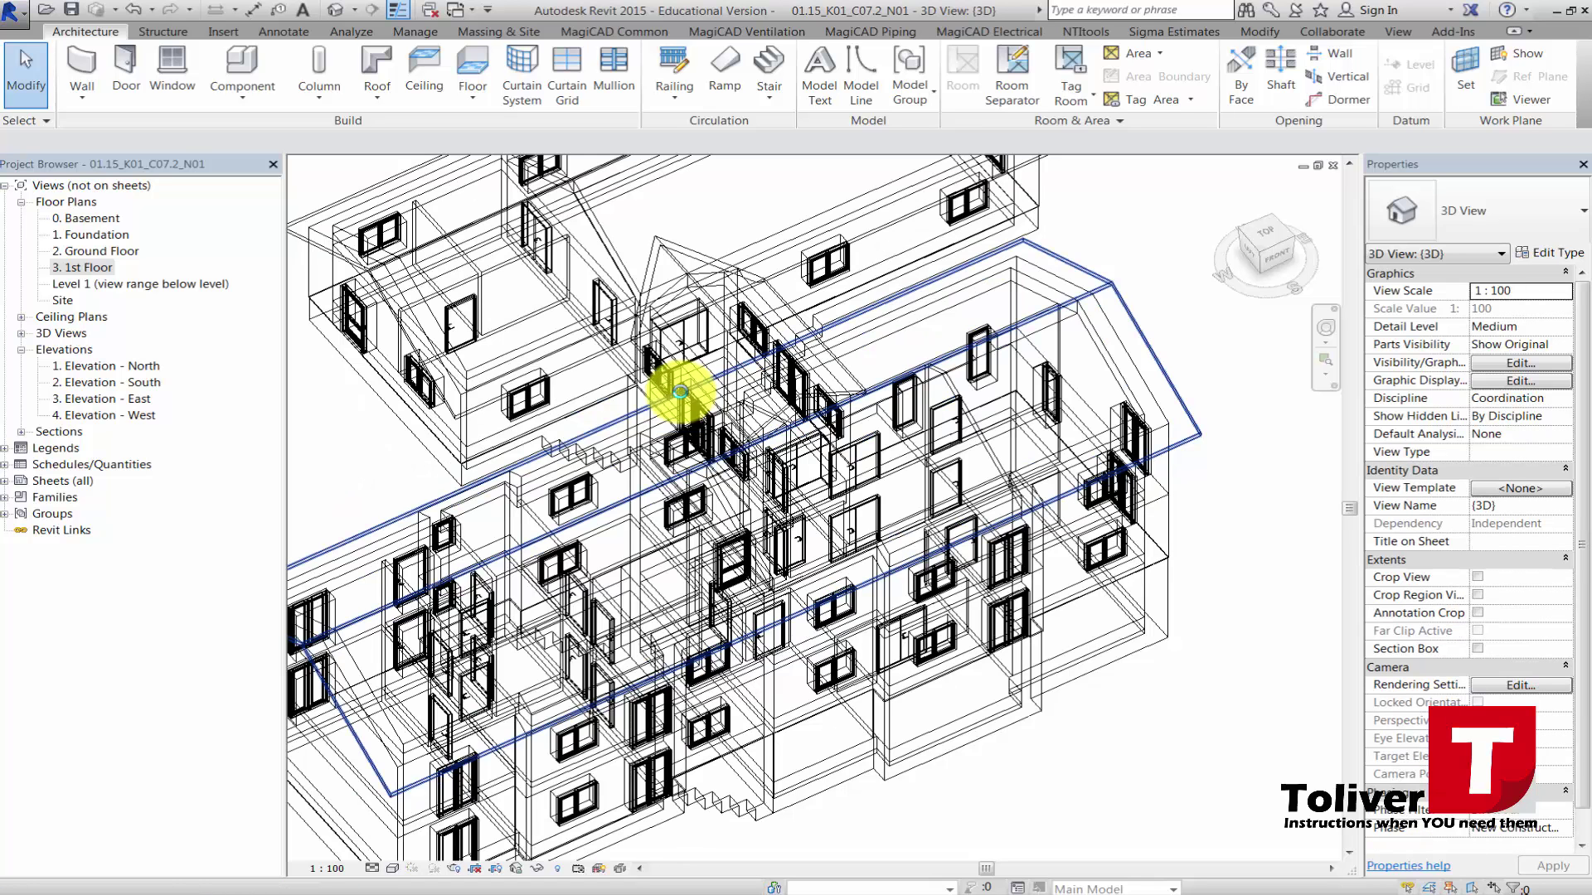
key("Tab")
key("Tab")
key("Tab")
key("Tab")
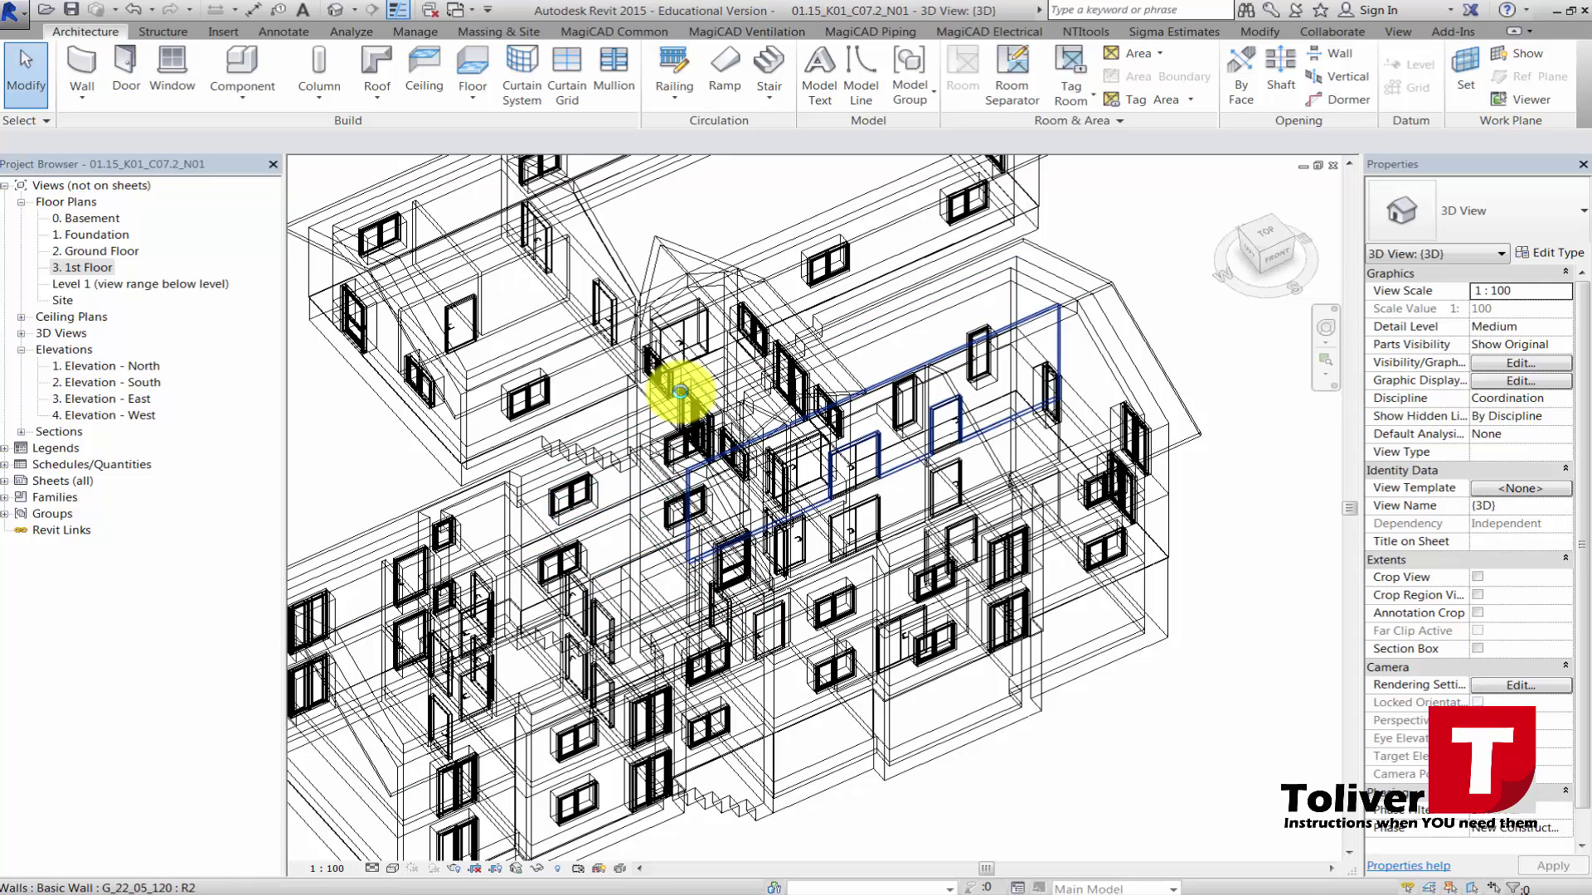
key("h")
key("l")
left_click(679, 390)
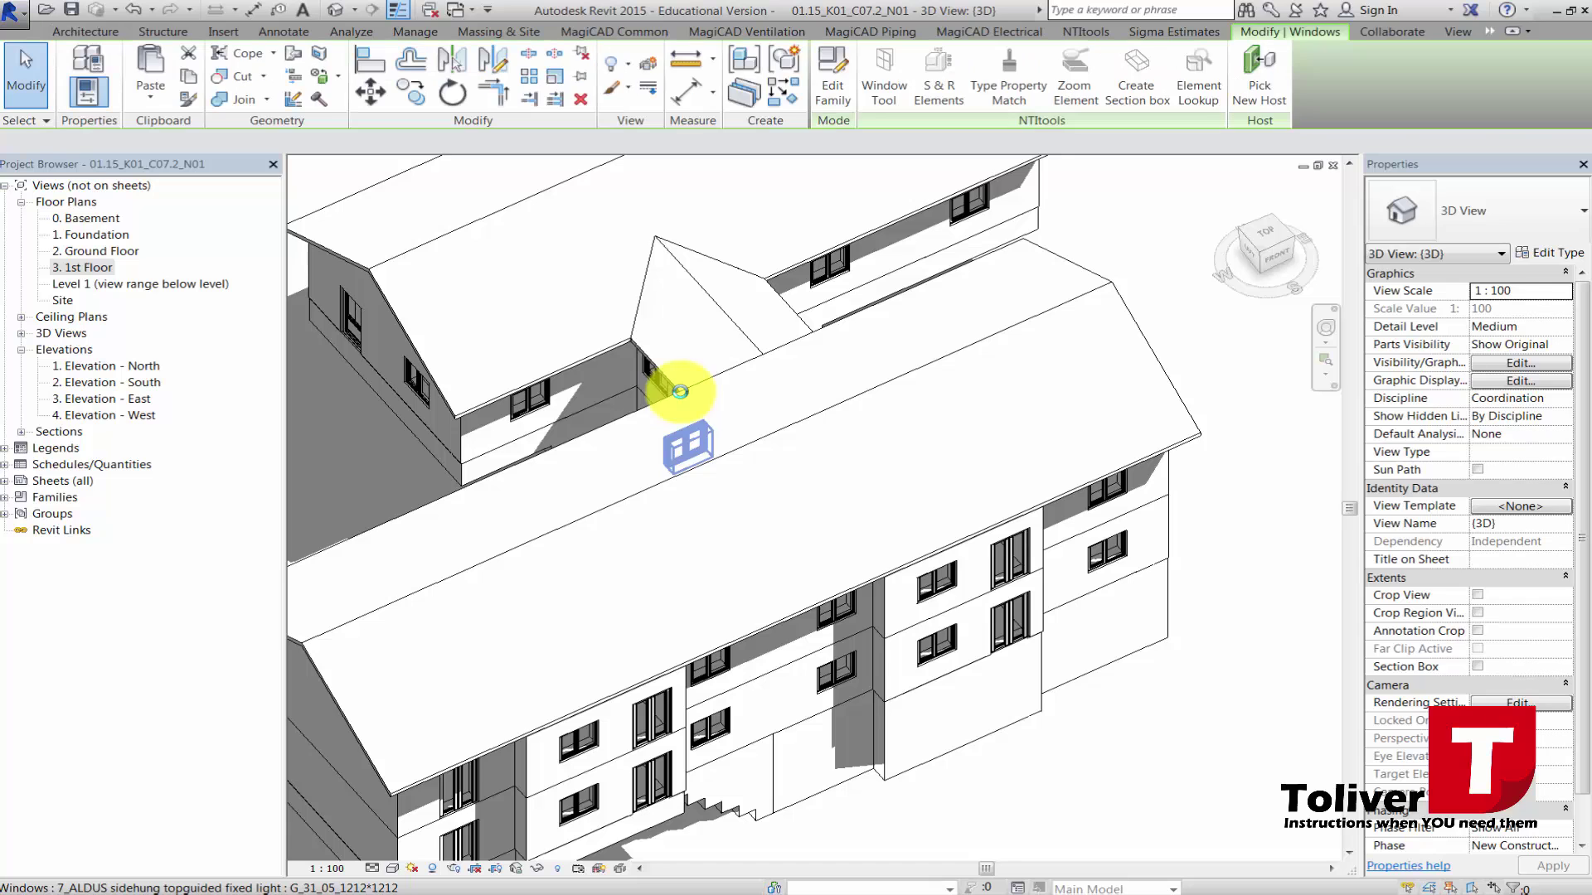
key("Escape")
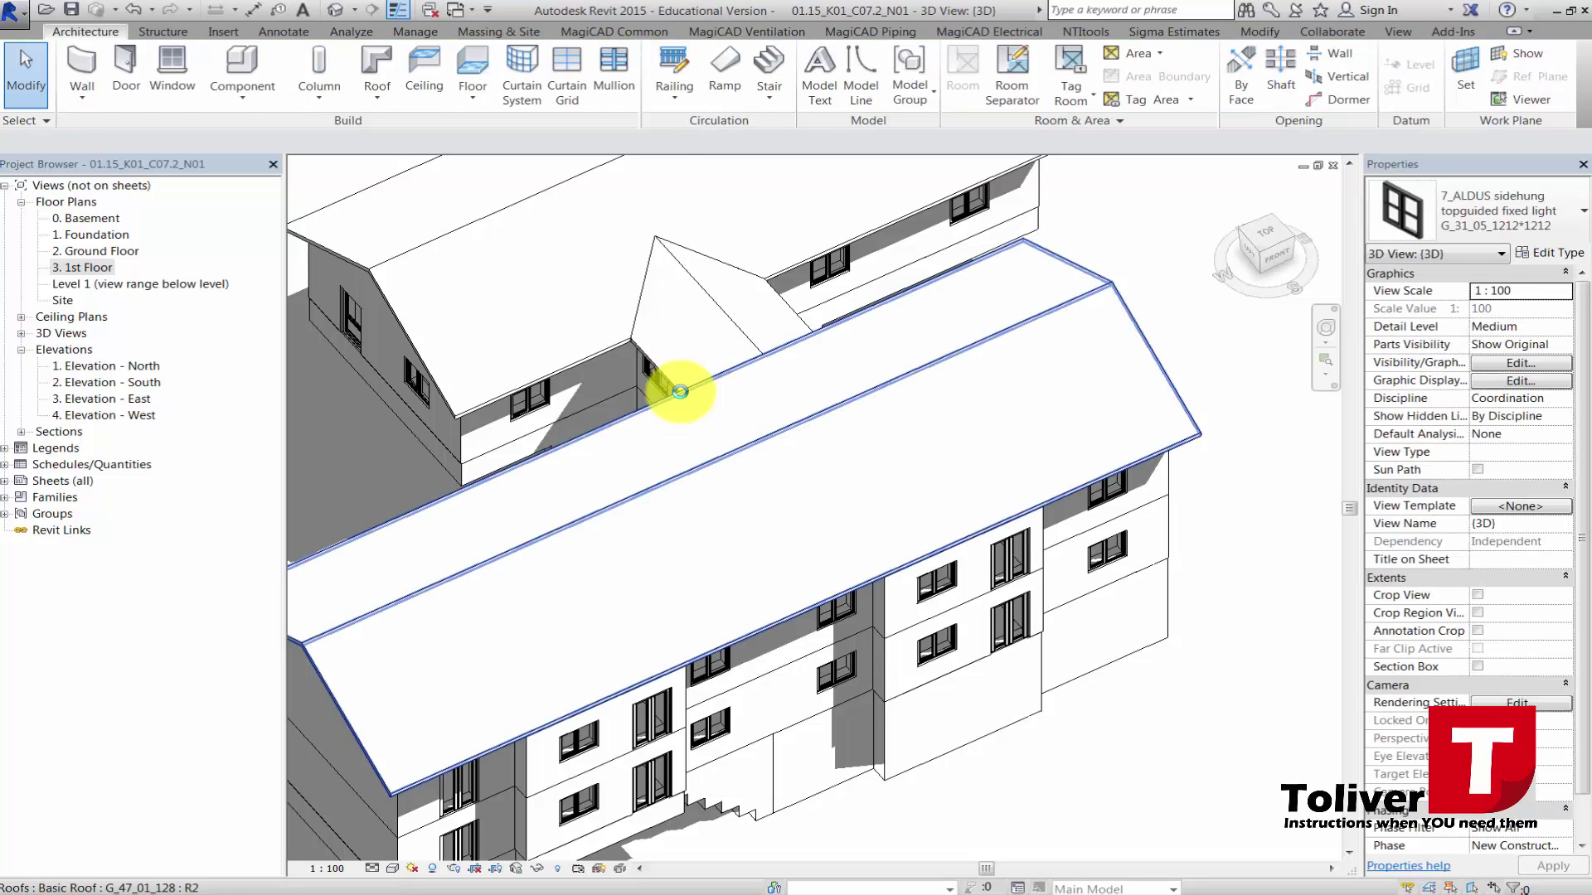
Override the front building's roof in this view with a surface transparency of 80.
left_click(679, 392)
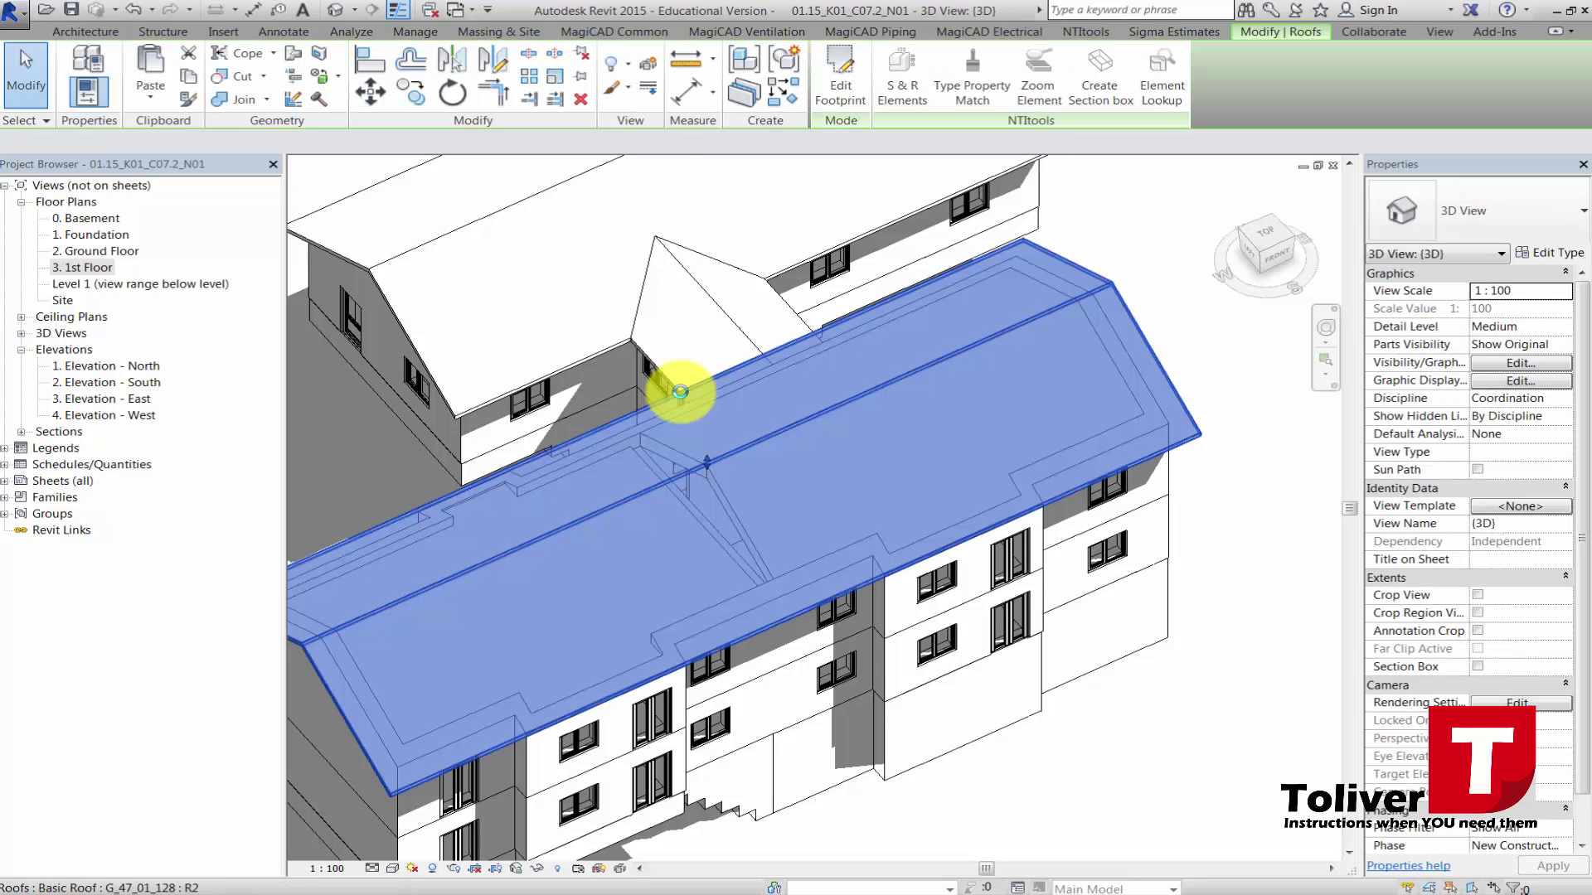
right_click(680, 391)
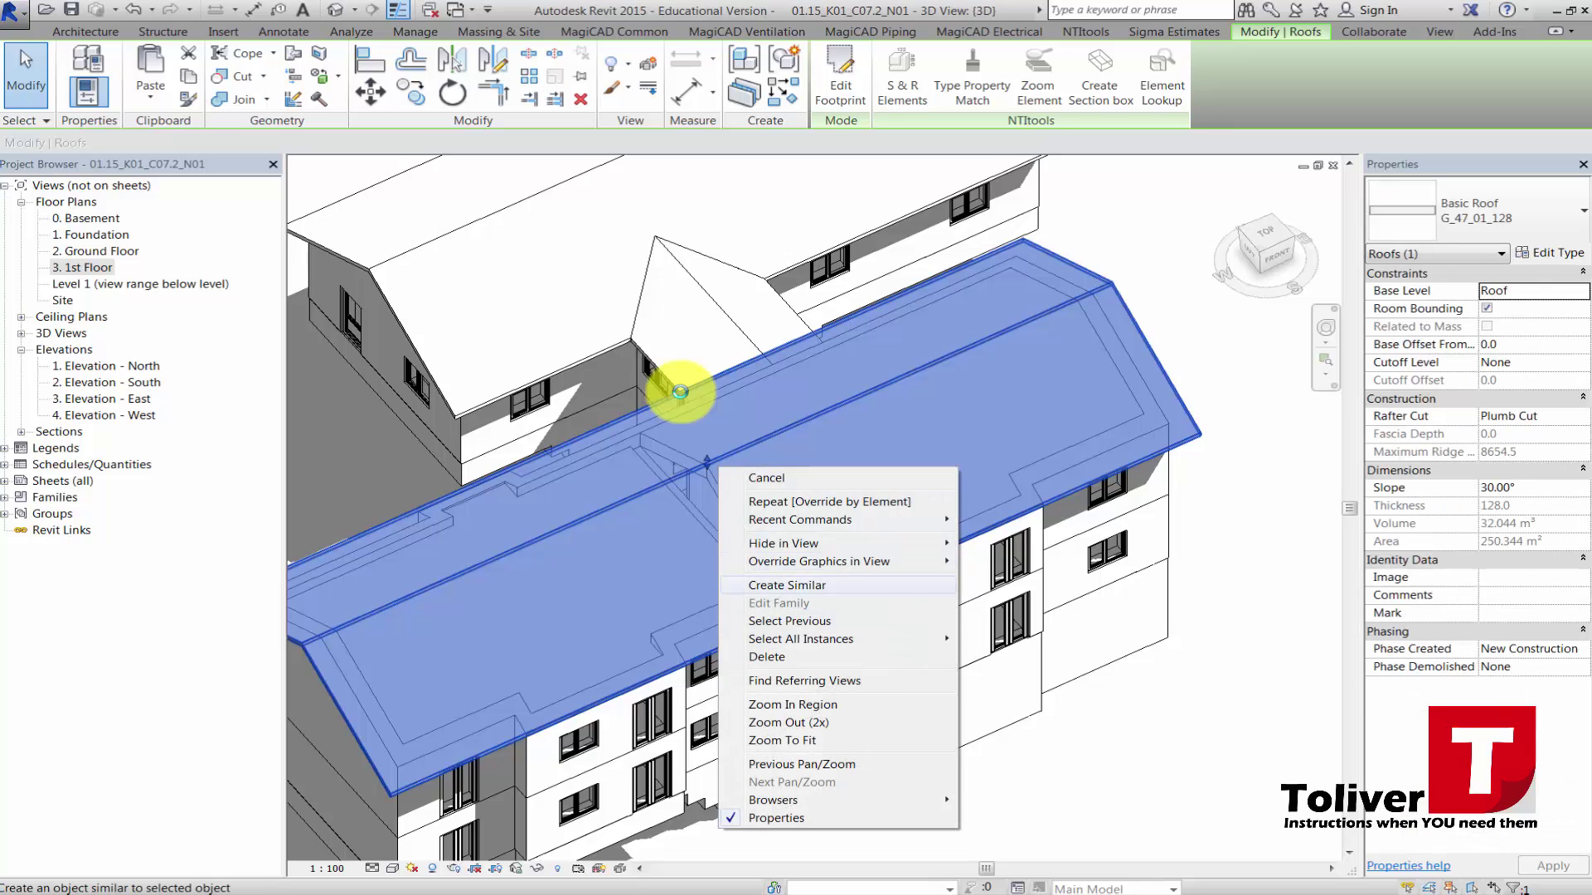
mouse_move(853, 562)
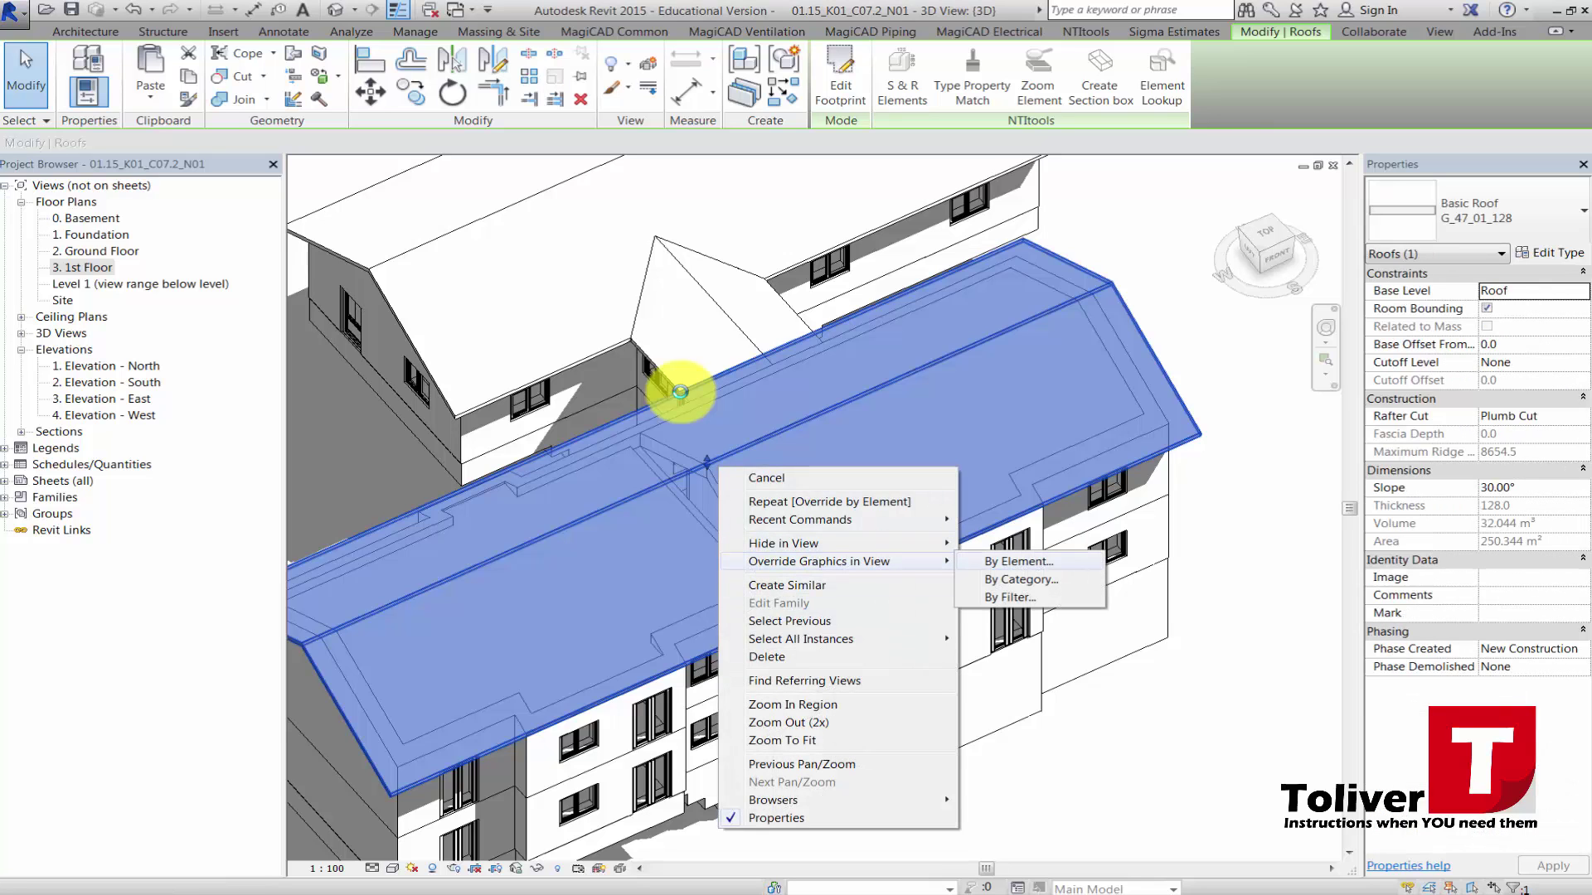
left_click(1018, 561)
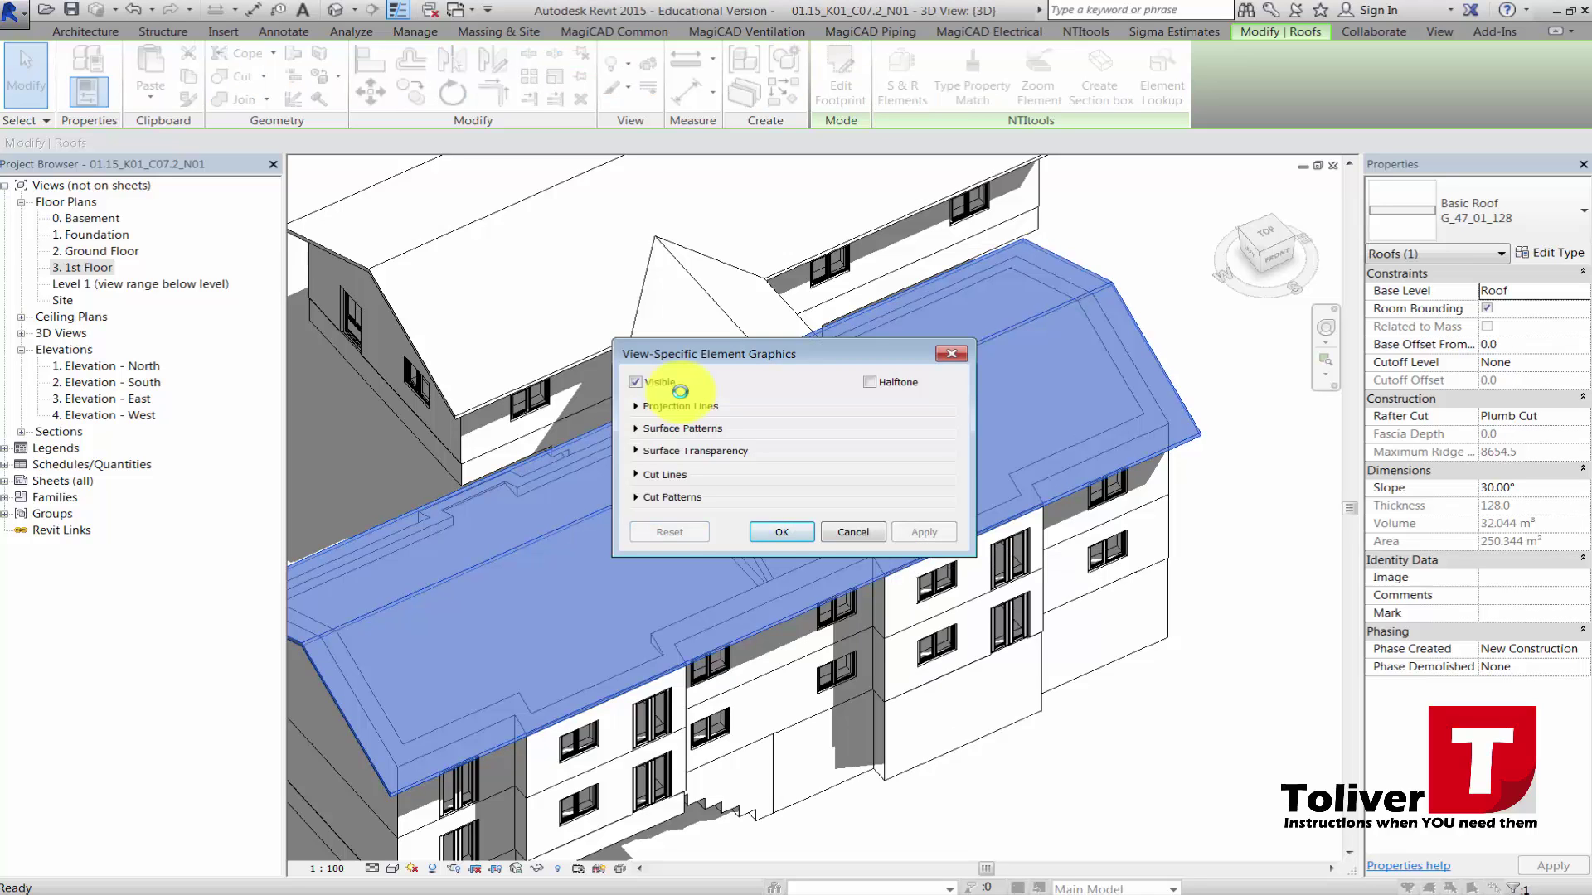
left_click(695, 450)
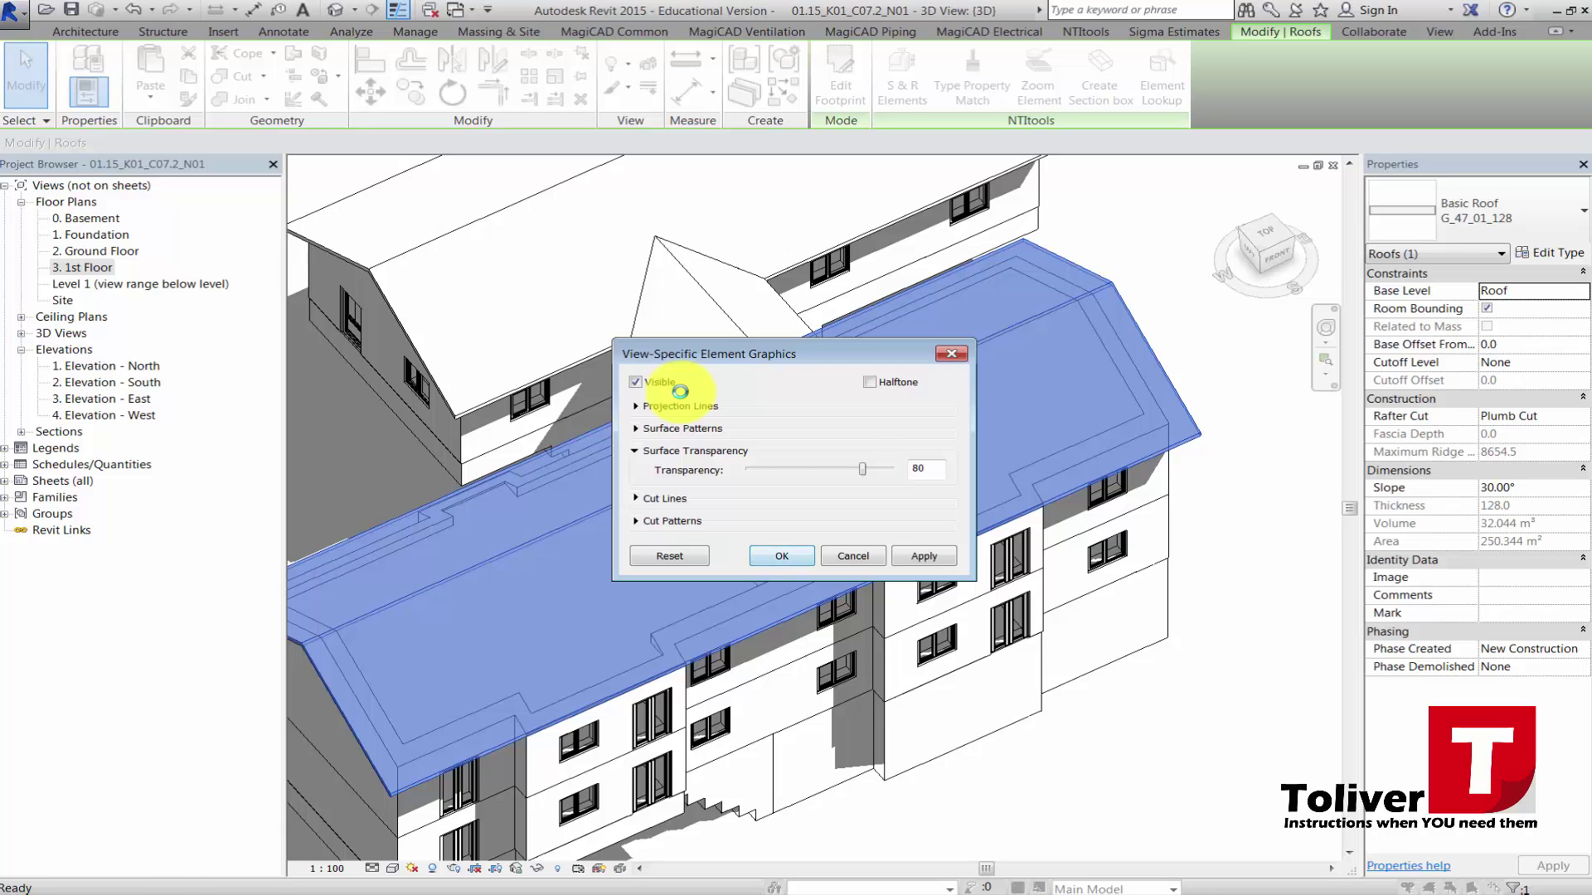
key("Return")
Attach the top of the 1st-floor cross wall G_22_01_300 in the middle of the front building to the transparent roof.
scroll(680, 391, "up", 2)
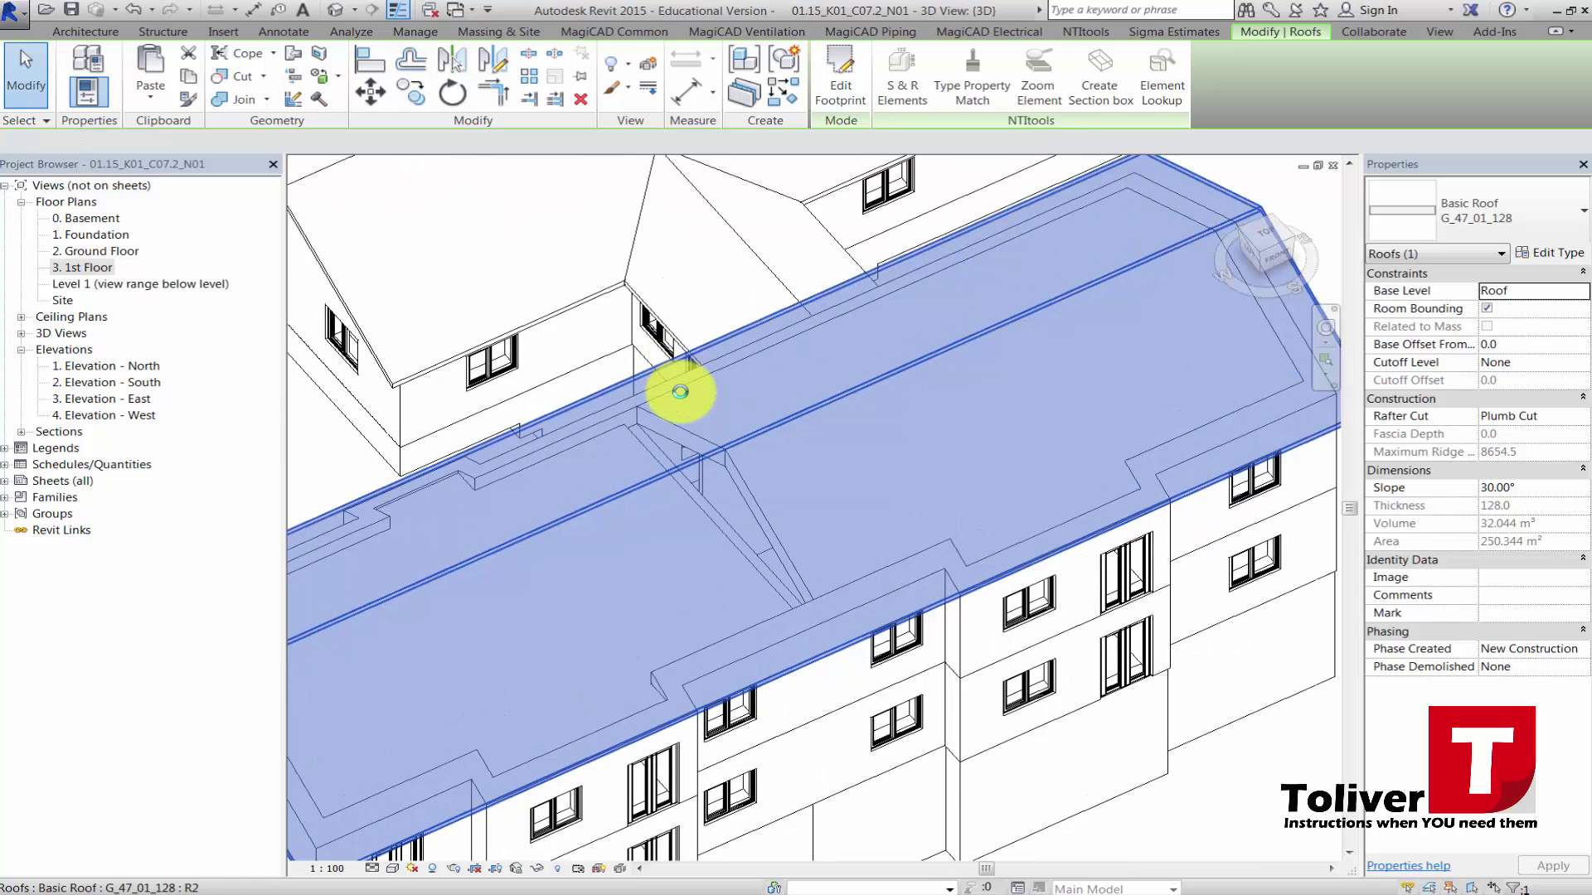
key("Tab")
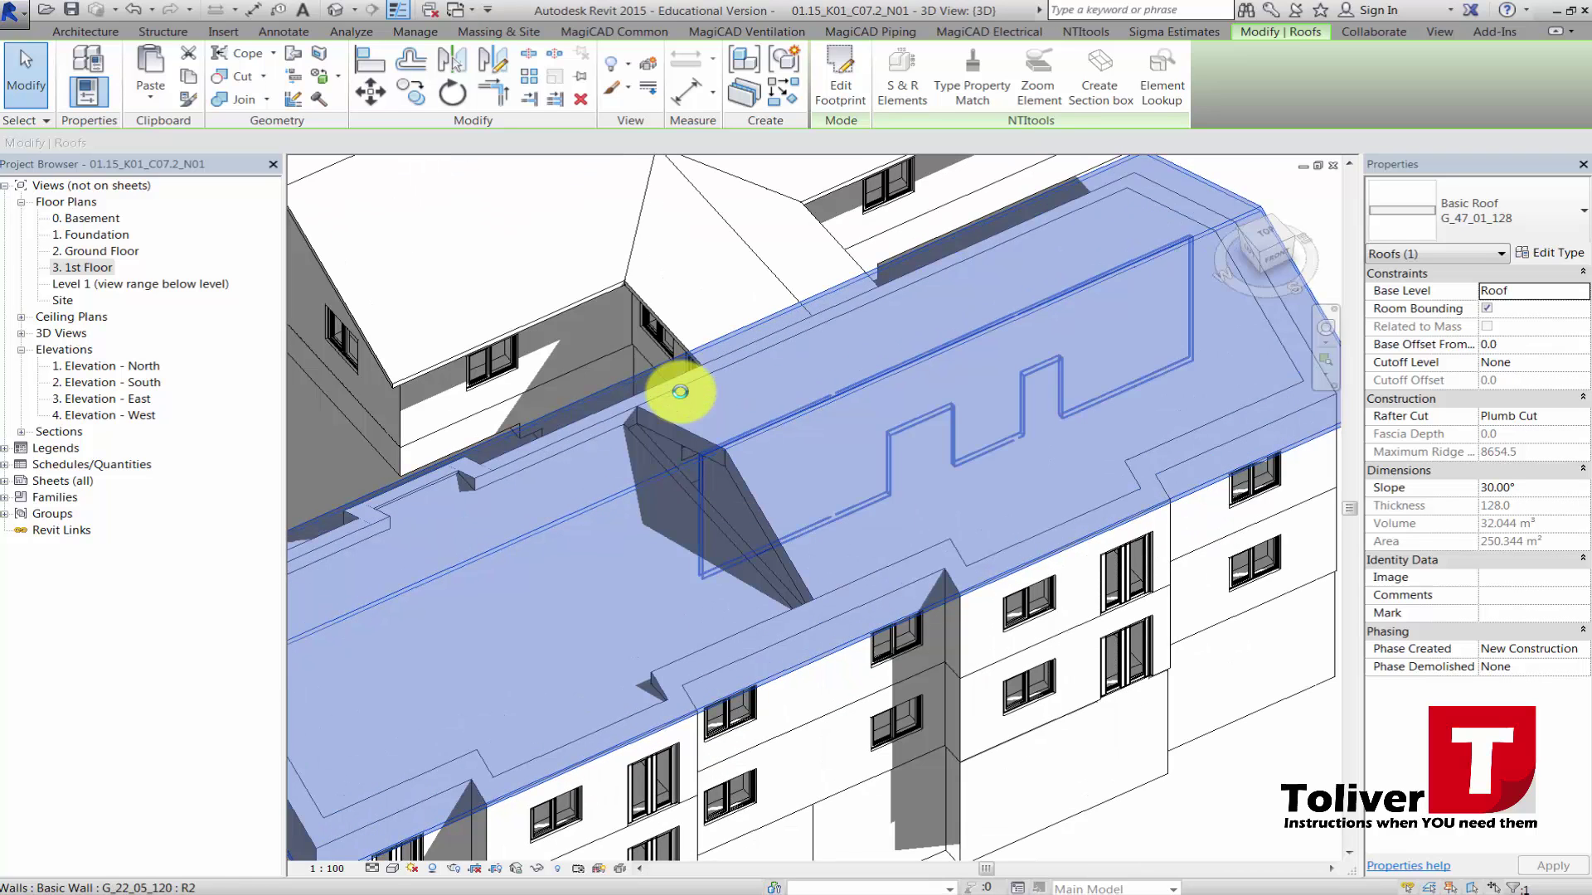
left_click(680, 391)
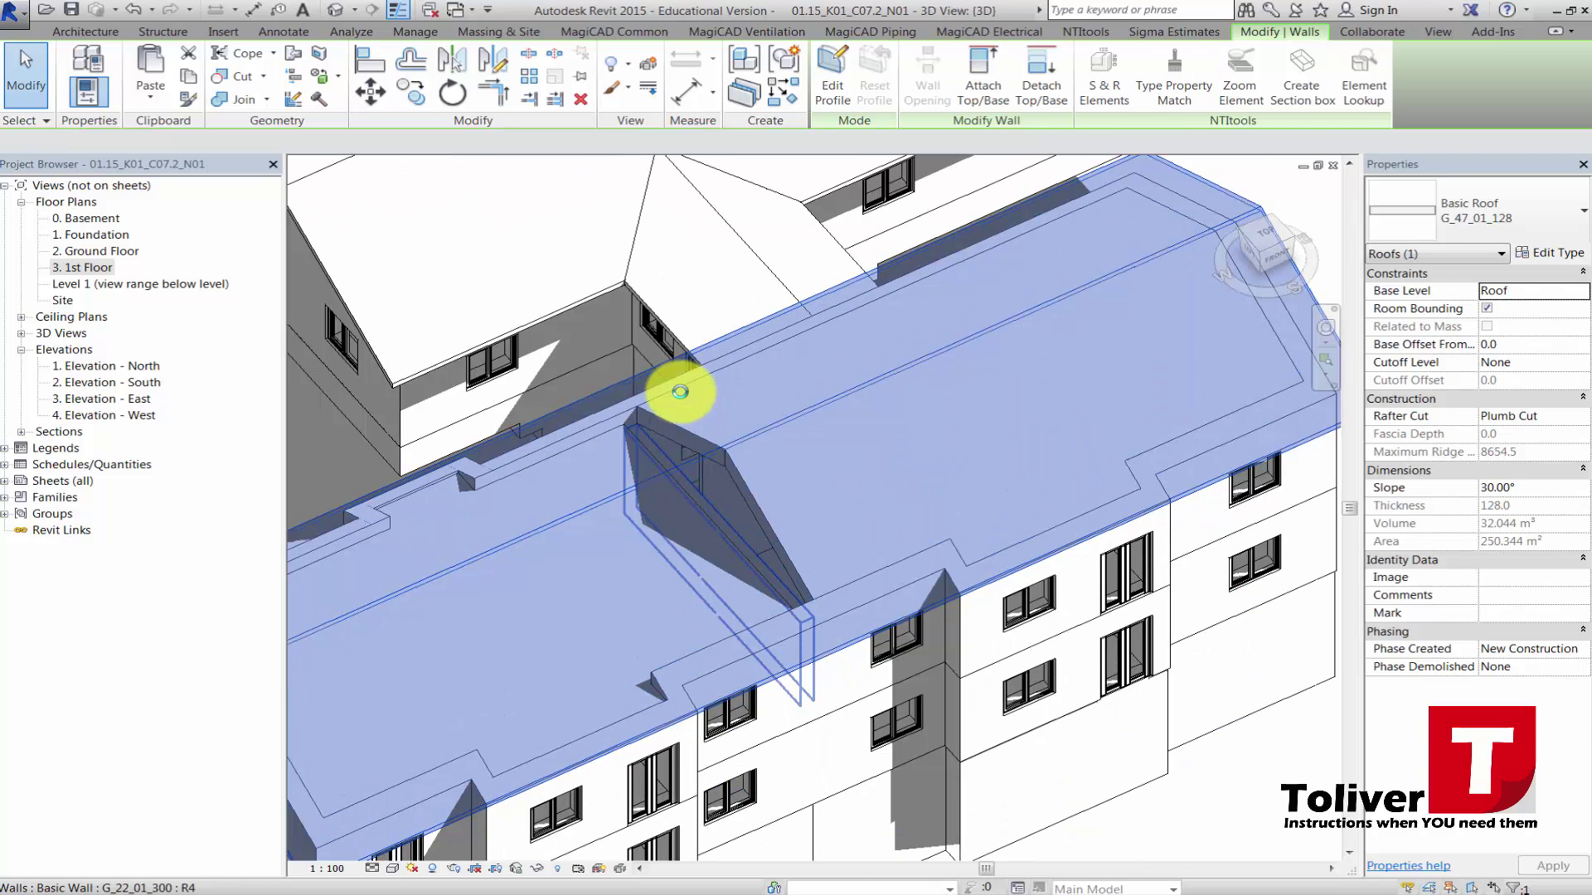
key("Return")
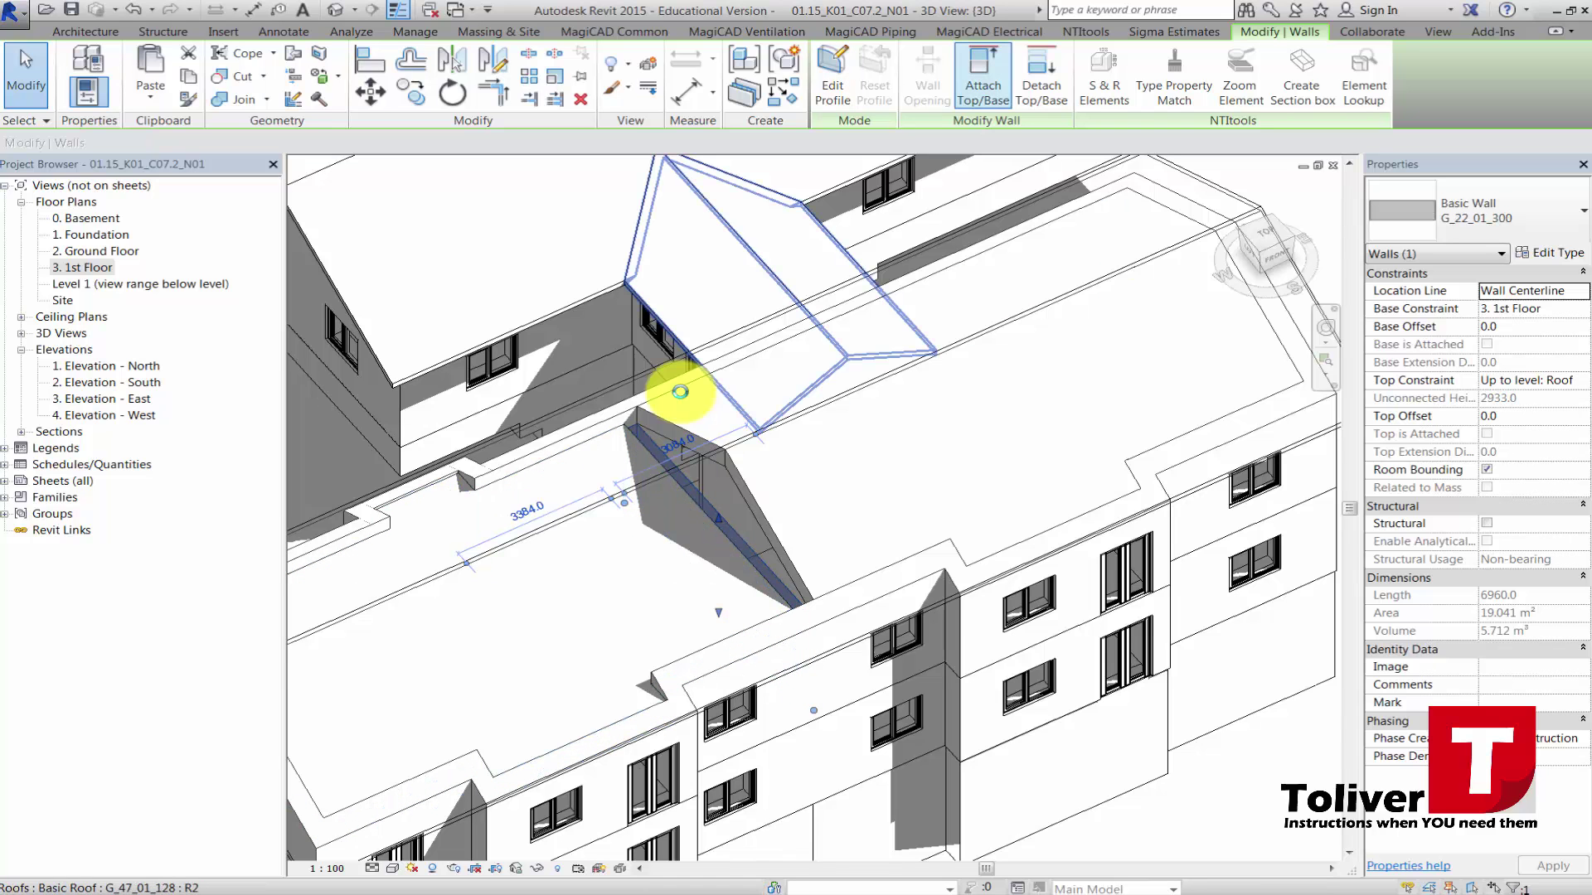
left_click(680, 391)
key("Escape")
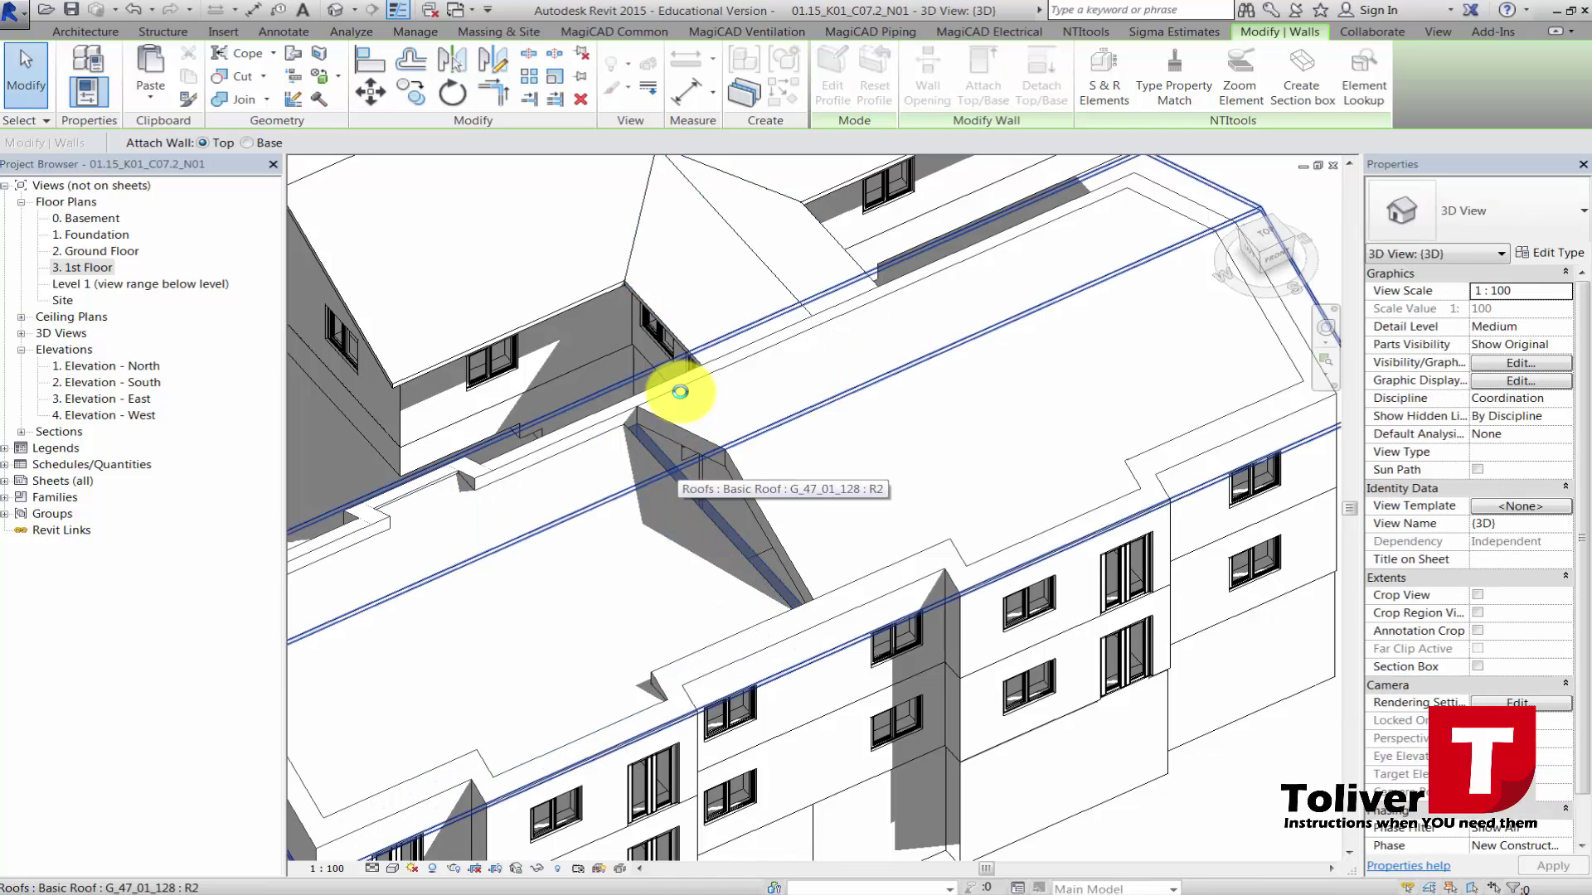
left_click(680, 392)
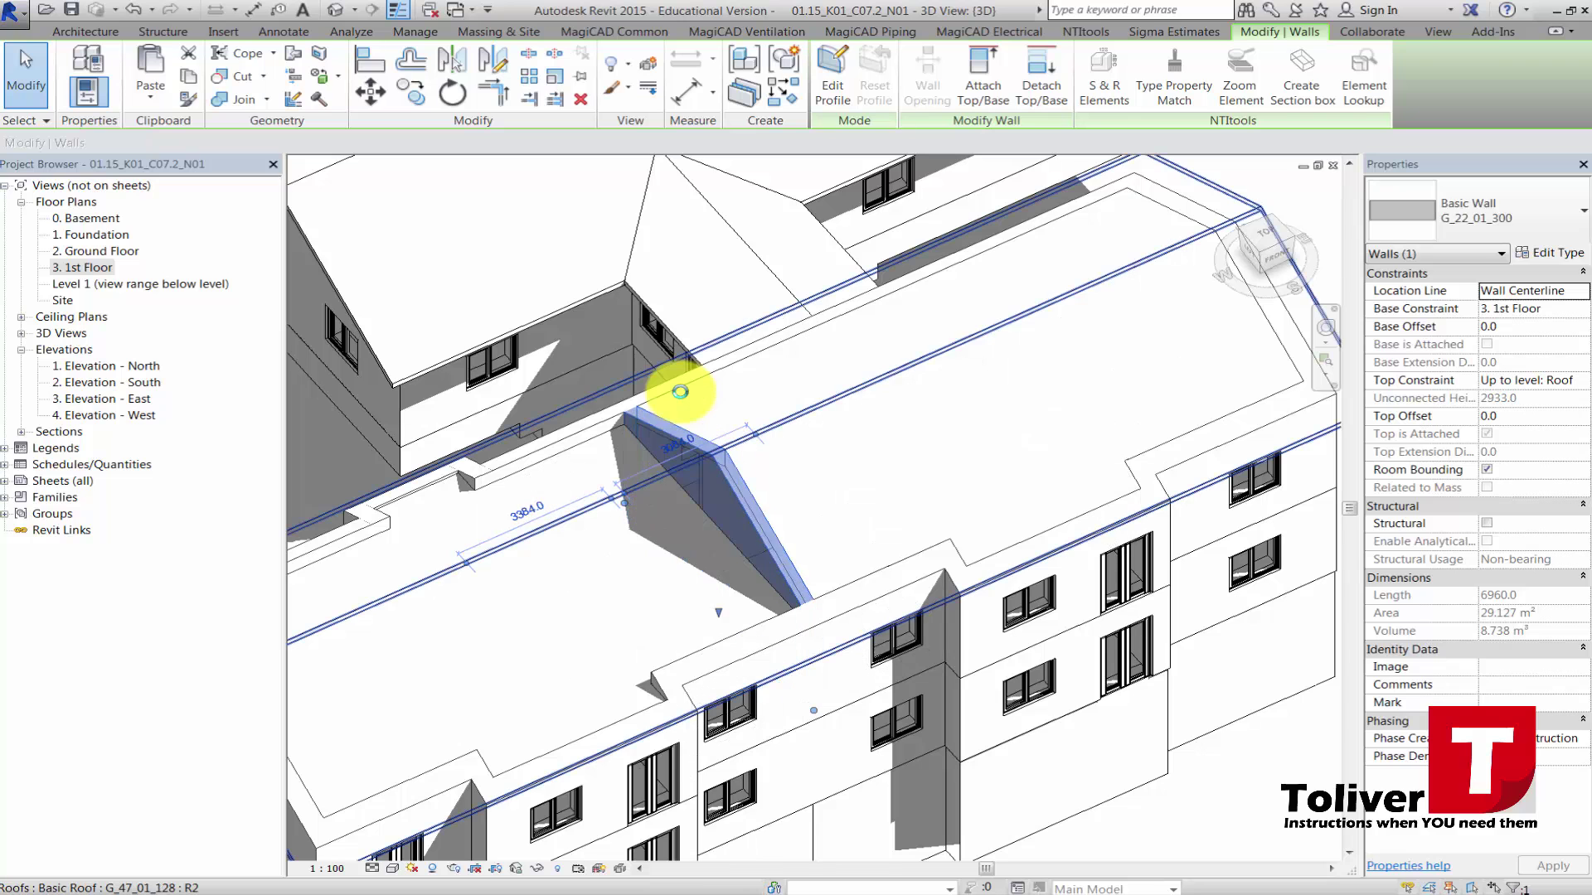
scroll(680, 392, "down", 5)
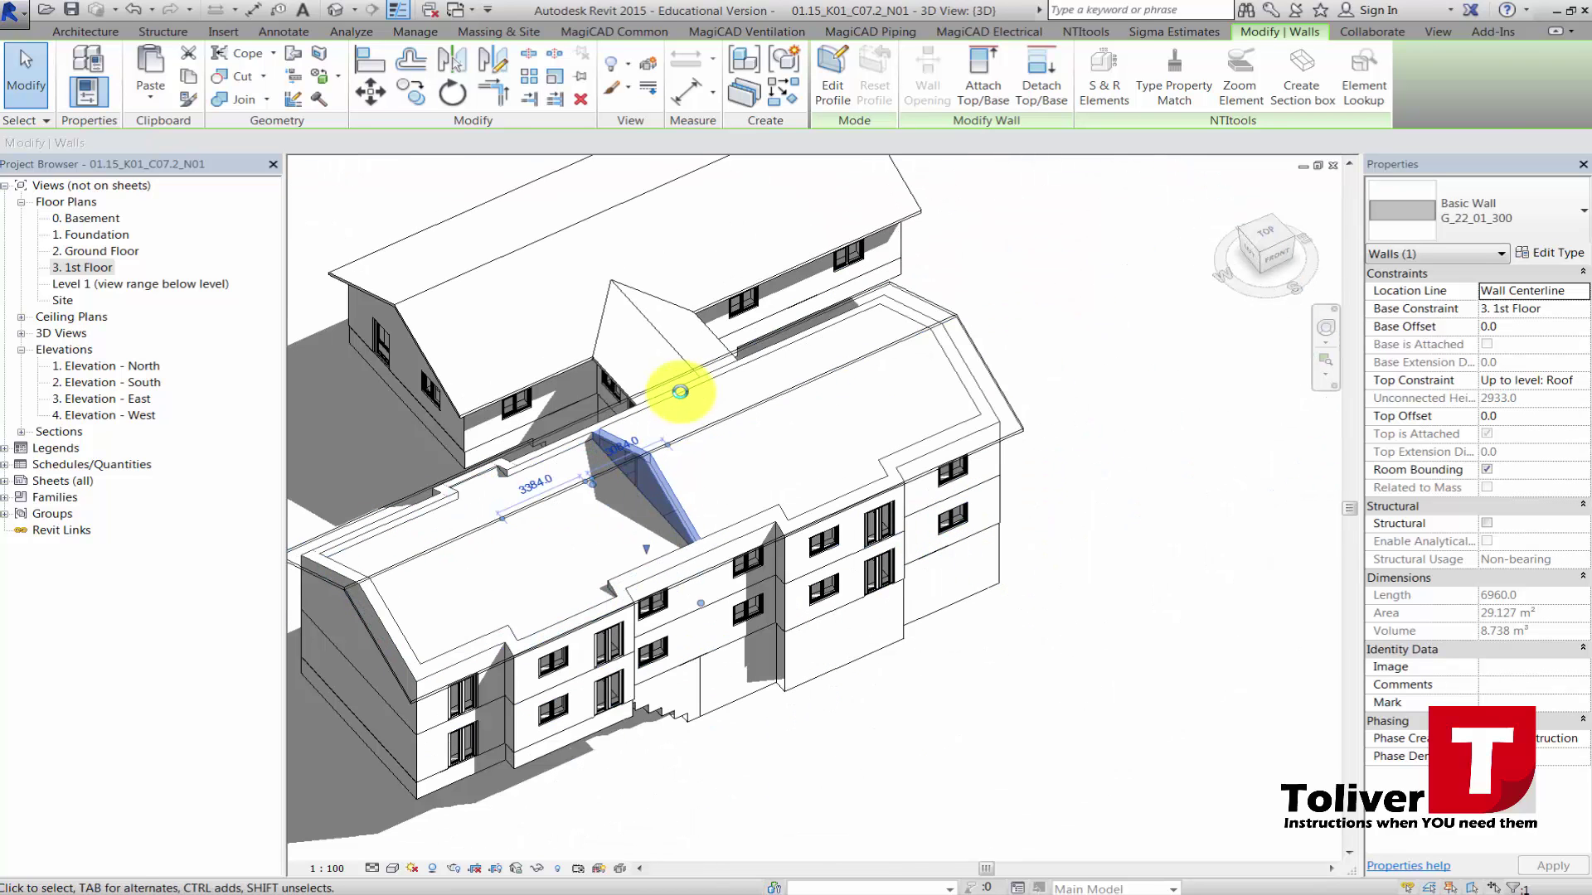
key("Escape")
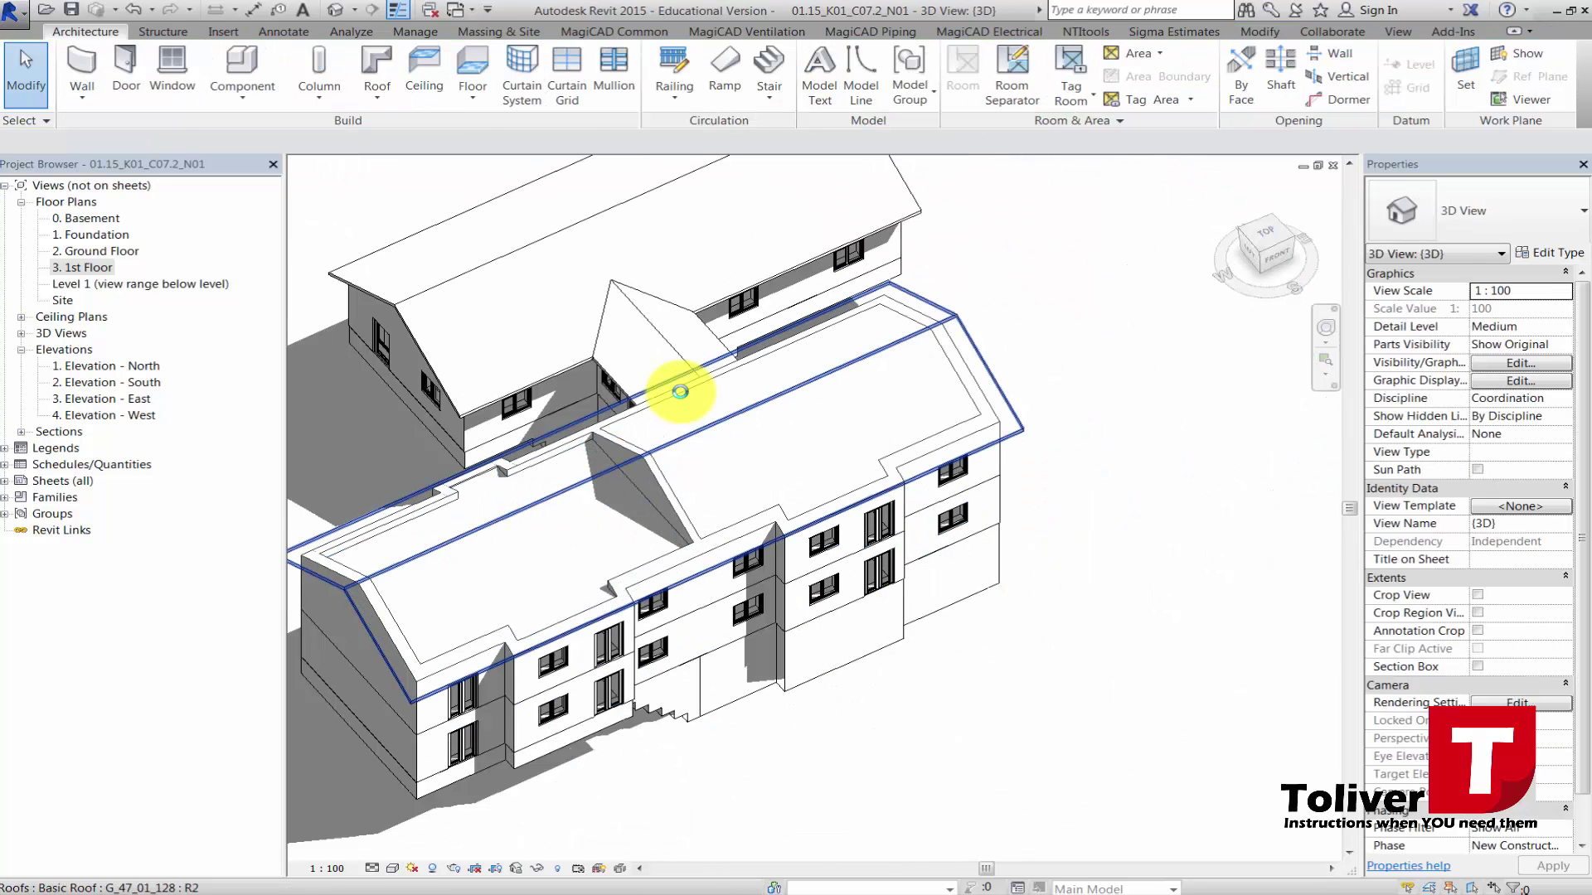
Reset the element graphic override of the front building's roof in this view, removing its surface transparency.
left_click(679, 392)
right_click(680, 391)
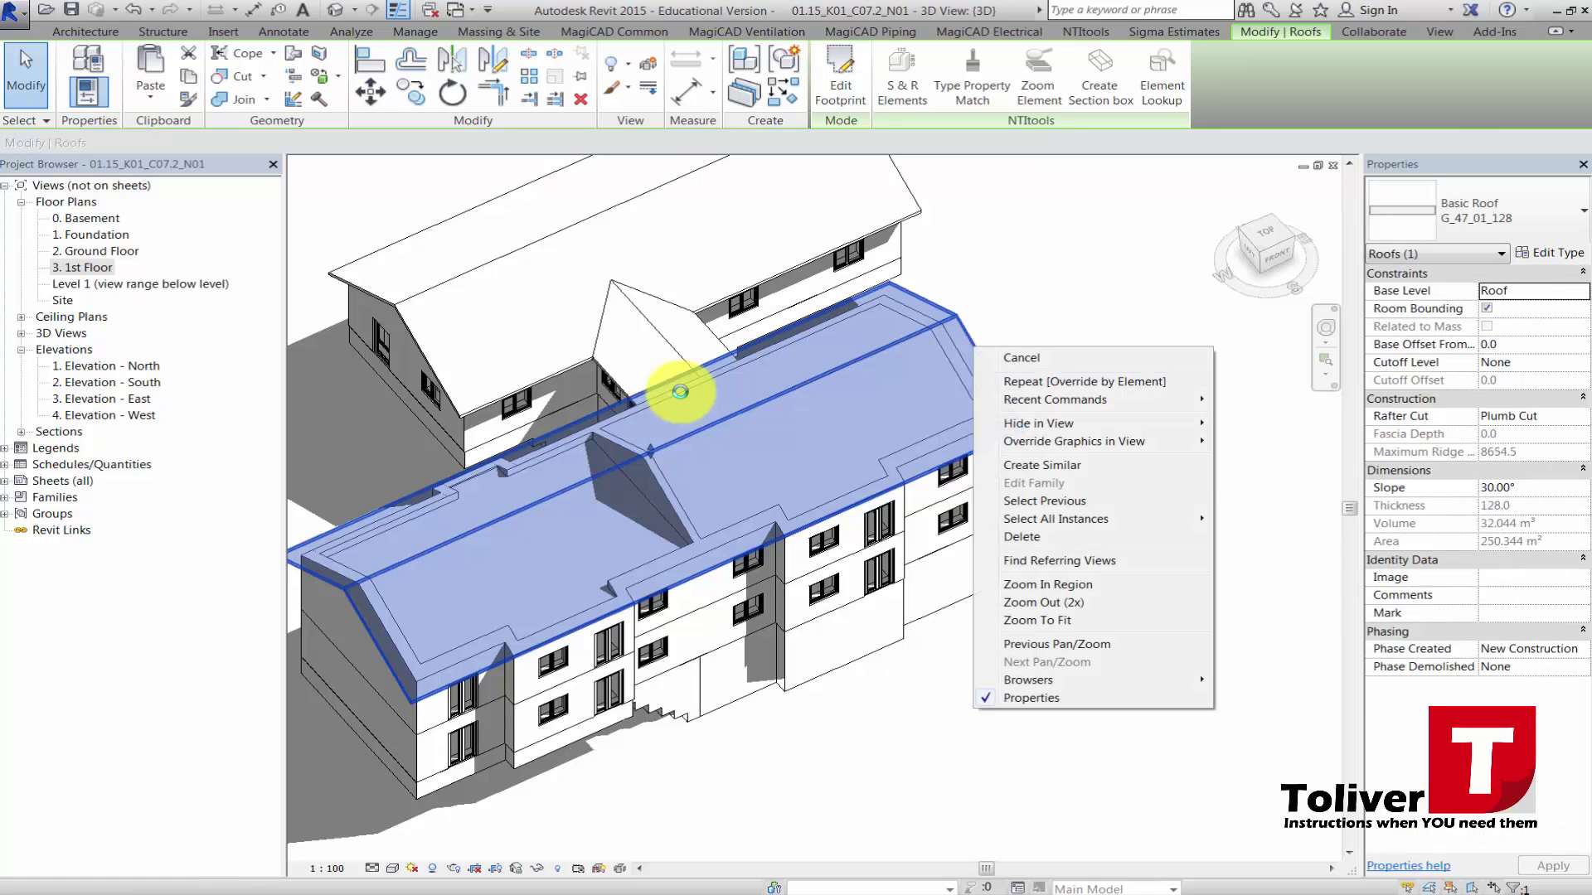
mouse_move(1075, 442)
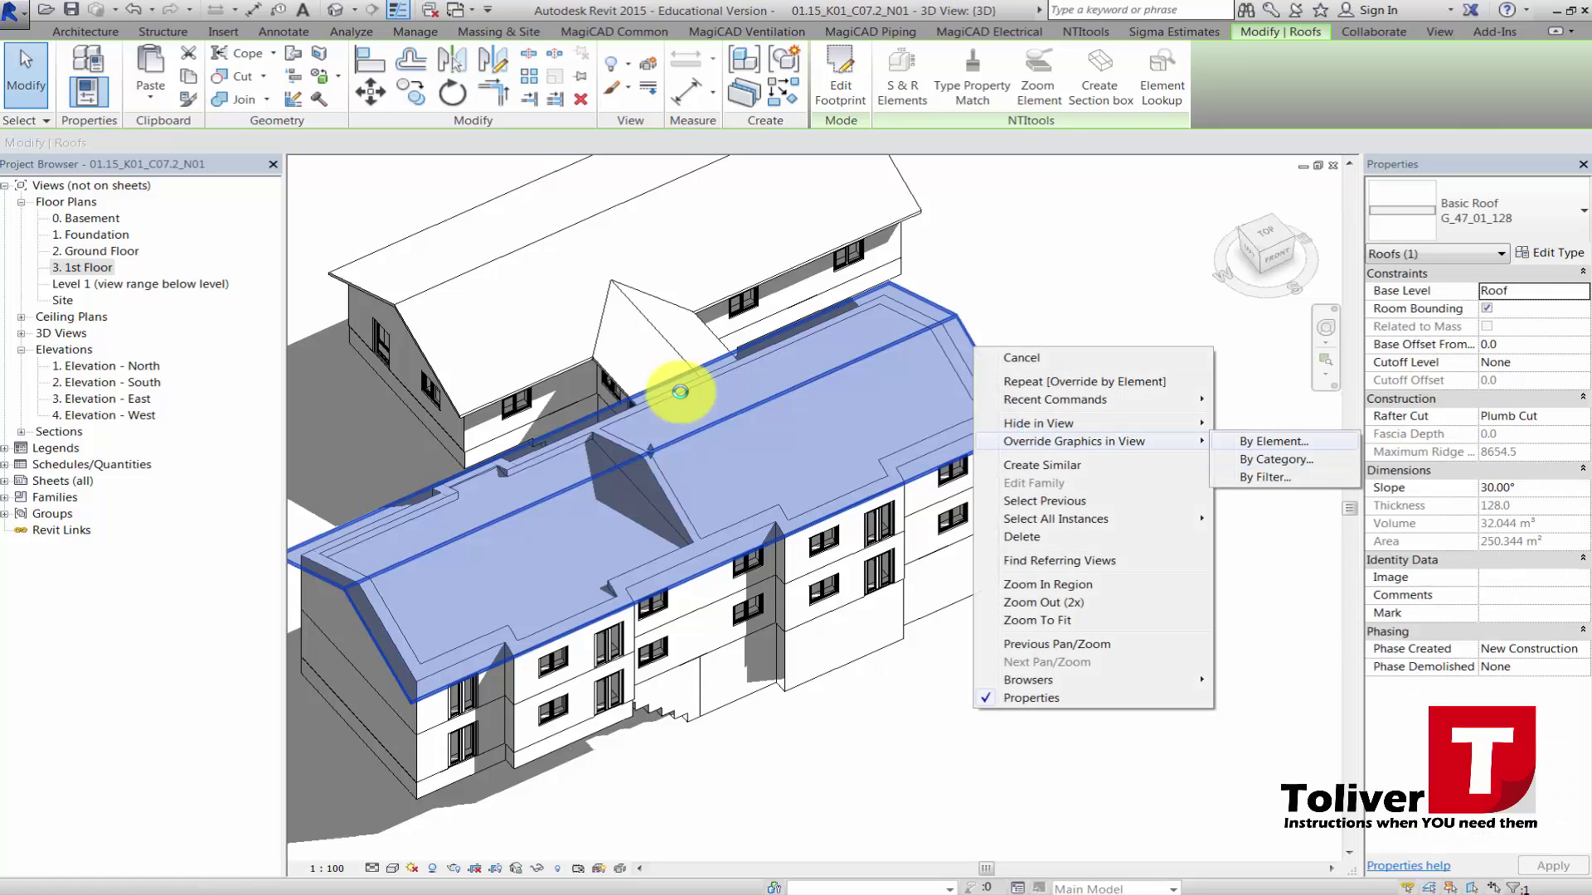
left_click(1274, 441)
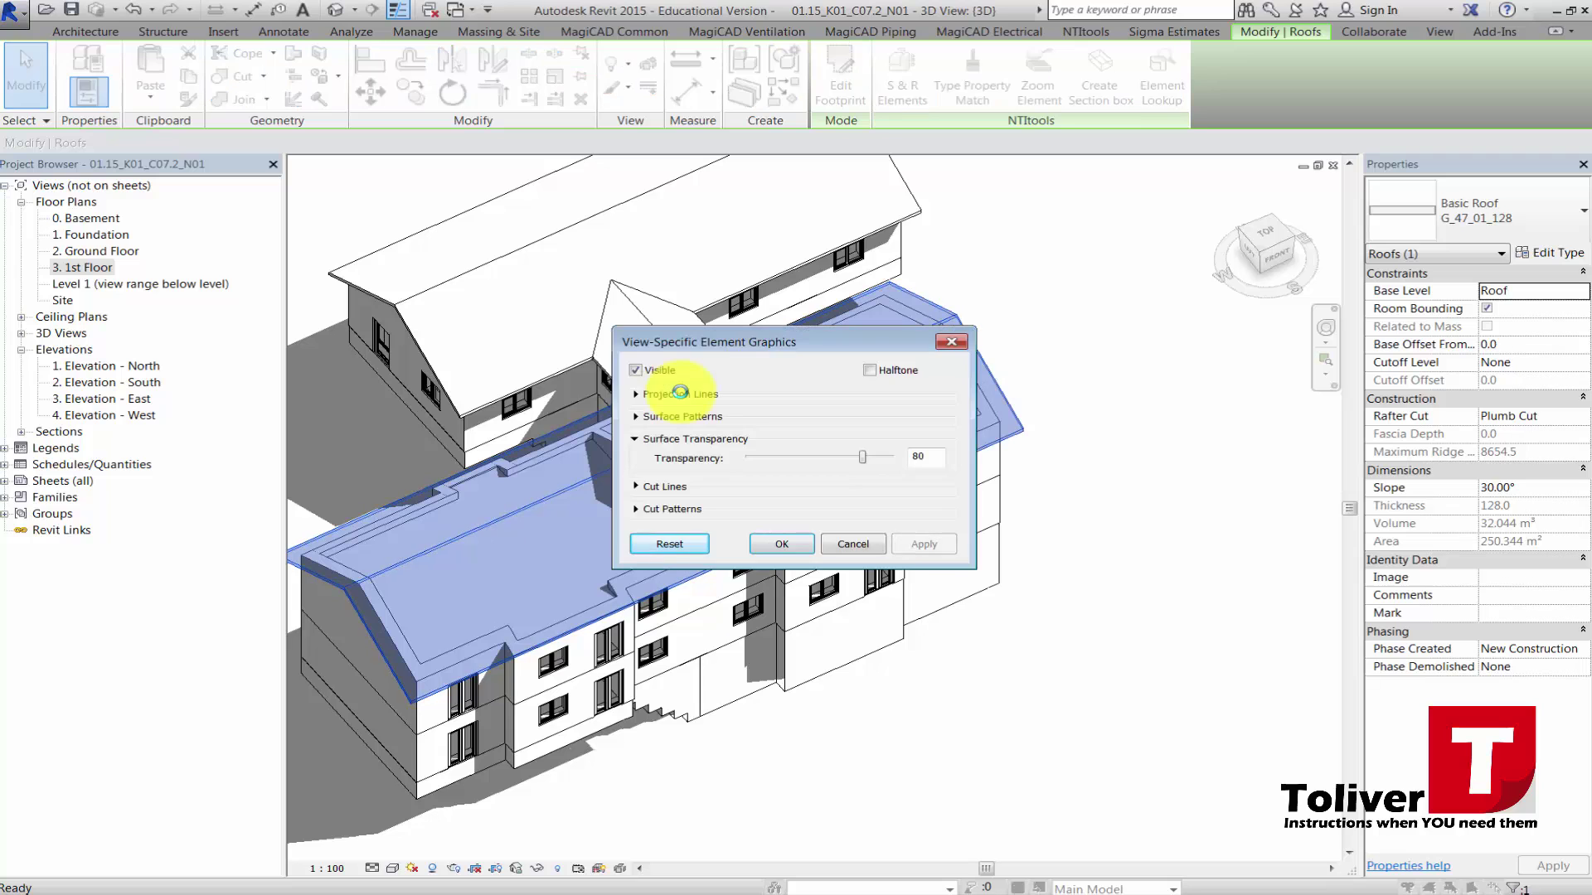
left_click(781, 544)
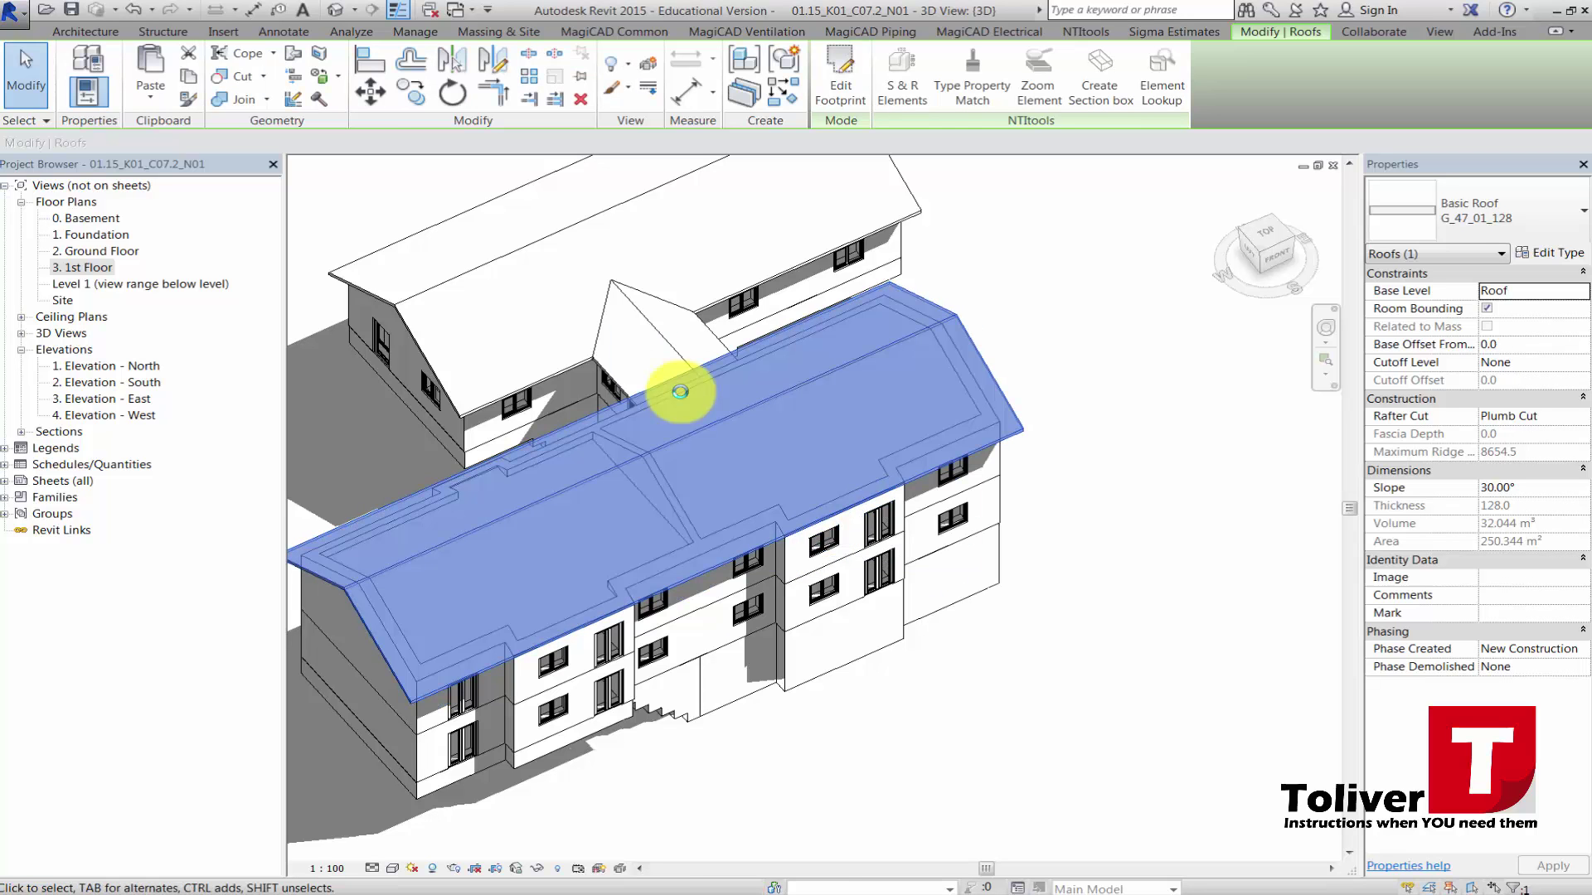
key("Escape")
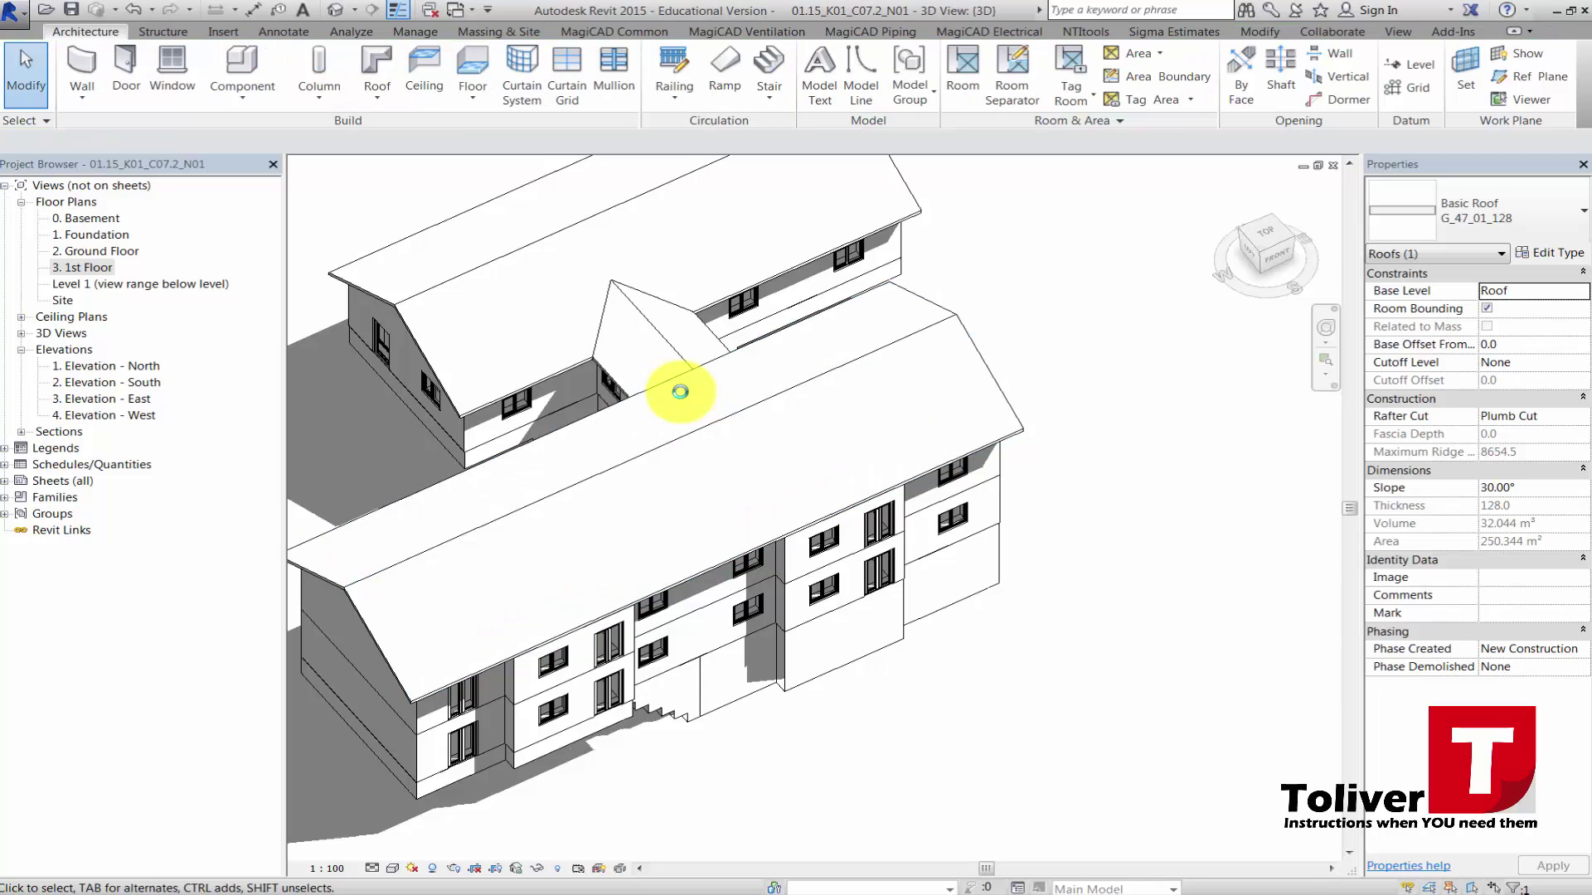
middle_click_drag(680, 392, 679, 391, "shift")
scroll(679, 391, "down", 2)
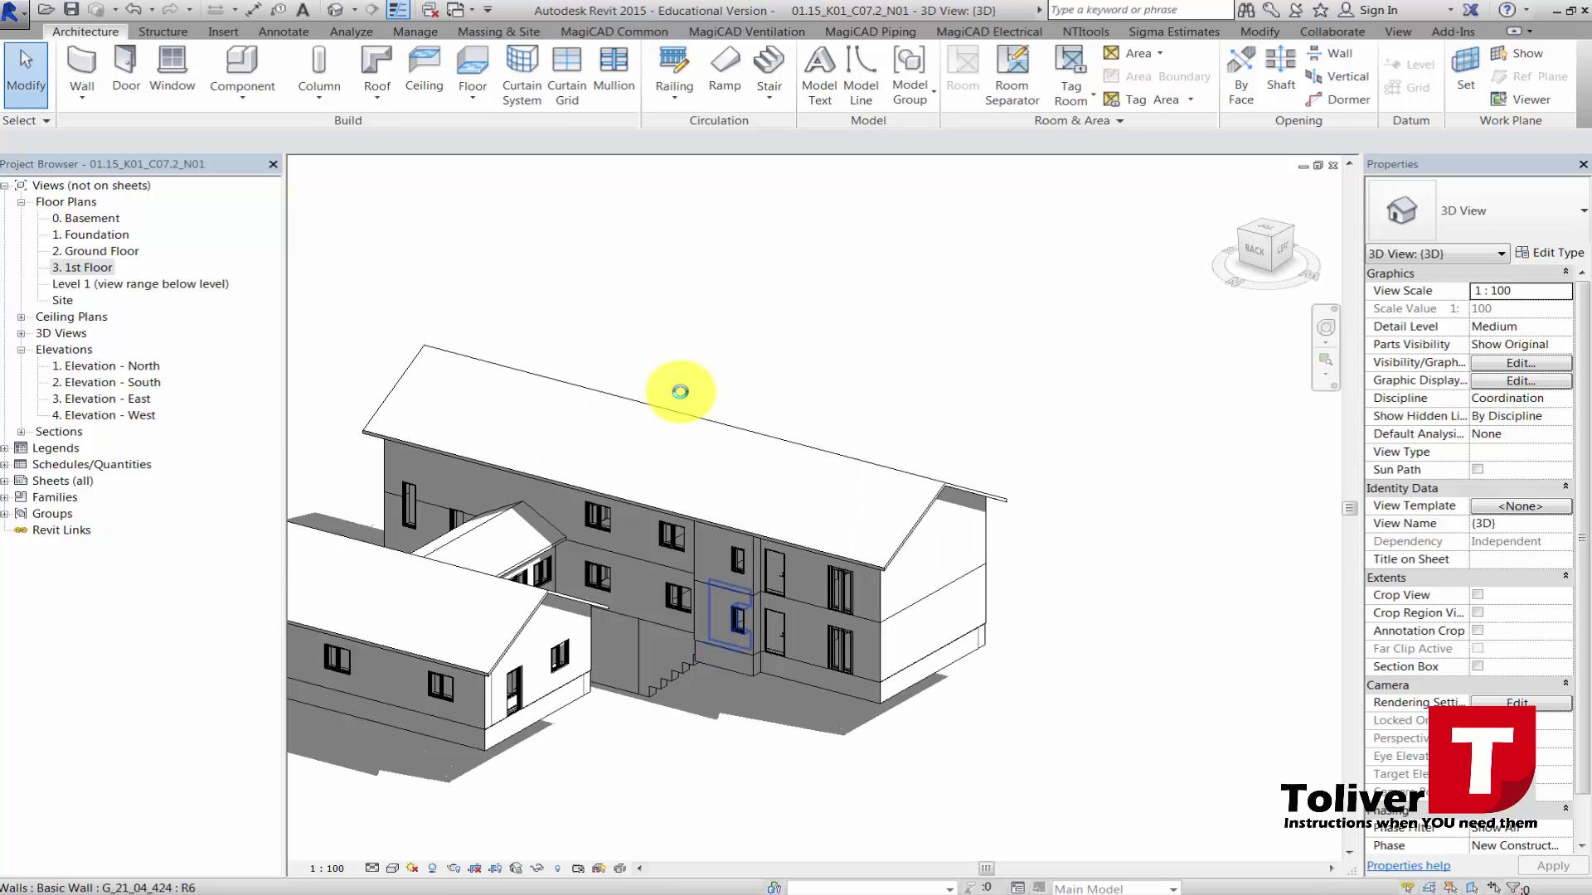
middle_click_drag(680, 391, 679, 391, "shift")
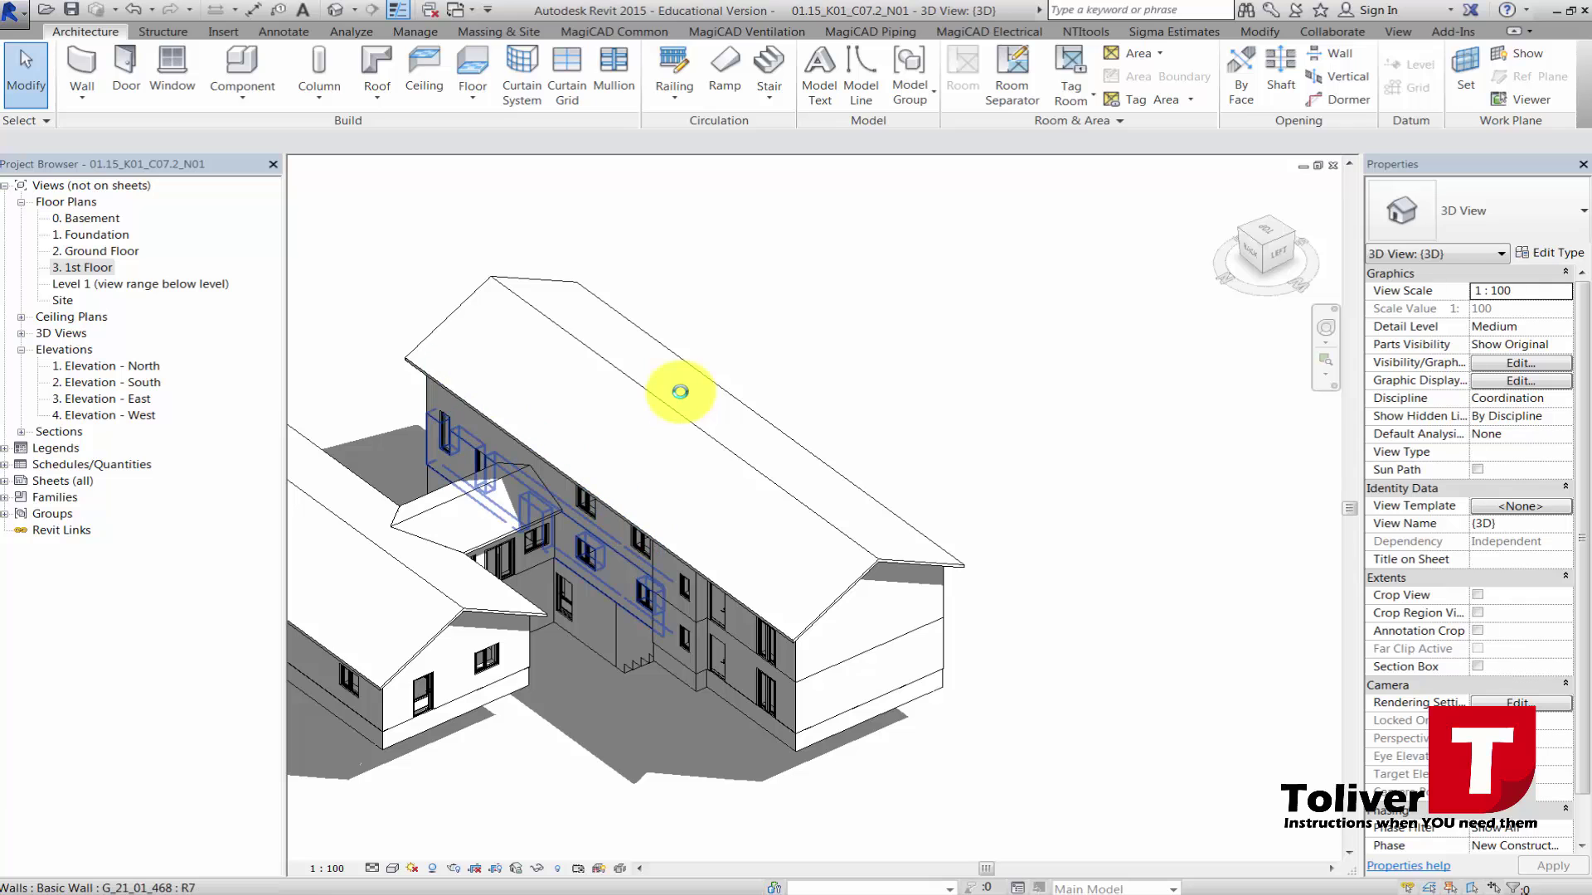
middle_click_drag(680, 391, 680, 391, "shift")
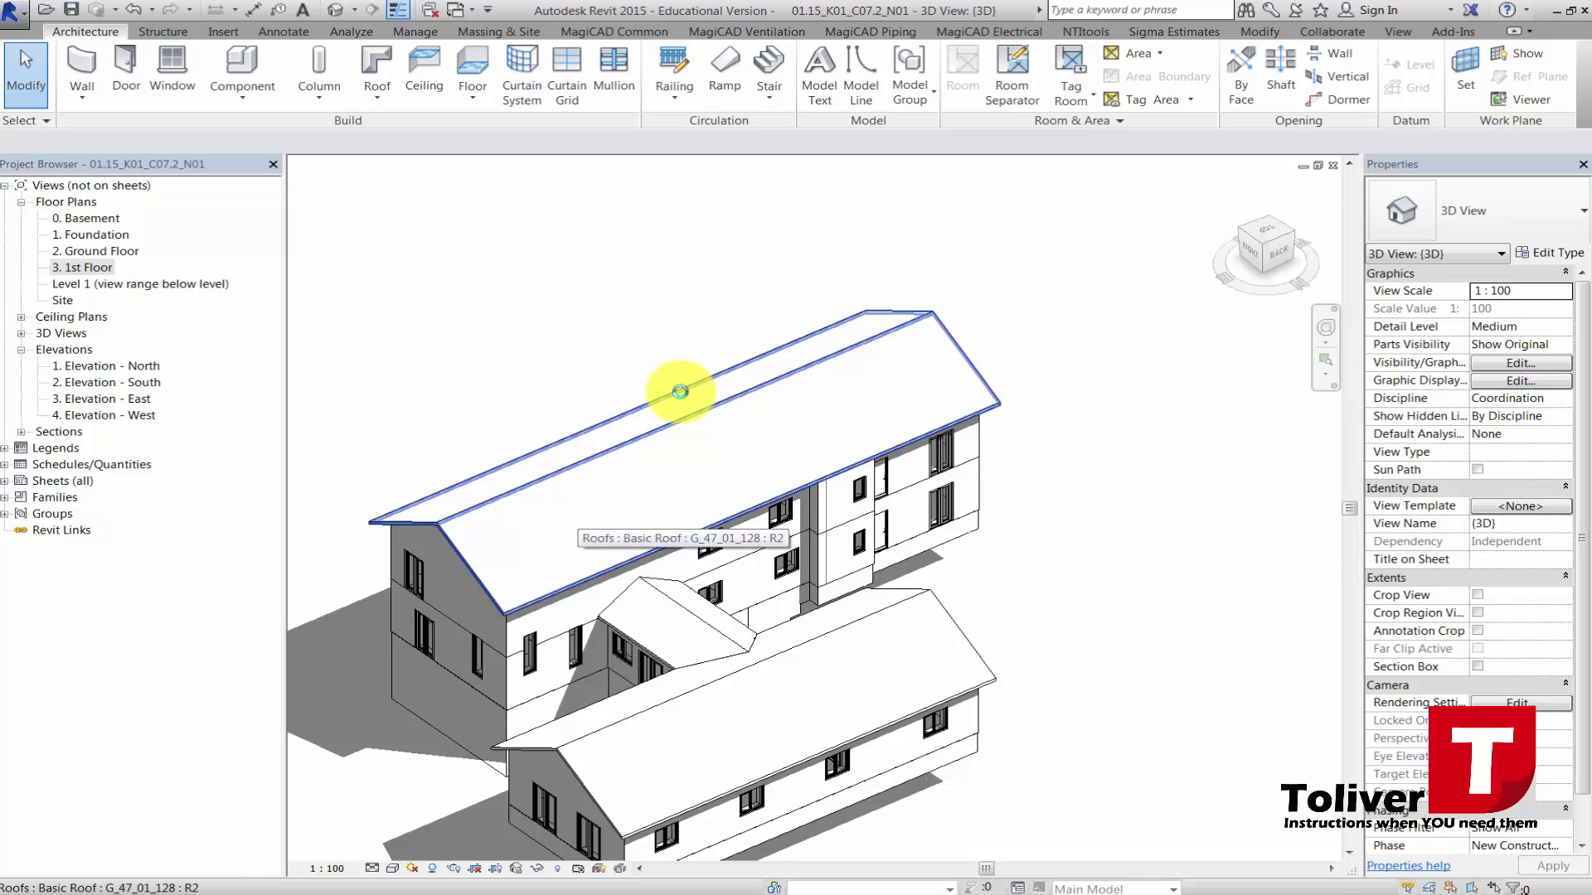
middle_click_drag(679, 391, 680, 392, "shift")
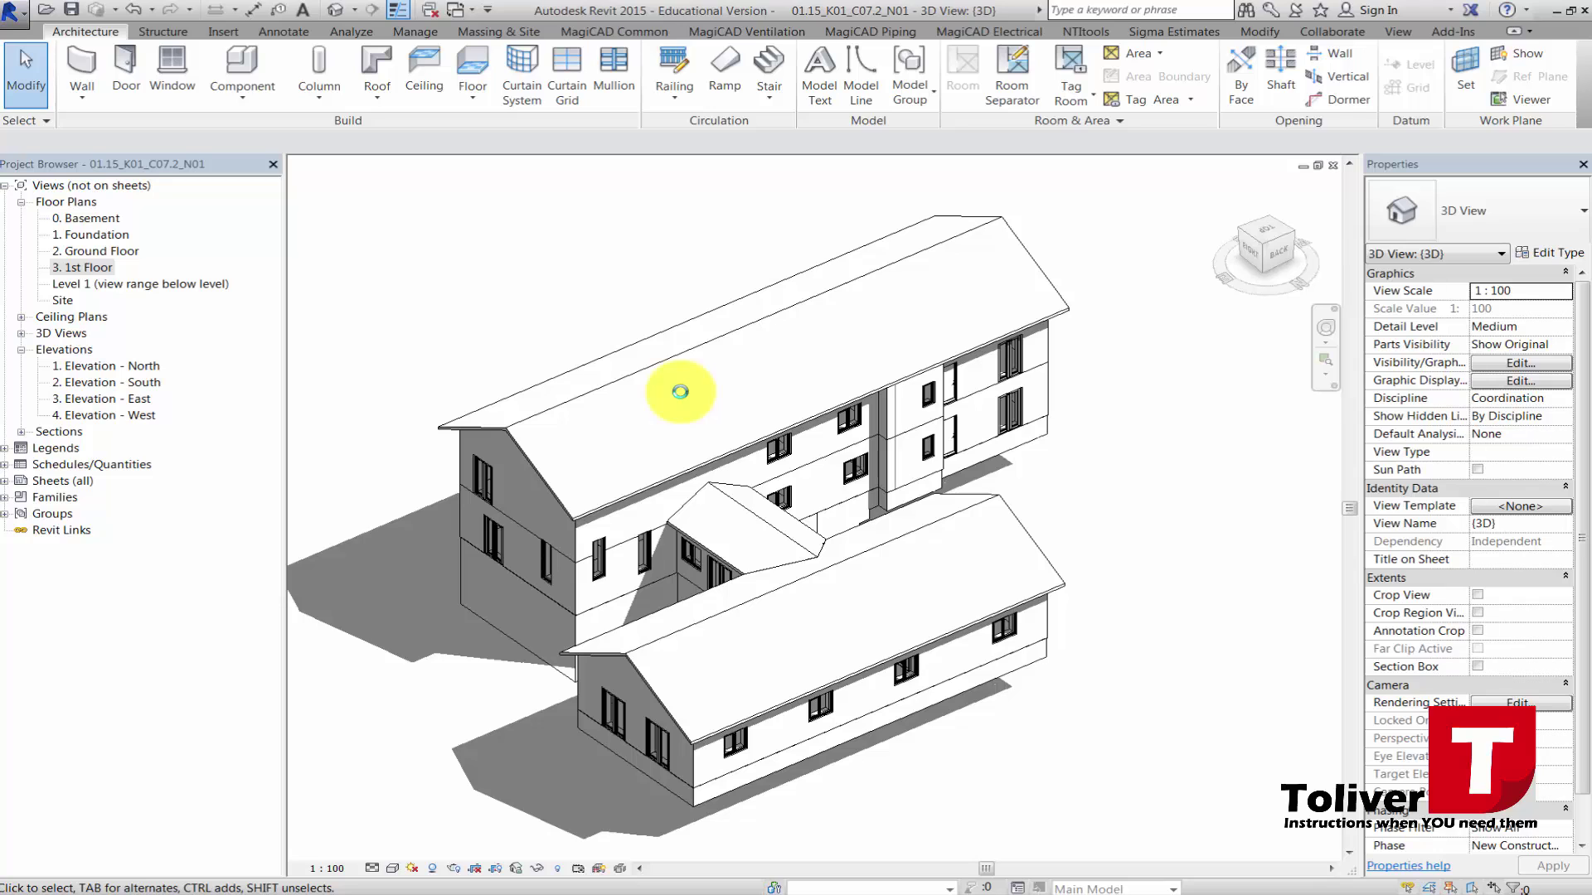